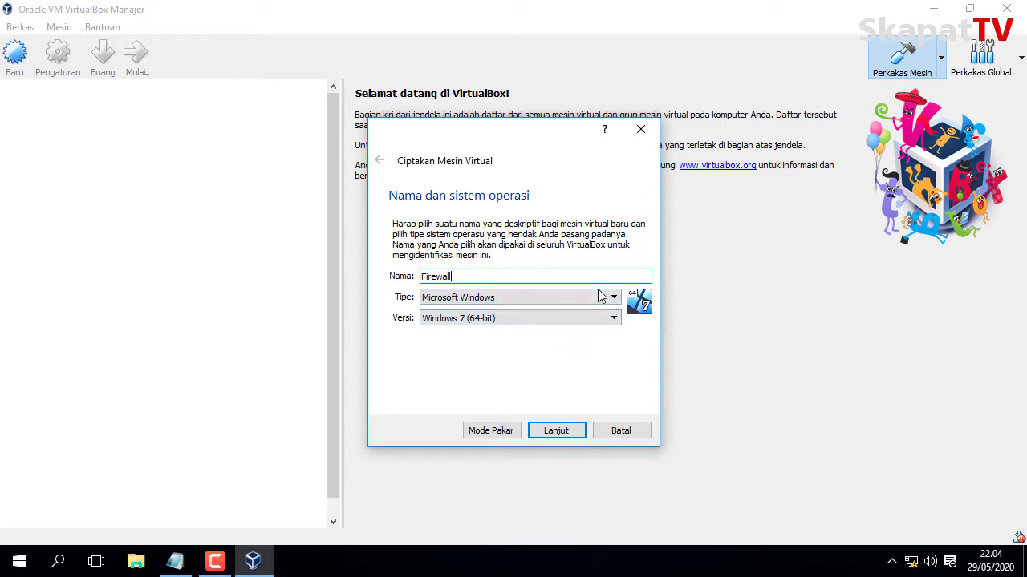
Set the machine type to Other with version Other/Unknown.
click(600, 297)
click(539, 374)
click(550, 319)
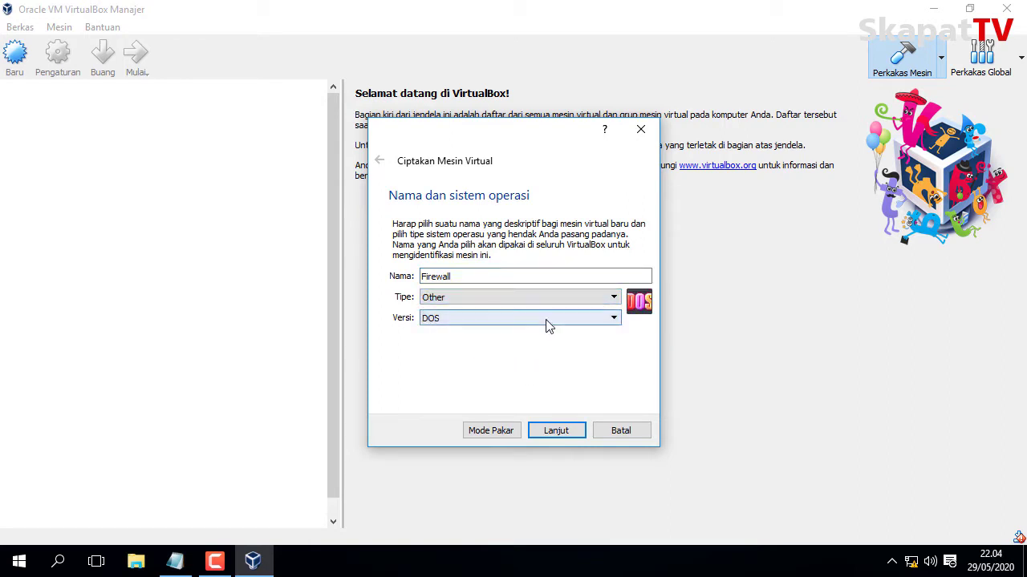
click(500, 395)
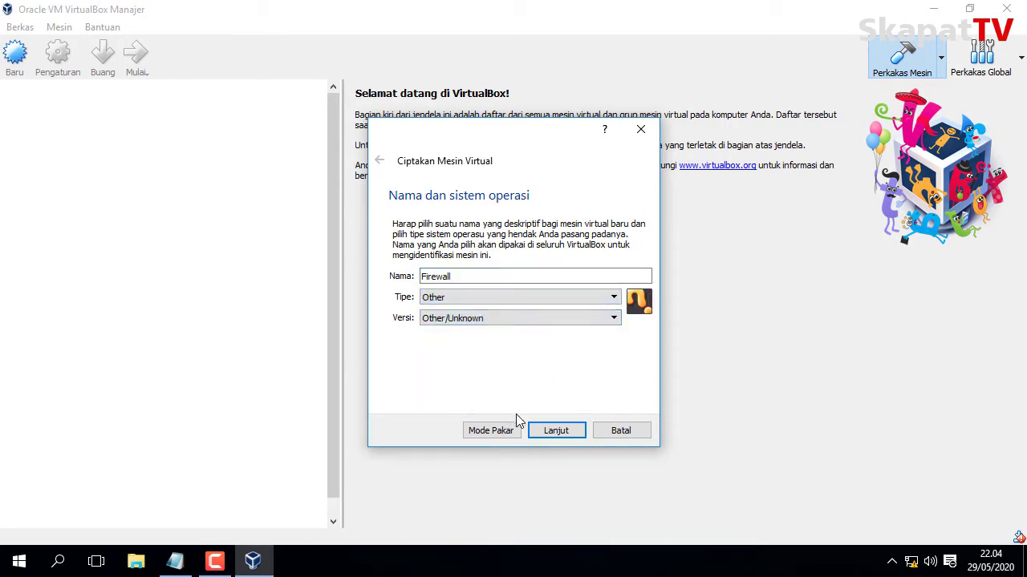
Give the Firewall machine 512 MB of memory.
click(554, 433)
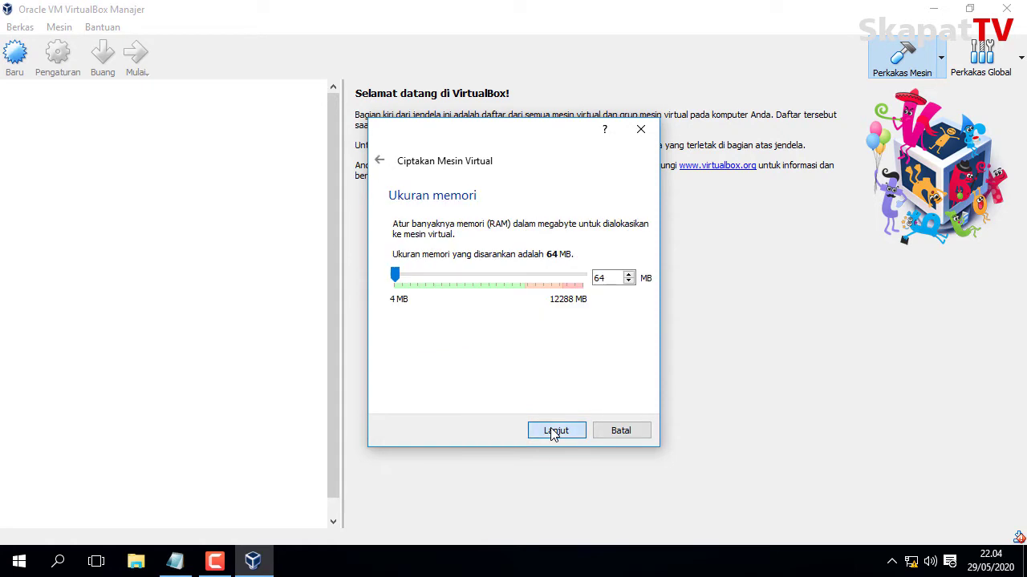
double_click(606, 278)
text(512)
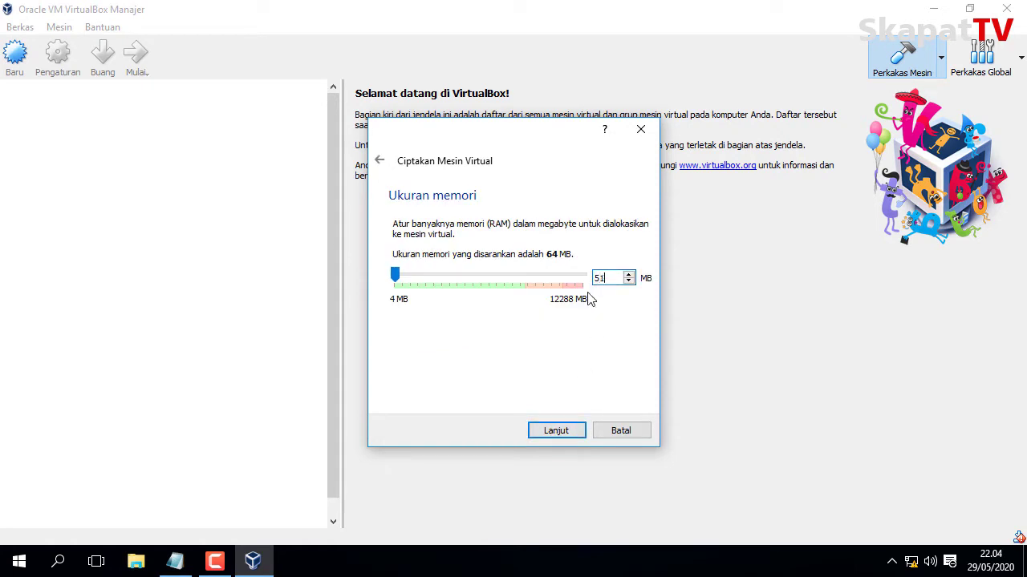
click(552, 431)
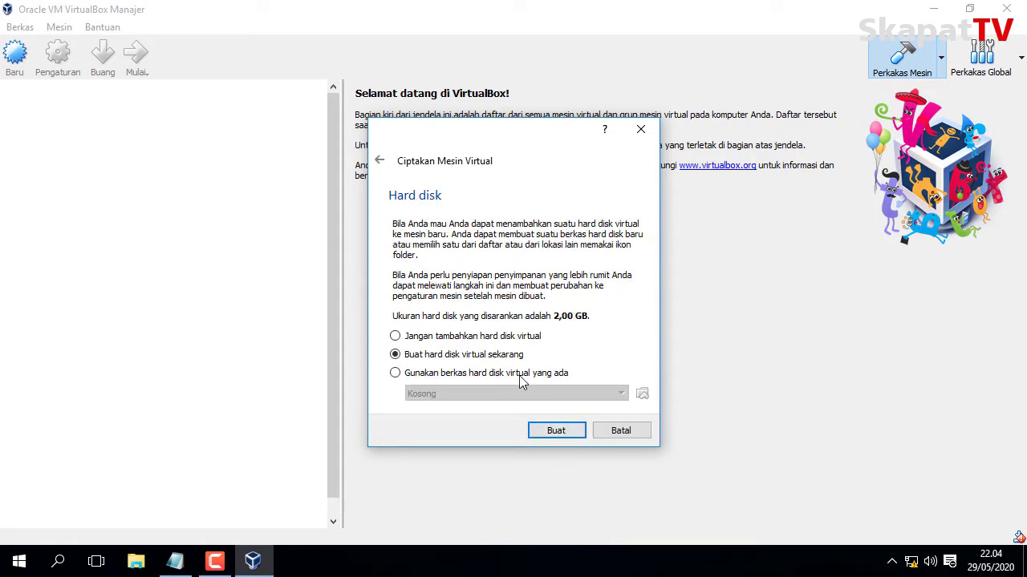
Create a new 2 GB dynamically allocated VDI hard disk for the machine.
click(552, 438)
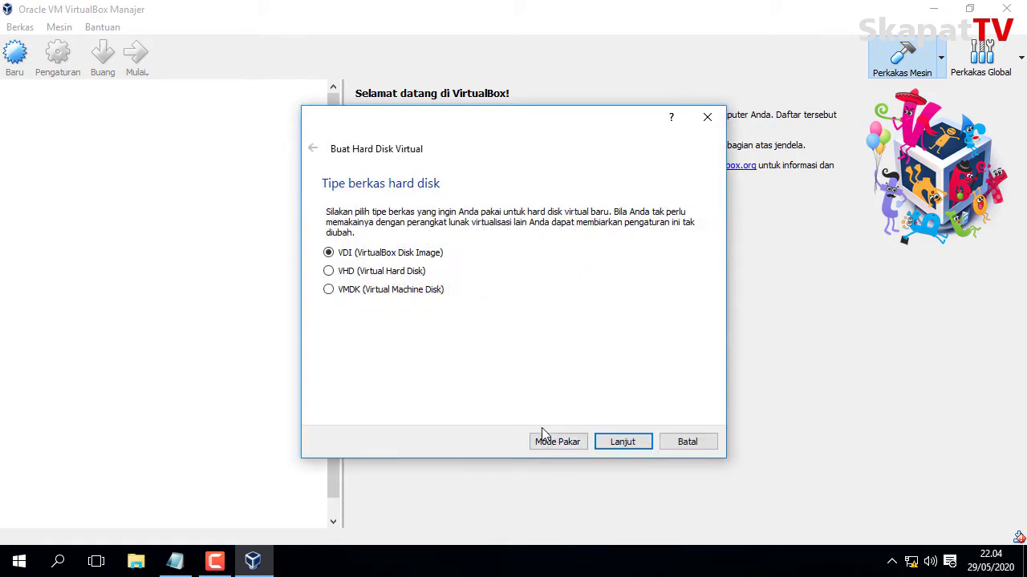
click(614, 450)
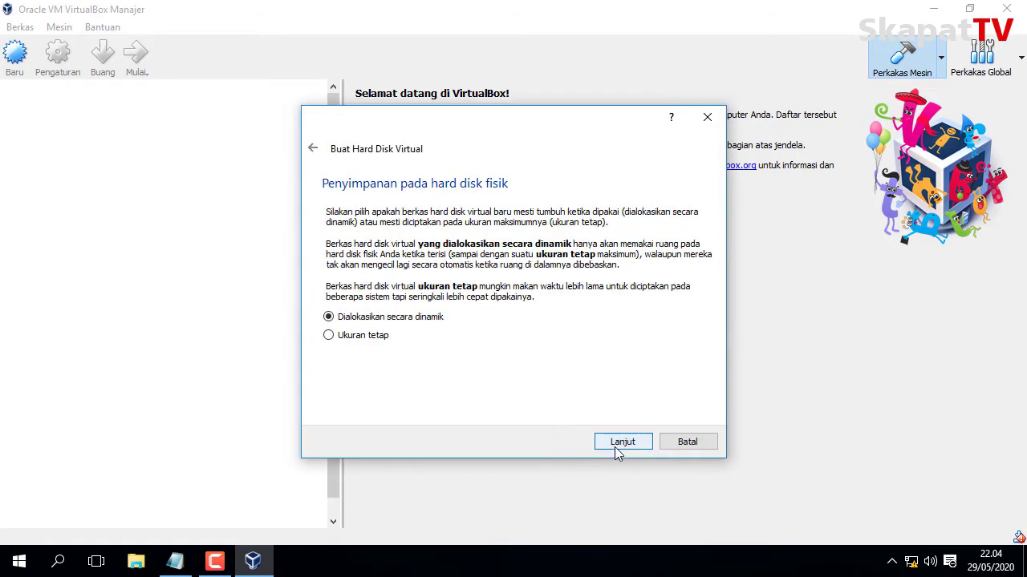
click(617, 449)
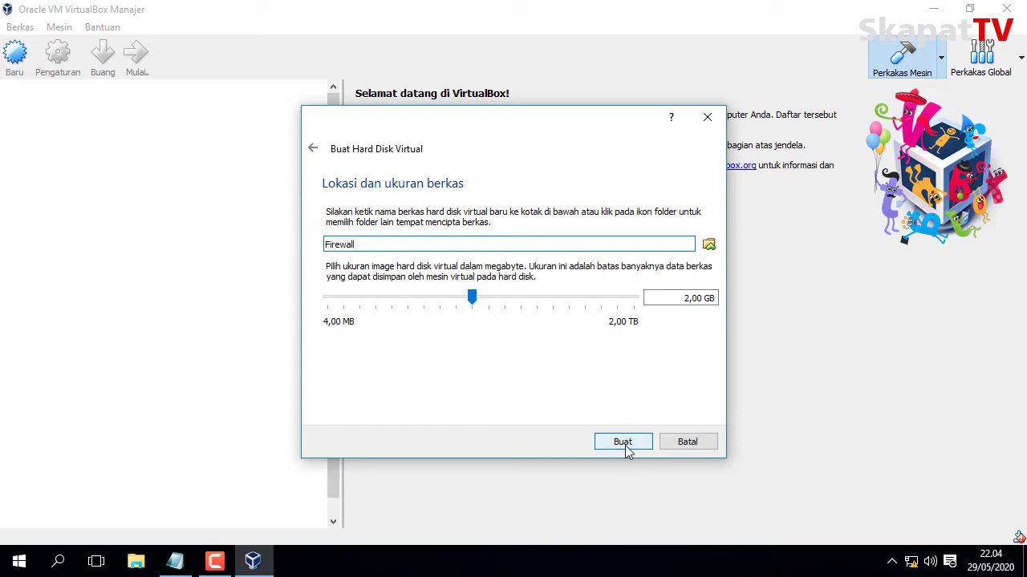
click(625, 445)
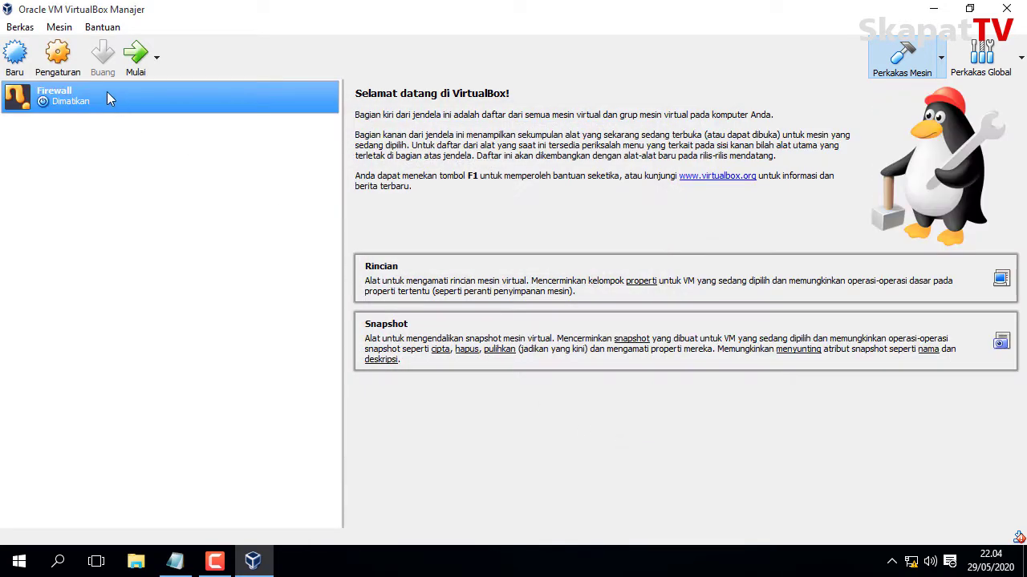
Bridge the Firewall machine's Adapter 1 to the Realtek PCIe FE Family Controller.
click(73, 71)
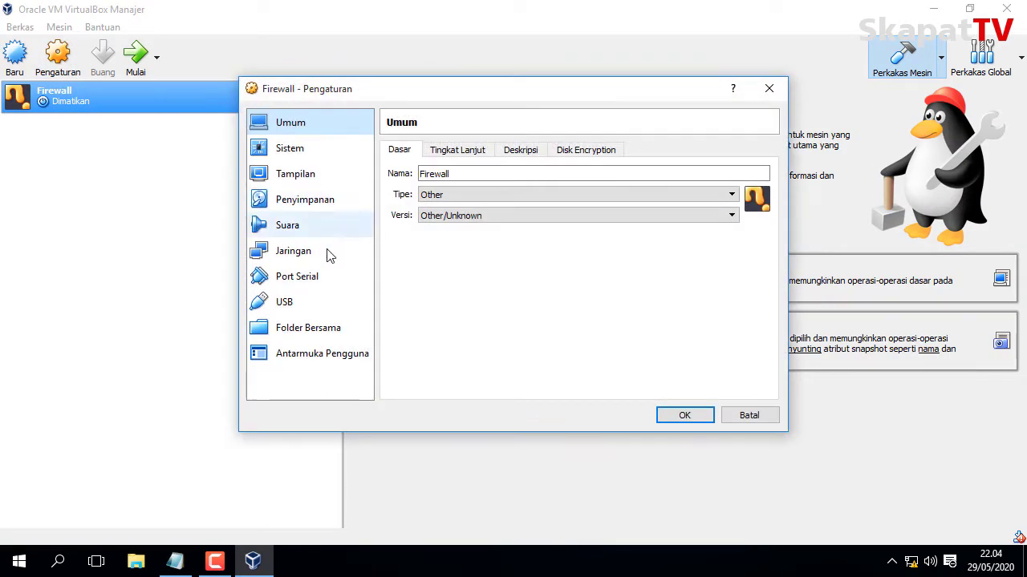
click(329, 260)
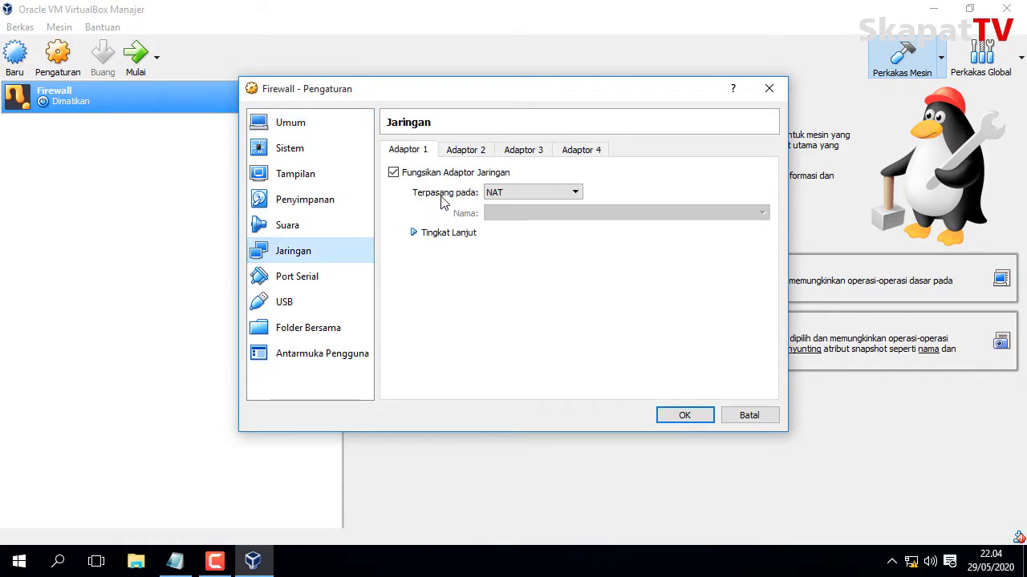
click(512, 197)
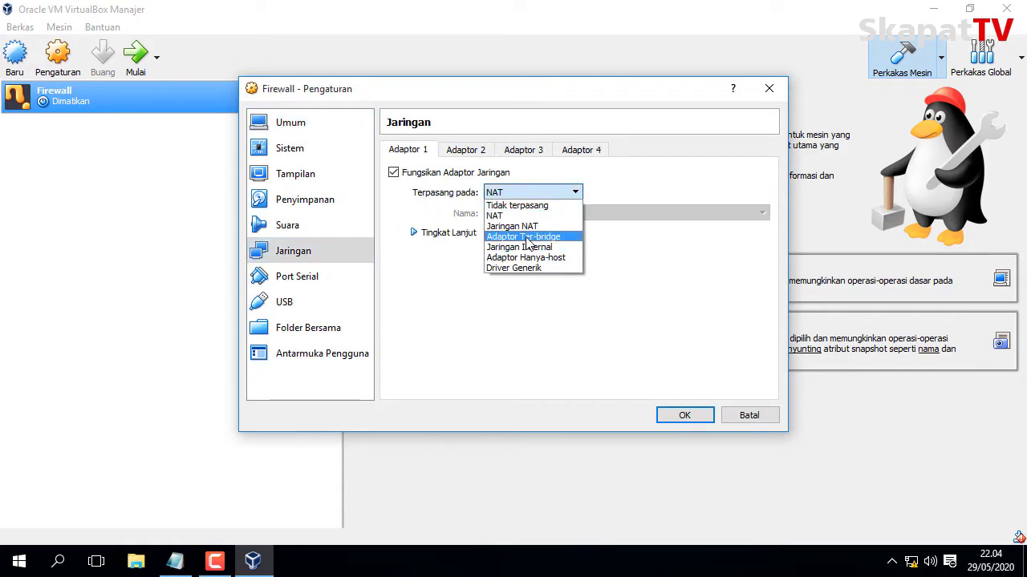
click(525, 238)
click(523, 216)
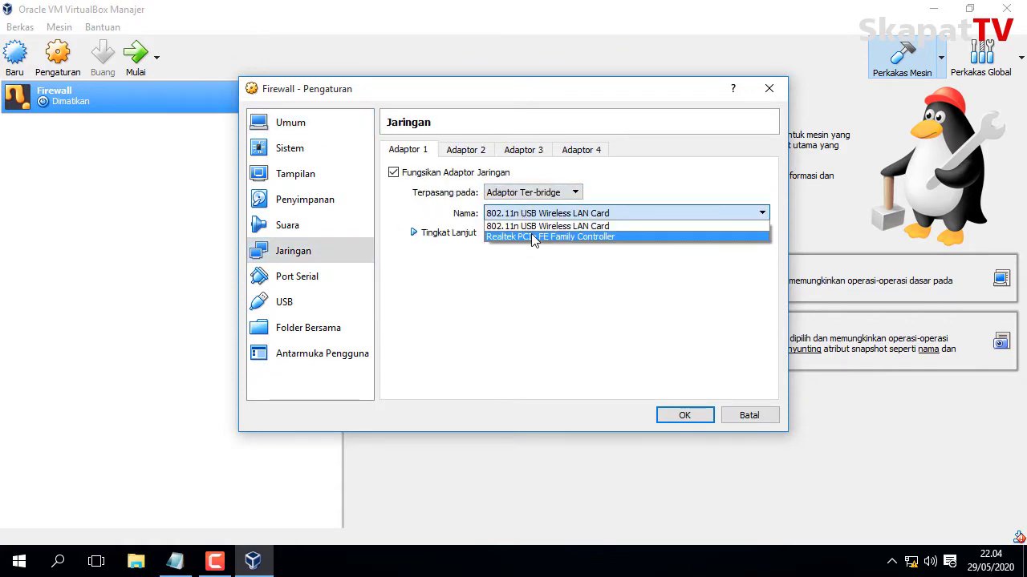
click(531, 233)
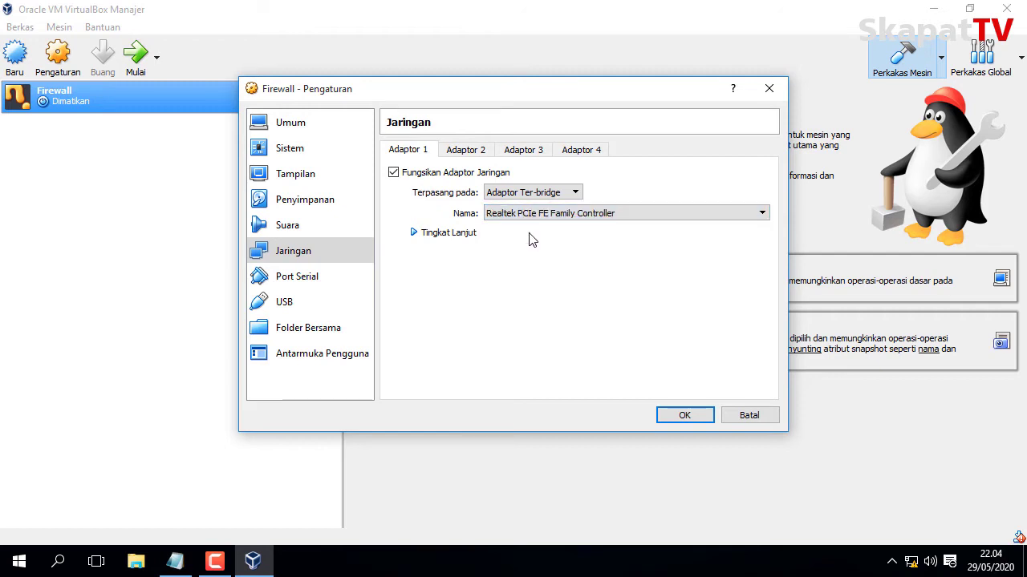
Enable Adapter 2 and attach it as host-only.
click(463, 153)
click(474, 172)
click(513, 192)
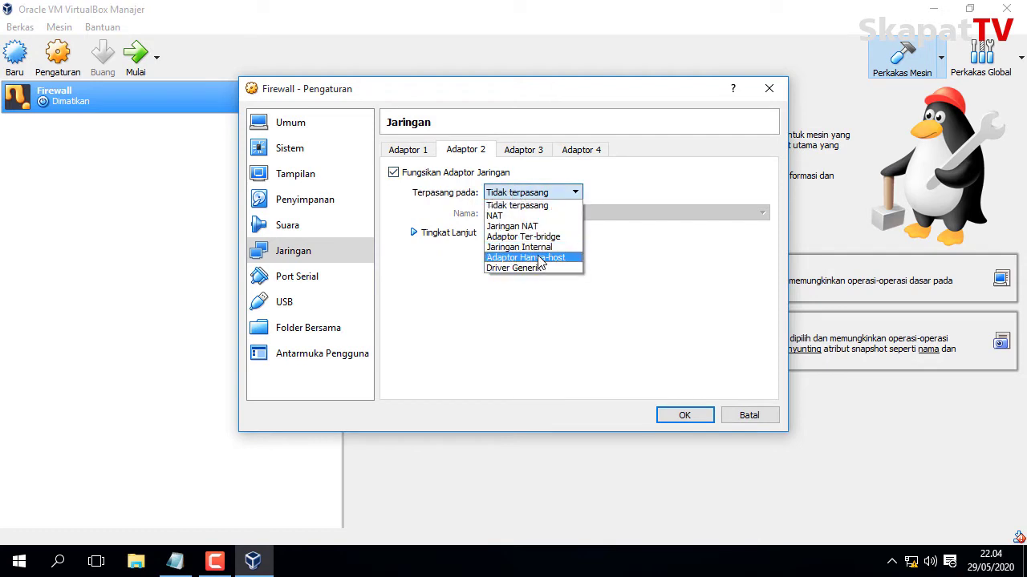
click(539, 258)
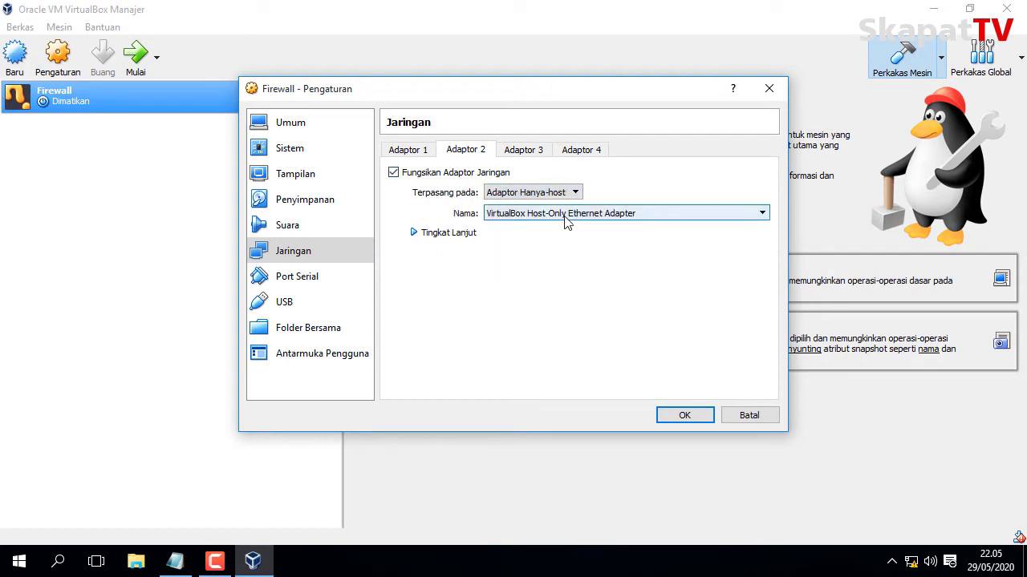
Insert mikrotik-6.44.6.iso into the empty optical drive and save the settings.
click(316, 200)
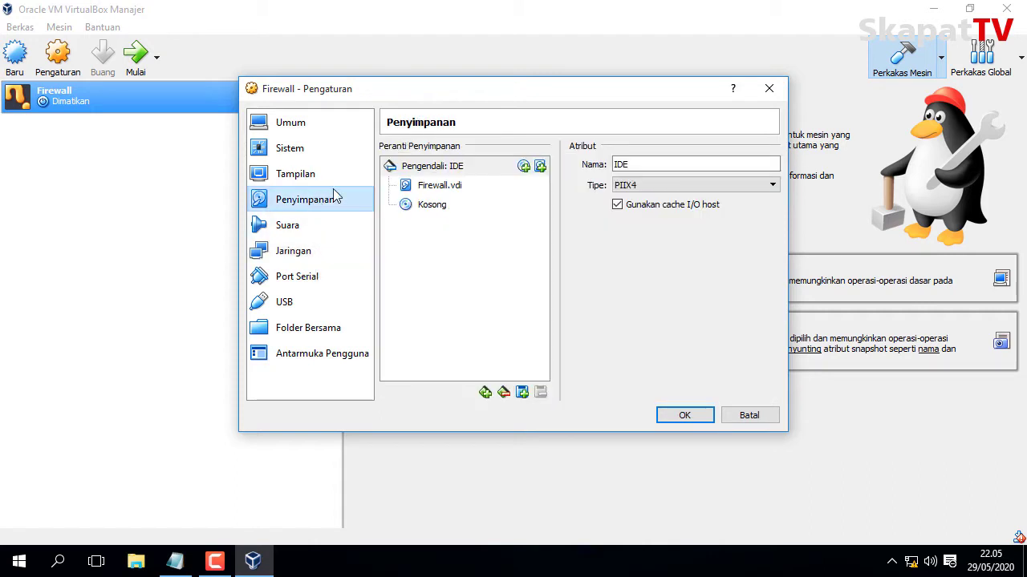
click(424, 207)
click(770, 165)
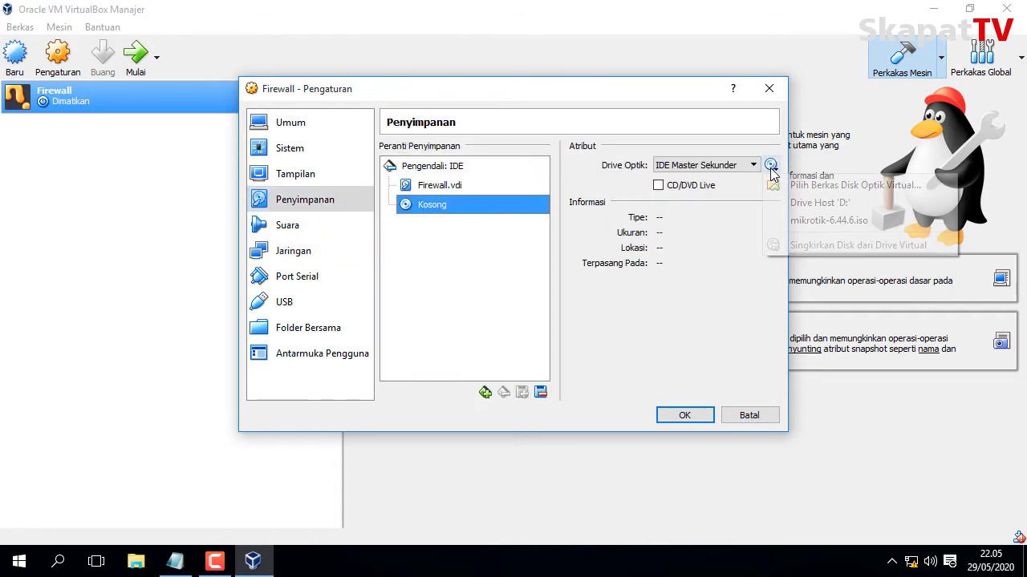
click(826, 220)
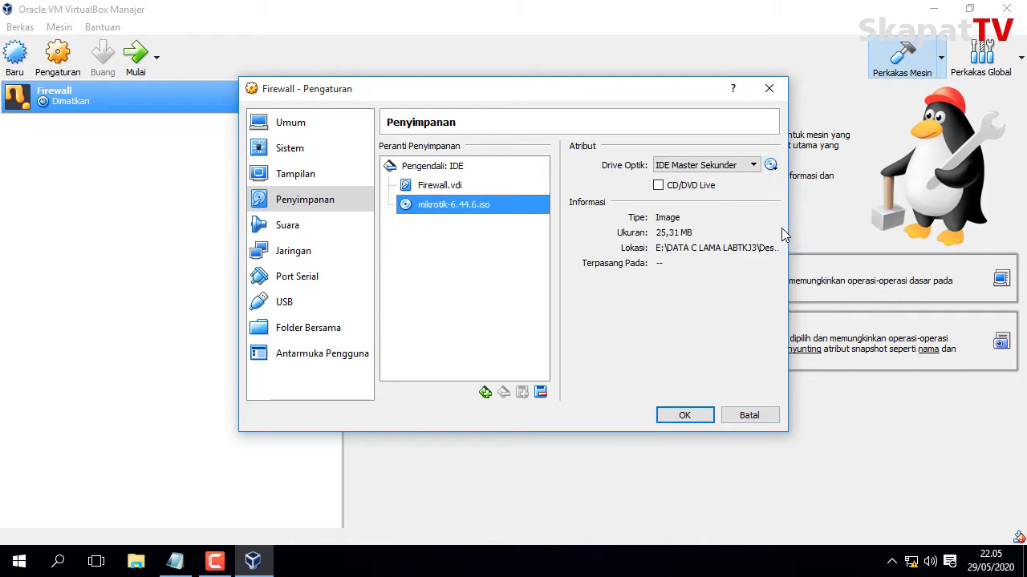
click(675, 416)
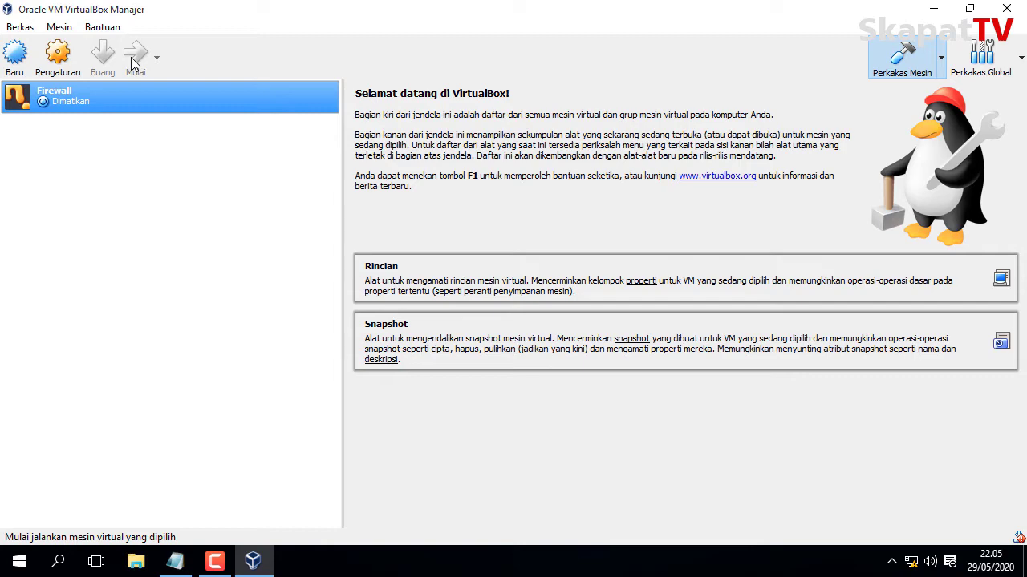
Start Firewall and install RouterOS with all packages, not keeping the old configuration.
click(134, 63)
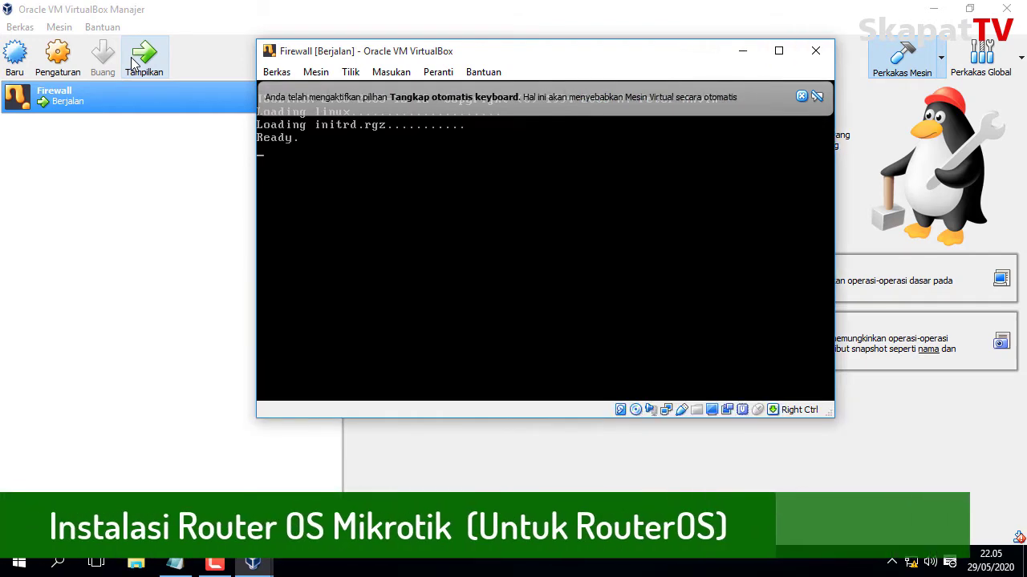
click(801, 95)
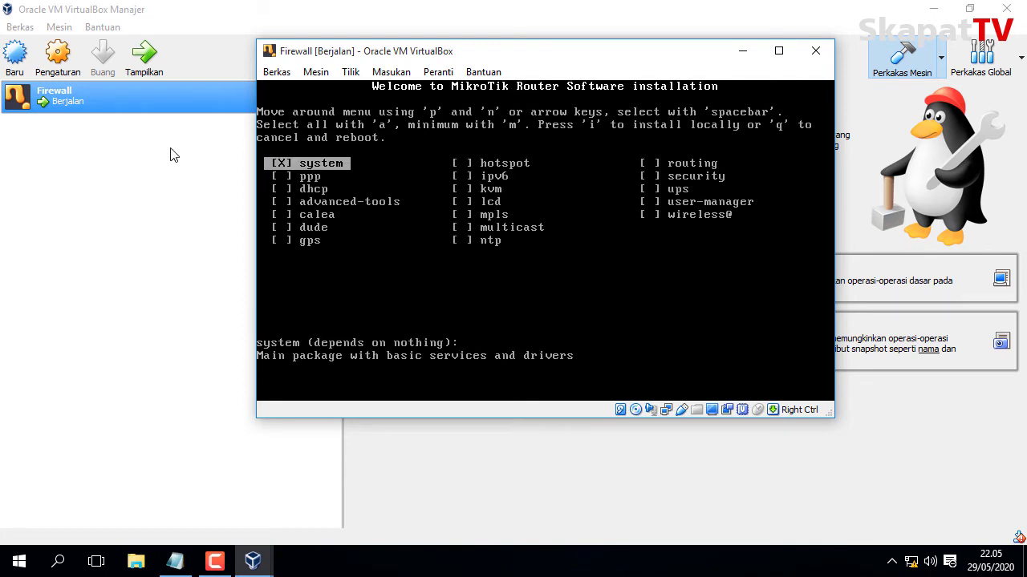
key(a)
key(i)
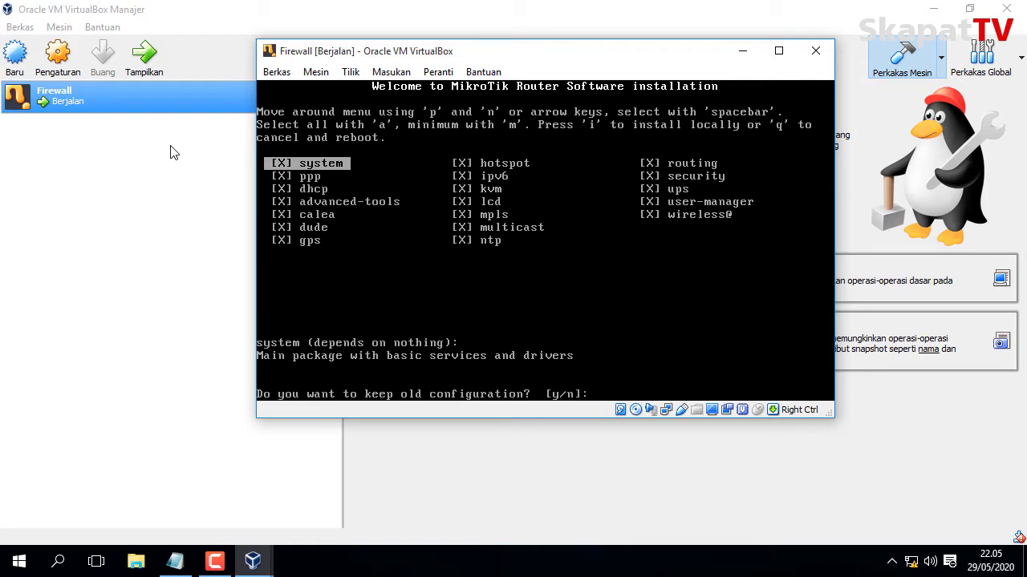
key(n)
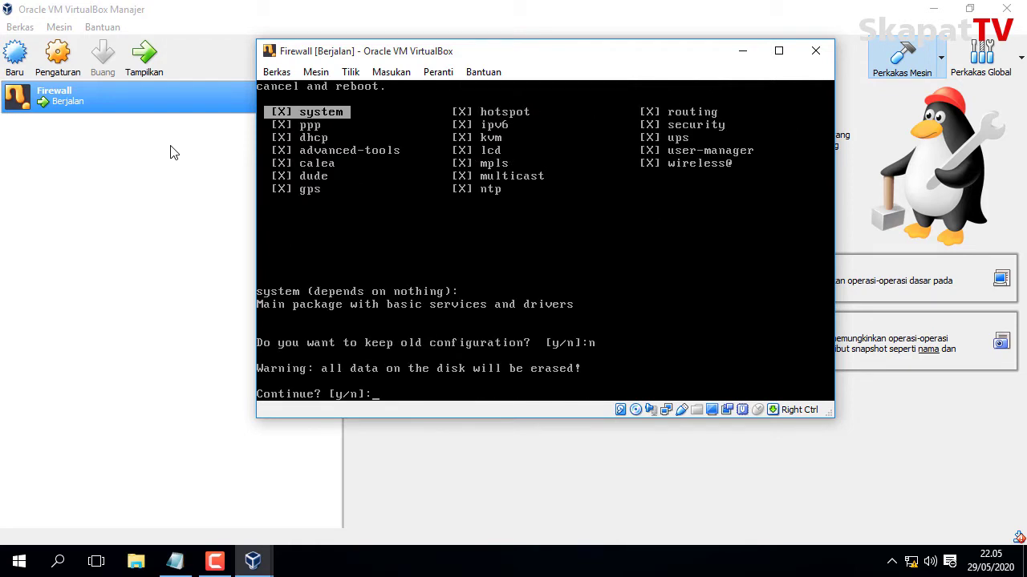
key(y)
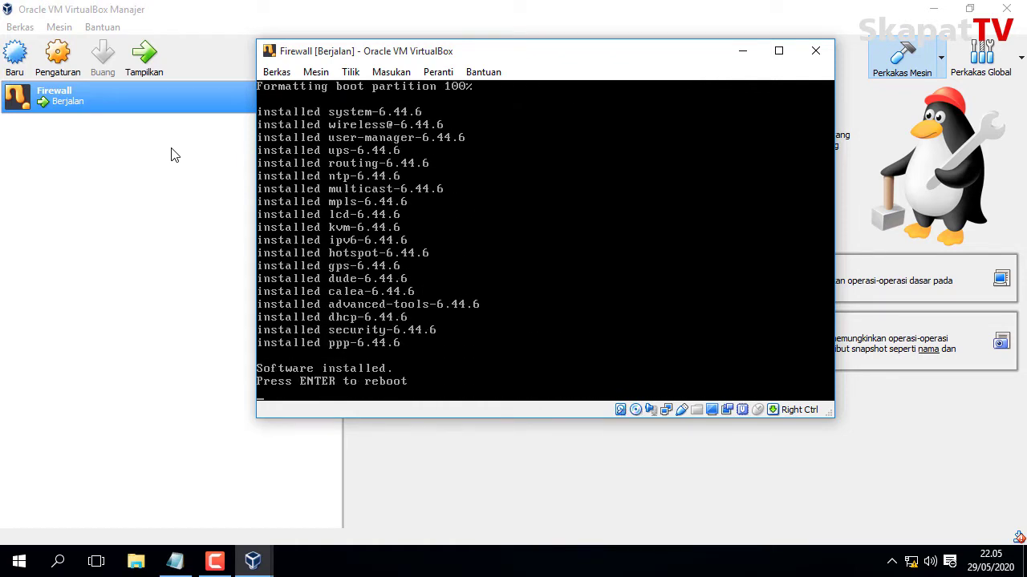
Force-eject the mikrotik-6.44.6.iso installer disc and reboot the machine.
click(434, 72)
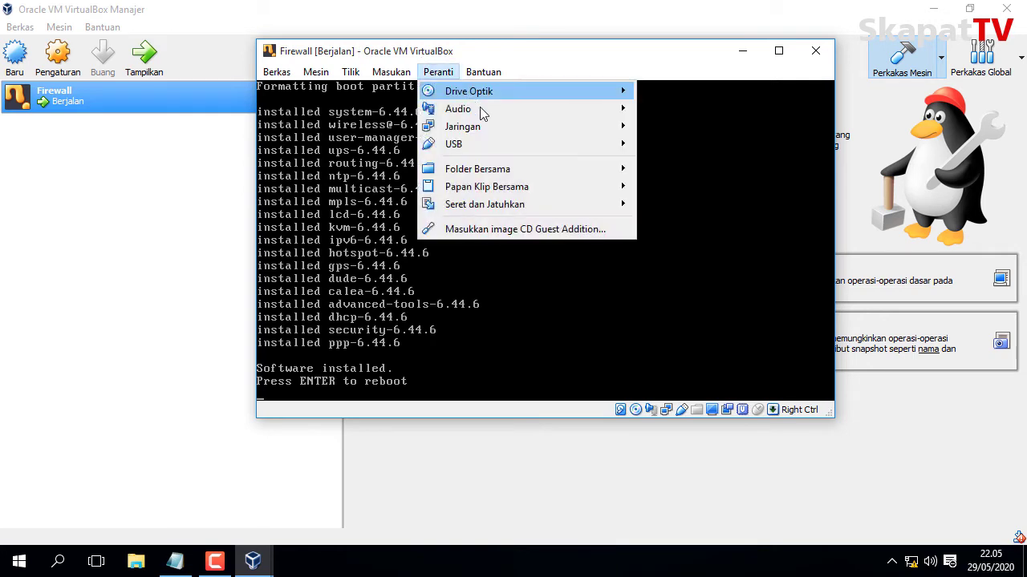
mouse_move(517, 91)
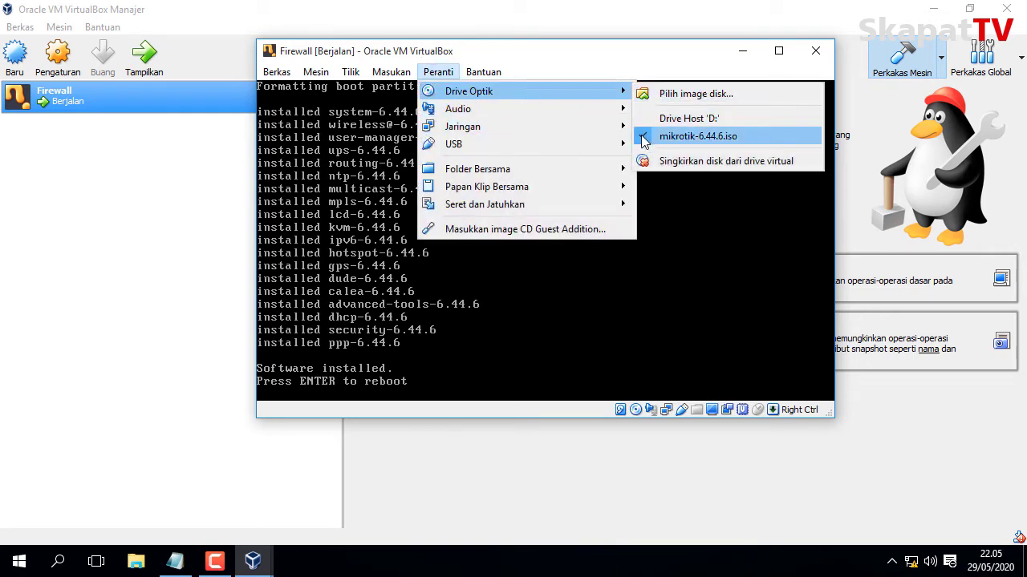
click(642, 134)
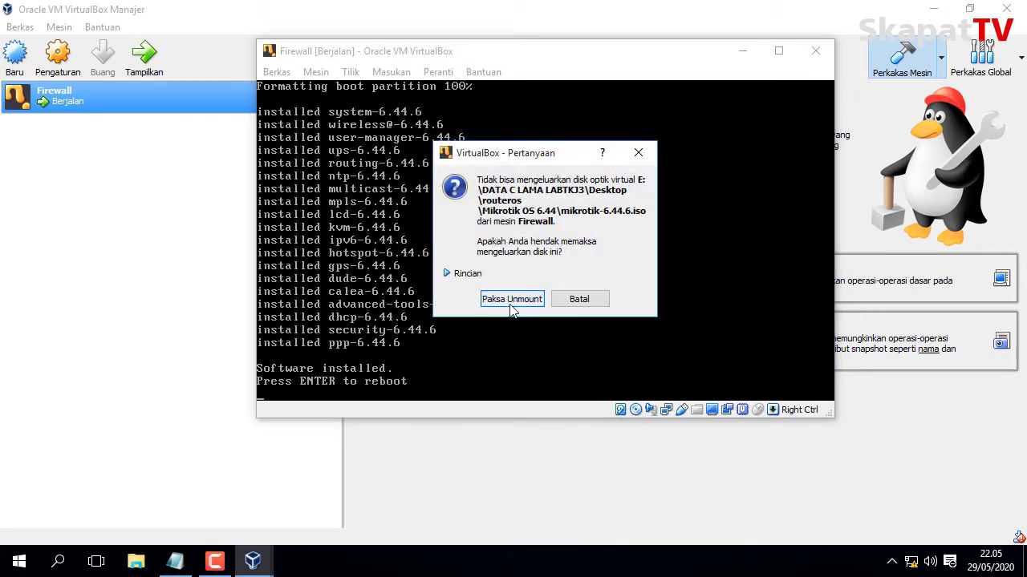
click(511, 301)
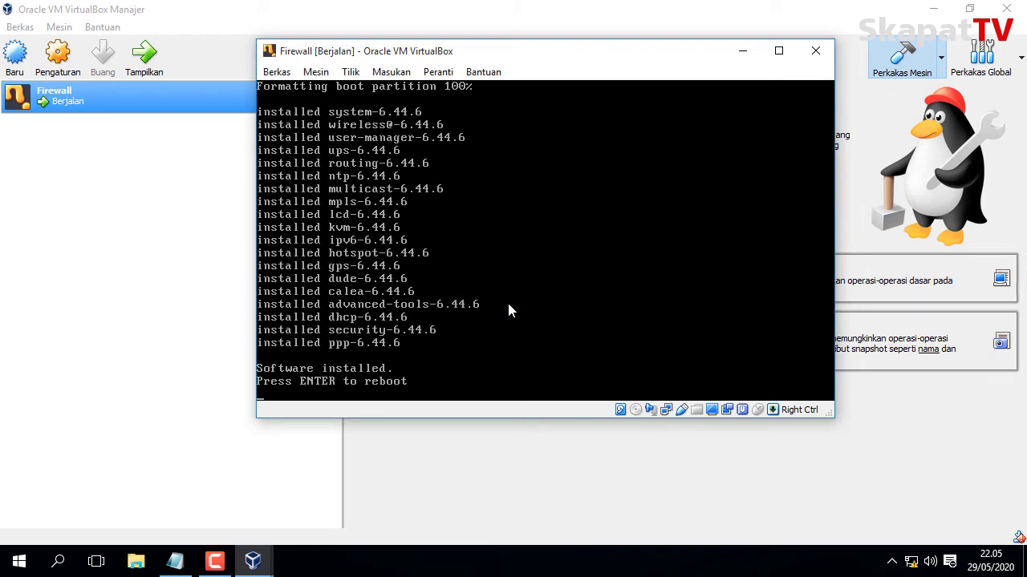
key(Return)
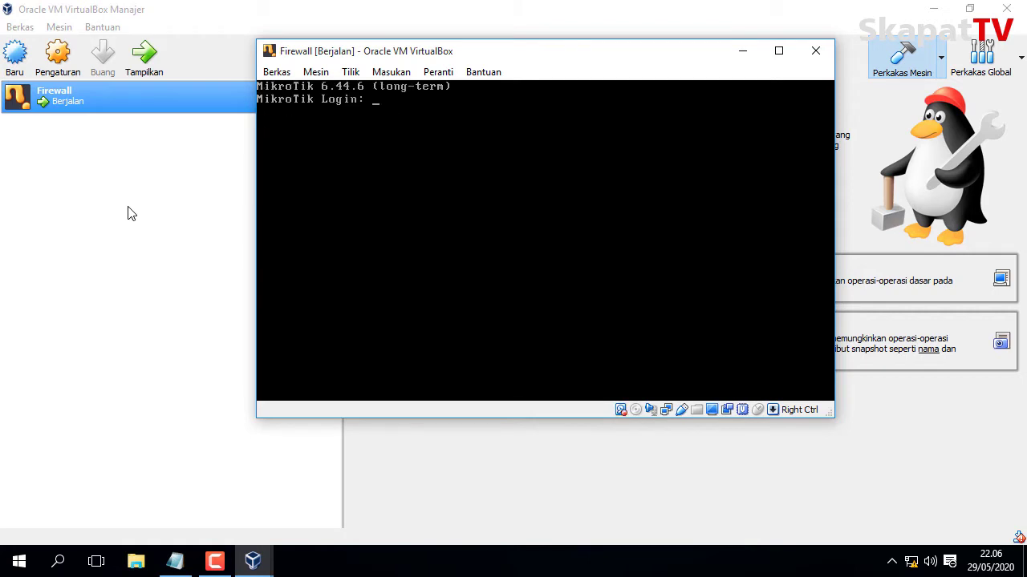
Log in as admin and set the system identity name to firewall.
text(admin)
key(Return)
key(Return)
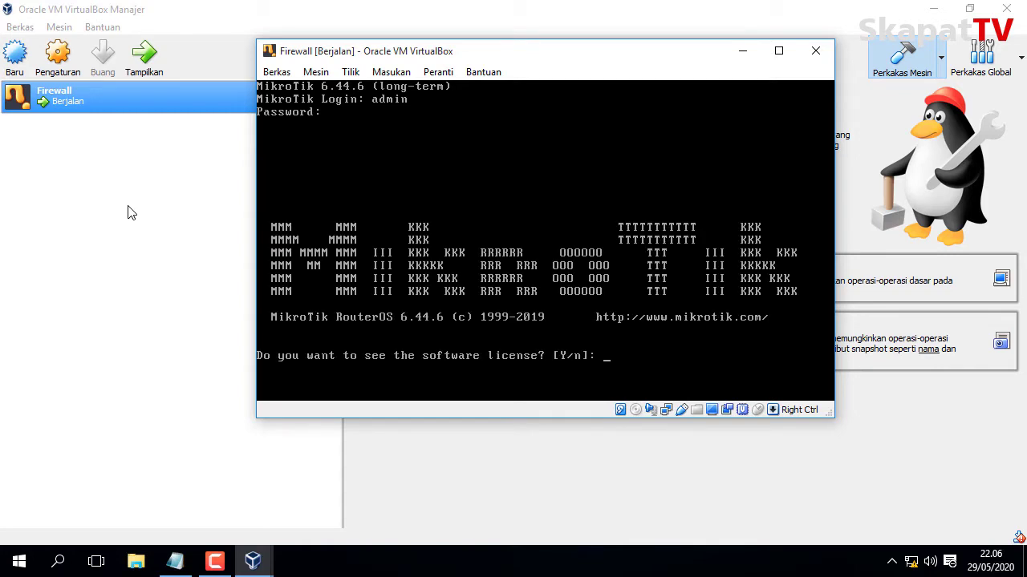
text(n)
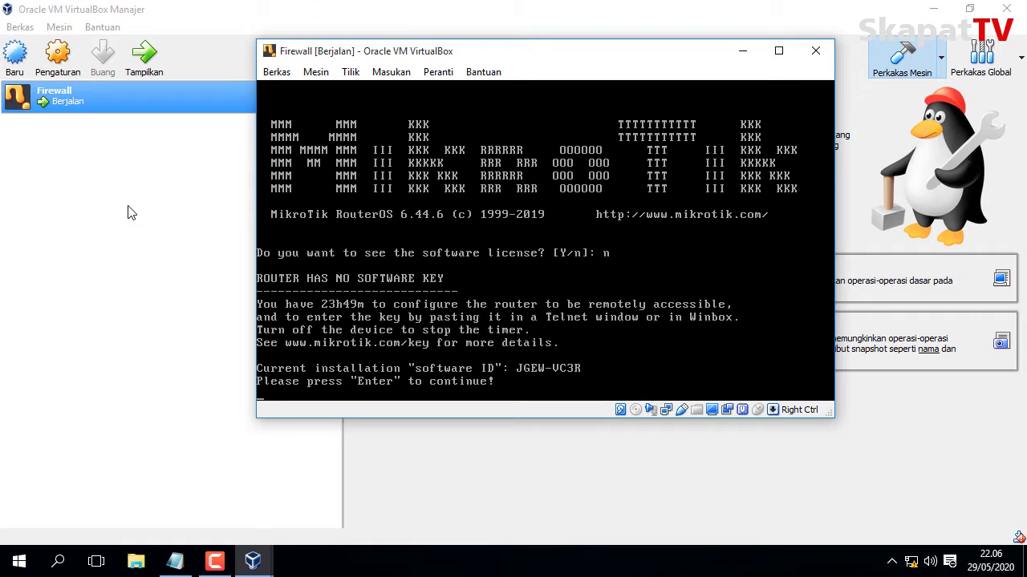
key(Return)
text(syst)
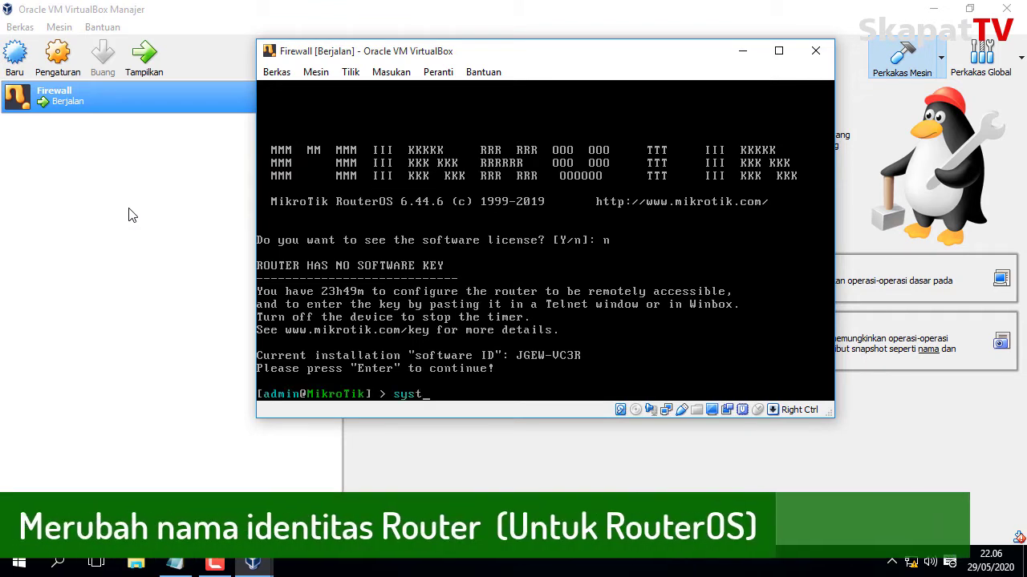
text(em identity )
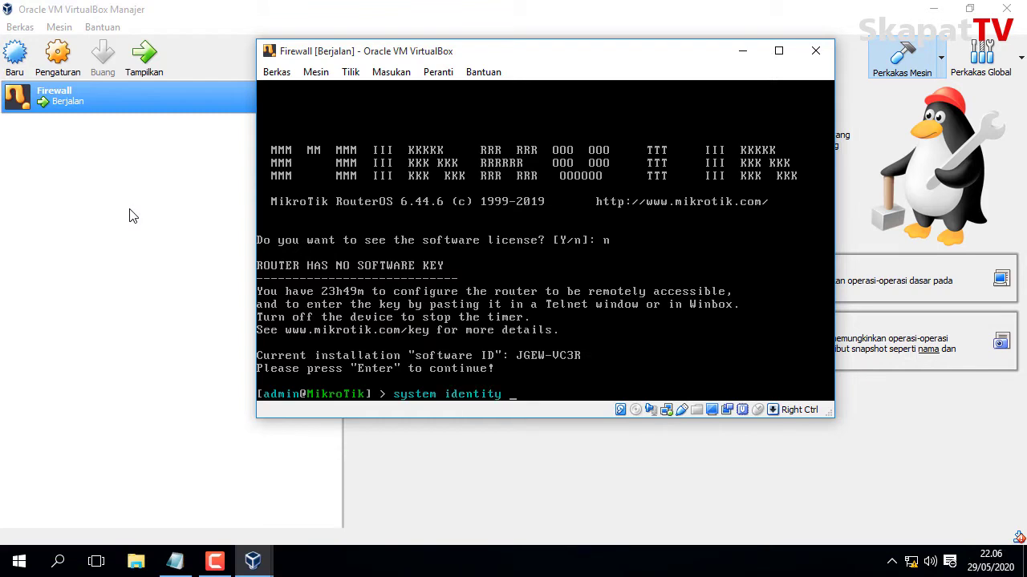
text(set name=)
text(firewall)
key(Return)
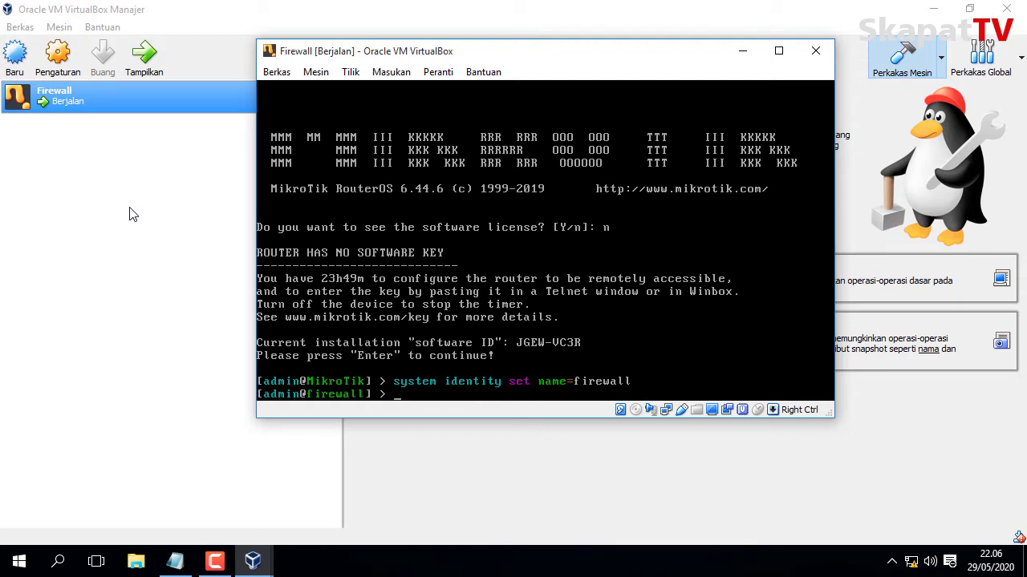
Set a new password on the admin user with 'user set admin password='.
text(user set admin)
text(pass)
key(Tab)
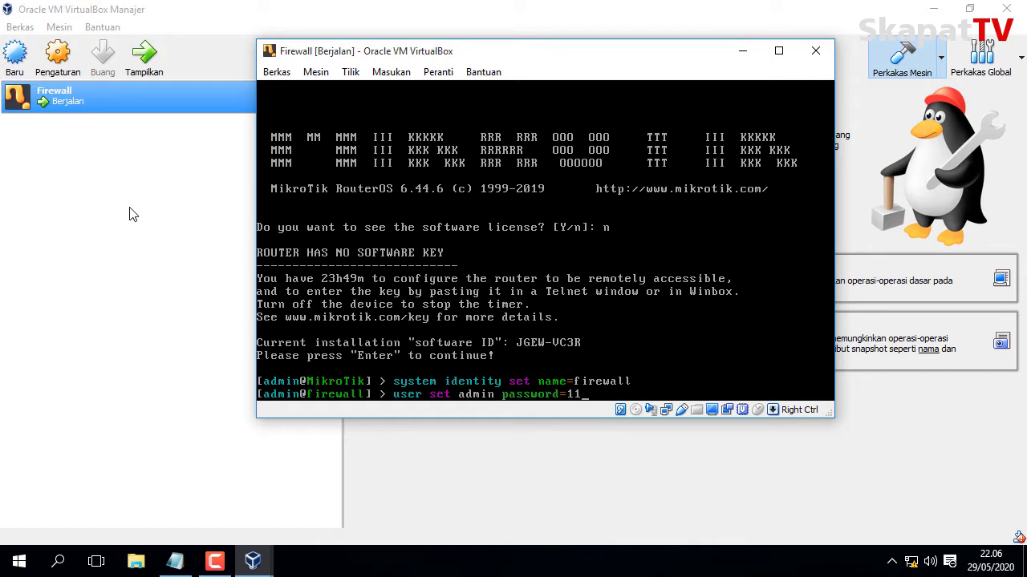
key(Return)
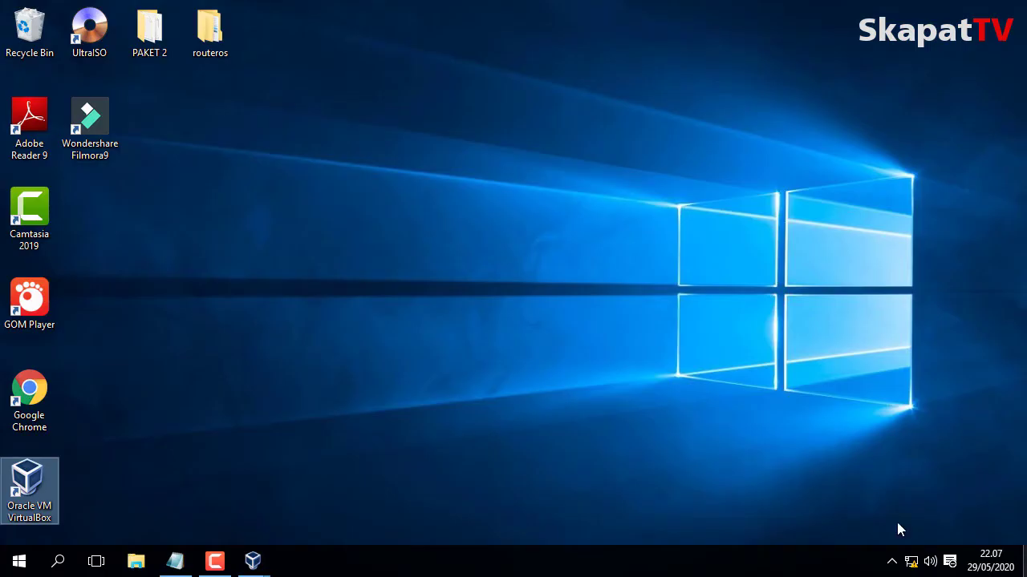
Launch WinBox 3.18 from the routeros > Mikrotik OS 6.44 folder.
click(201, 23)
double_click(200, 22)
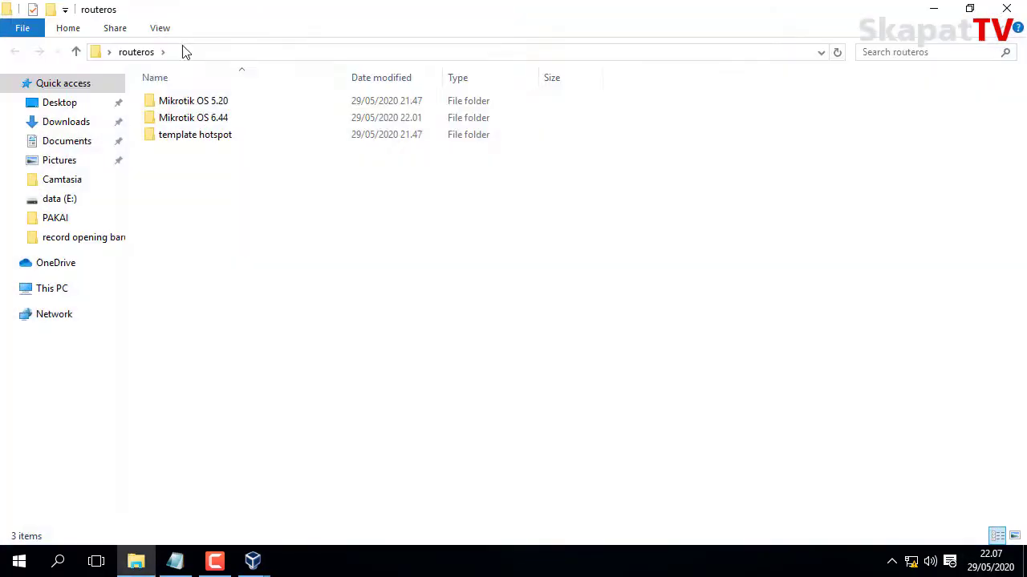
double_click(165, 118)
double_click(181, 202)
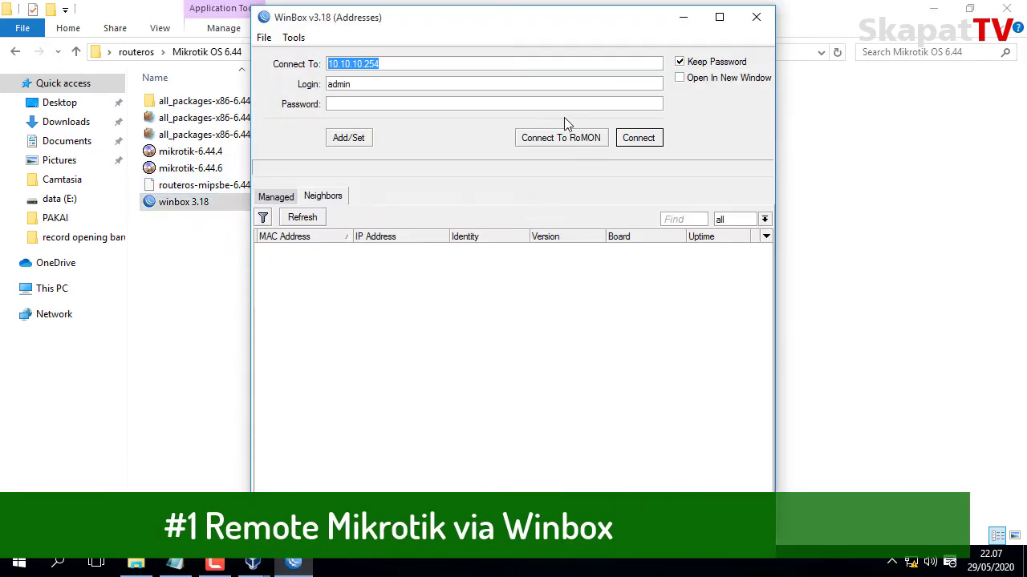
Connect as admin to the refreshed firewall neighbor by MAC address and maximize the session.
click(293, 200)
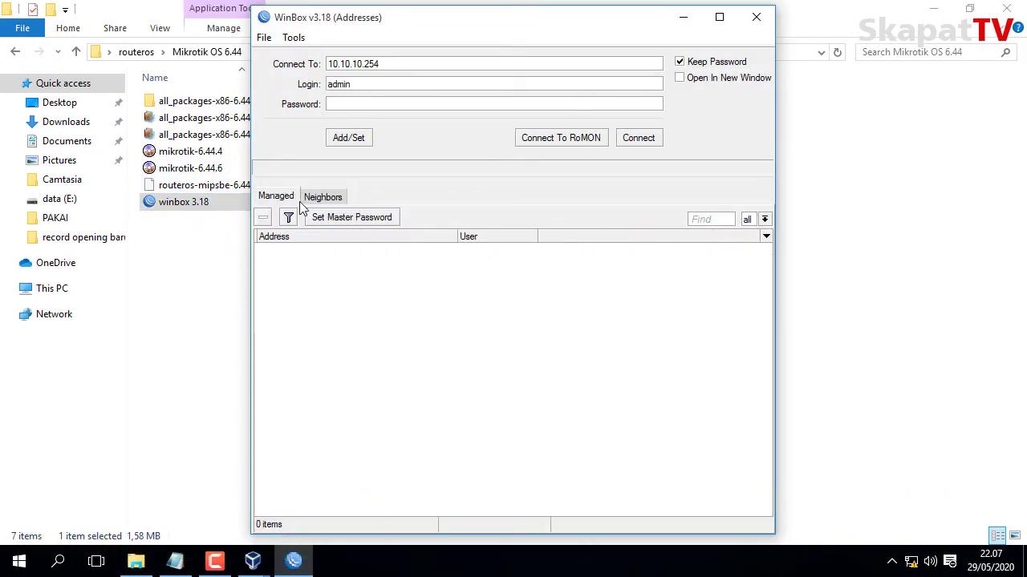
click(314, 201)
click(306, 218)
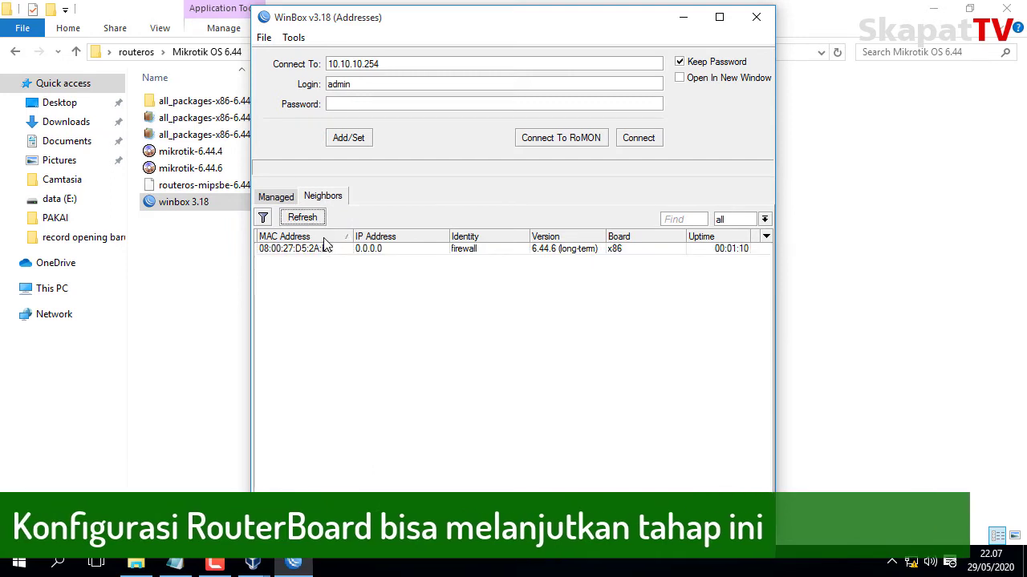
click(320, 251)
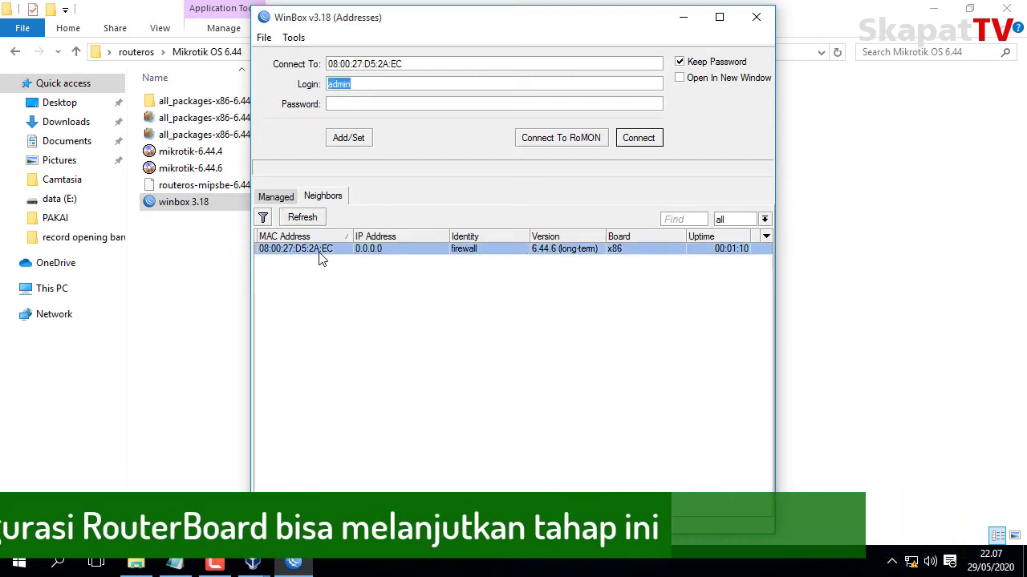
click(549, 103)
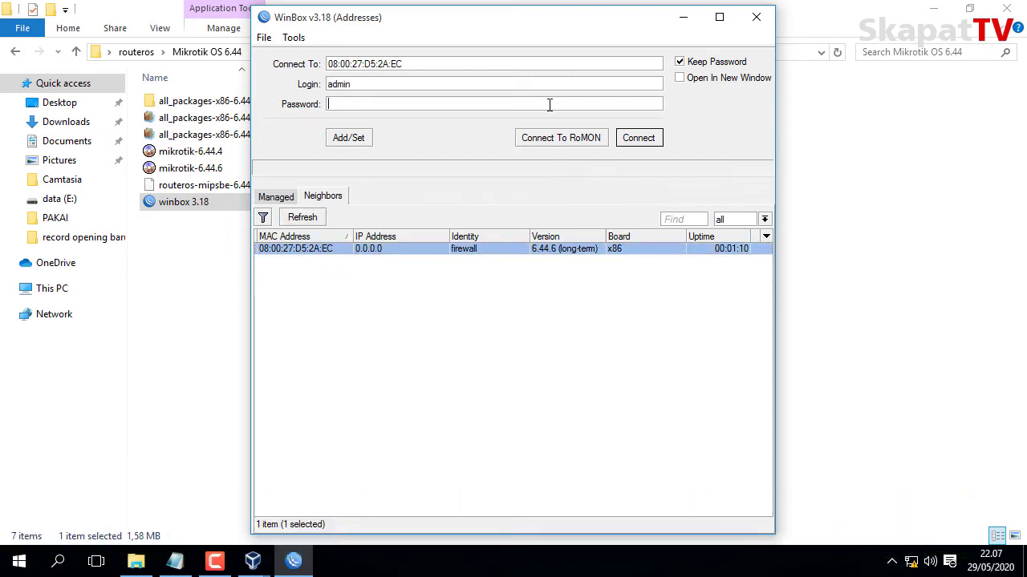
text(**)
click(639, 140)
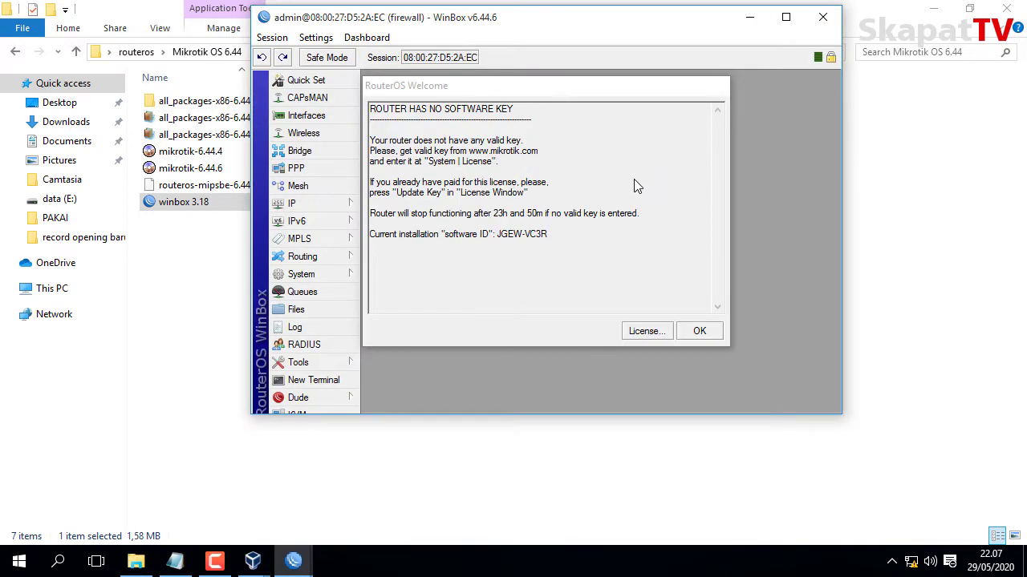
click(697, 333)
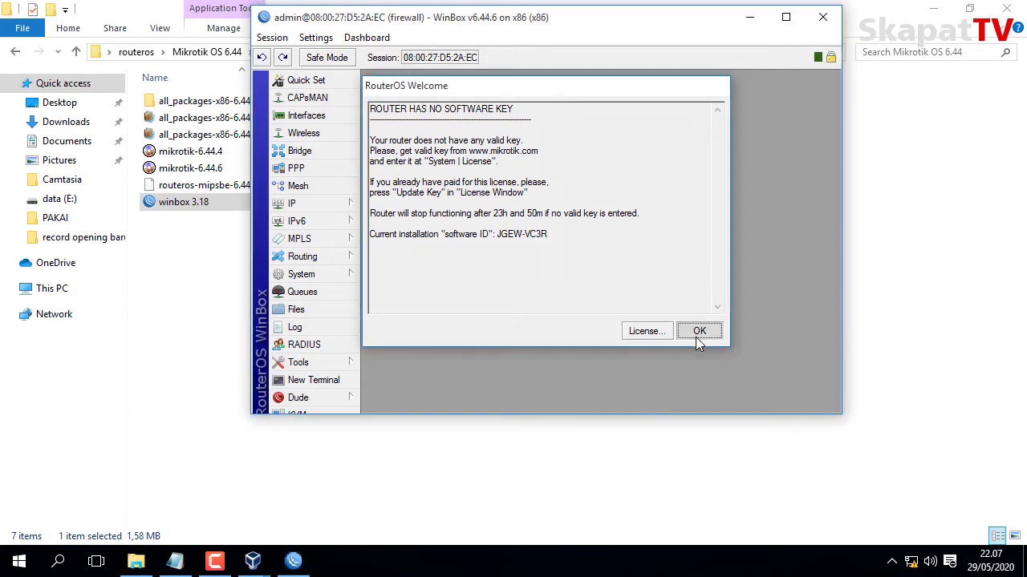
click(787, 18)
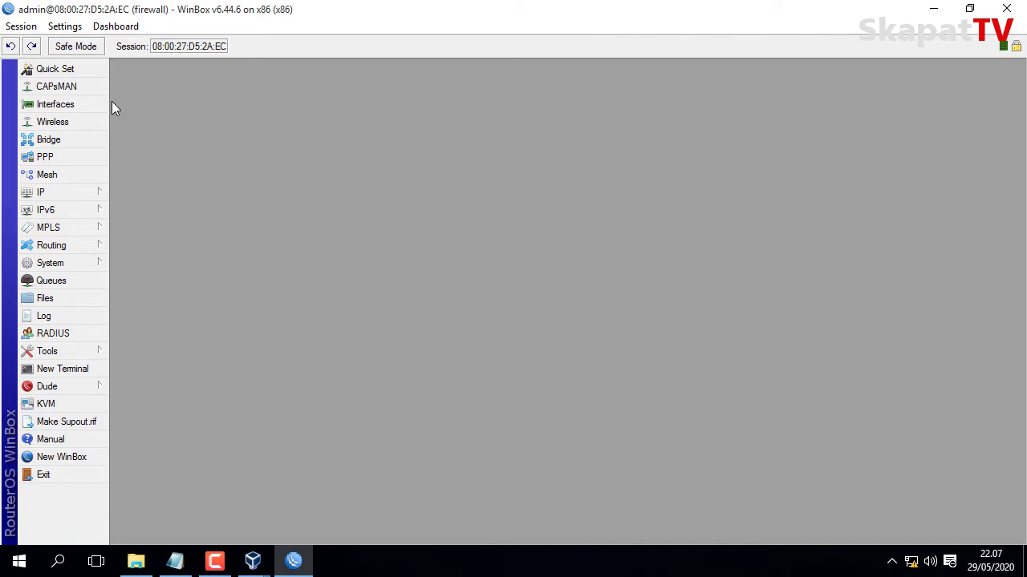
Rename interface ether1 to ether1ISP.
click(87, 102)
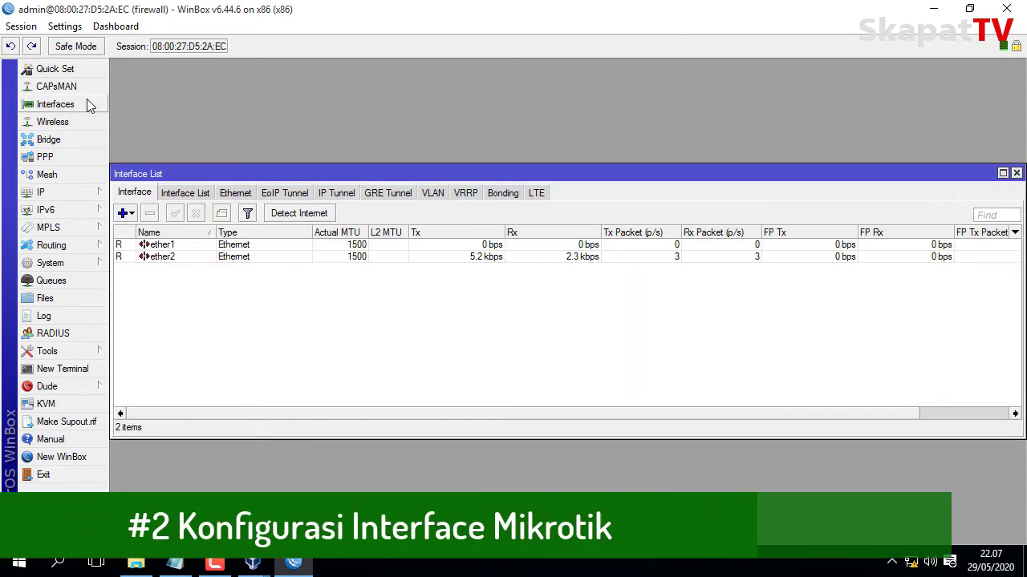
double_click(187, 245)
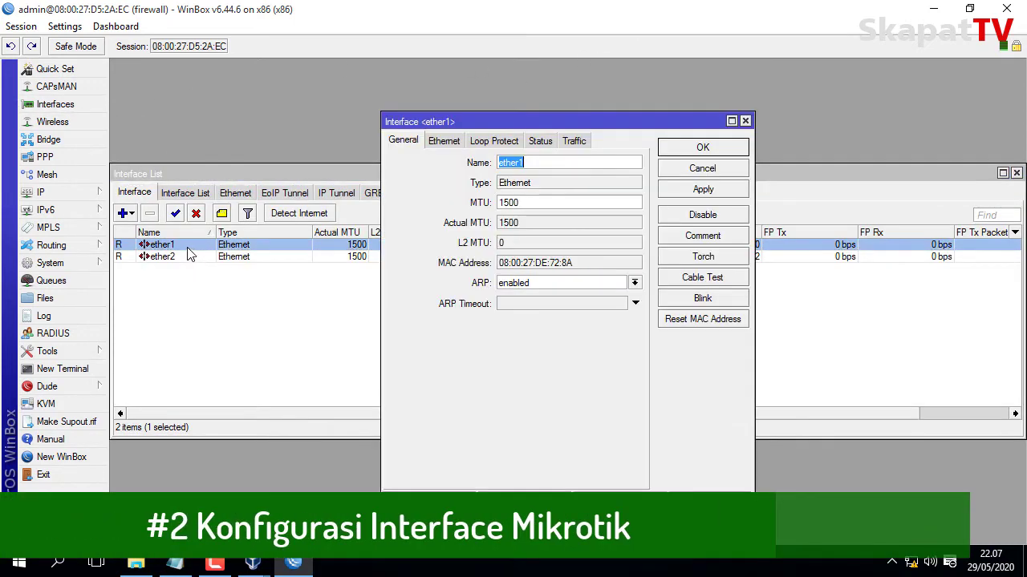
click(573, 162)
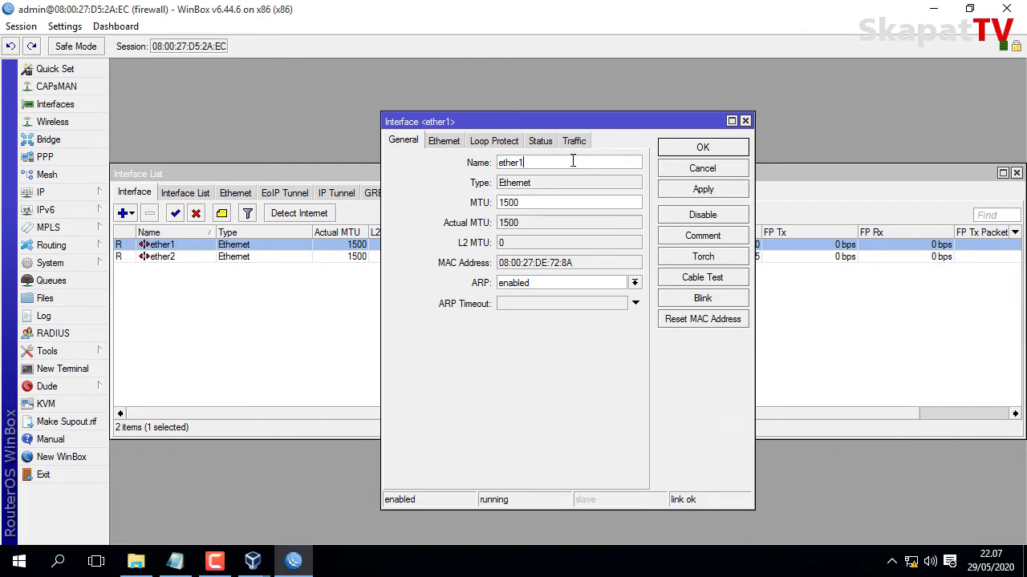
text(ISP)
click(671, 190)
click(695, 149)
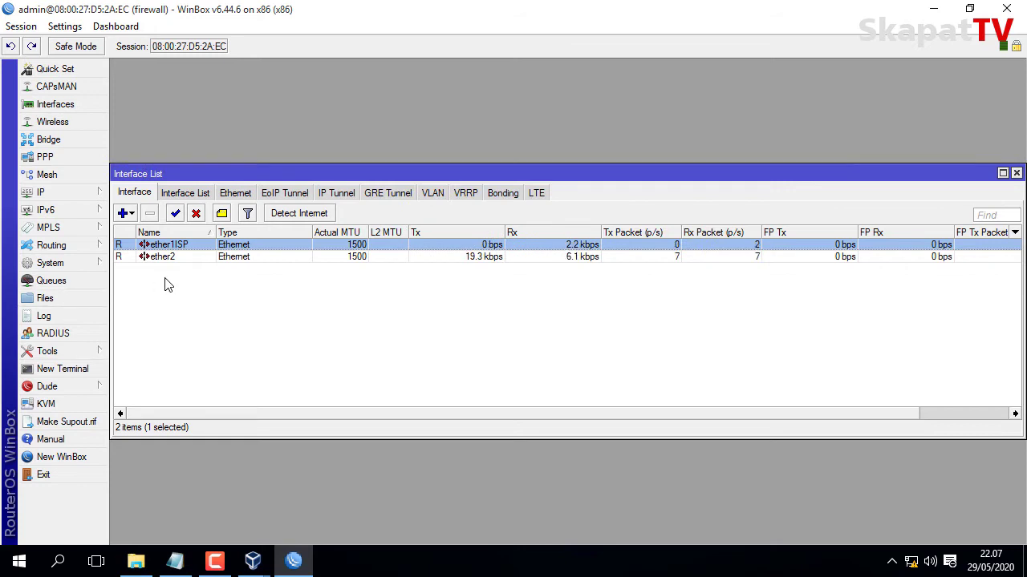
Rename interface ether2 to ether2LAN.
double_click(188, 258)
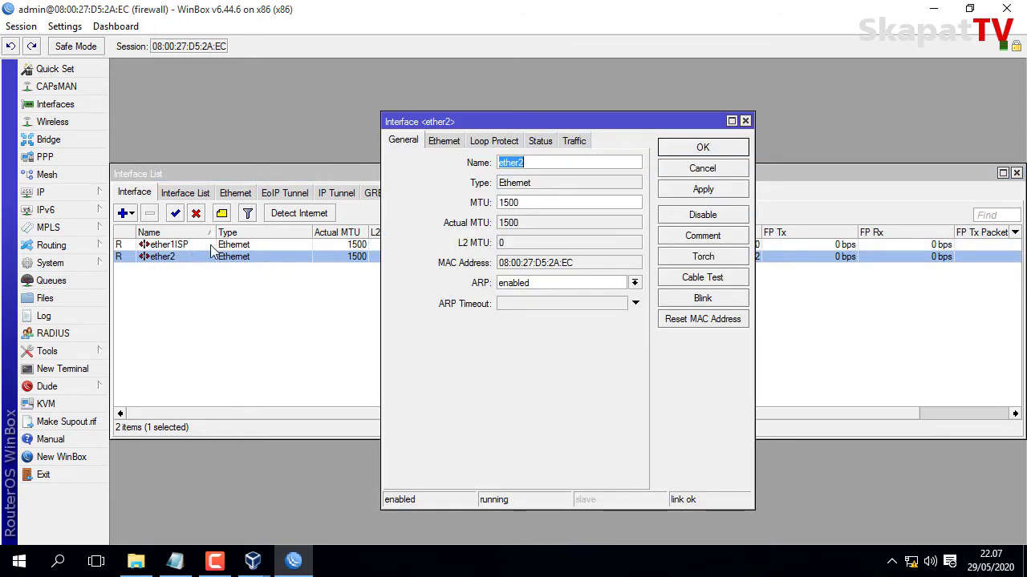
click(565, 162)
text(LAN)
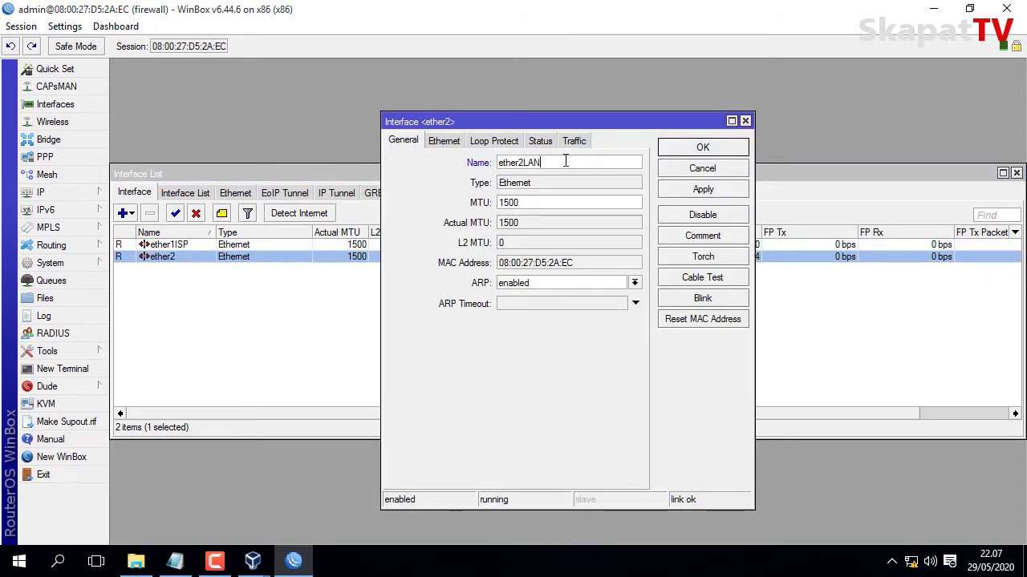
click(694, 190)
click(702, 149)
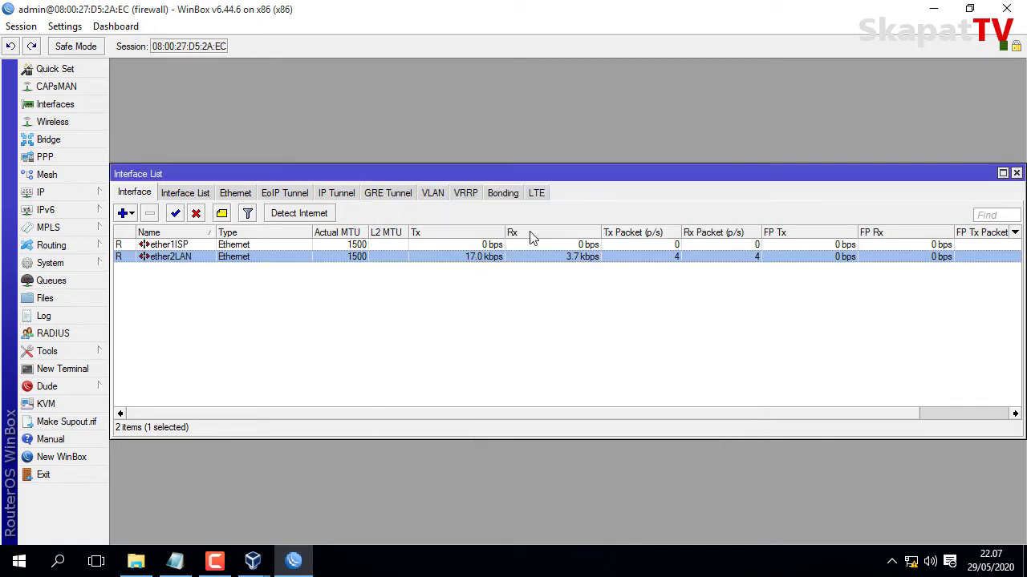
drag(286, 70, 284, 70)
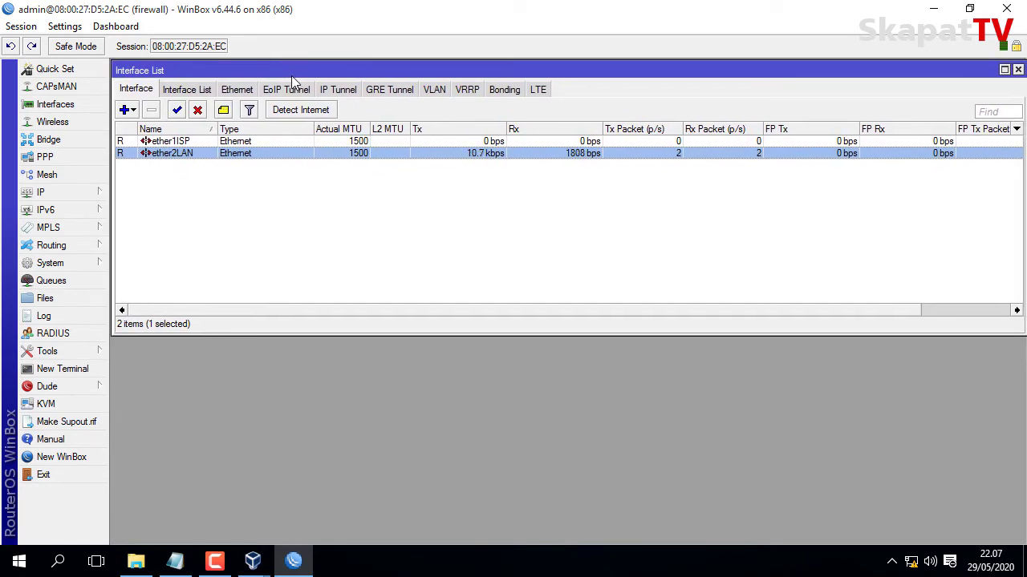
Add IP address 10.10.10.1/24 on interface ether1ISP.
click(76, 191)
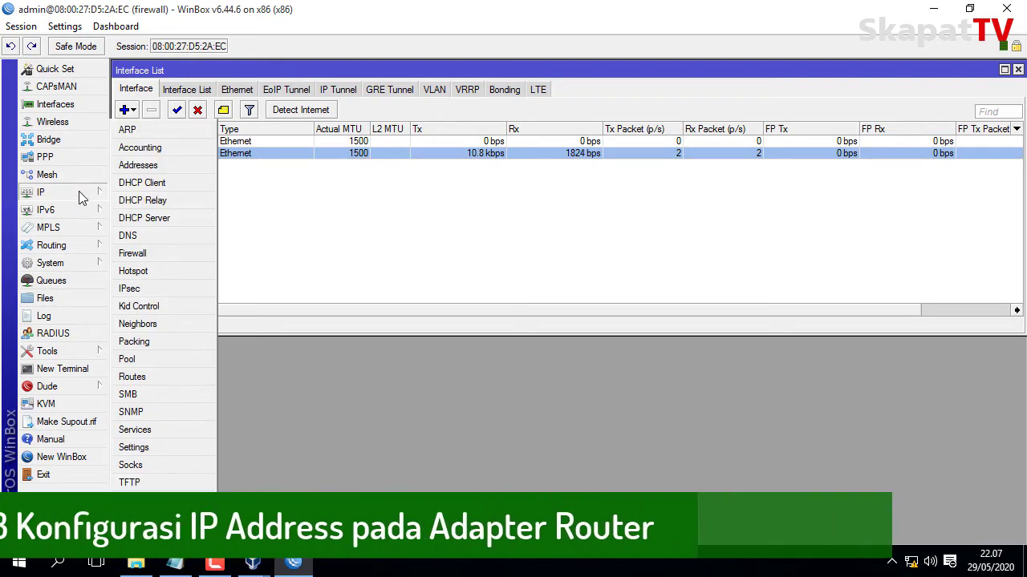
click(146, 165)
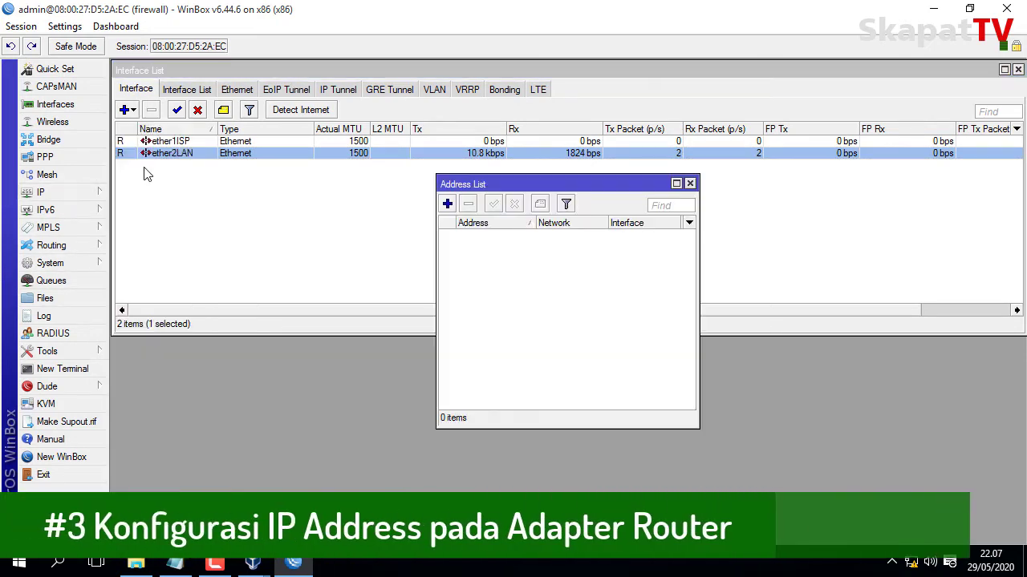
click(448, 203)
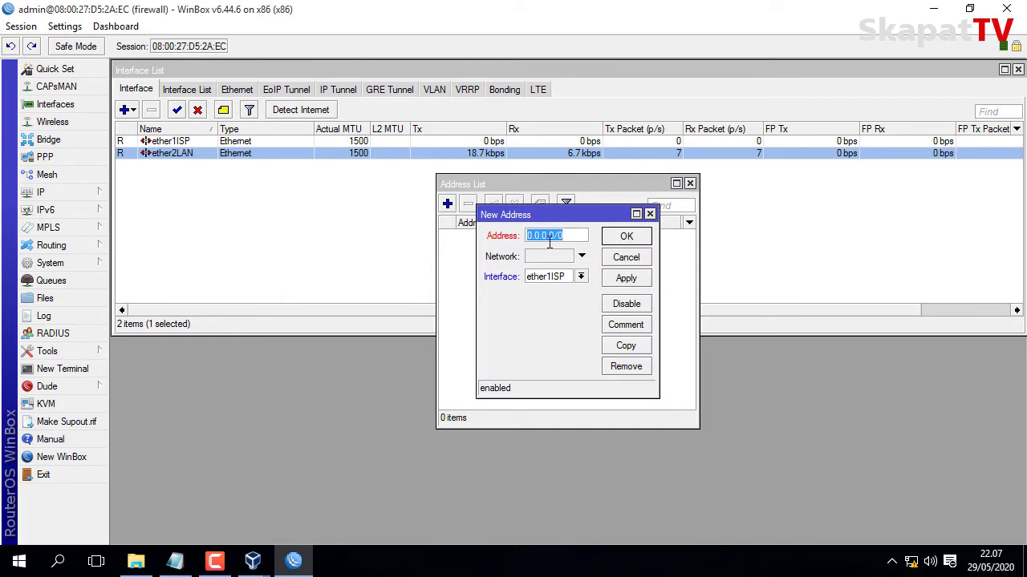
text(10.)
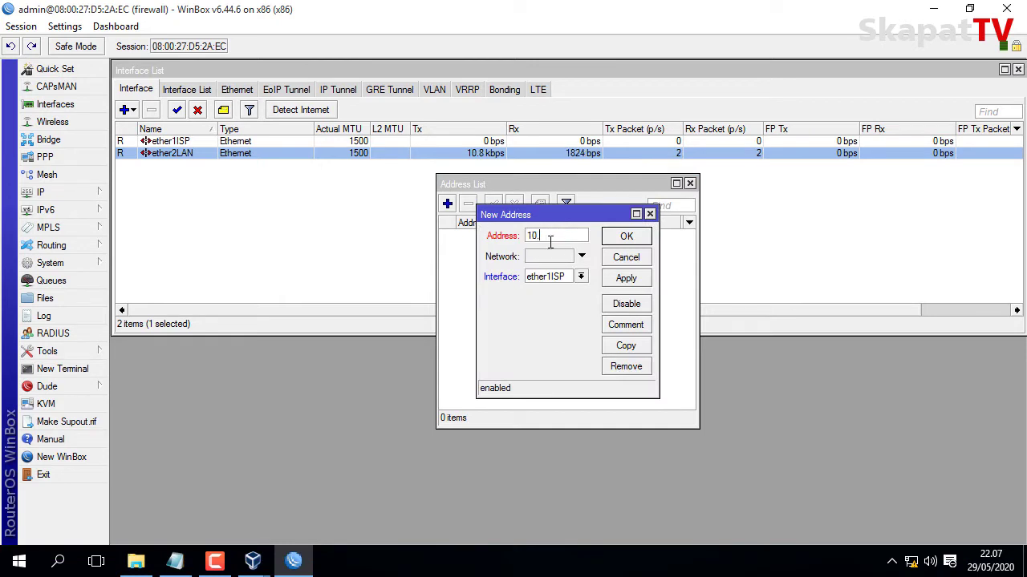
text(10.10.1/24)
click(581, 277)
click(581, 290)
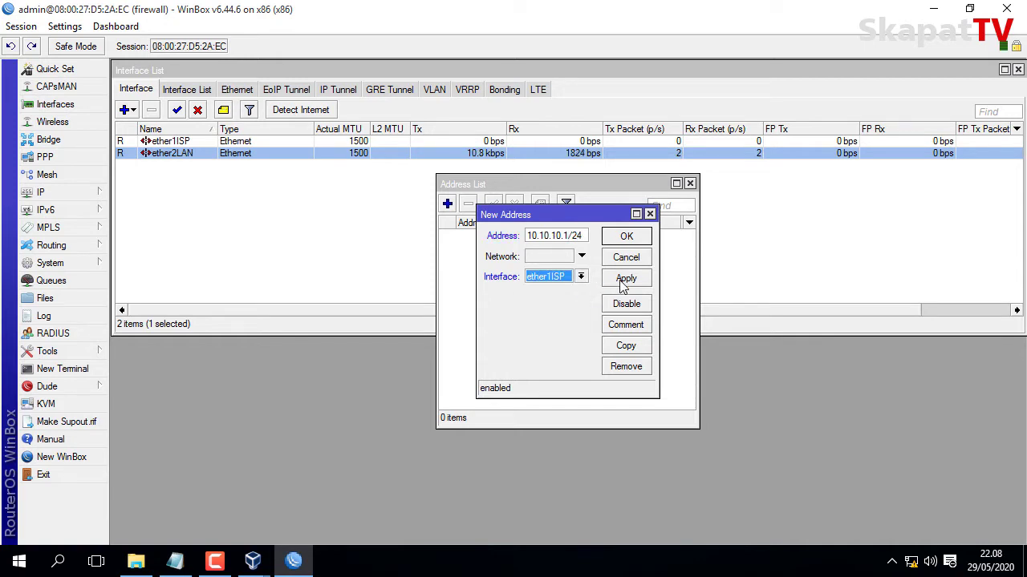
click(622, 280)
click(650, 237)
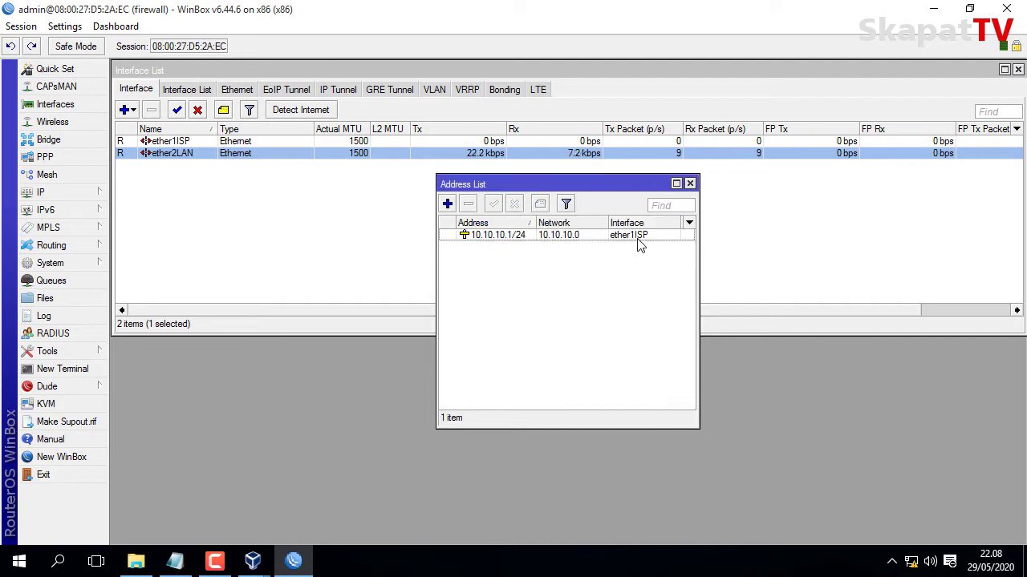
Add 192.168.10.1/24 on ether2LAN and widen the Address column.
click(448, 203)
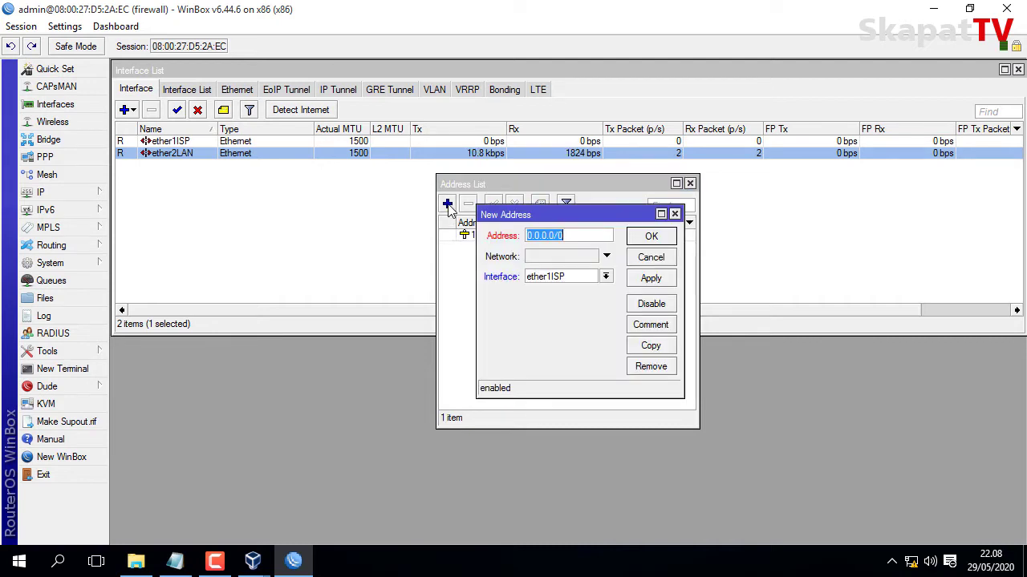
text(19)
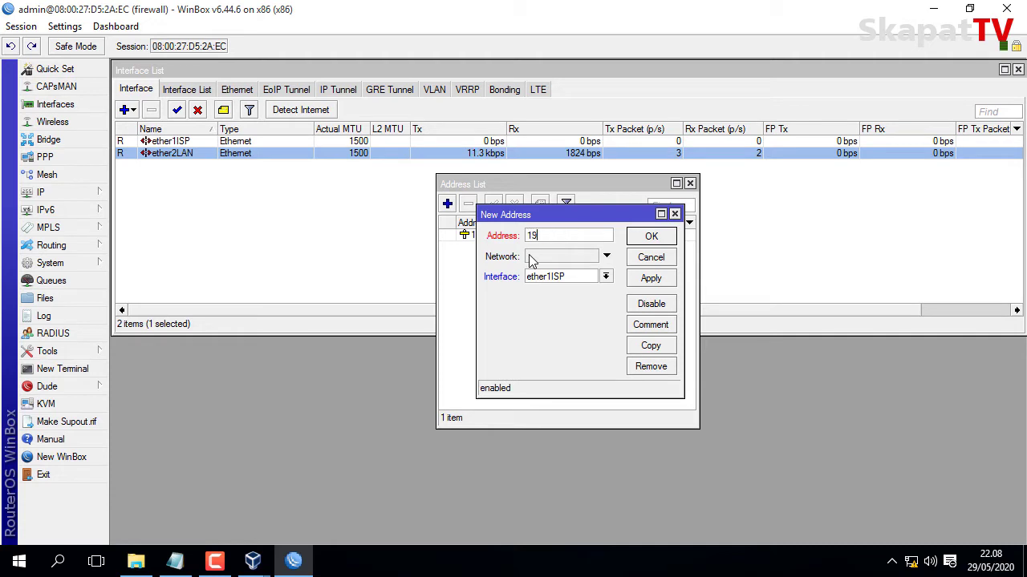
text(2.168.10.1/24)
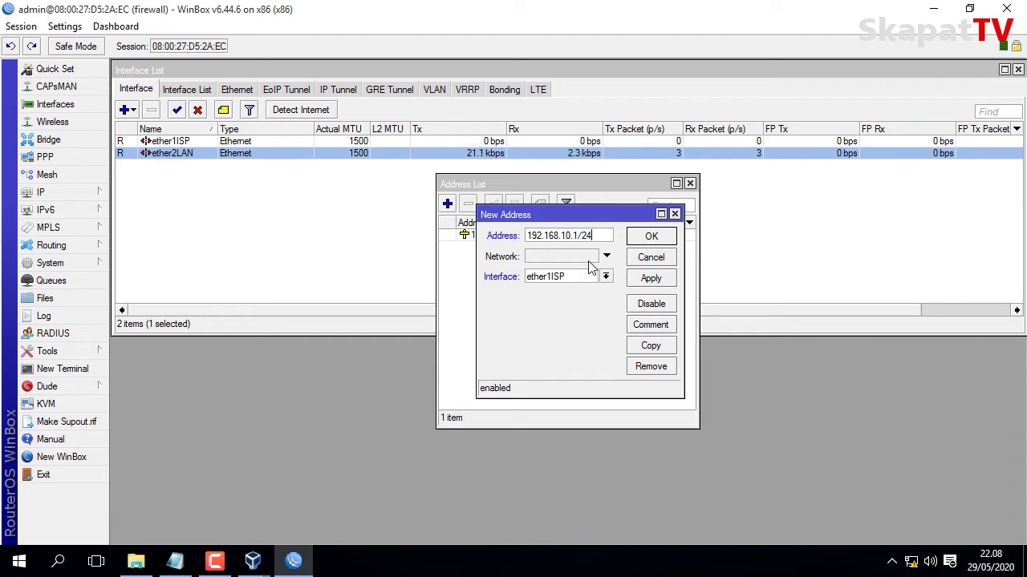
click(592, 277)
click(584, 298)
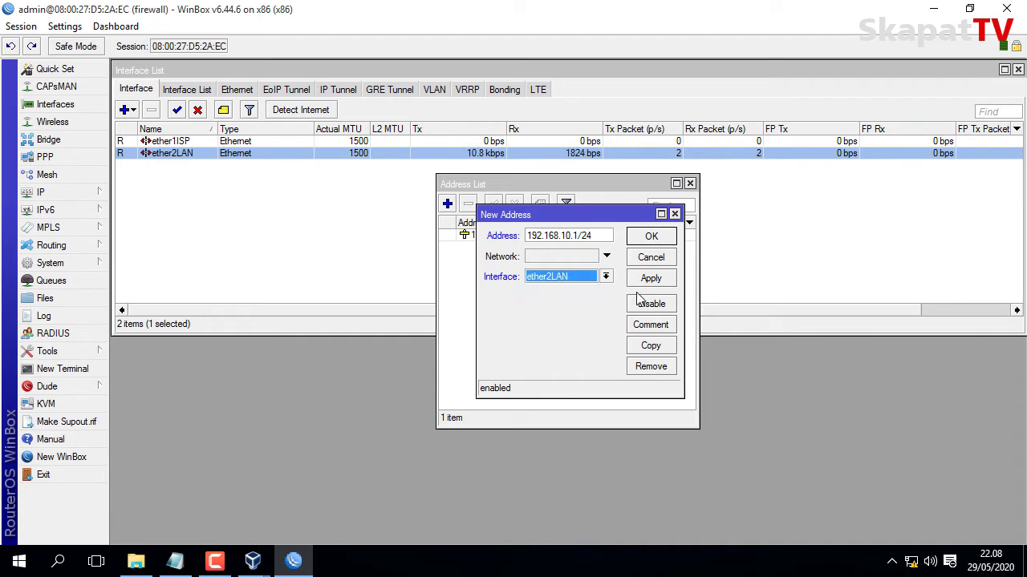
click(652, 285)
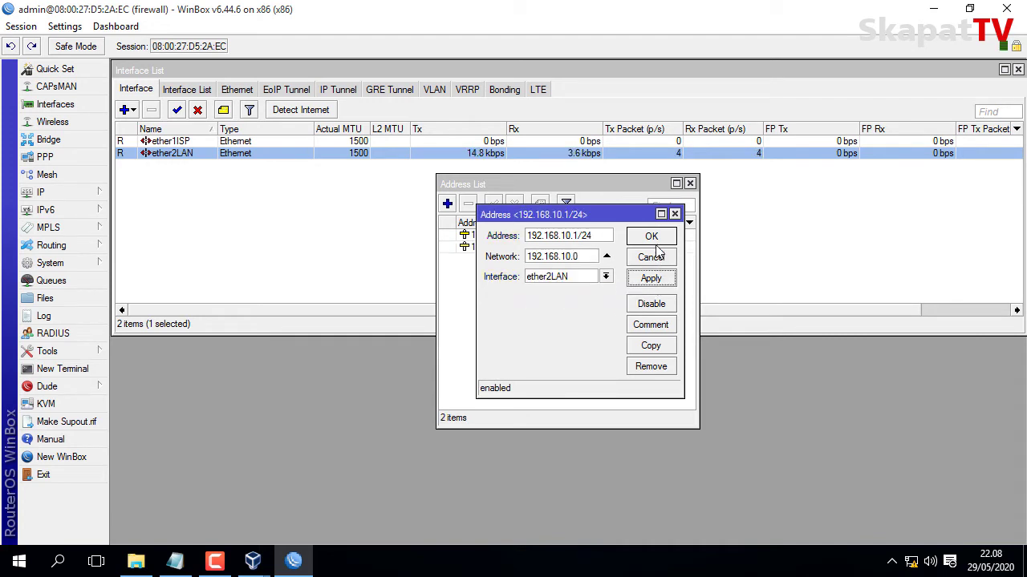
click(652, 238)
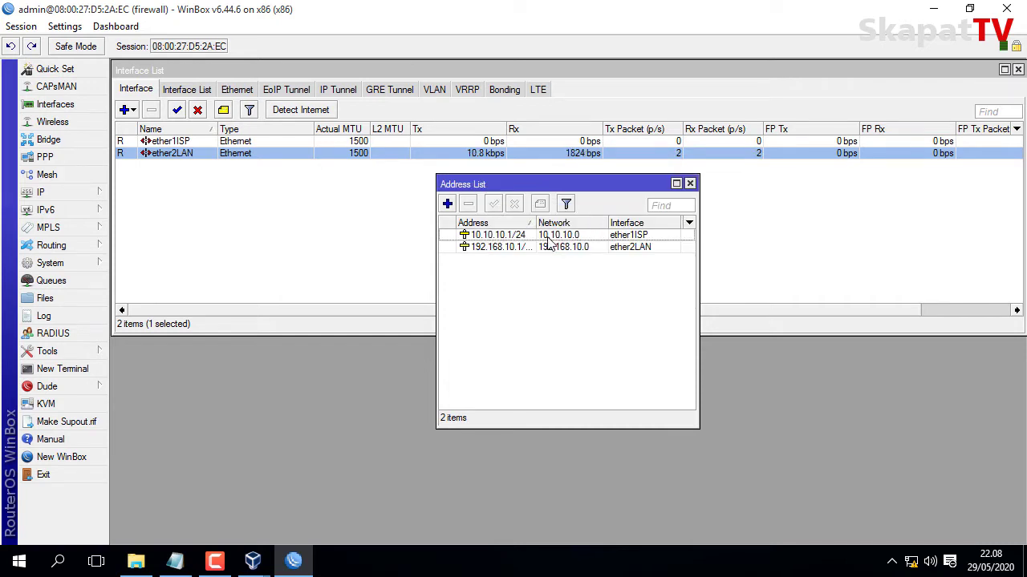
drag(536, 224, 563, 224)
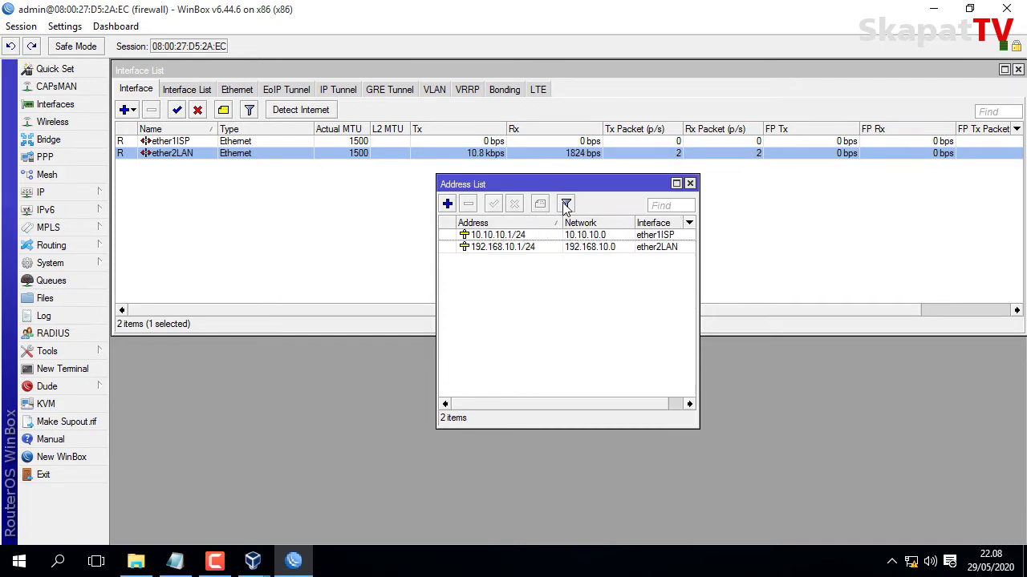
drag(563, 185, 413, 71)
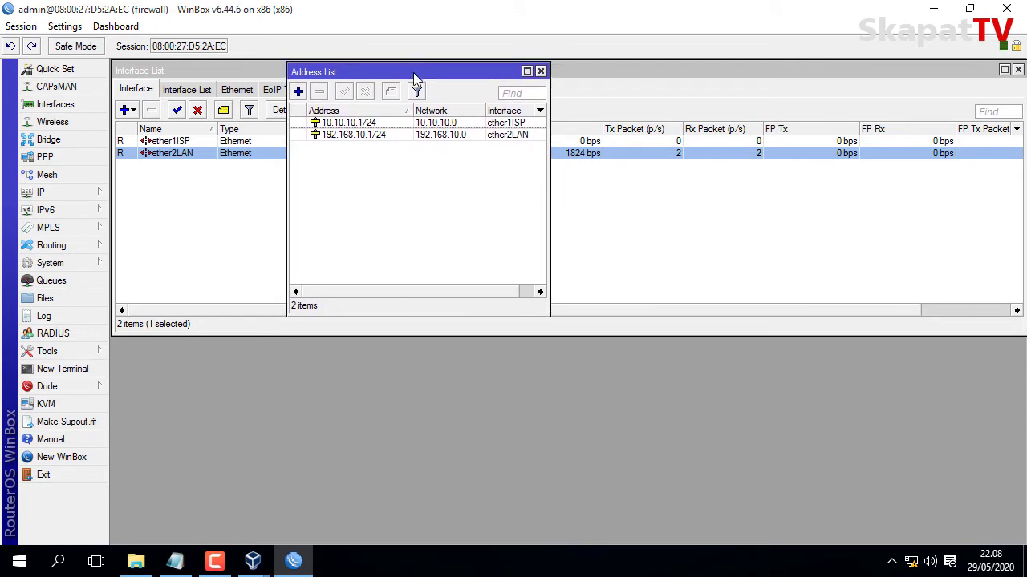
drag(425, 74, 402, 65)
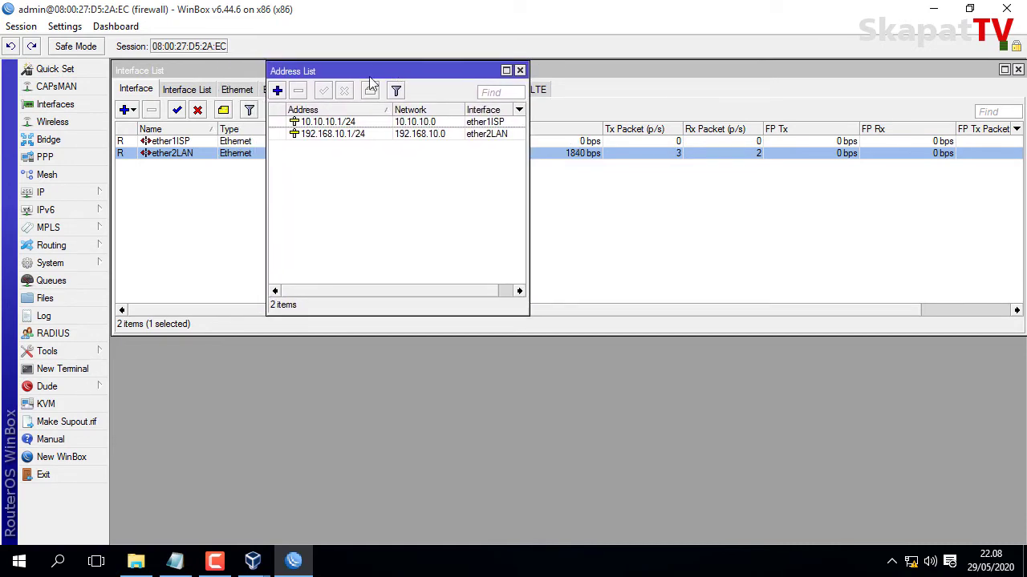
Add a route with destination 0.0.0.0/0 and gateway 10.10.10.254 in IP > Routes.
click(102, 193)
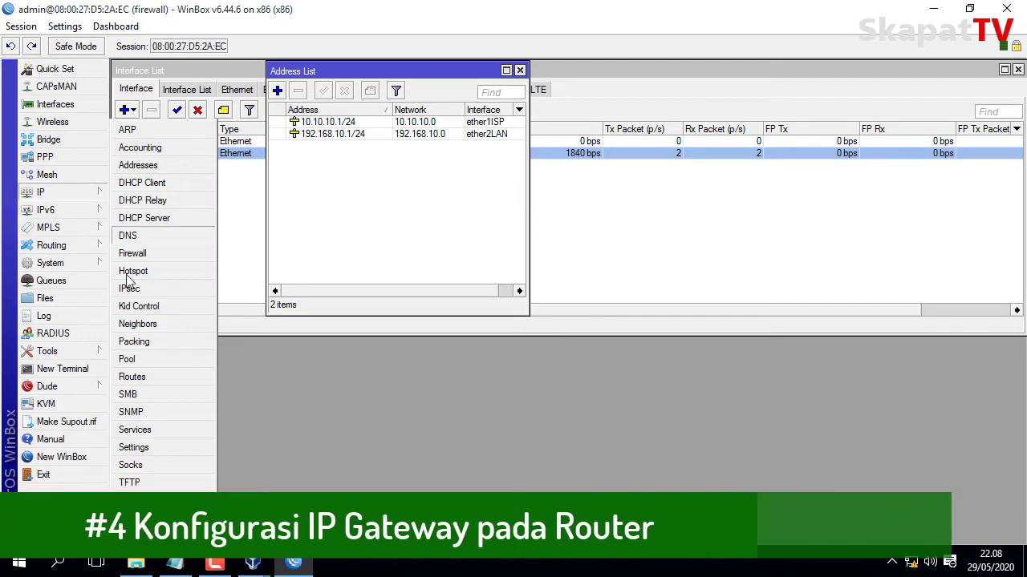
click(137, 379)
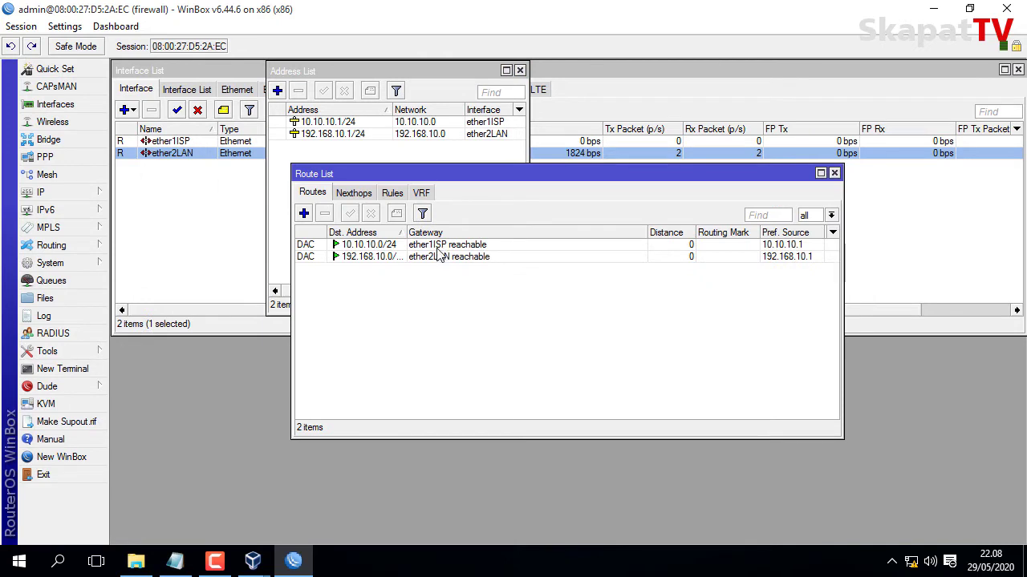
click(304, 214)
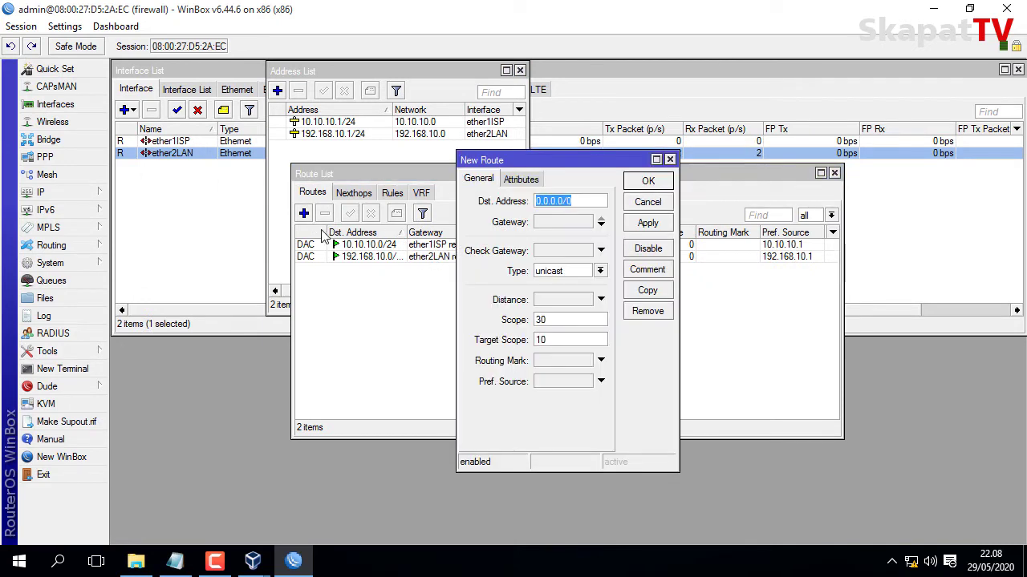
click(595, 200)
click(579, 222)
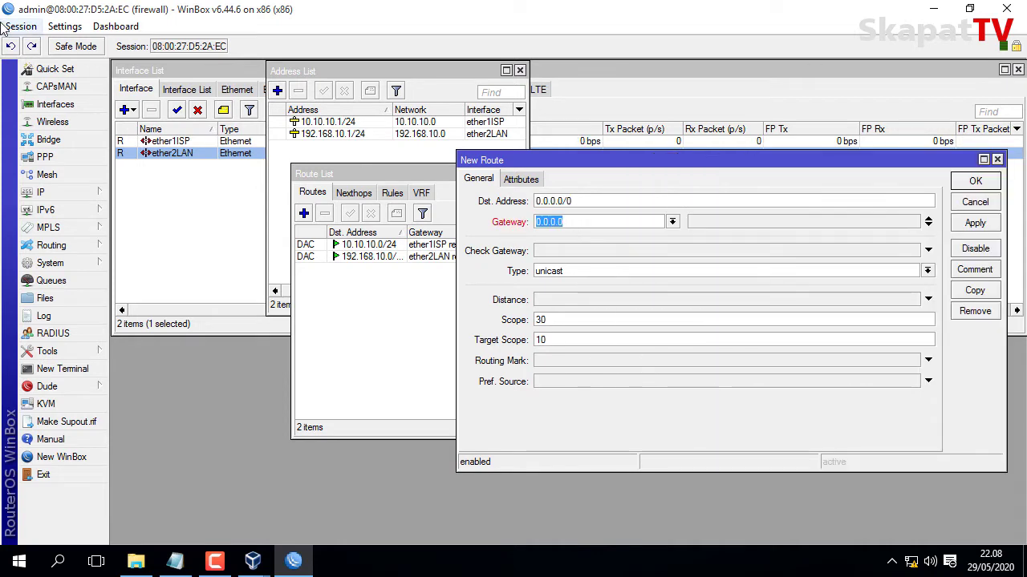
text(10.10.10.254)
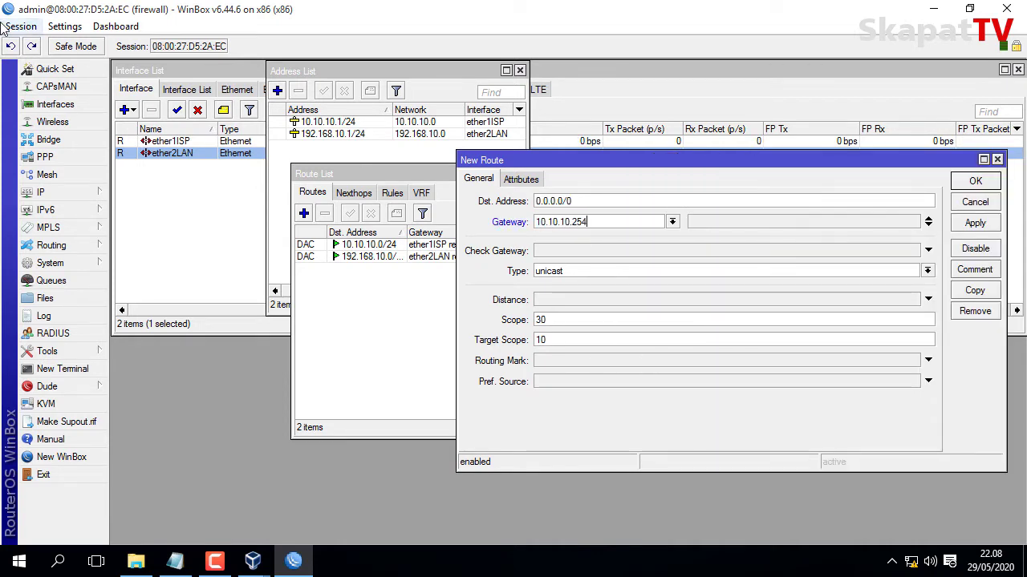
click(968, 225)
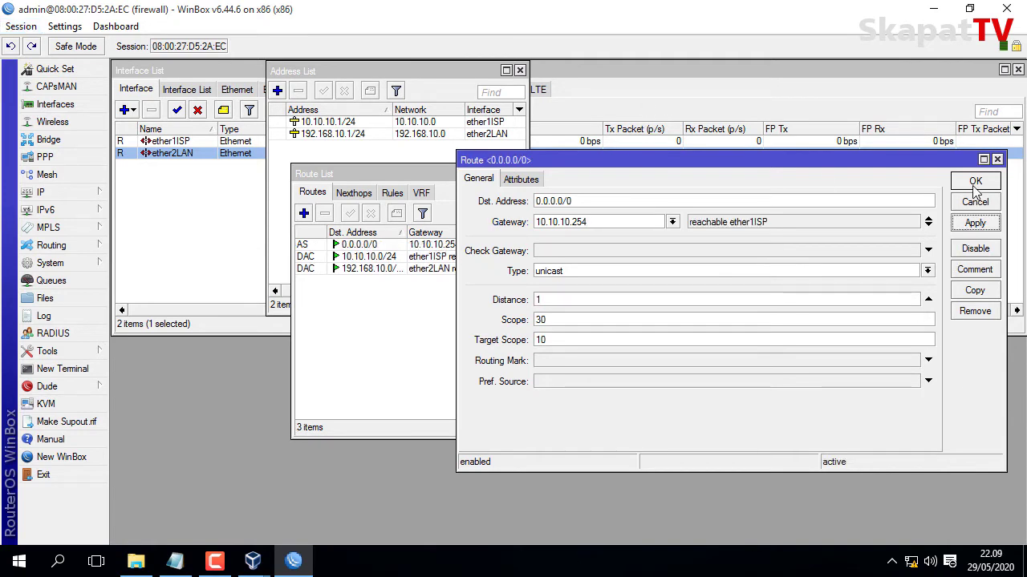
click(976, 182)
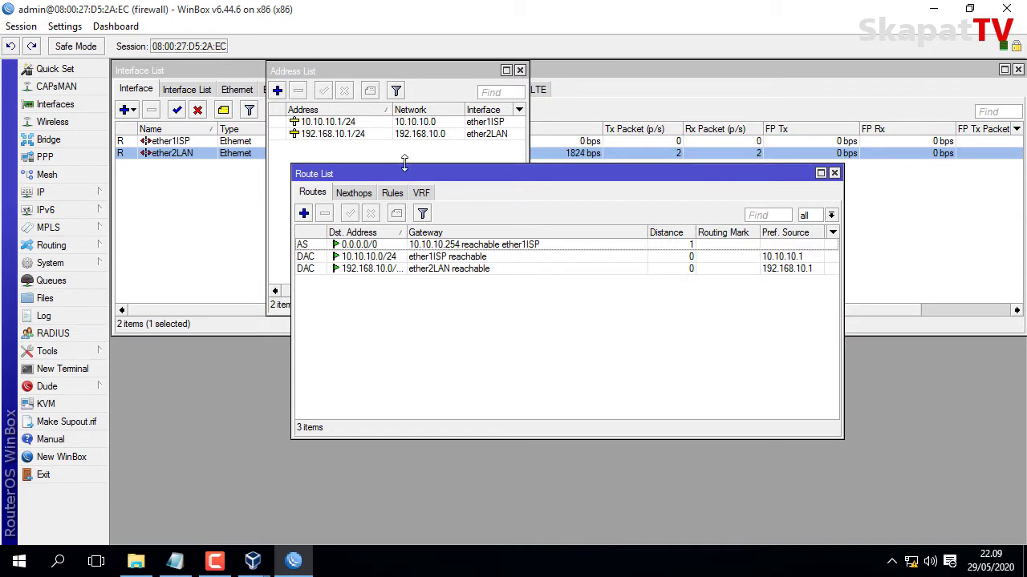
drag(418, 175, 656, 66)
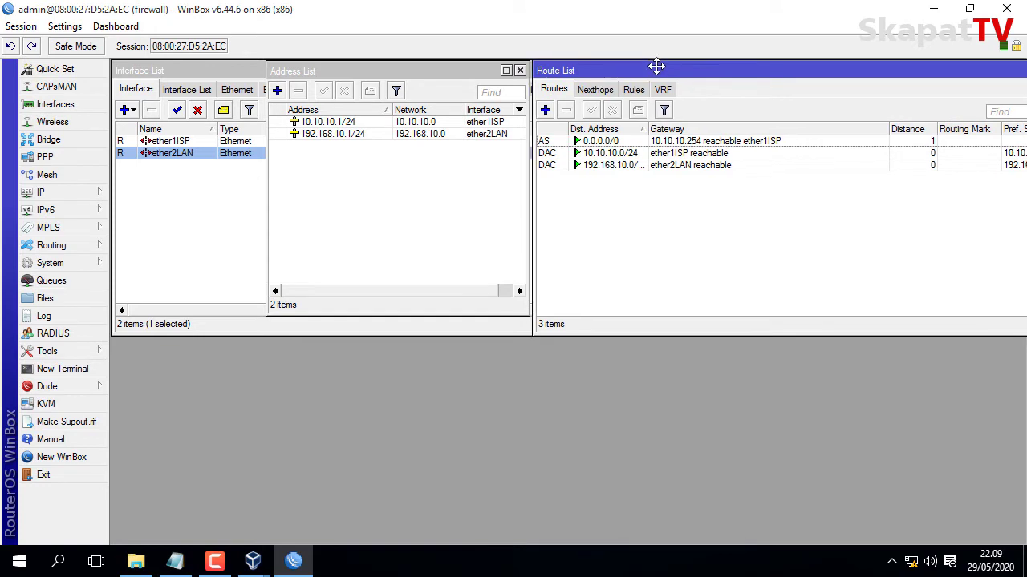
Enter DNS servers 10.10.10.254 and 8.8.8.8, allow remote requests, and open a New Terminal.
click(76, 192)
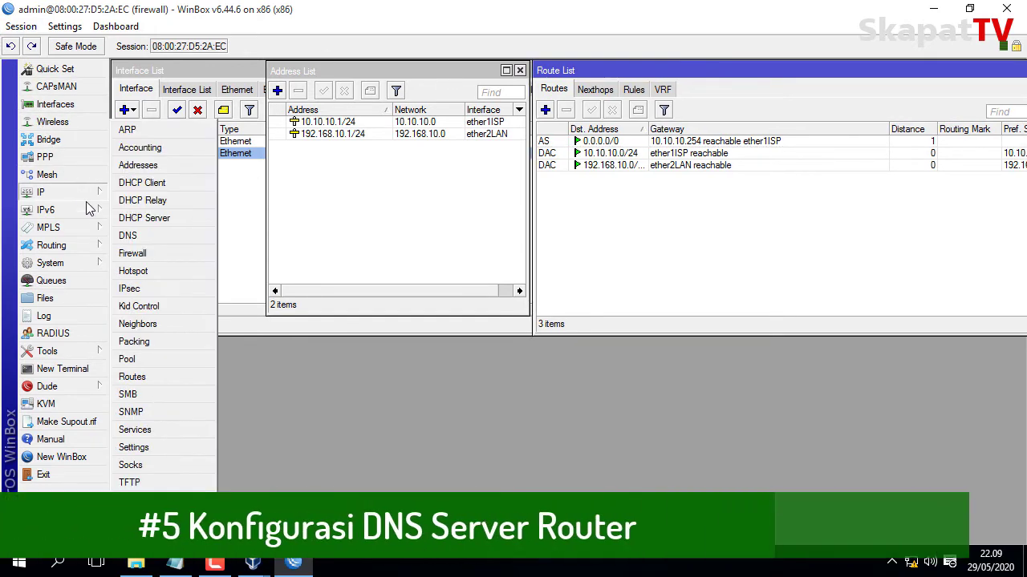
click(150, 238)
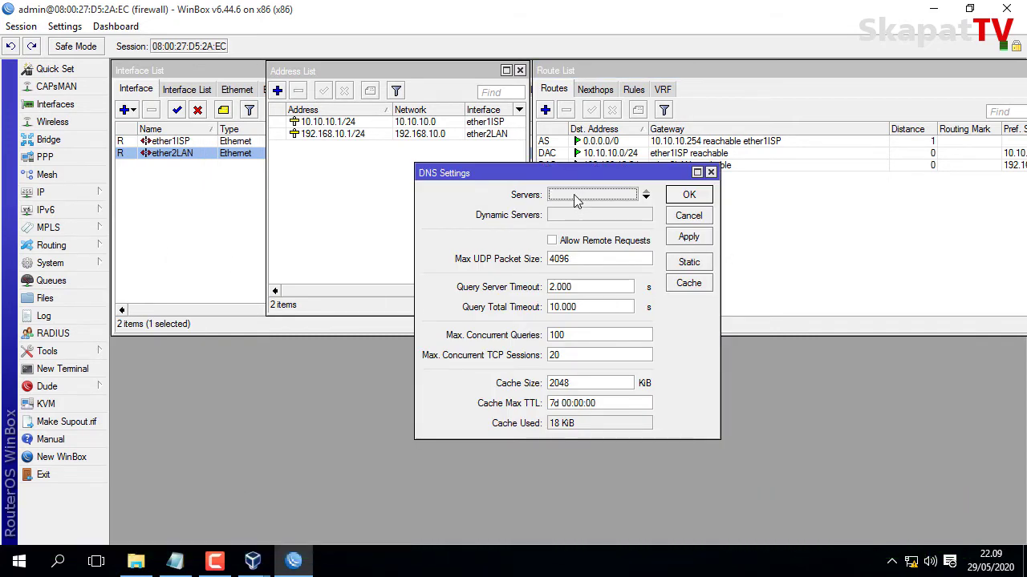
text(10)
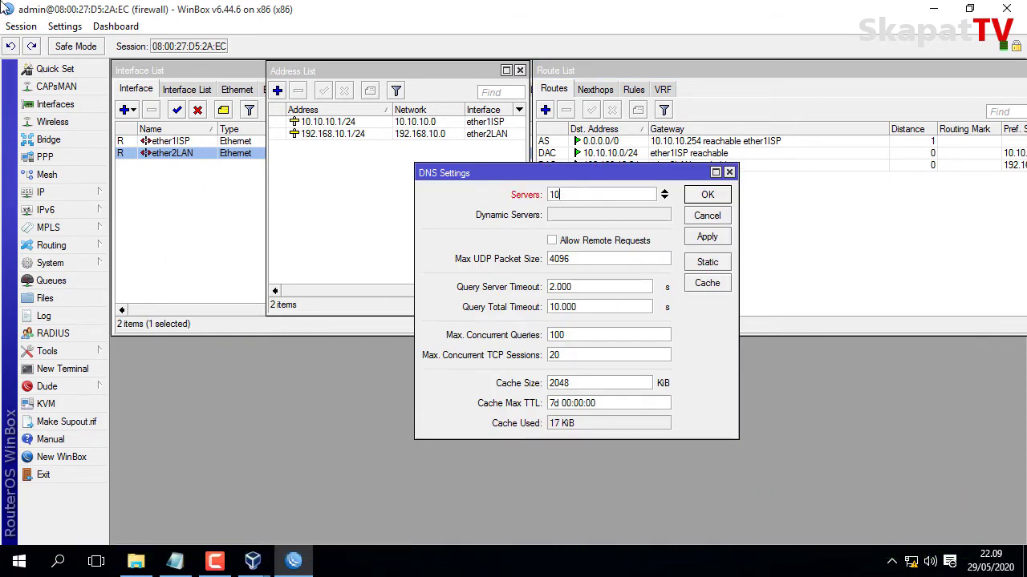
text(.10.10.254)
click(664, 198)
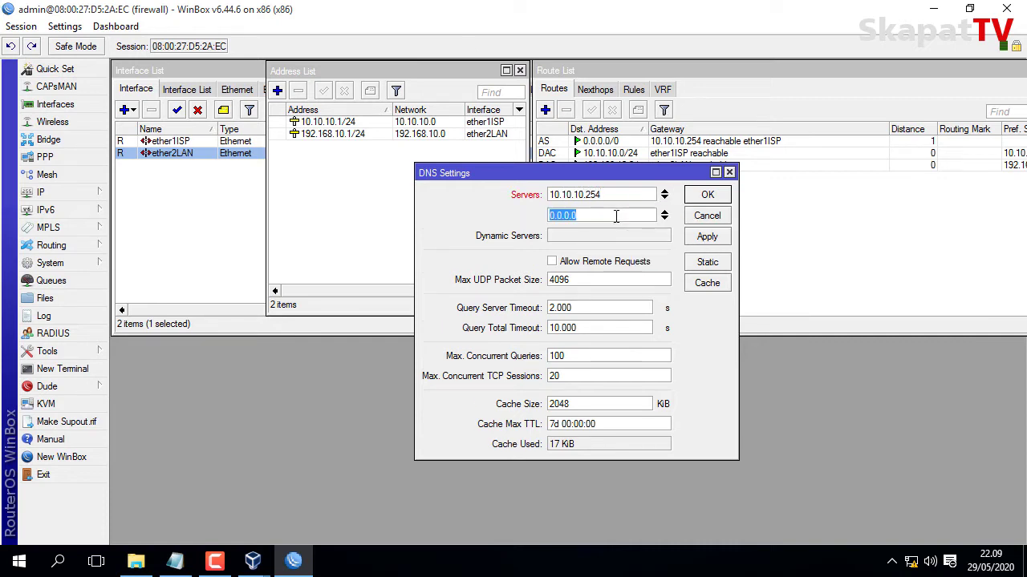
text(8.8.8.8)
click(553, 263)
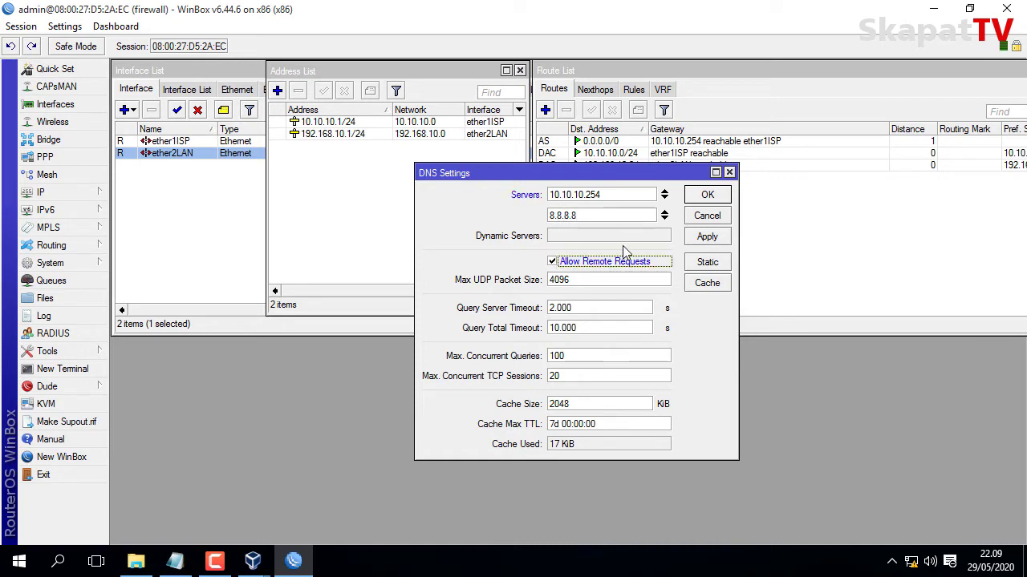
click(697, 241)
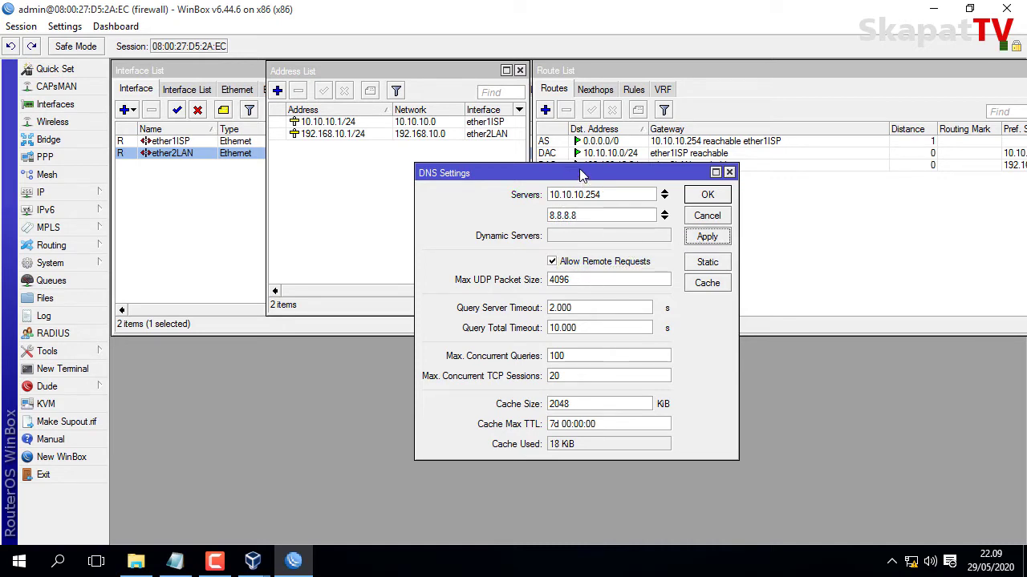
drag(575, 174, 866, 70)
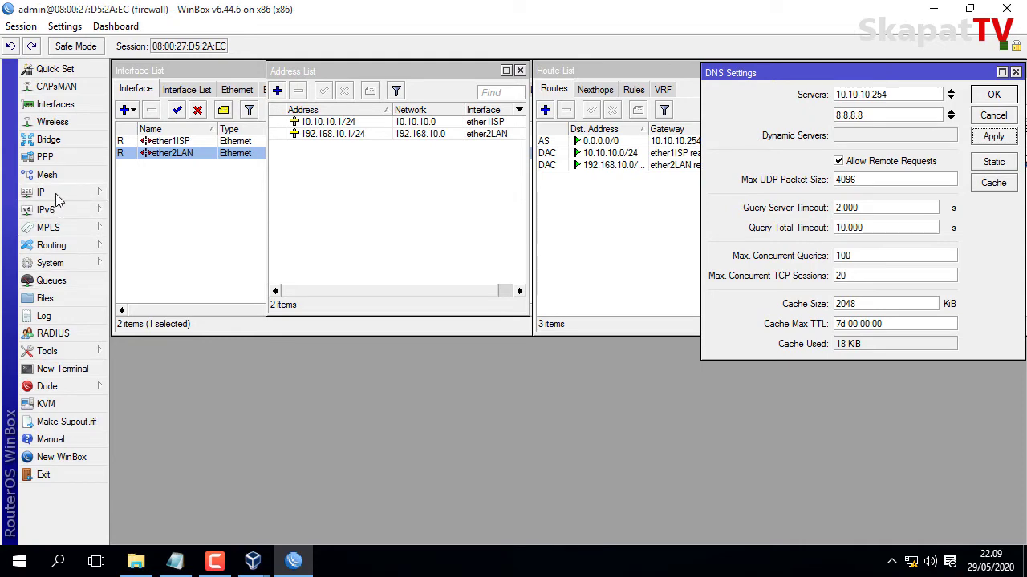
click(72, 369)
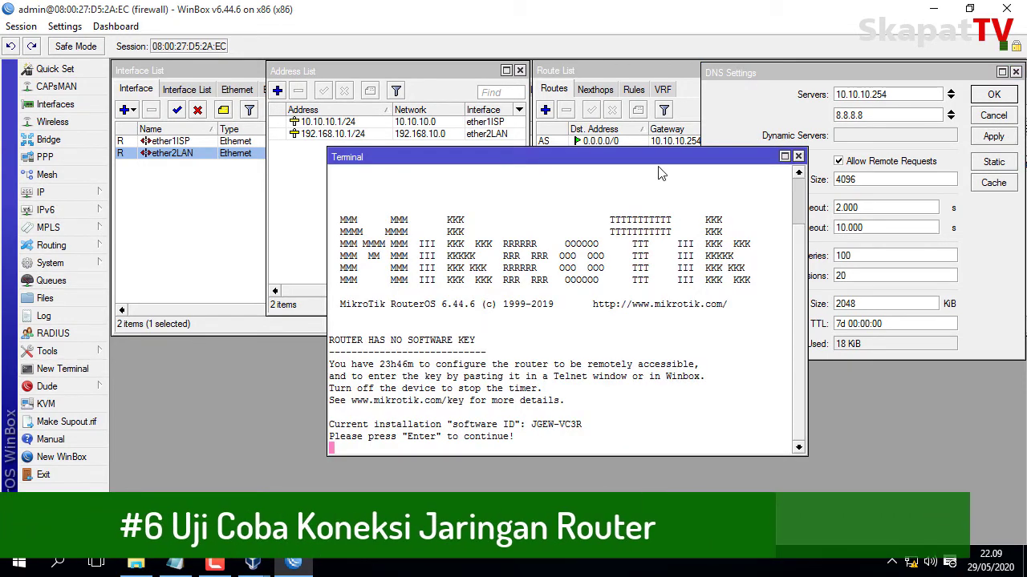
Ping 10.10.10.254 from the router terminal and stop it.
drag(651, 157, 438, 186)
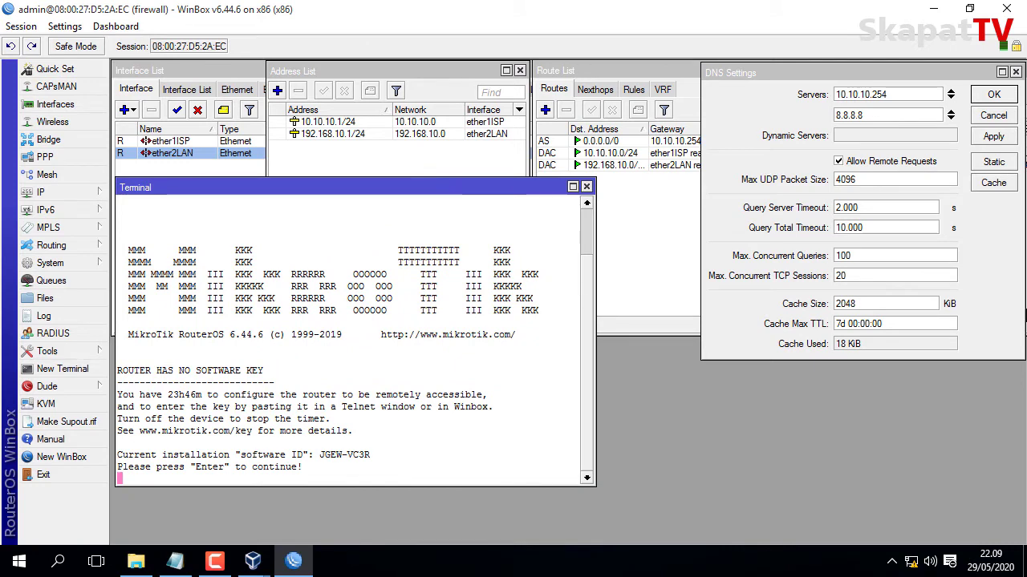
key(Return)
text(pi)
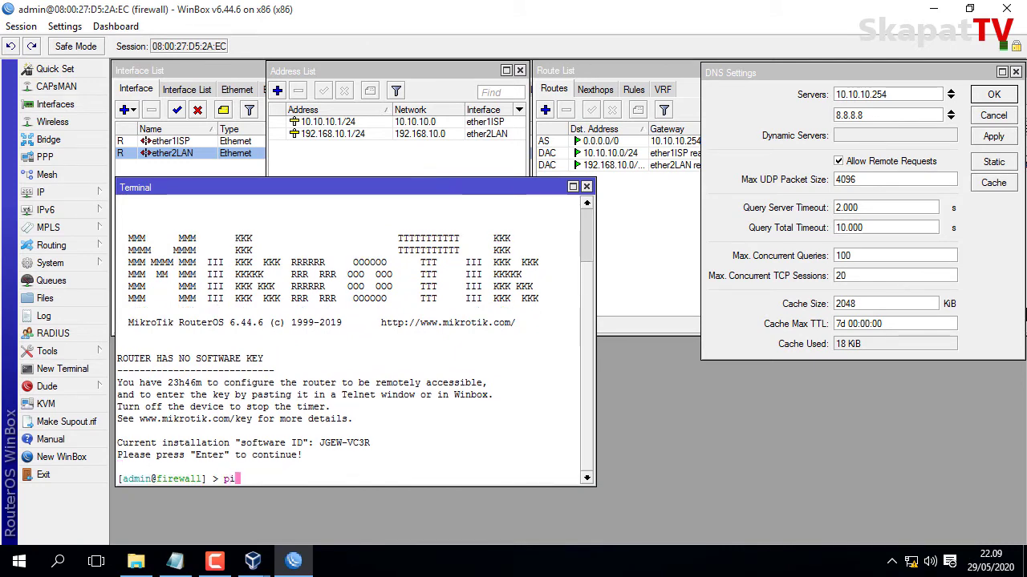
text(ng 10.10.10)
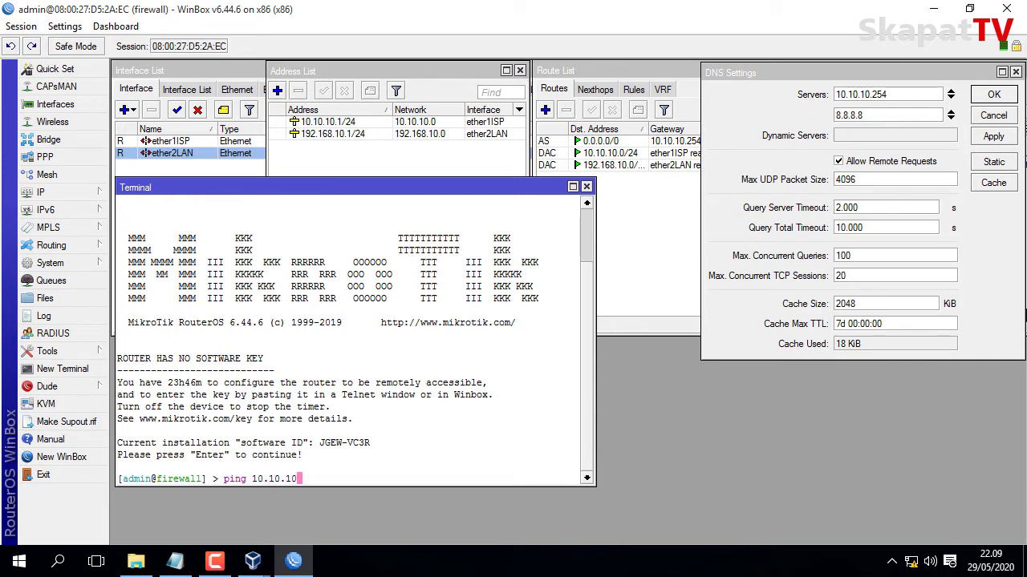
text(.254)
key(Return)
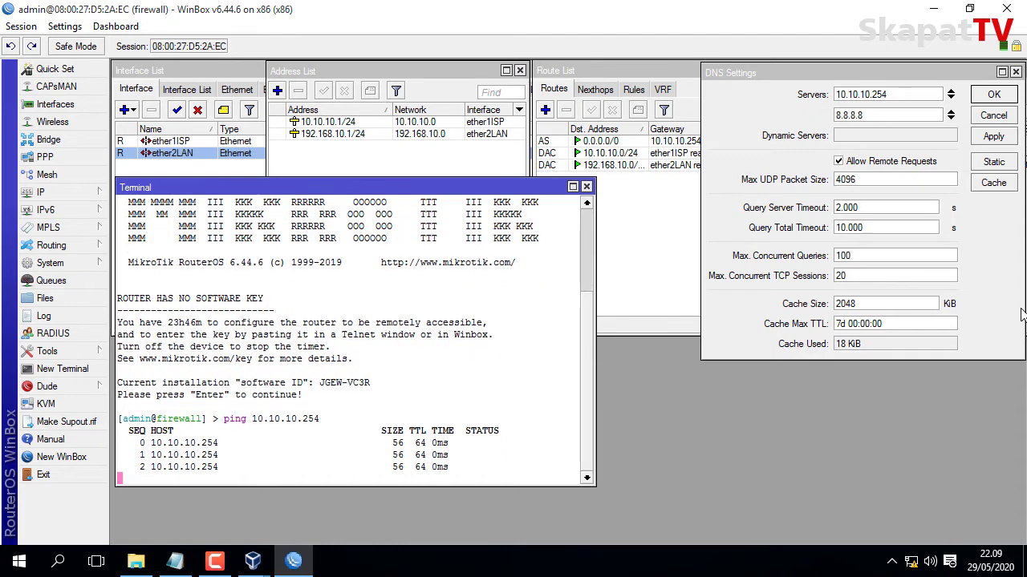
key(ctrl+c)
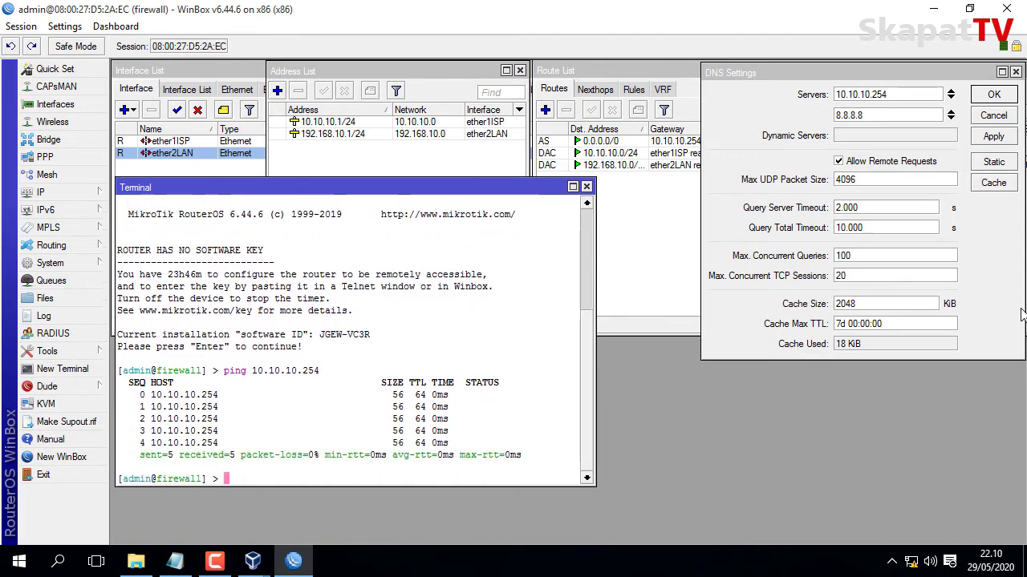
Ping google.com and stop it after replies arrive.
text(ping google)
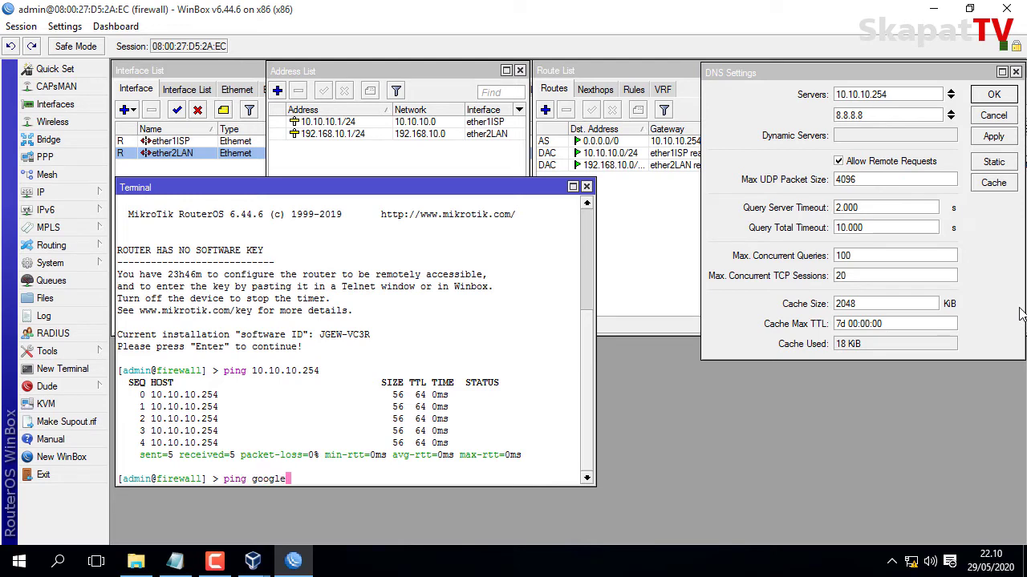
text(.com)
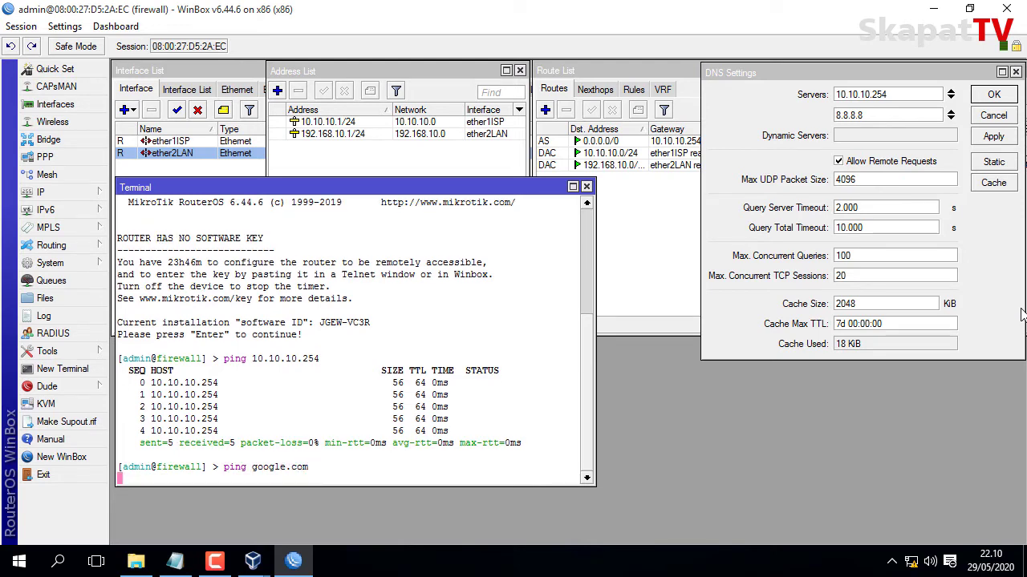
key(Return)
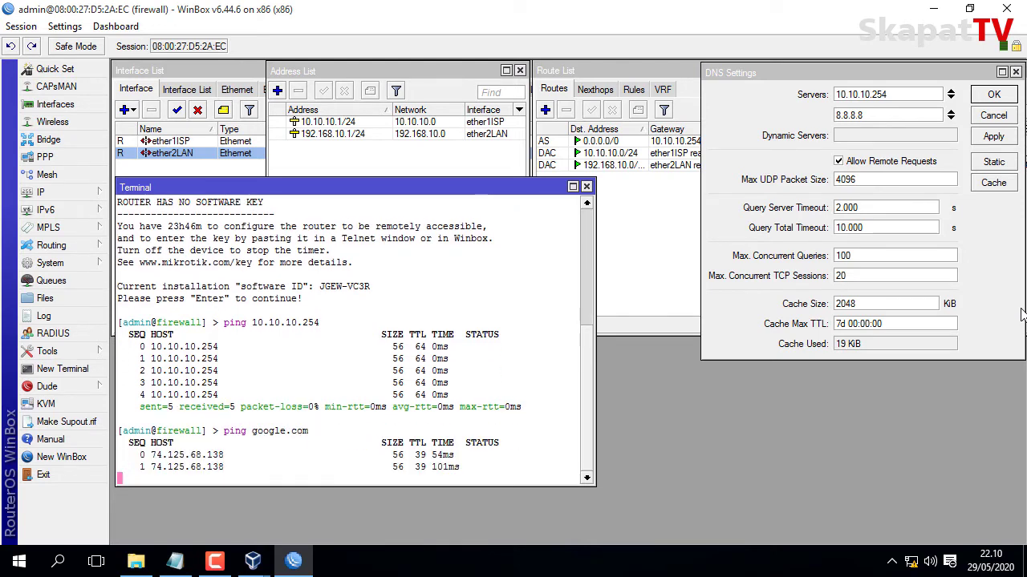
key(ctrl+c)
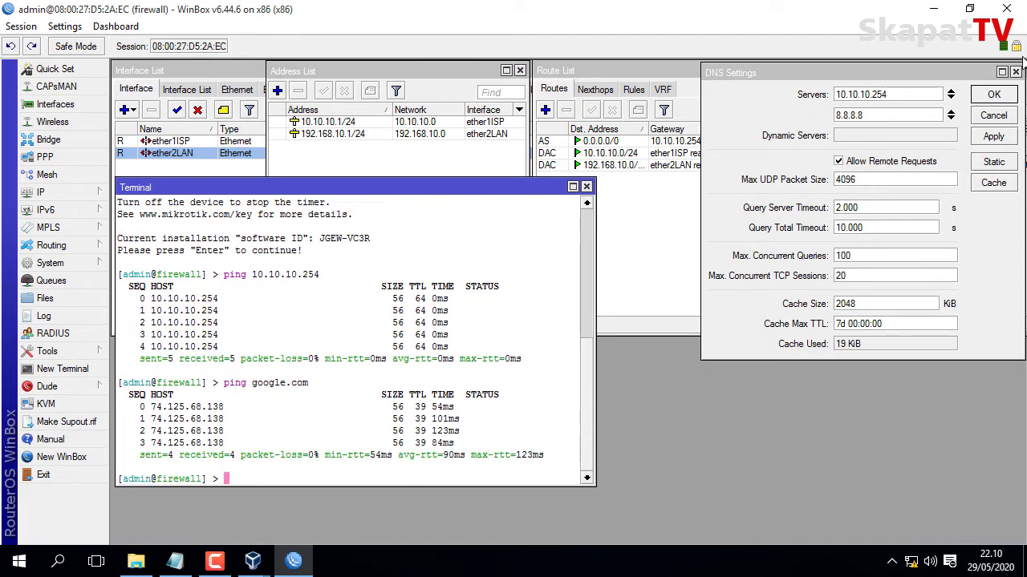
drag(391, 185, 390, 239)
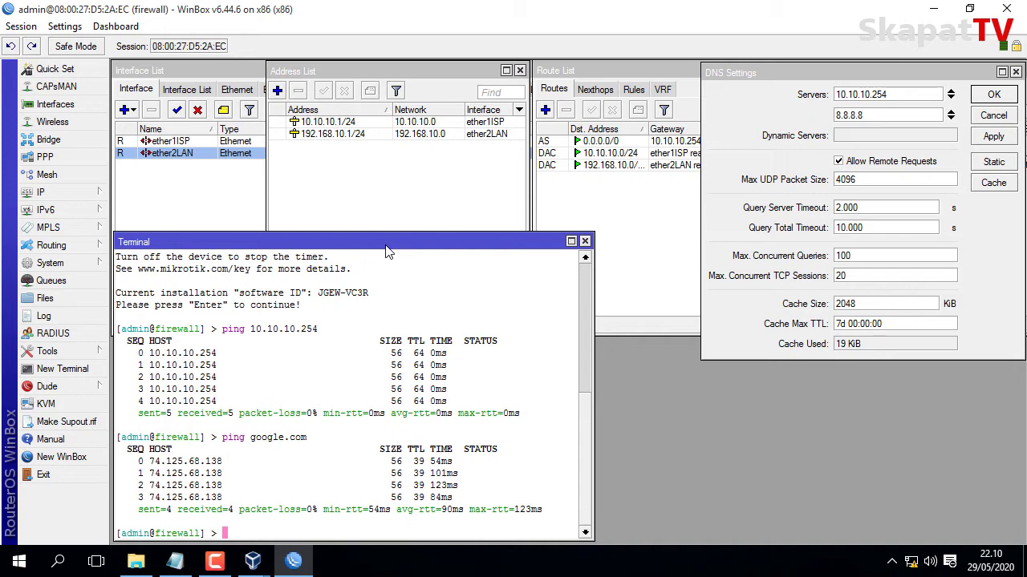
Create a new srcnat NAT rule with out-interface ether1ISP.
click(48, 192)
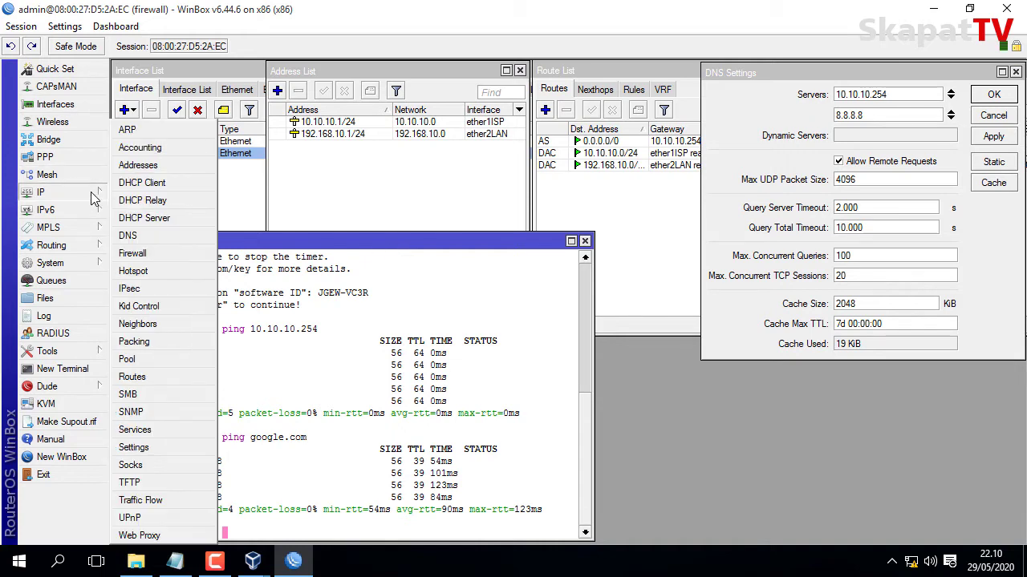
click(132, 253)
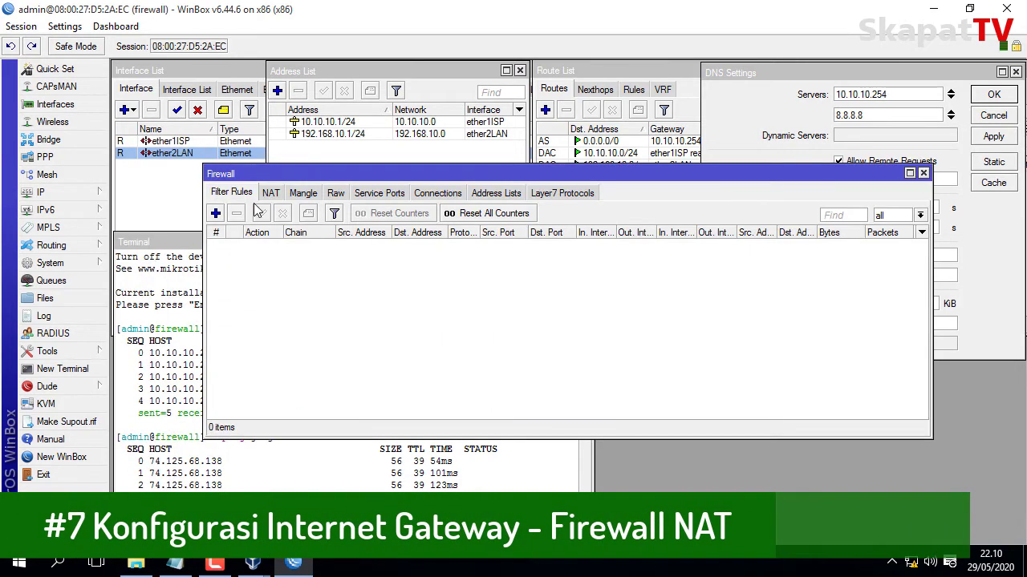
click(273, 200)
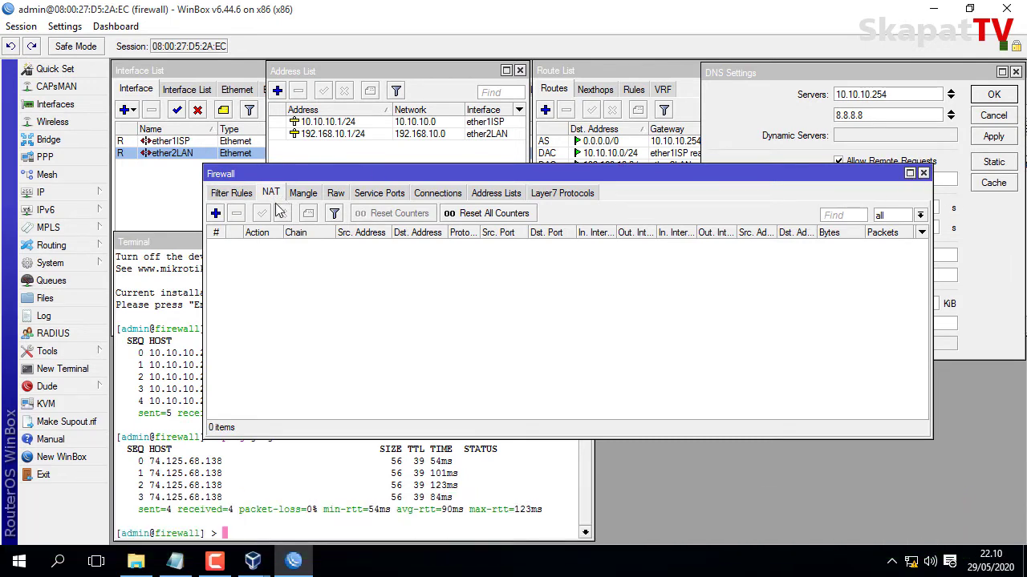
click(215, 213)
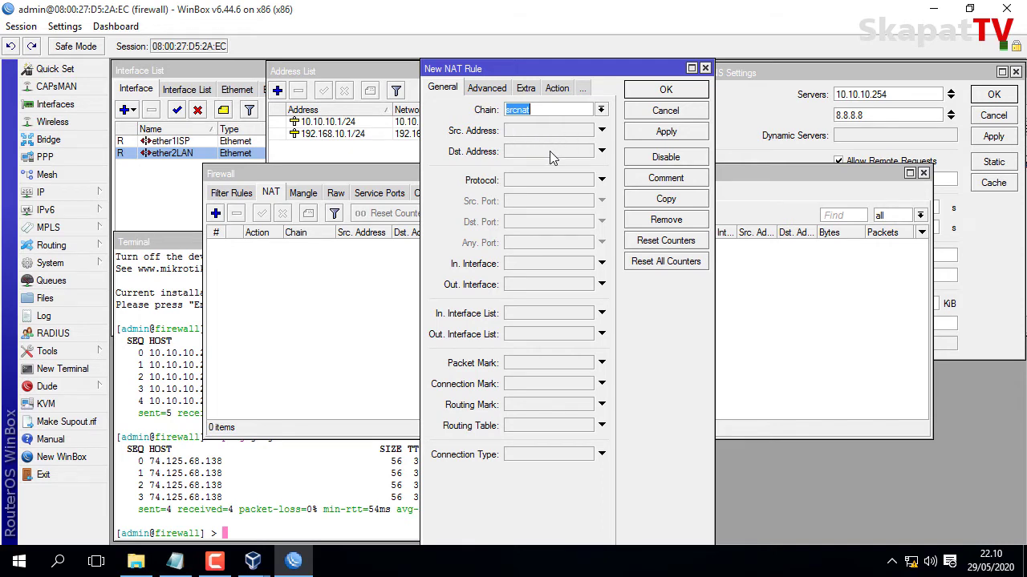
click(532, 286)
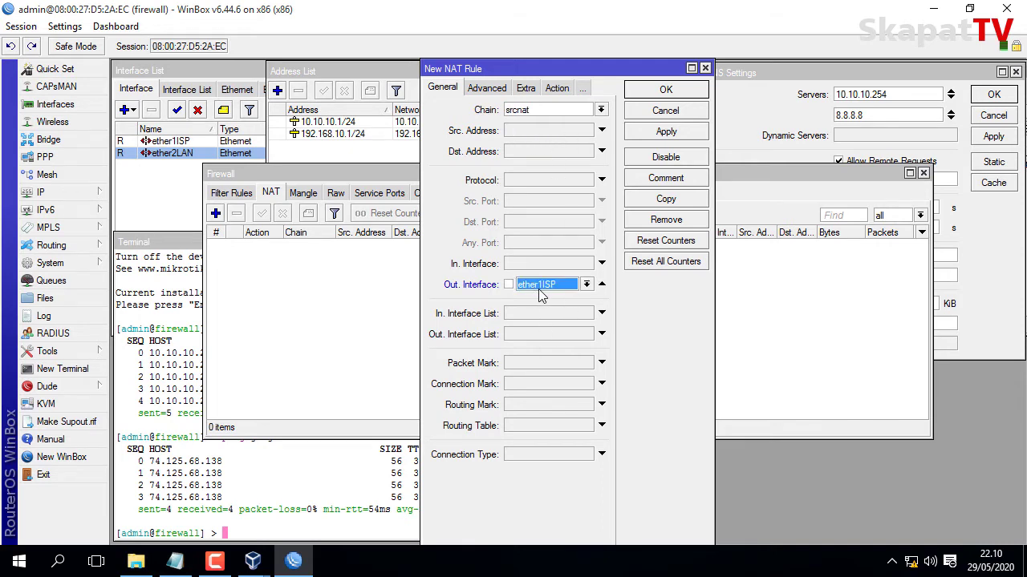
Set the NAT rule's action to masquerade, save it, and maximize the Firewall window.
click(558, 89)
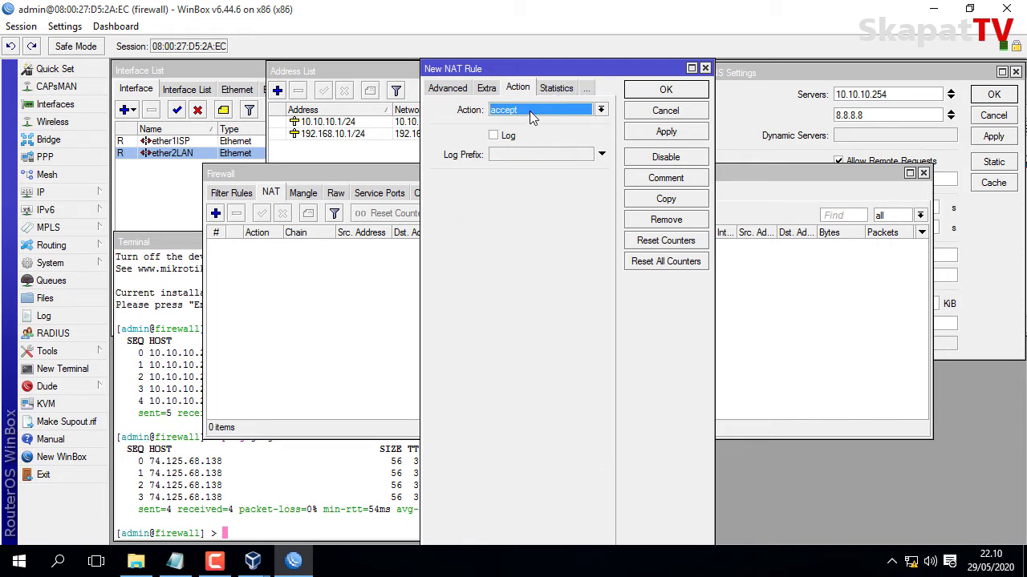
click(529, 112)
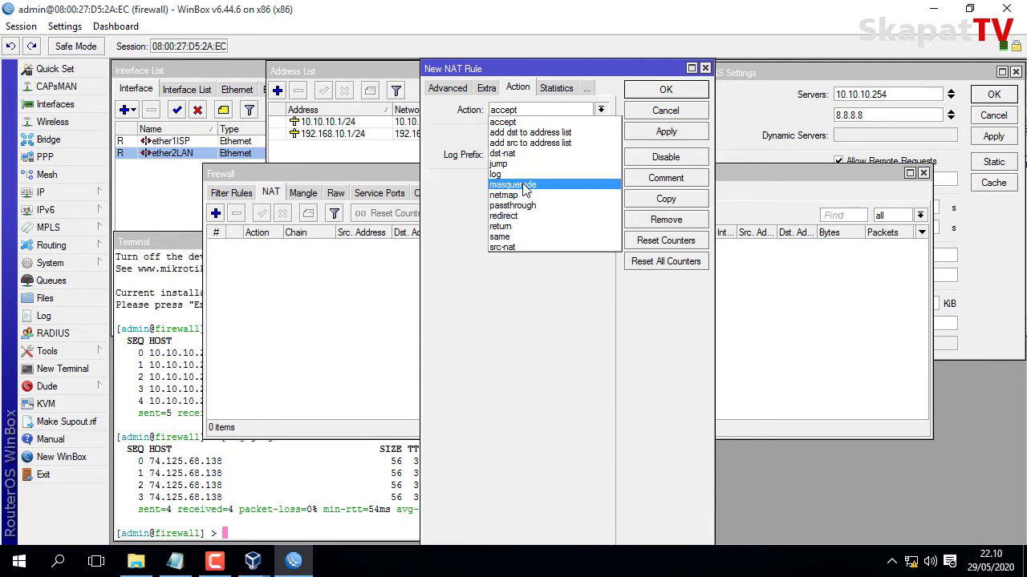
click(525, 186)
click(656, 131)
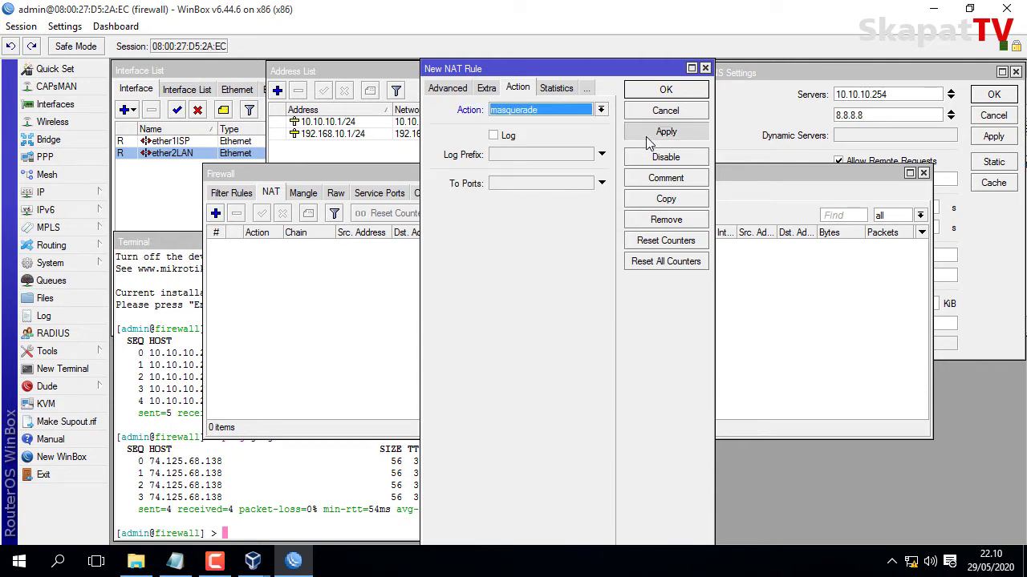
click(654, 95)
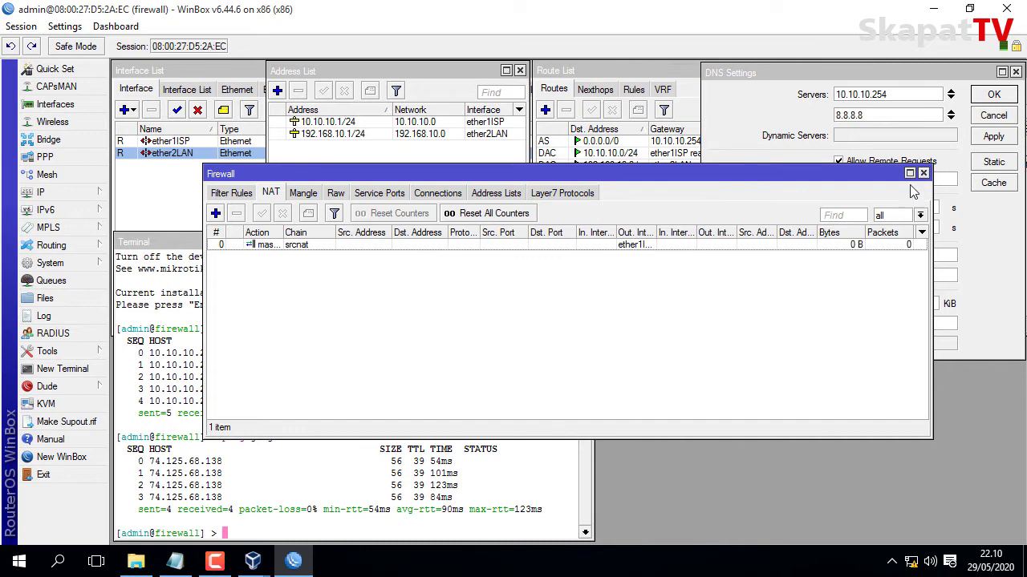
click(910, 175)
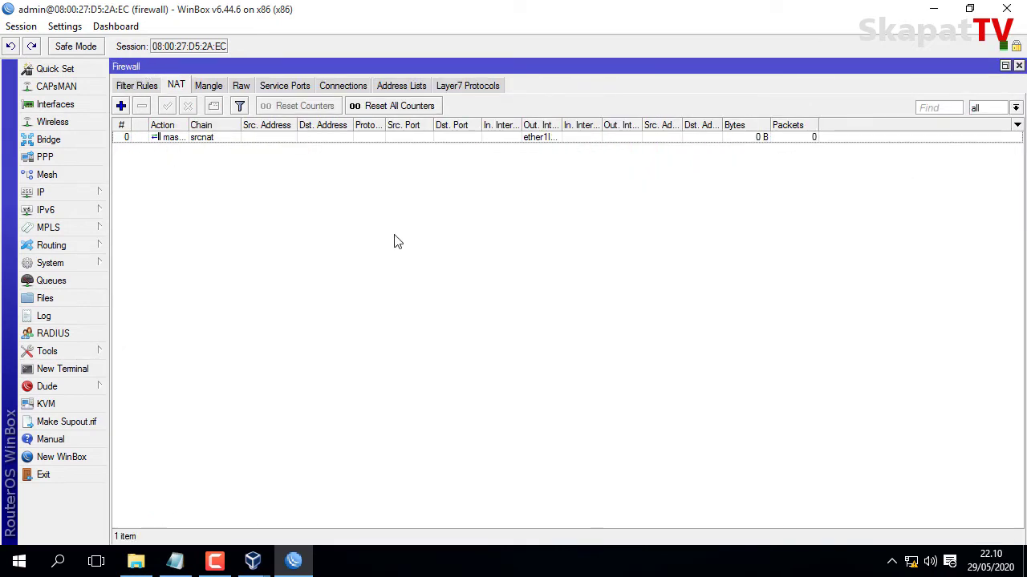
right_click(911, 564)
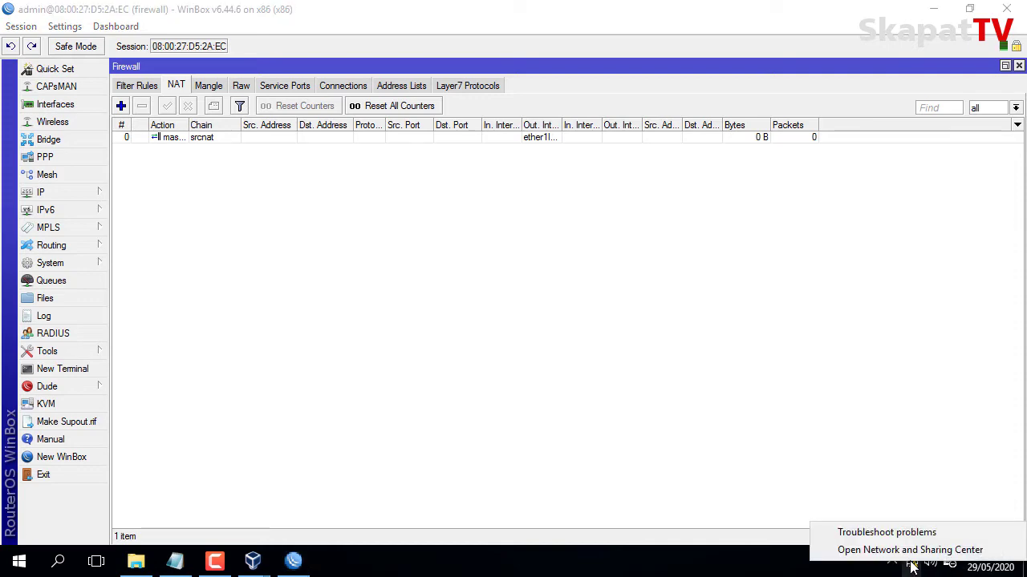
Open the IPv4 settings of the VirtualBox Host-Only Network adapter.
click(904, 551)
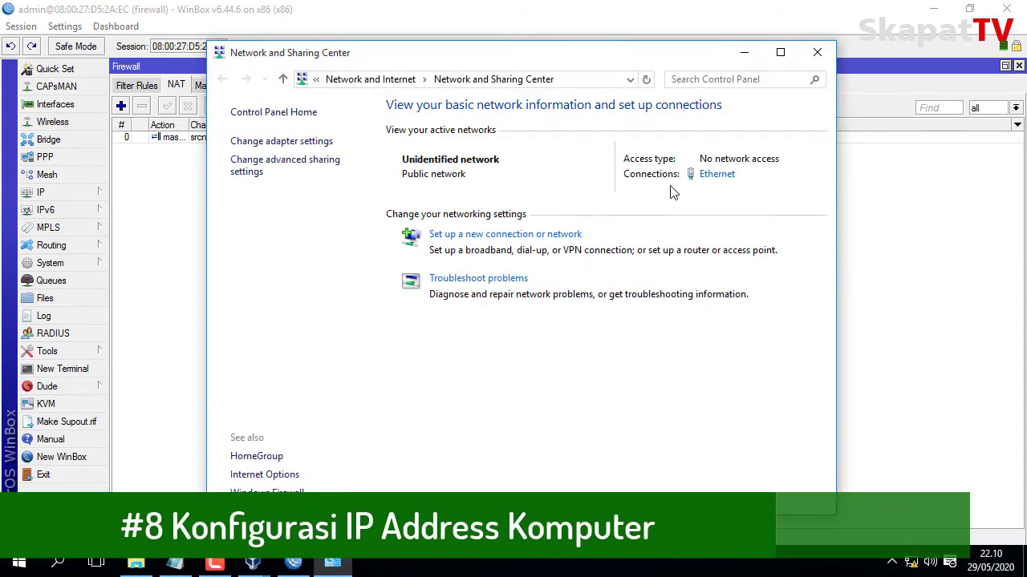
click(297, 142)
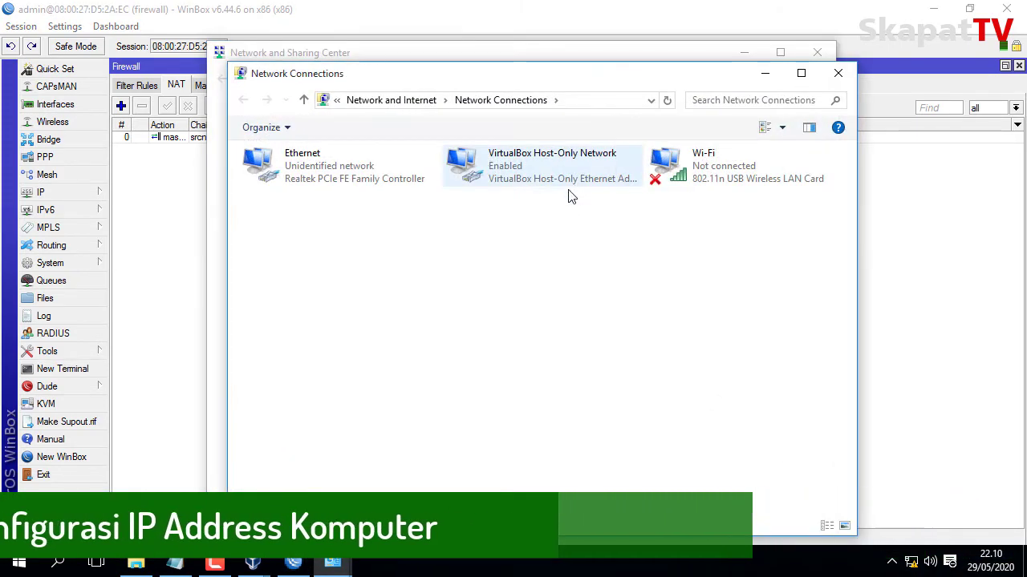
double_click(551, 187)
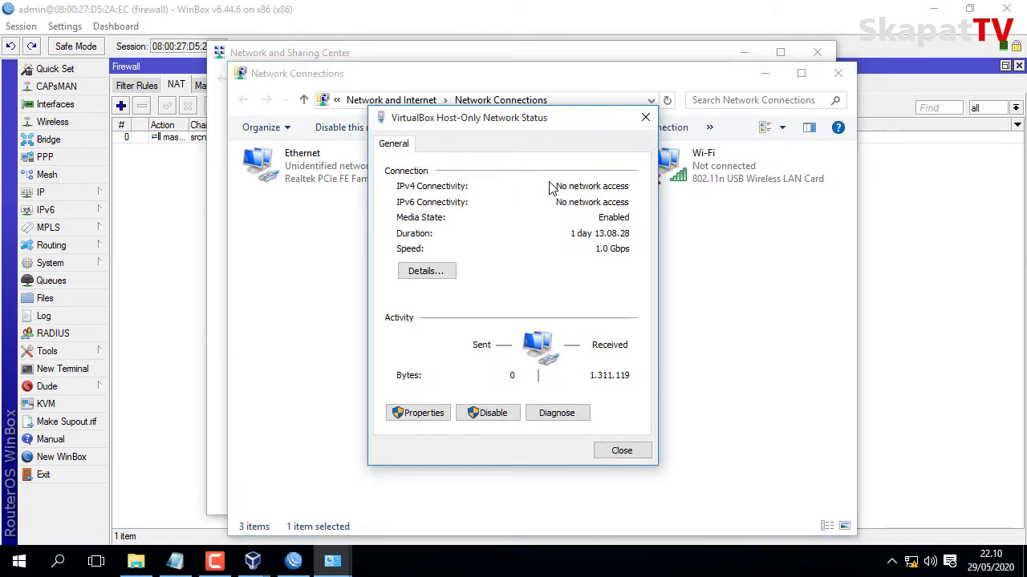
click(420, 413)
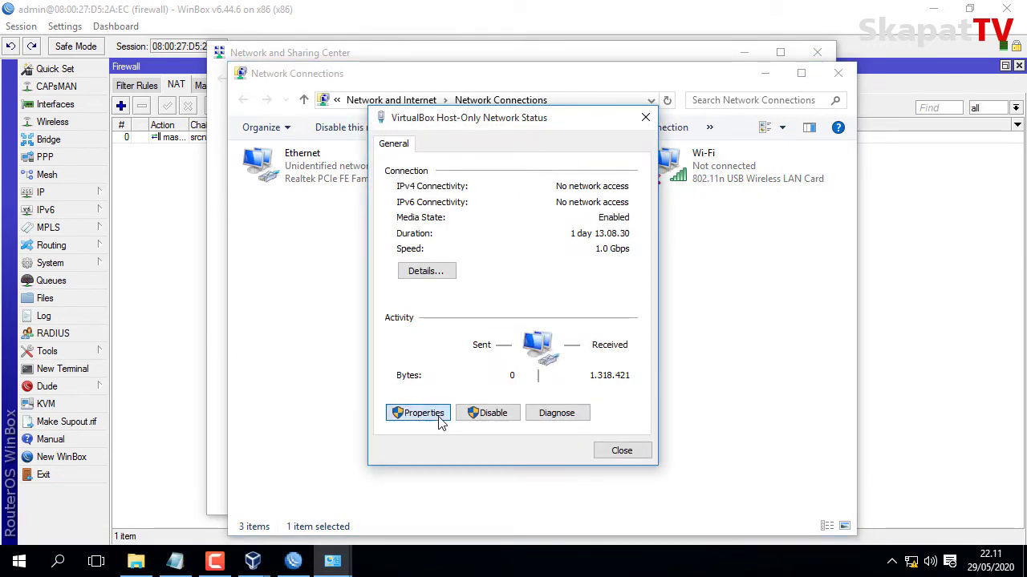
click(532, 318)
double_click(533, 317)
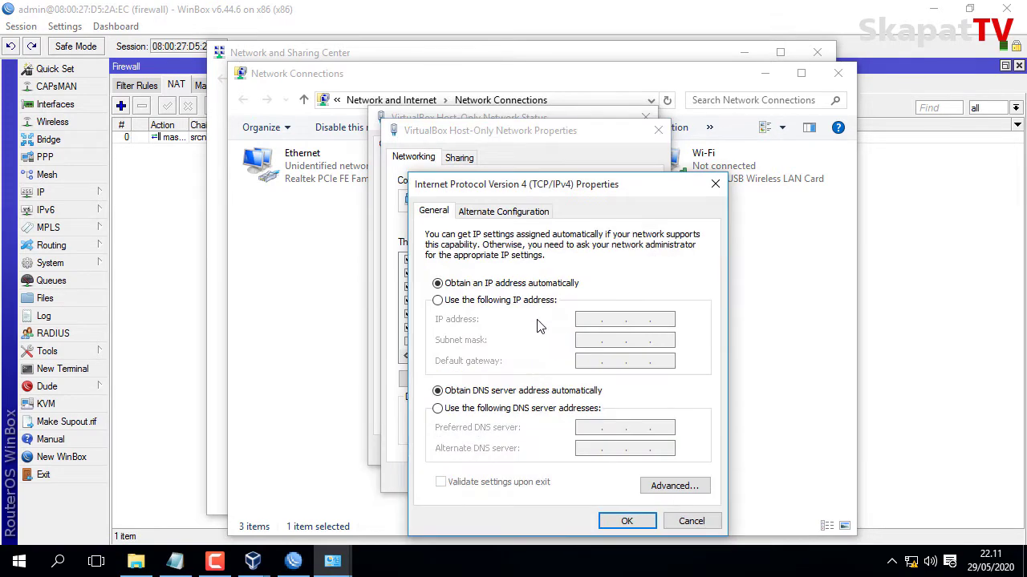
Give the adapter a manual IPv4 address, mask 255.255.255.0 and preferred DNS 10.10.10.254.
click(550, 303)
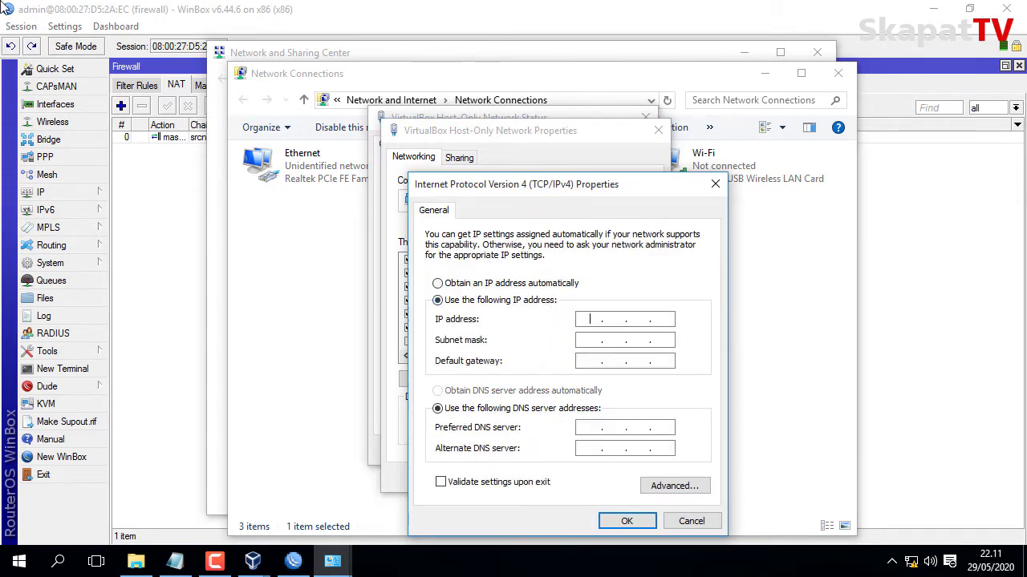
text(192 . 168 . 10 . 2)
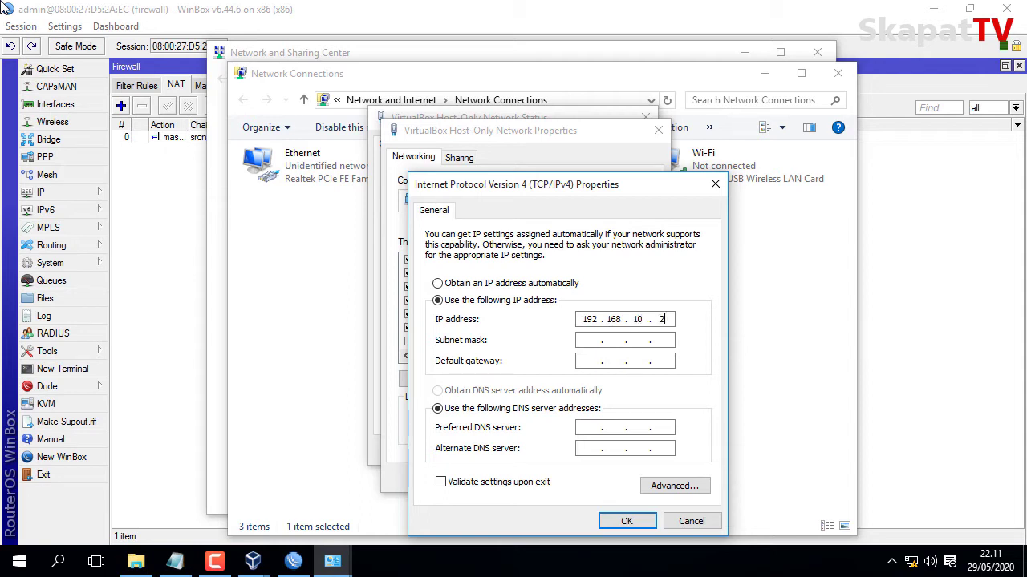
click(592, 340)
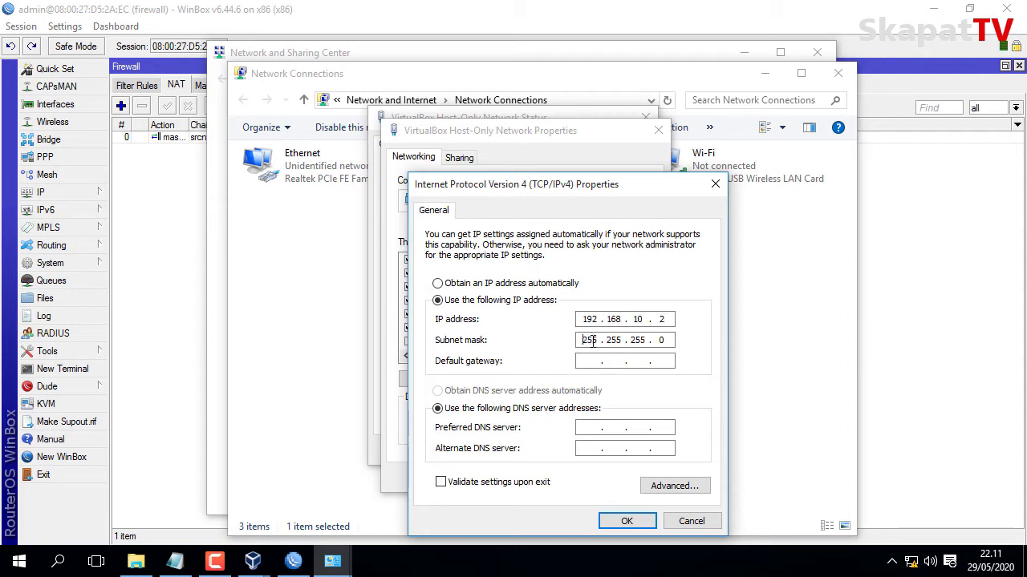
click(589, 361)
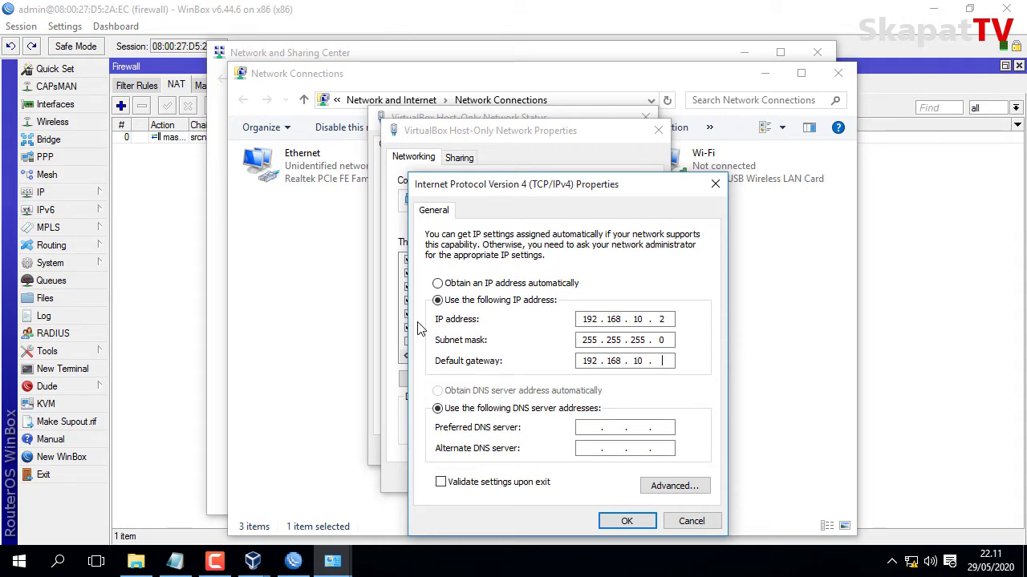
click(581, 432)
text(10 . 10 )
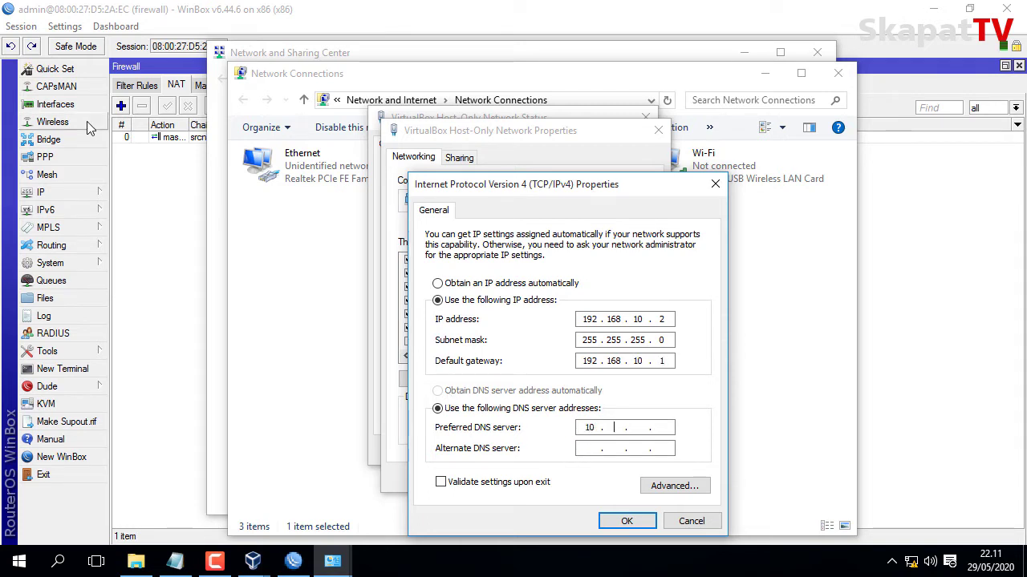
text(. 10 . 254)
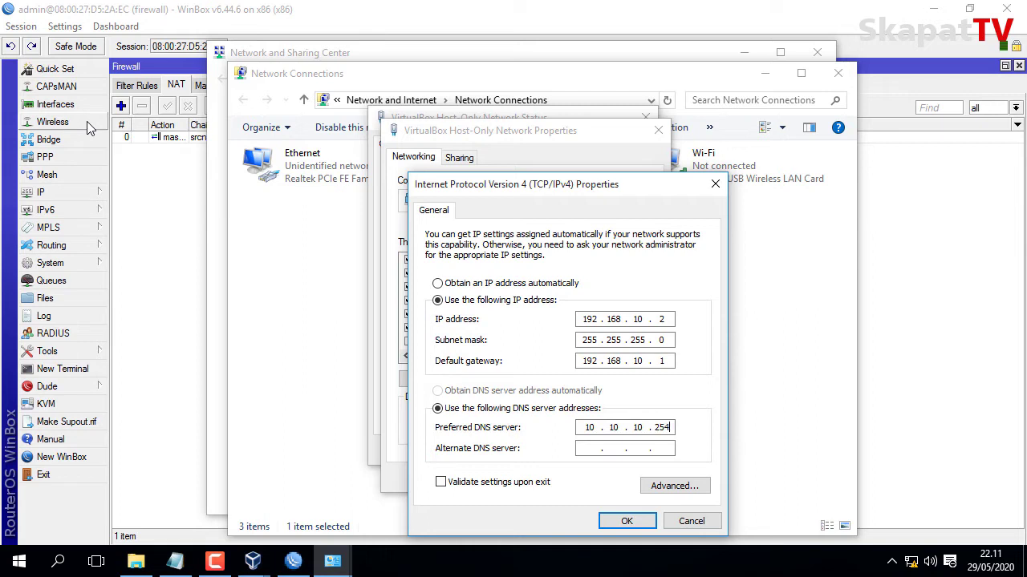
click(587, 447)
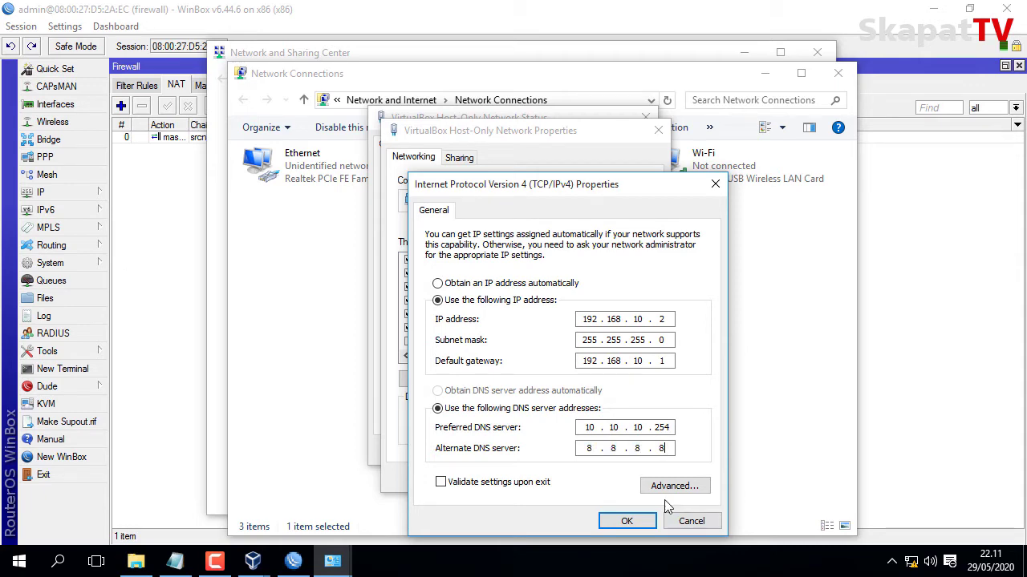
click(626, 521)
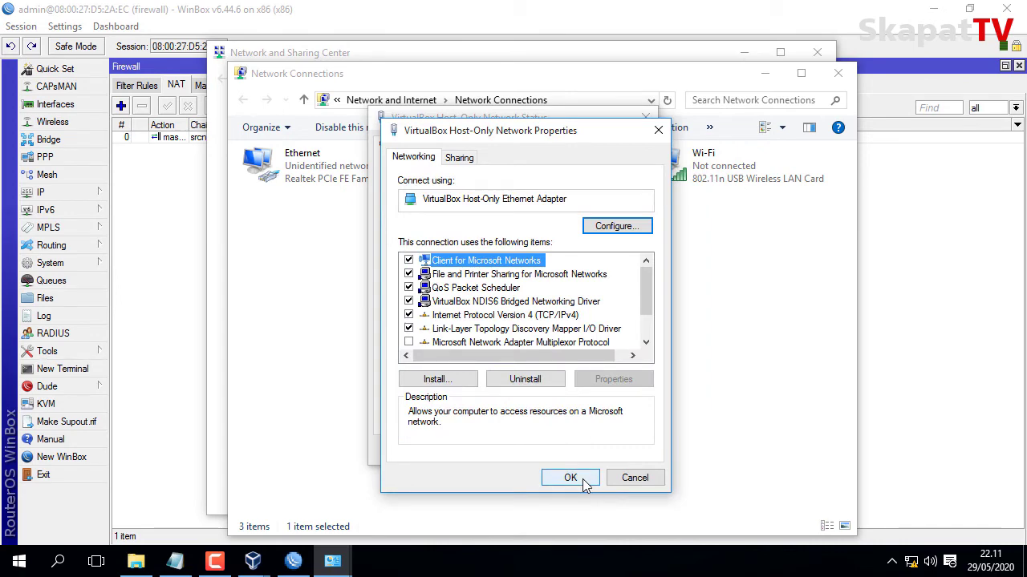
click(570, 478)
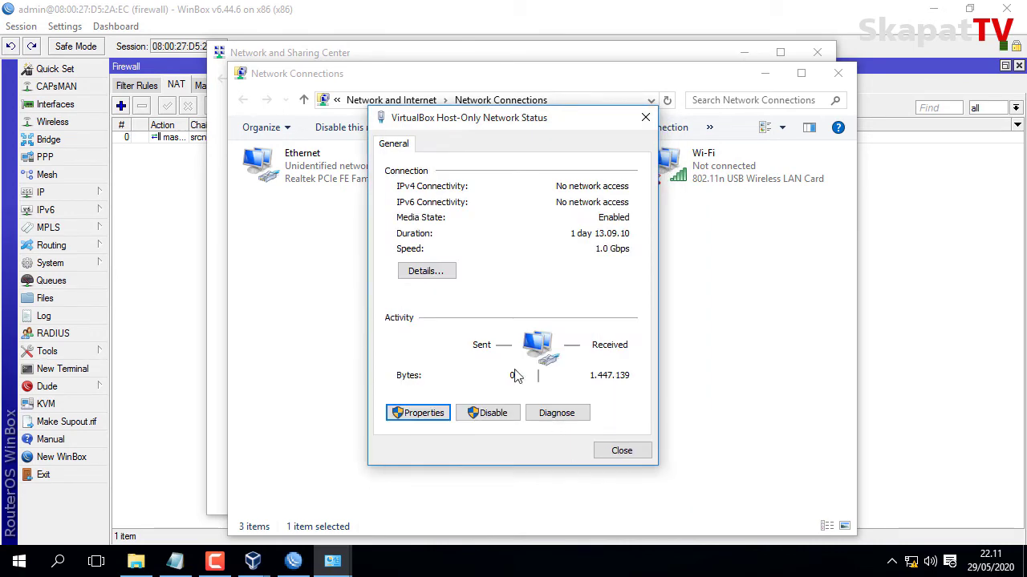
Review the host-only adapter's connection details, then close all network windows.
click(426, 271)
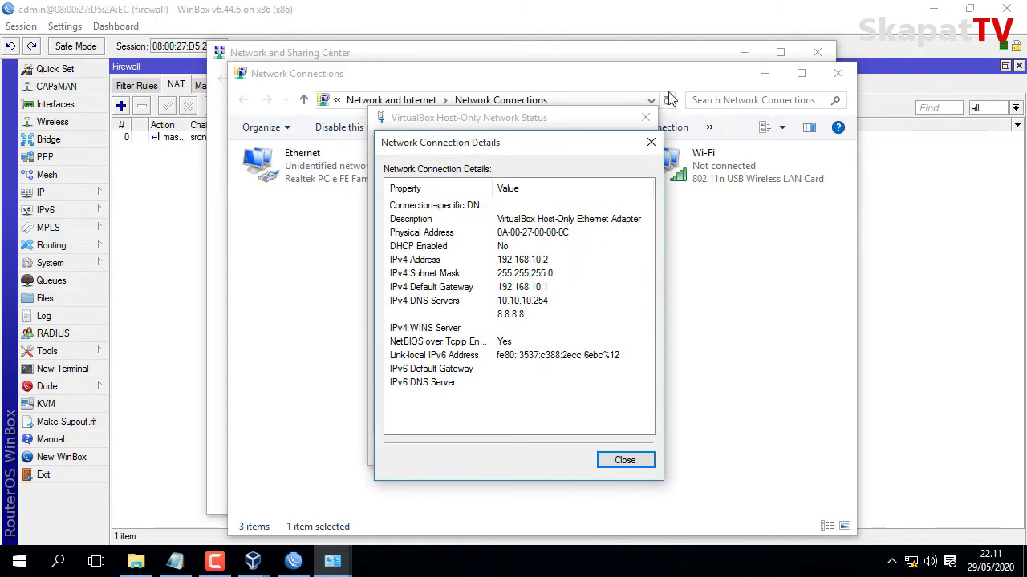
click(651, 143)
click(644, 118)
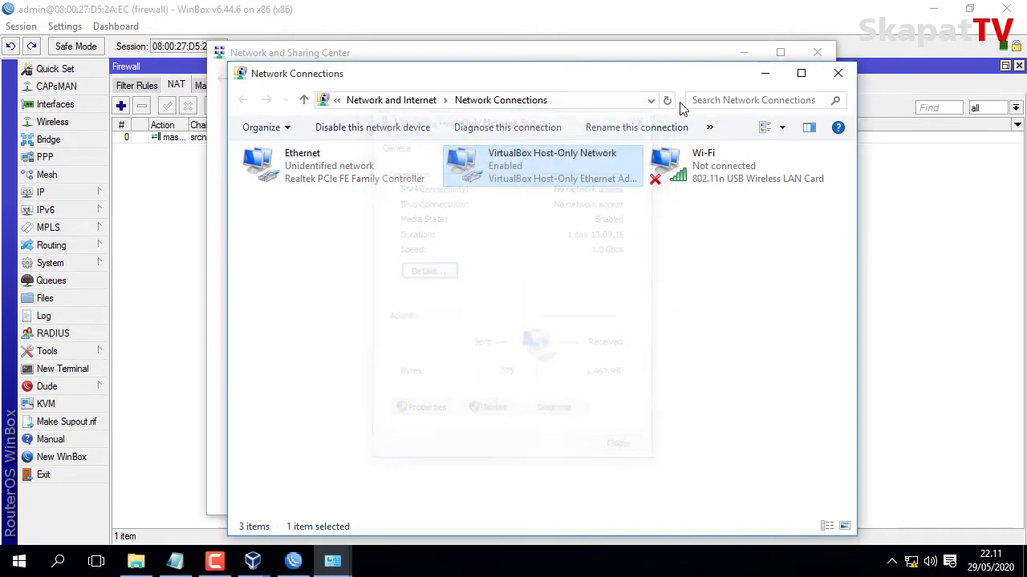
click(836, 74)
click(817, 52)
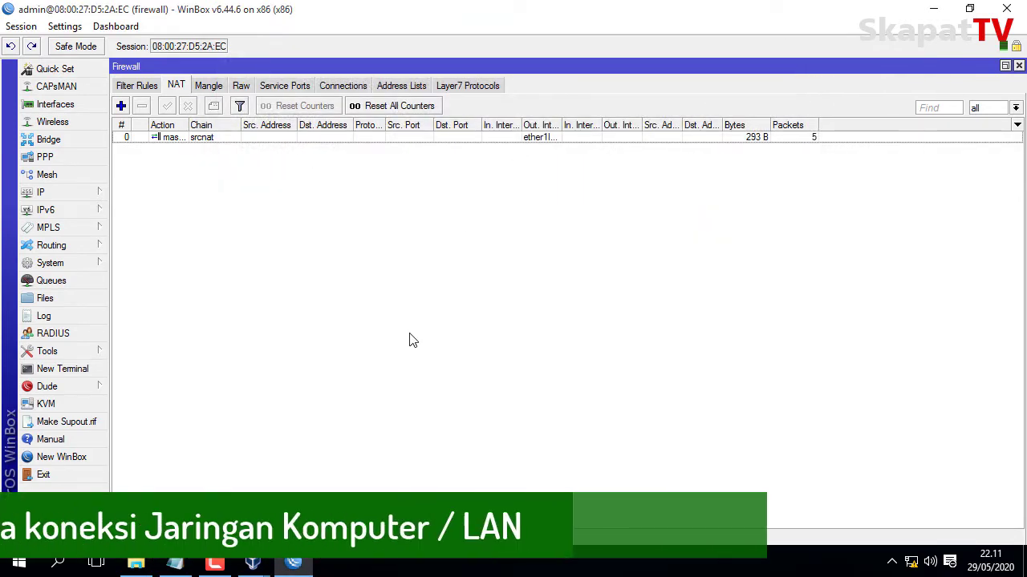
Launch the Command Prompt with cmd and move it higher on screen.
key(super+r)
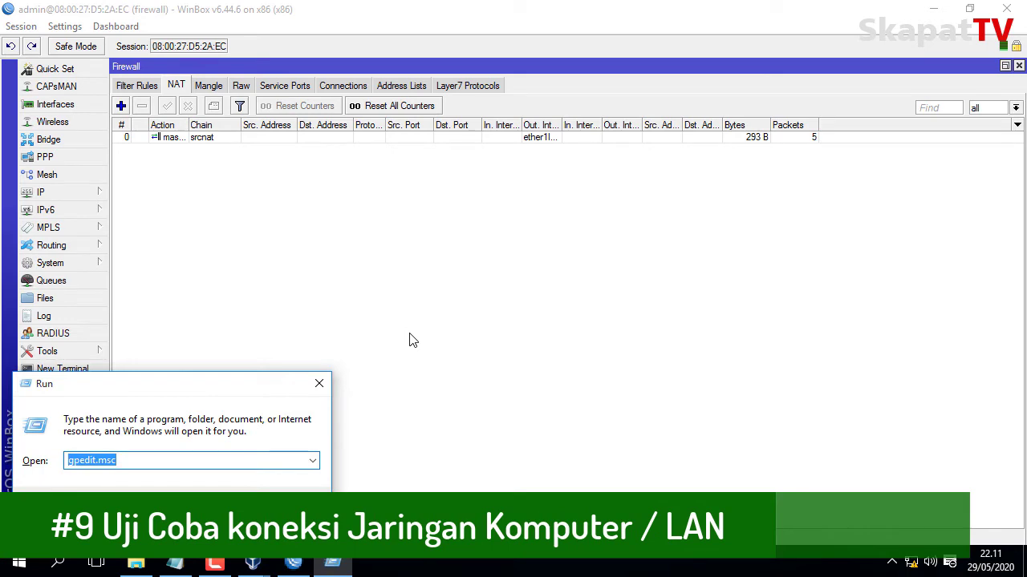
text(cmd)
key(Return)
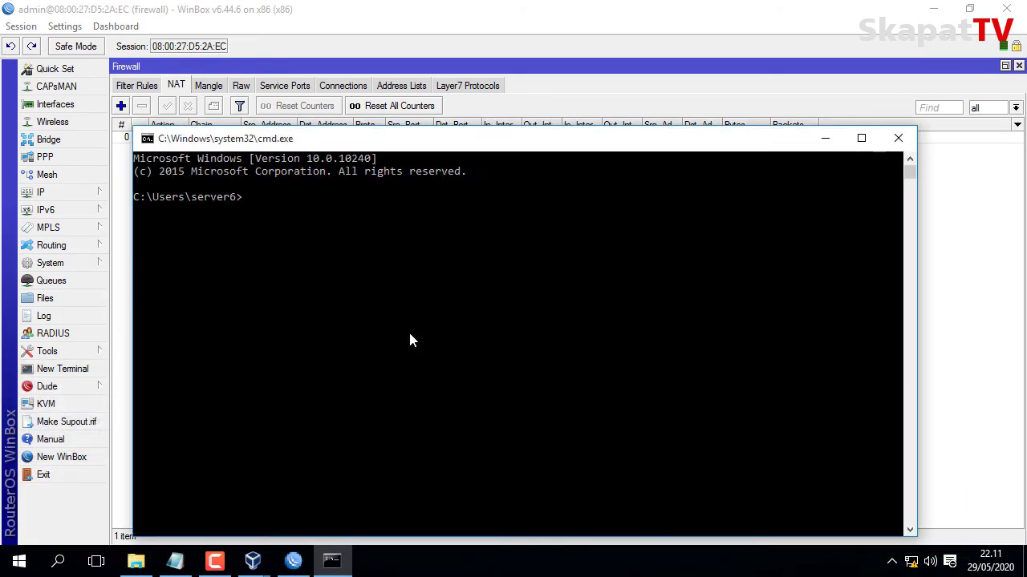
drag(638, 143, 682, 110)
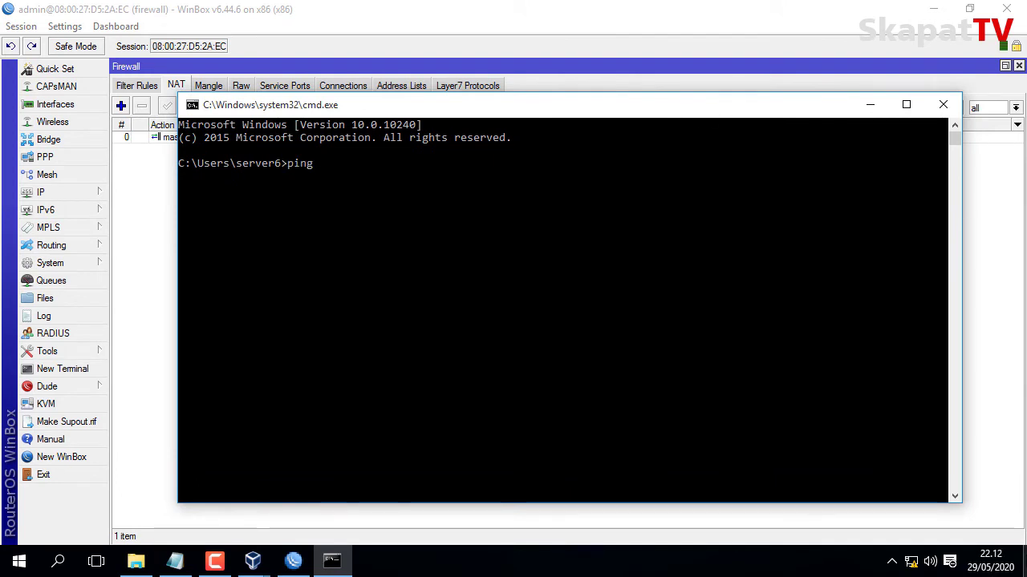
Ping 10.10.10.254 and google.com, confirming 0% packet loss for both.
text(ping 10.10.10.254)
key(Return)
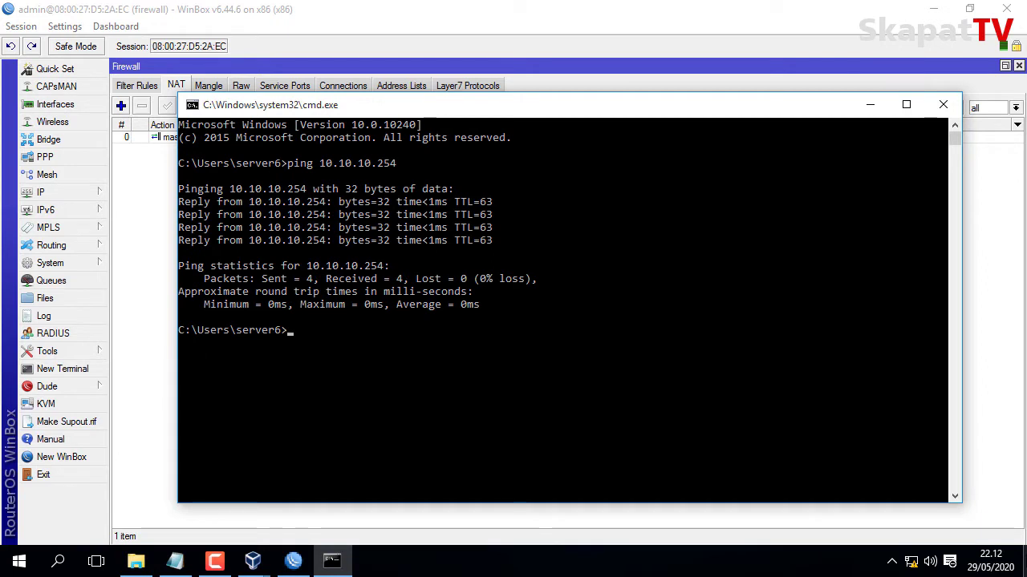
text(ing goog)
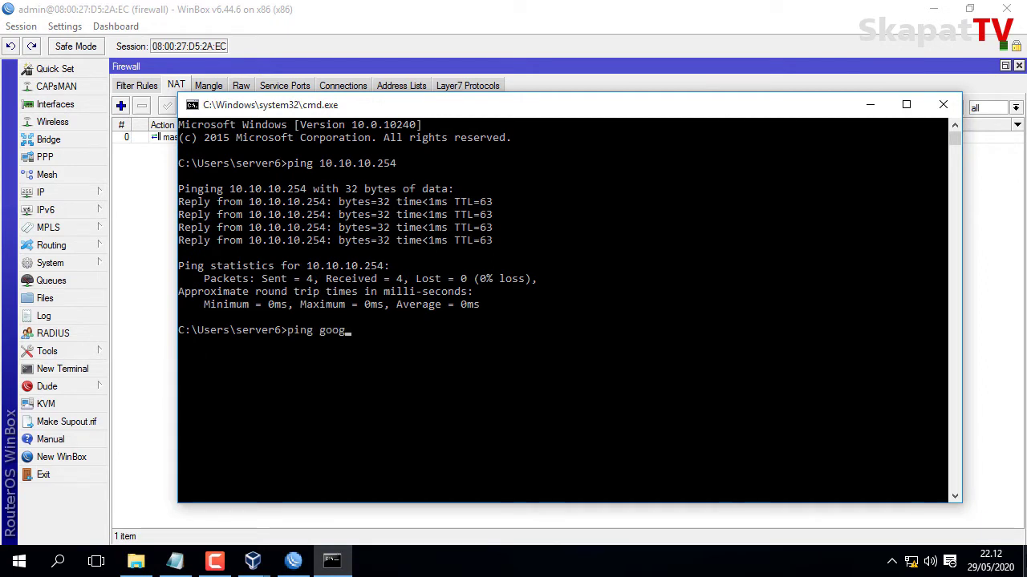
text(le)
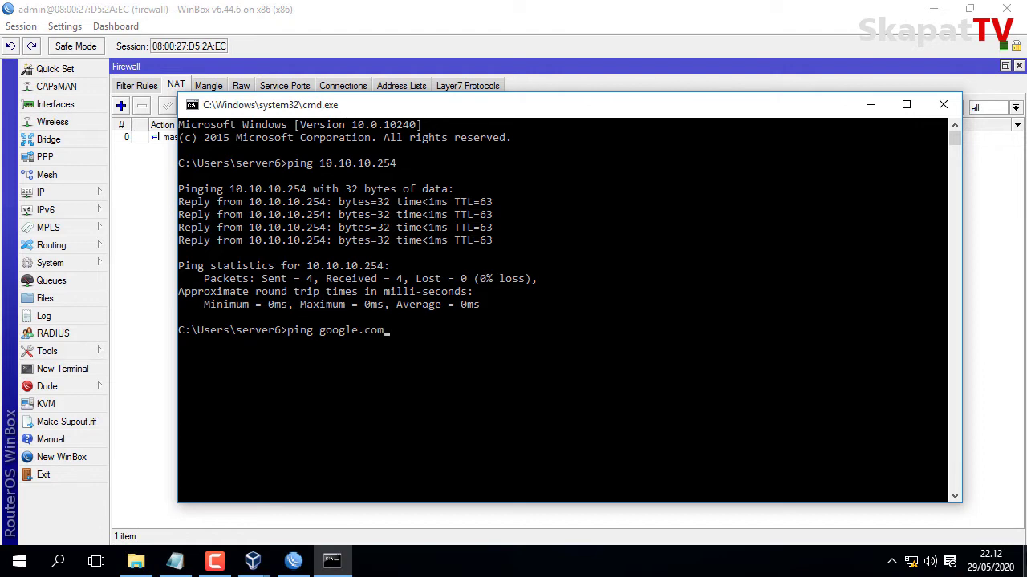
text(.com)
key(Return)
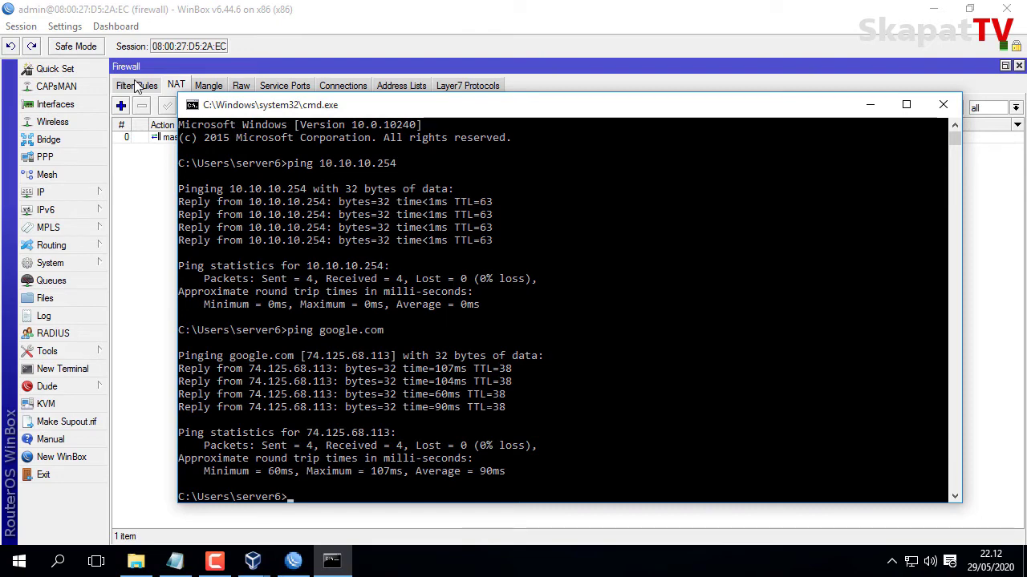
click(178, 69)
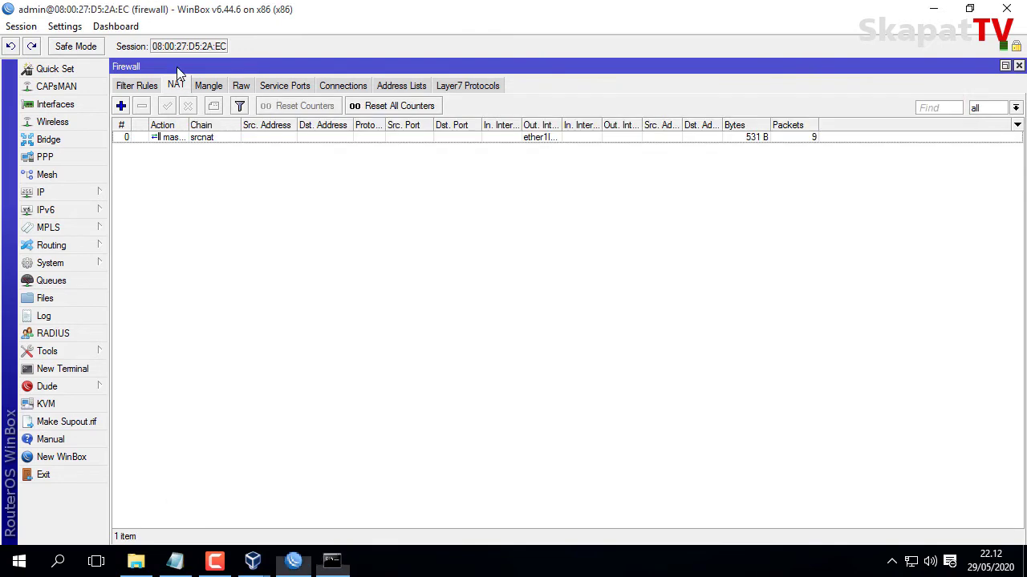
Show WinBox's empty Filter Rules list and snap the restored window to the left half.
click(138, 86)
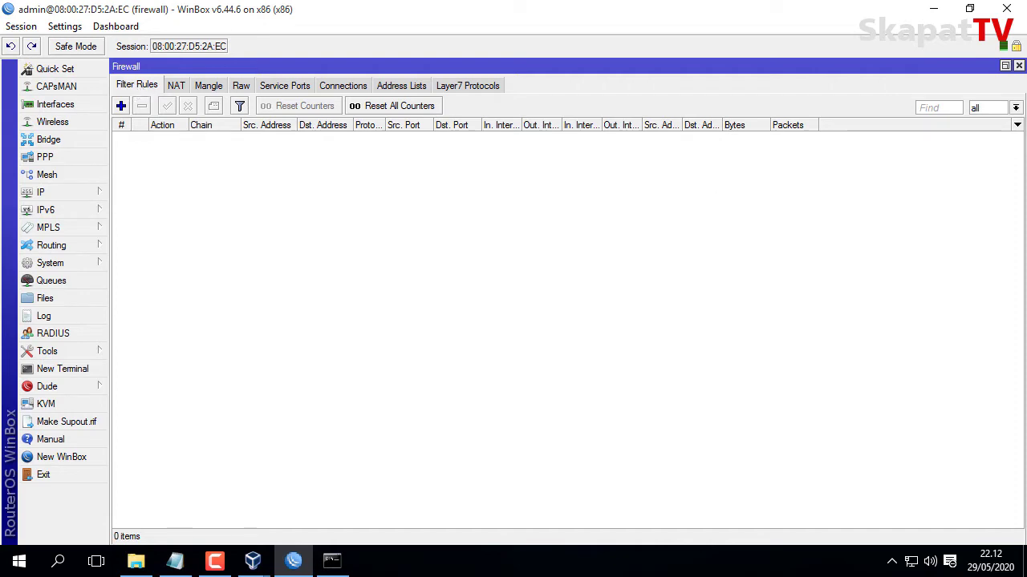
click(969, 8)
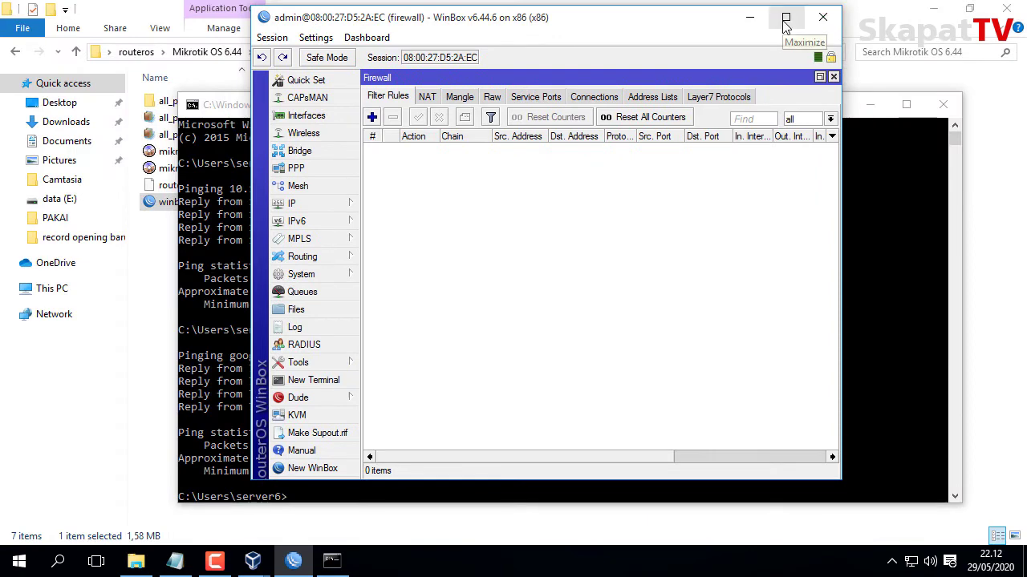
key(super+Left)
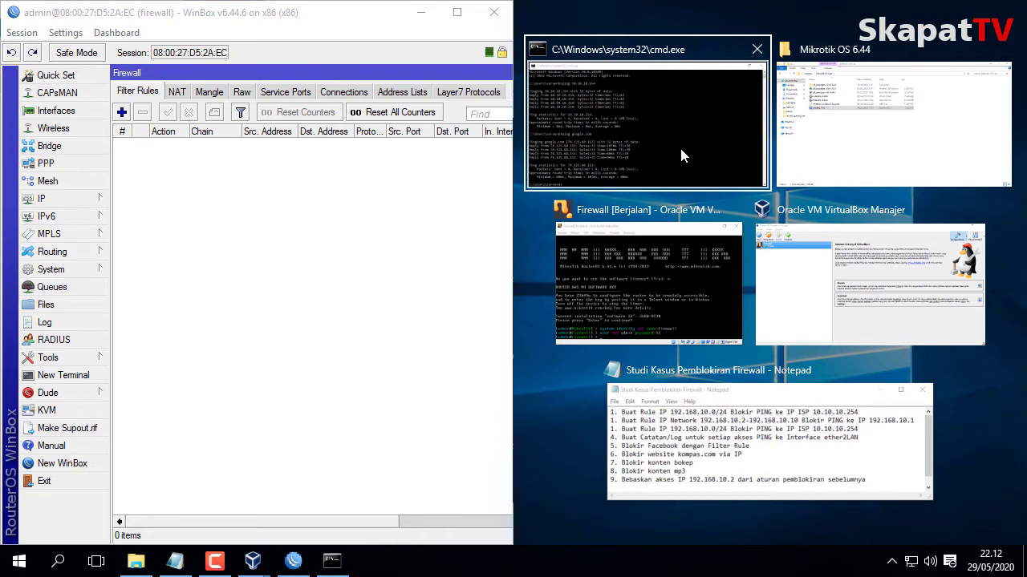
Place Notepad as a top-right strip with the console window filling the right half below it.
click(800, 421)
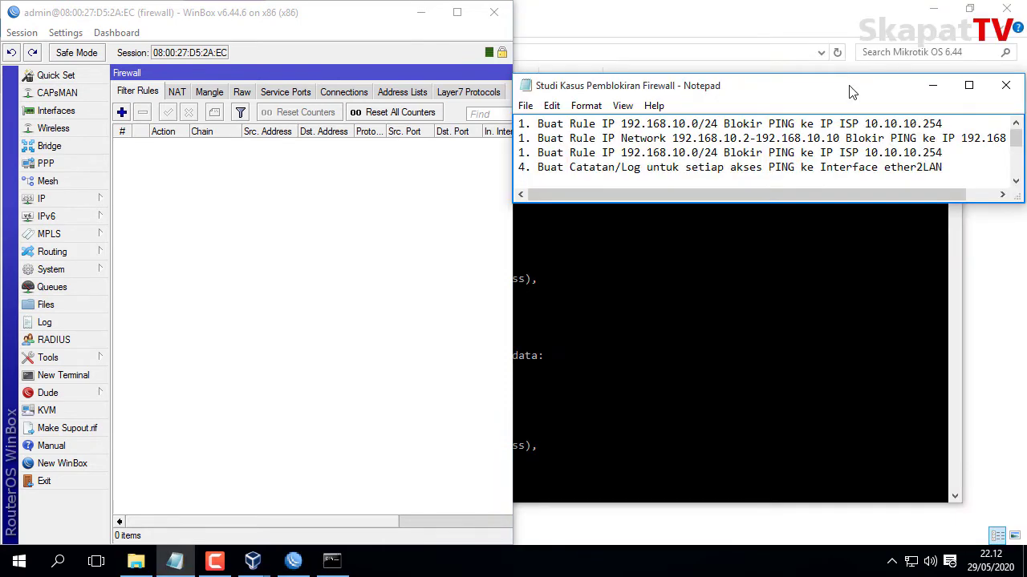
drag(845, 87, 848, 13)
drag(854, 134, 853, 154)
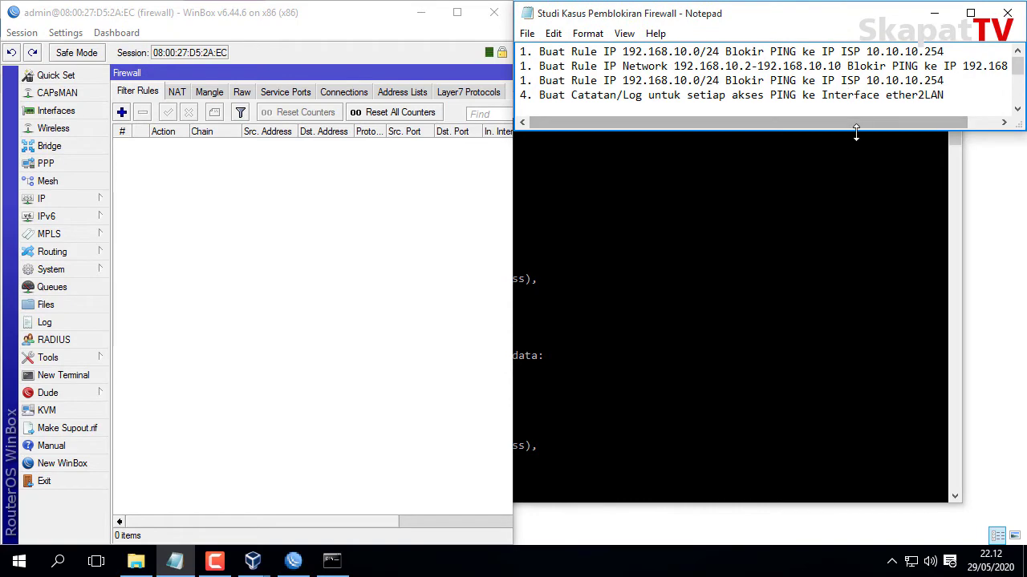
click(802, 208)
drag(176, 92, 520, 69)
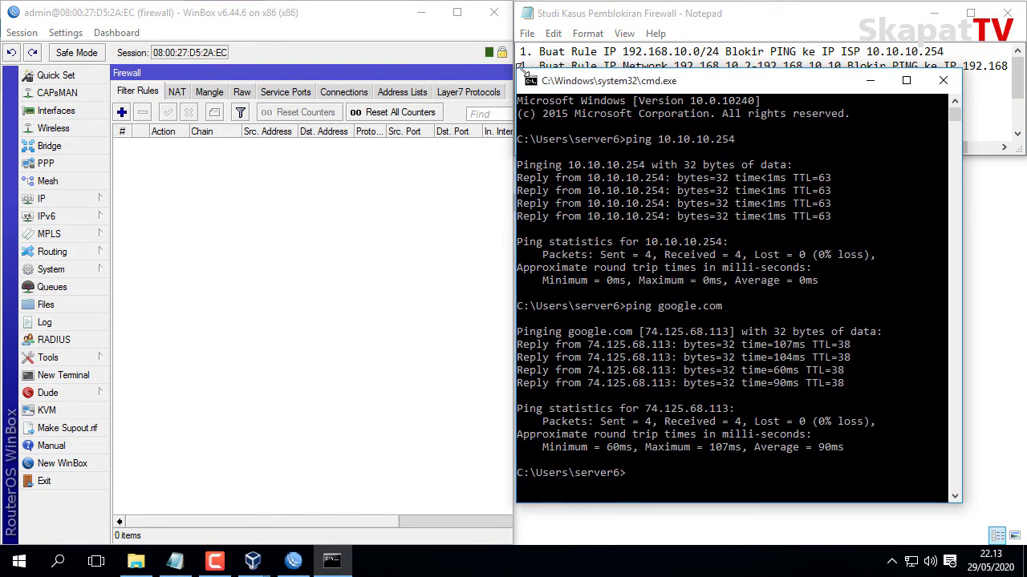
drag(678, 87, 673, 178)
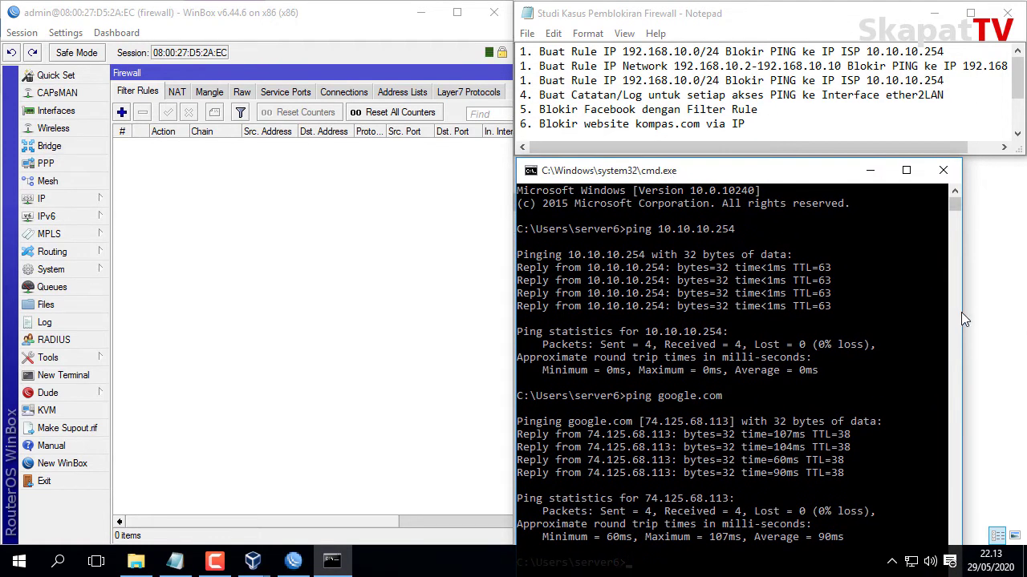
drag(961, 313, 1019, 327)
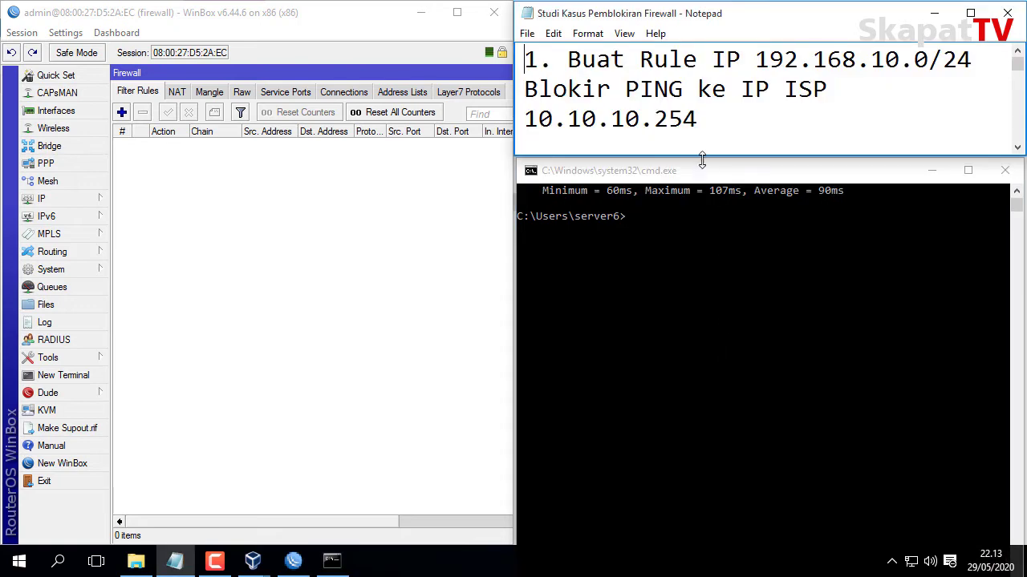
Scroll Notepad to task 1 and add a blank line after it.
scroll(837, 111, down, 1)
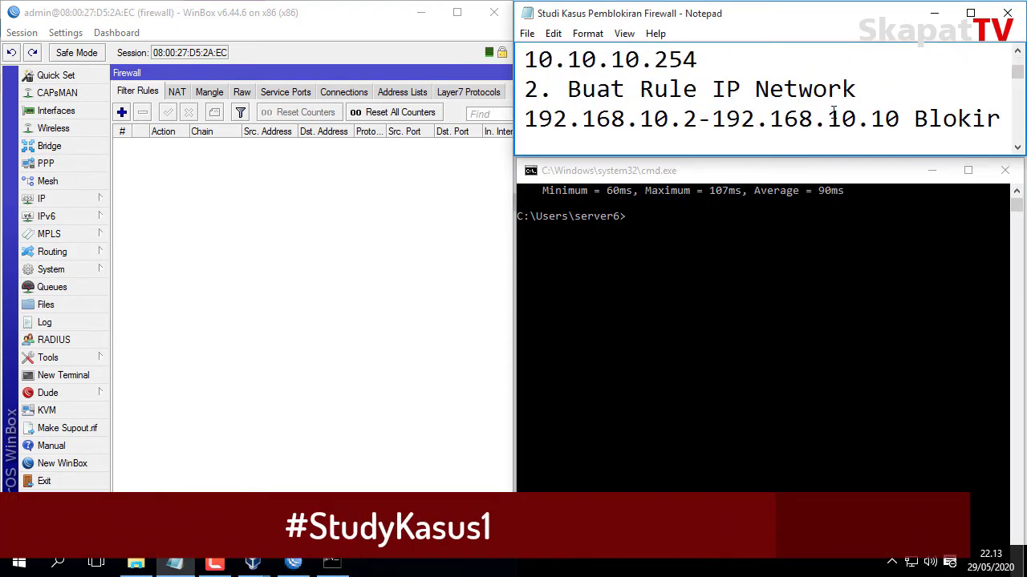
scroll(834, 112, up, 1)
click(709, 119)
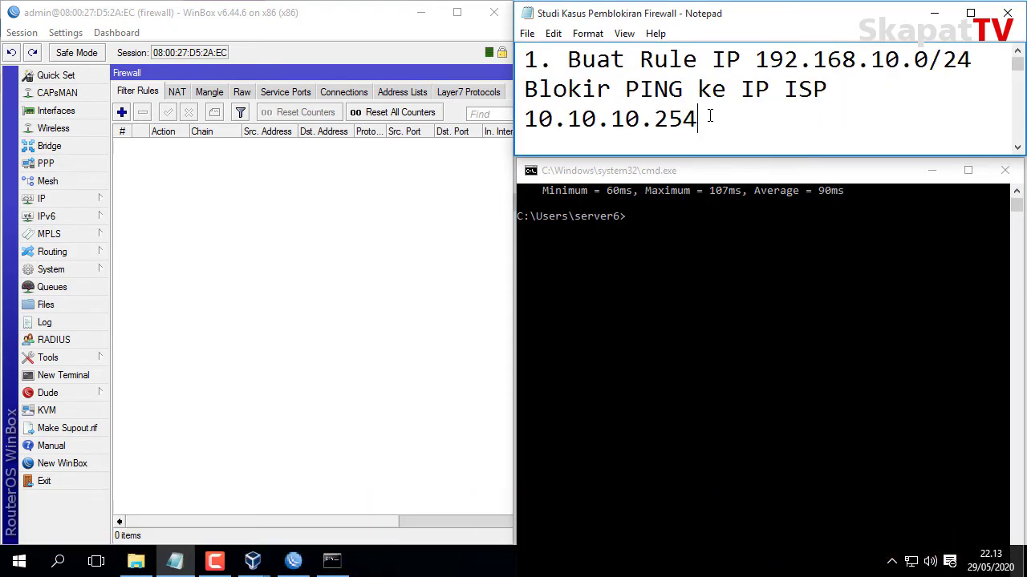
key(Return)
scroll(709, 117, up, 1)
Re-ping 10.10.10.254 with 0% loss, then start a new WinBox filter rule.
click(793, 174)
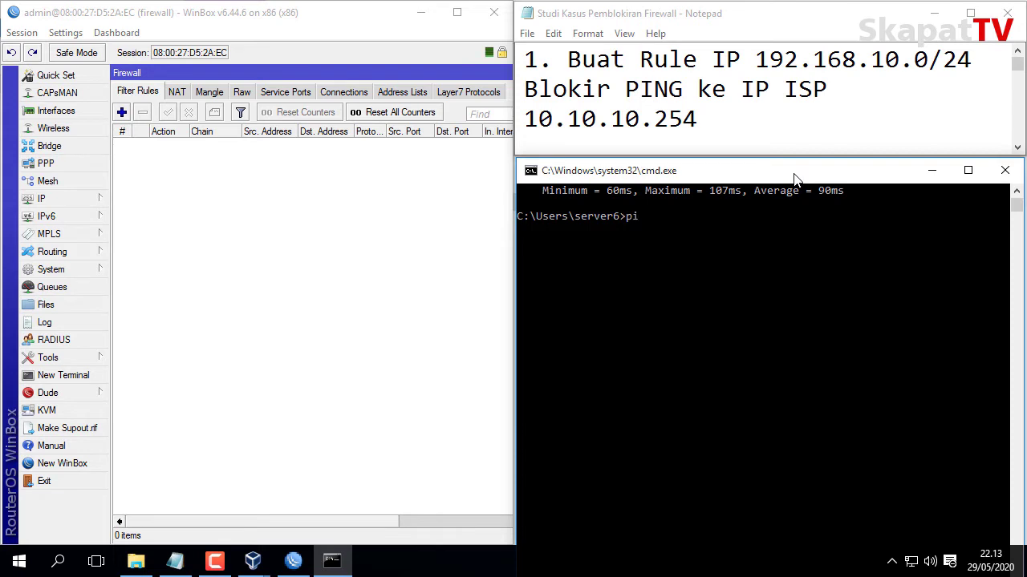
text(ping 10.10.10.254)
key(Return)
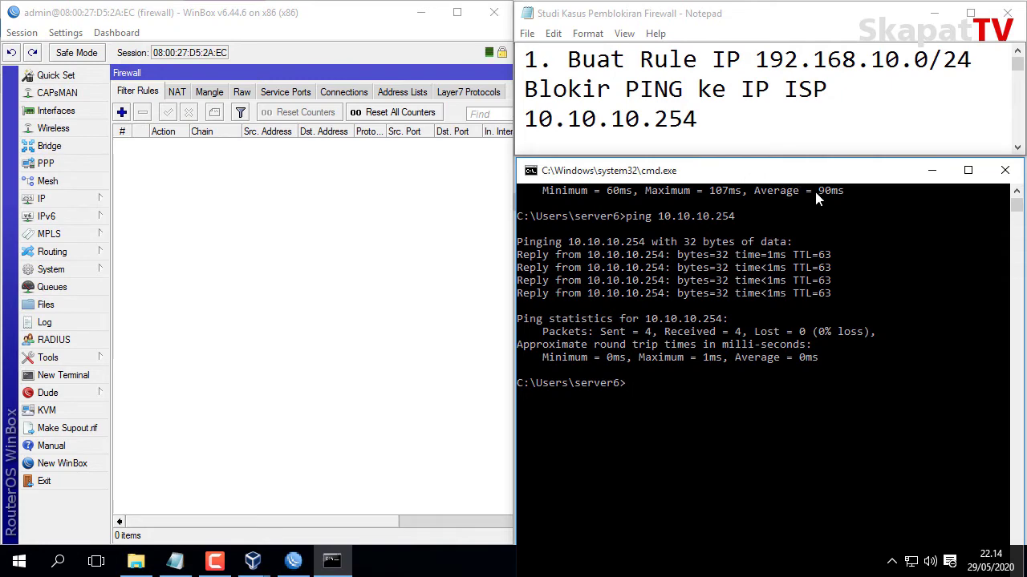
click(122, 113)
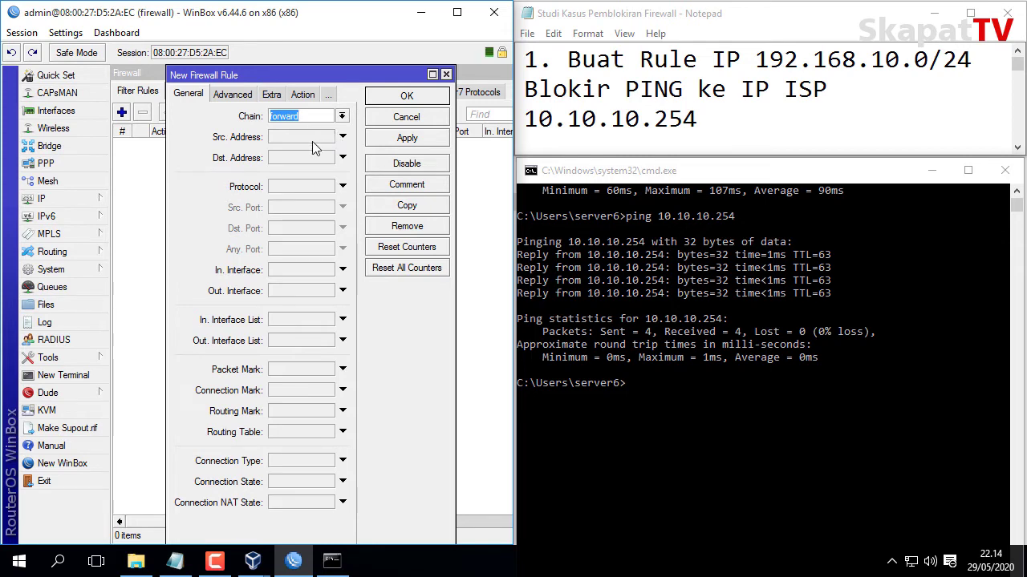
Match ICMP traffic from source 192.168.10.0/24 to destination 10.10.10.254.
click(312, 141)
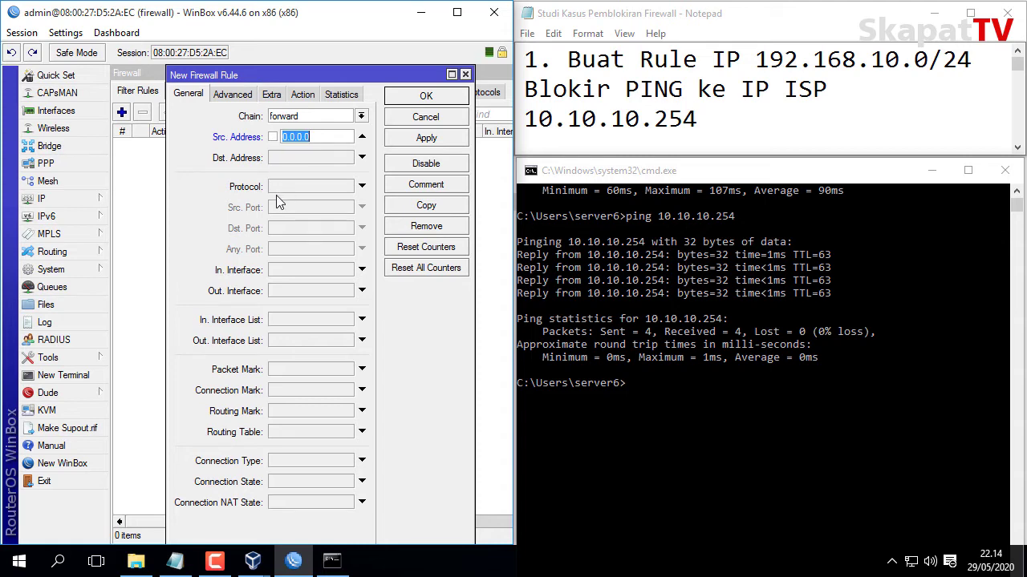
text(192.168.10.0/24)
click(280, 159)
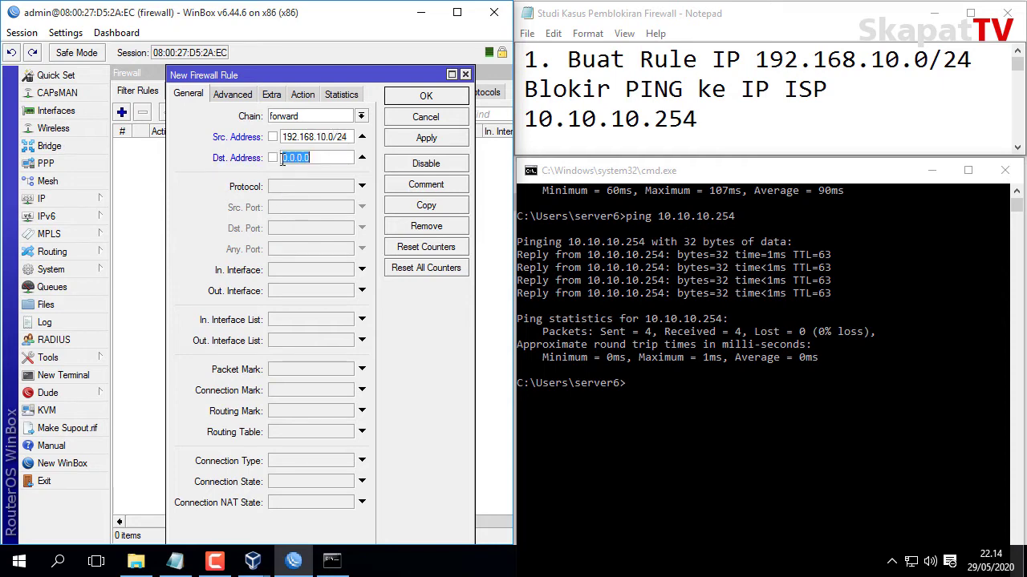
text(1)
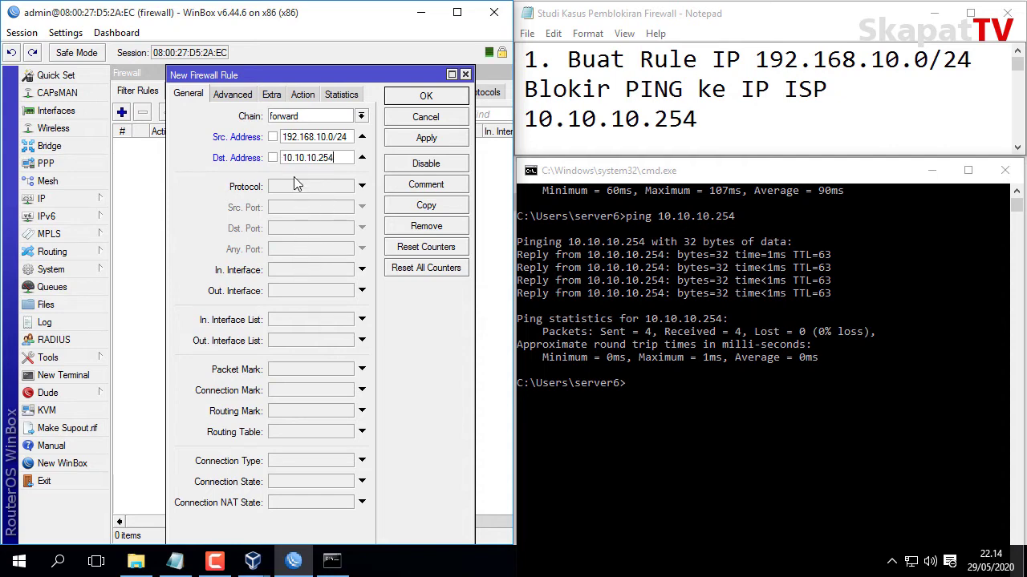
click(297, 184)
click(347, 189)
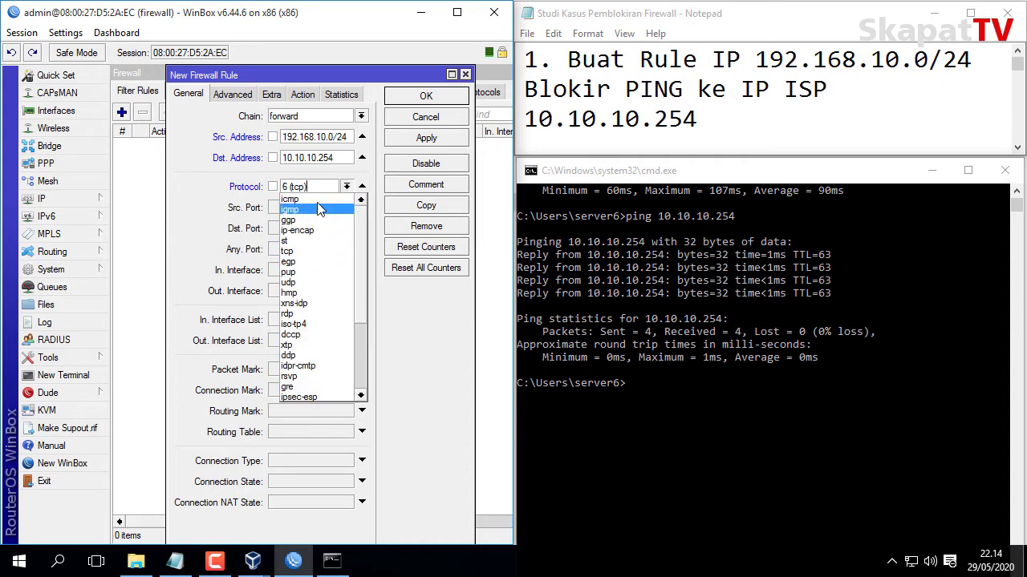
click(316, 199)
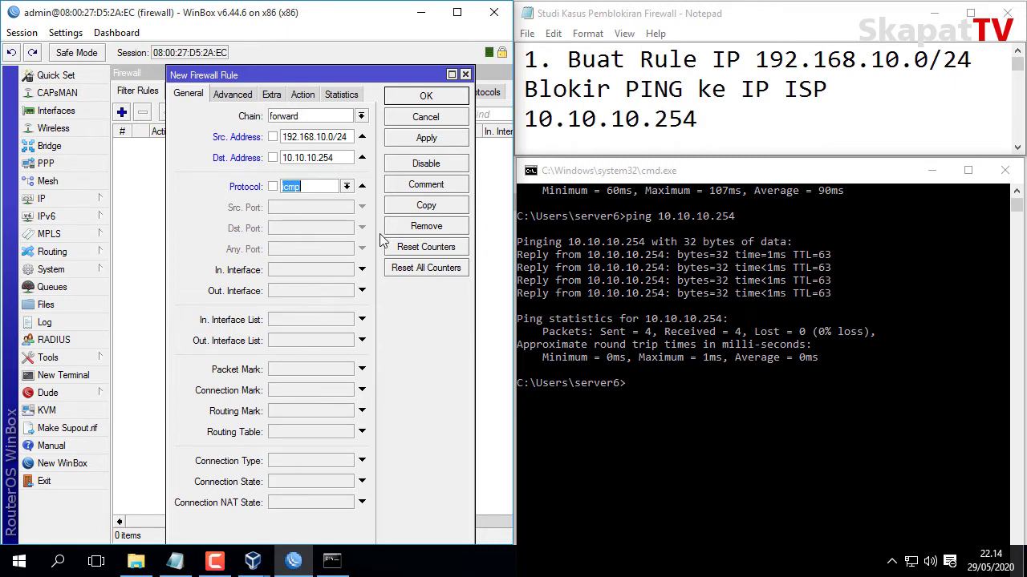
Set the rule's action to drop, apply it and close the editor.
click(304, 98)
click(304, 116)
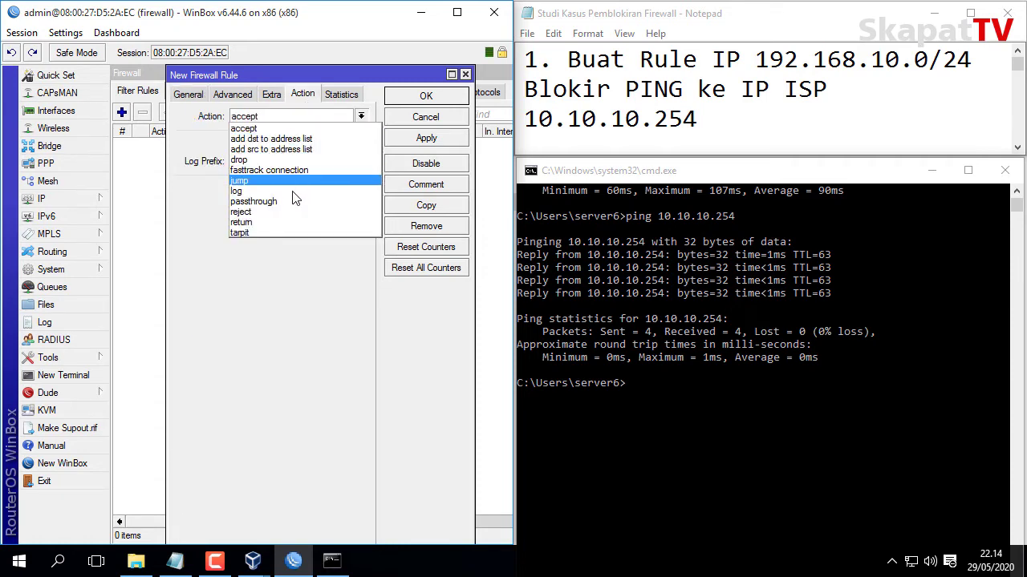
click(277, 161)
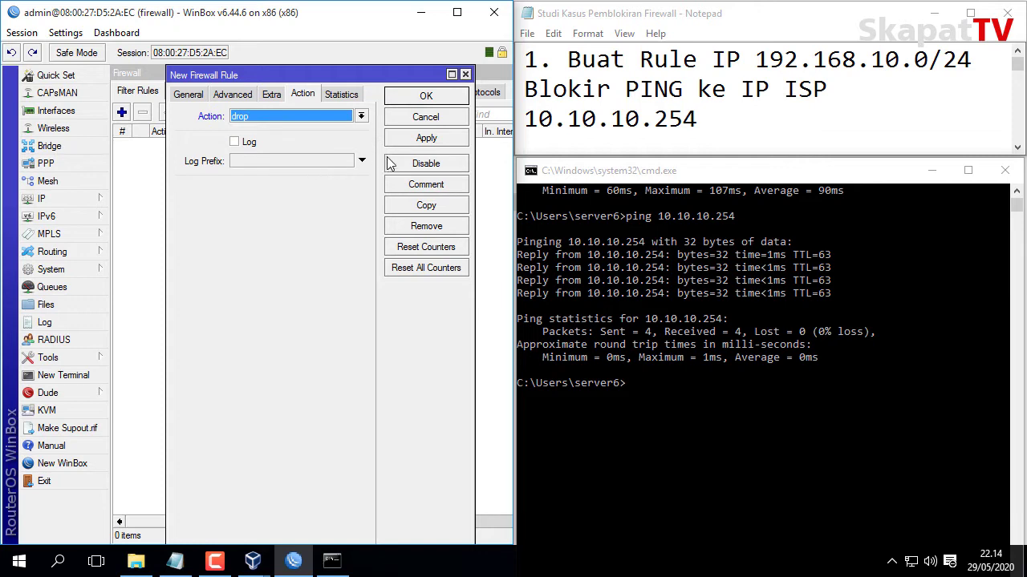
click(426, 138)
click(409, 96)
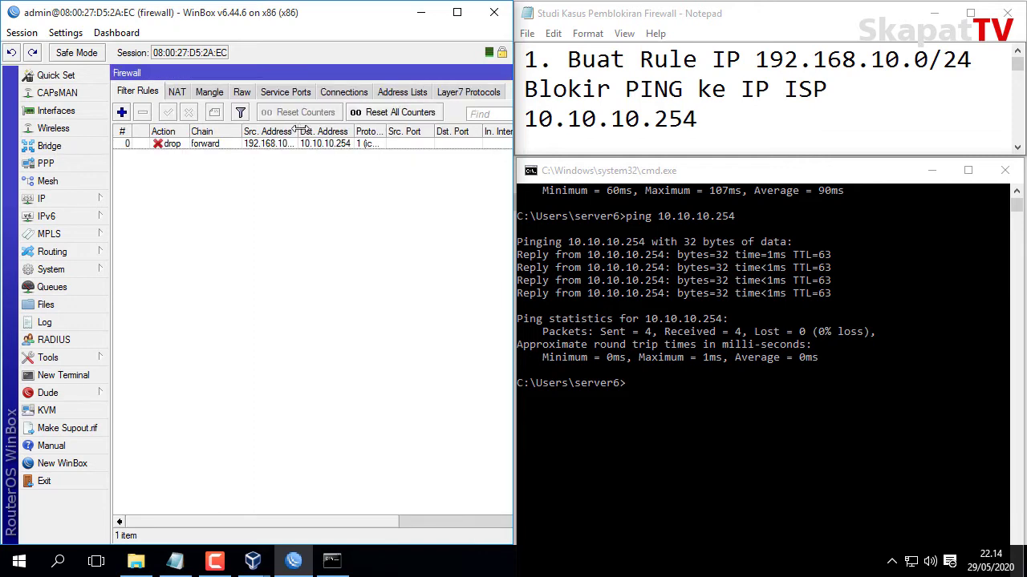
Widen the Src. Address column and comment the ICMP drop rule as 'rule1'.
drag(298, 131, 392, 136)
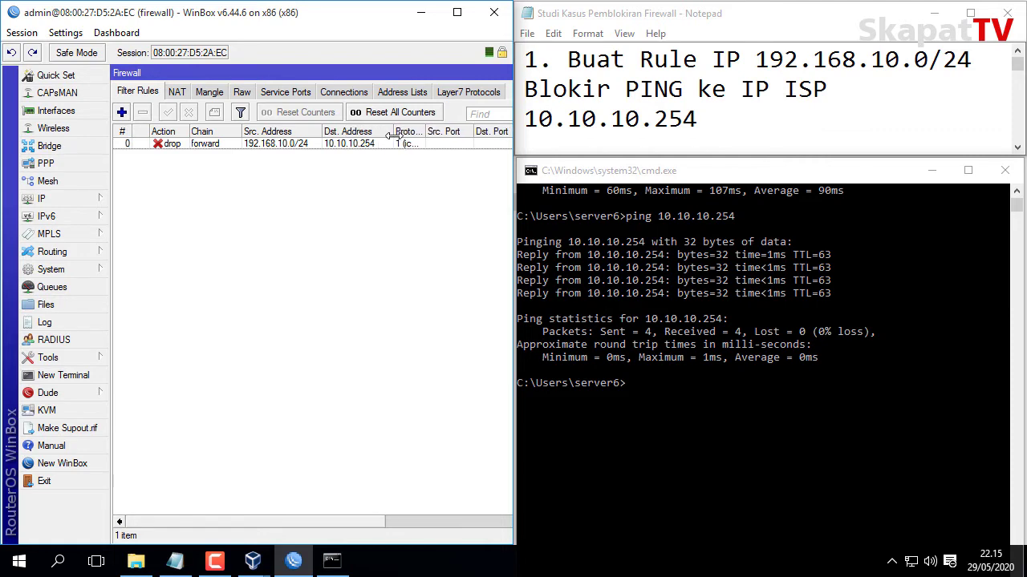
click(377, 147)
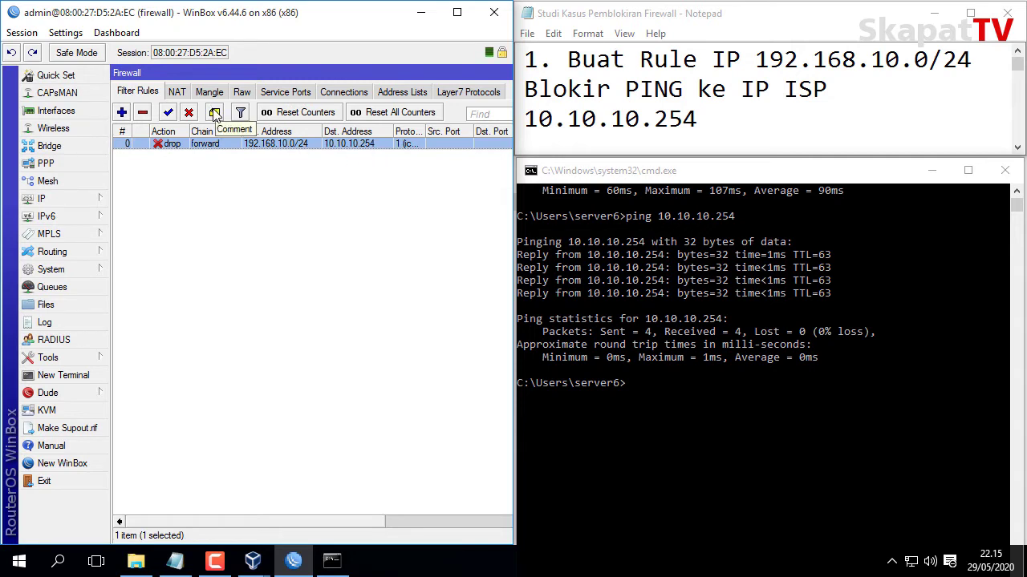
click(215, 115)
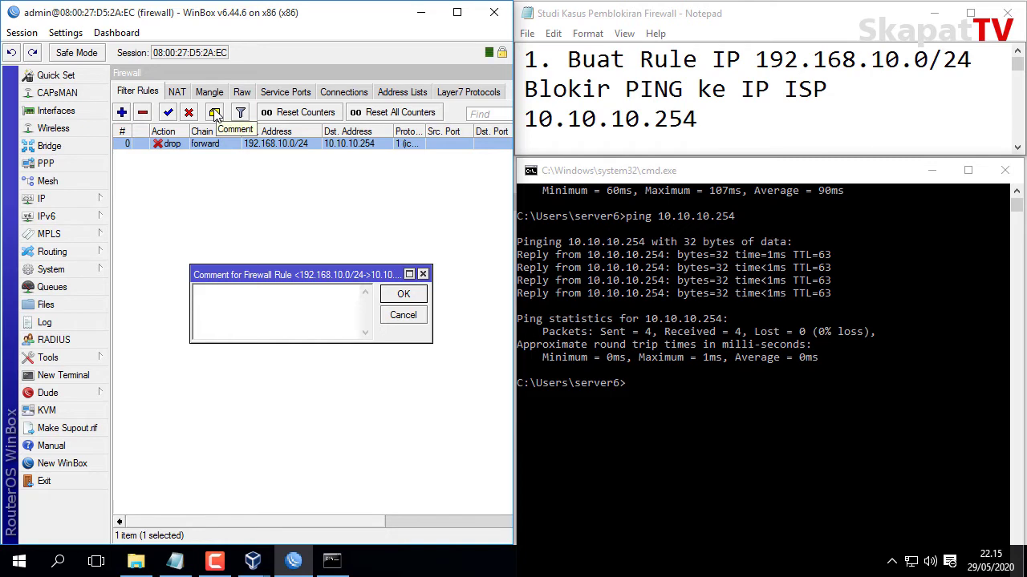
text(rule)
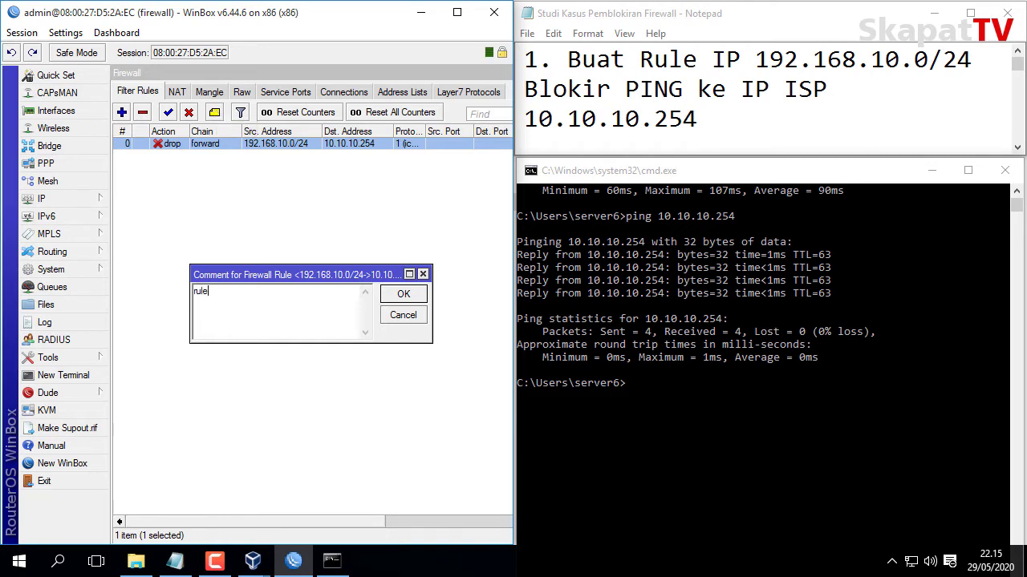
text(1)
click(404, 294)
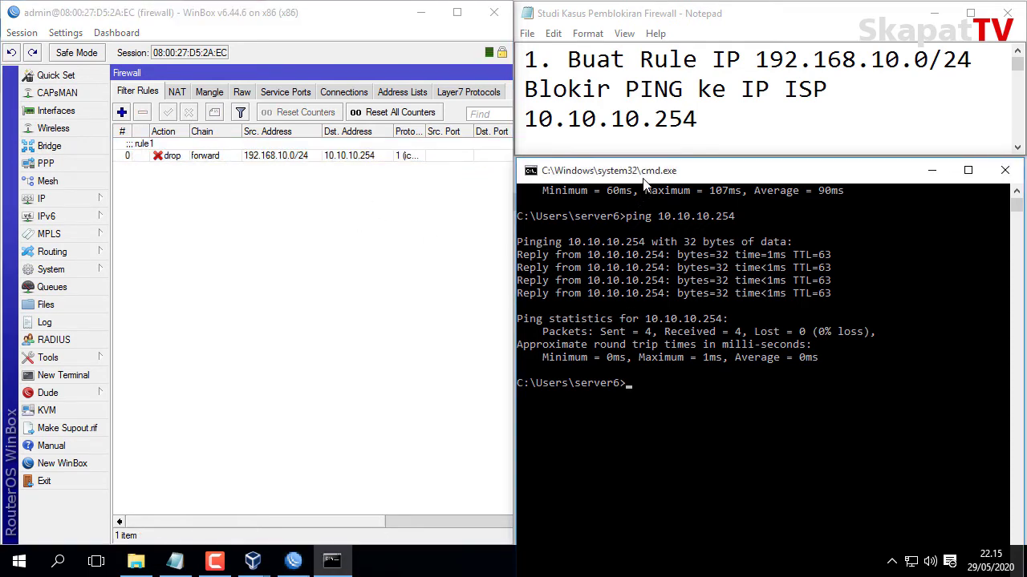
Rerun 'ping 10.10.10.254' and see all 4 requests time out with 100% loss.
key(Up)
key(Return)
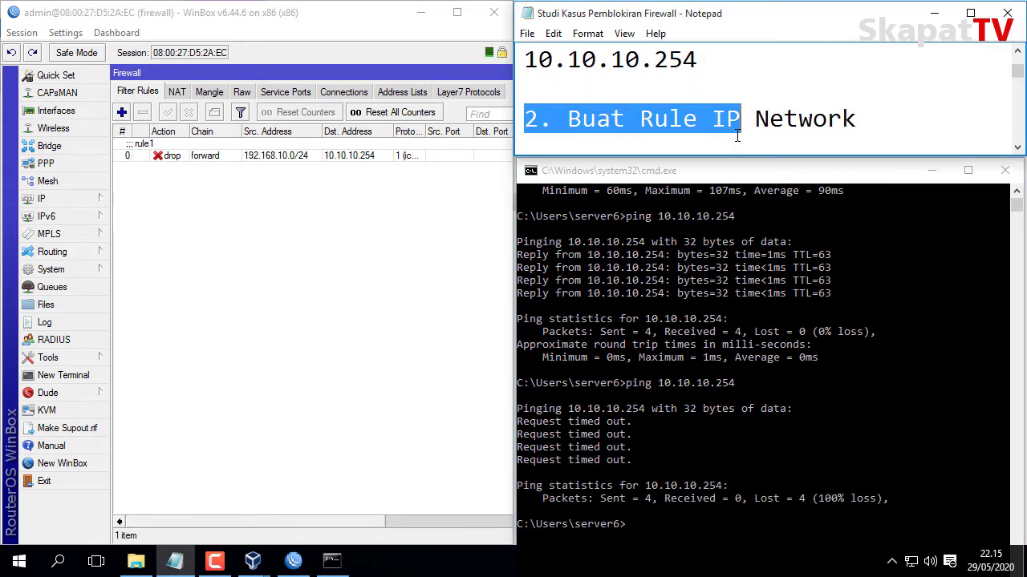
scroll(736, 119, down, 1)
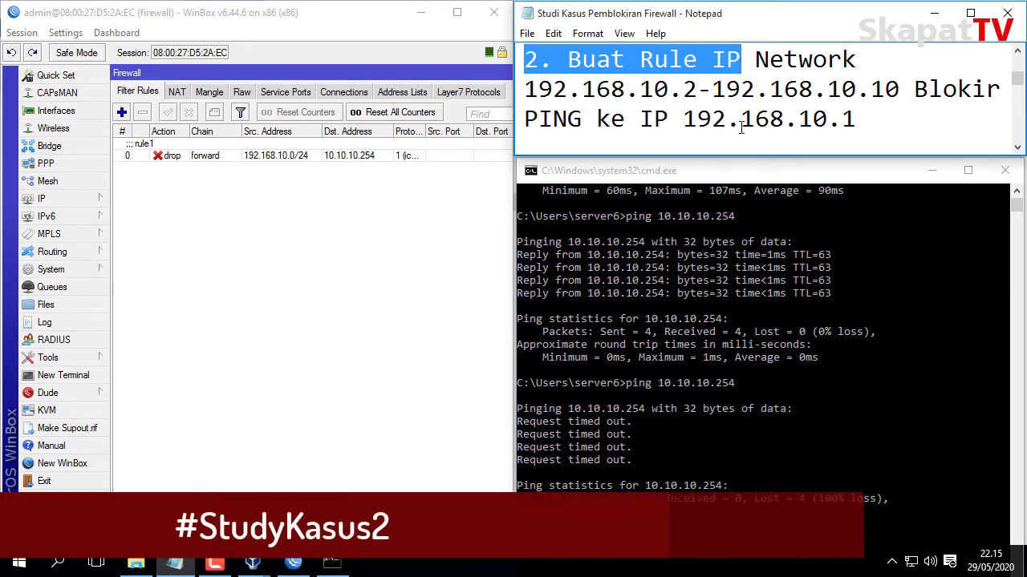
Run 'ping 192.168.10.1' and confirm 4 replies with 0% loss.
click(873, 110)
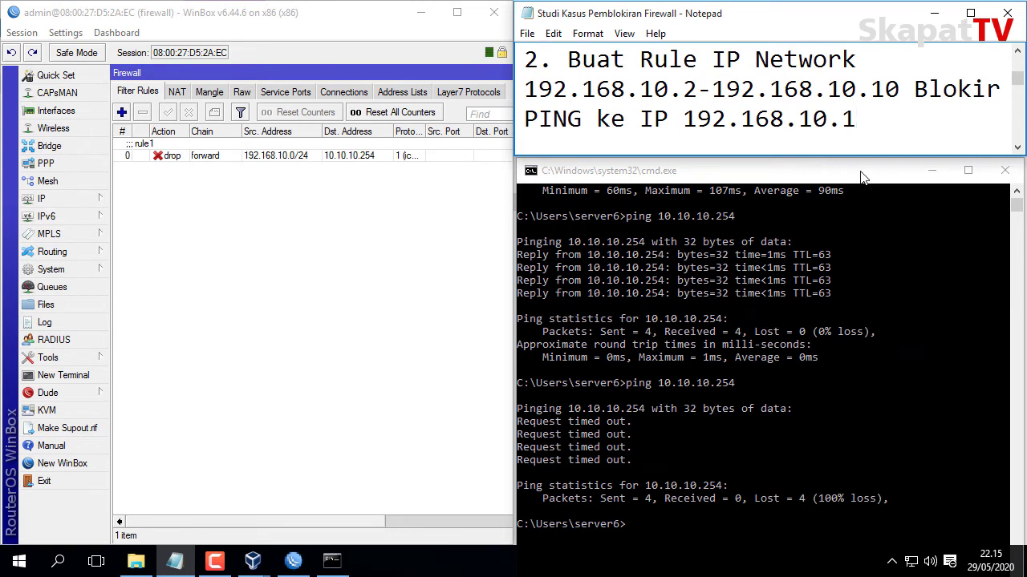
click(872, 194)
scroll(885, 236, down, 8)
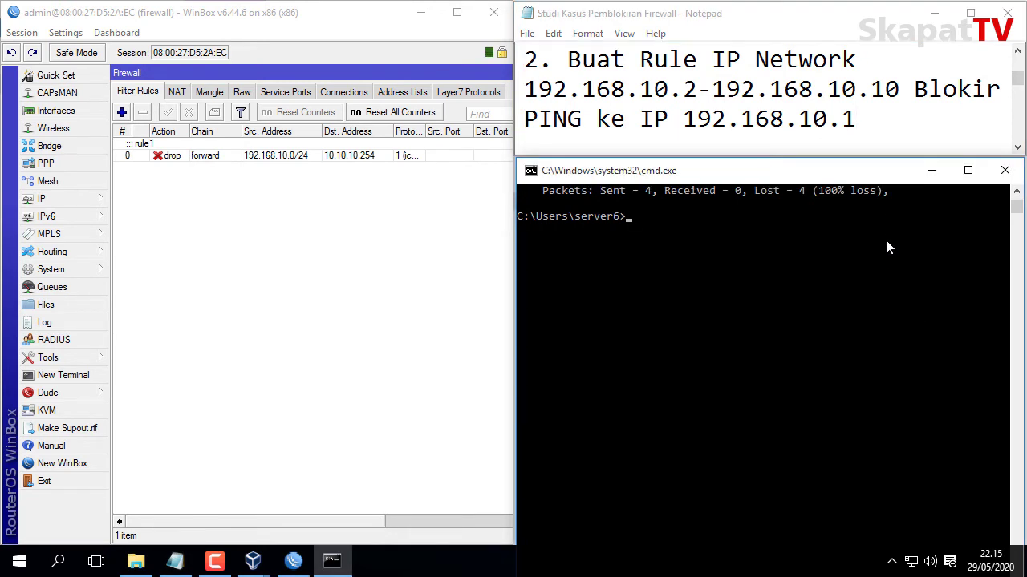
text(ping 192.168.10.1)
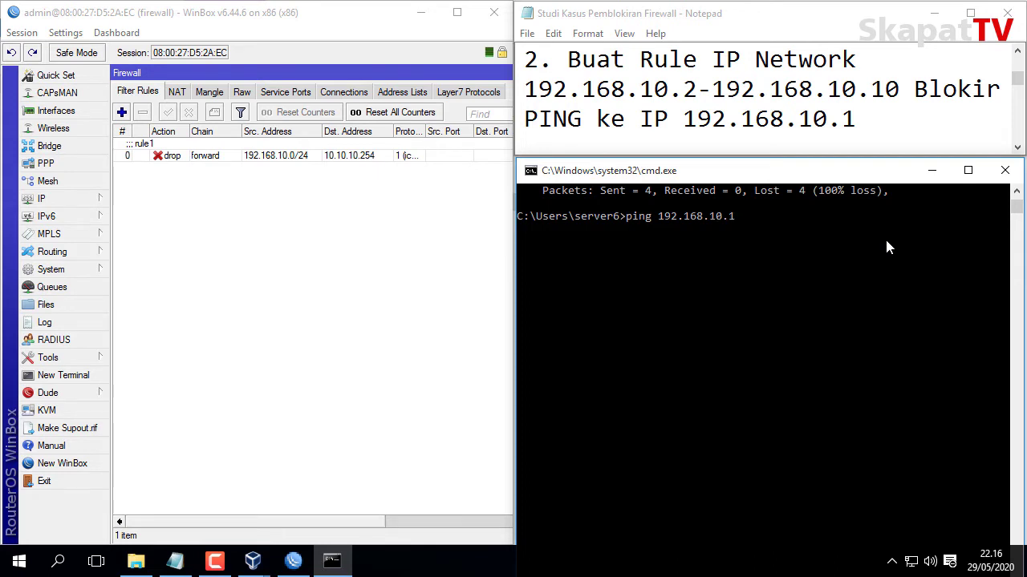
key(Return)
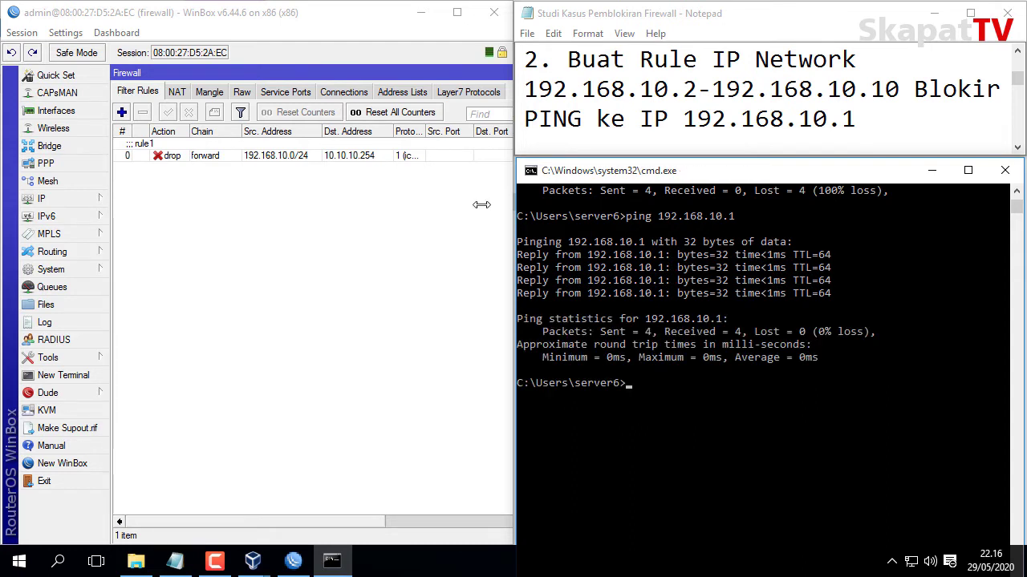
Create a new input-chain rule from 192.168.10.2-192.168.10.10 to destination 192.168.10.1.
click(122, 113)
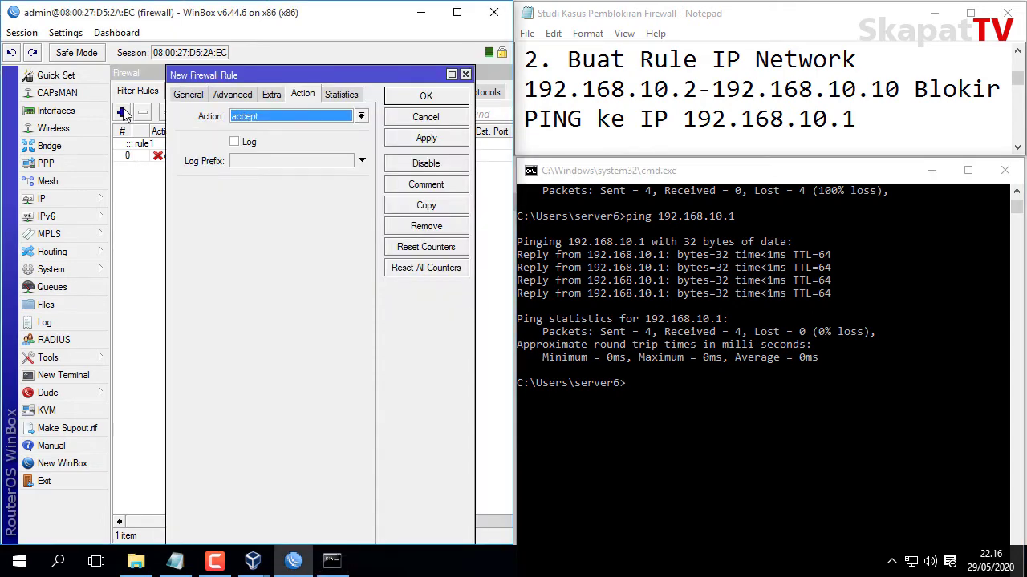
click(191, 97)
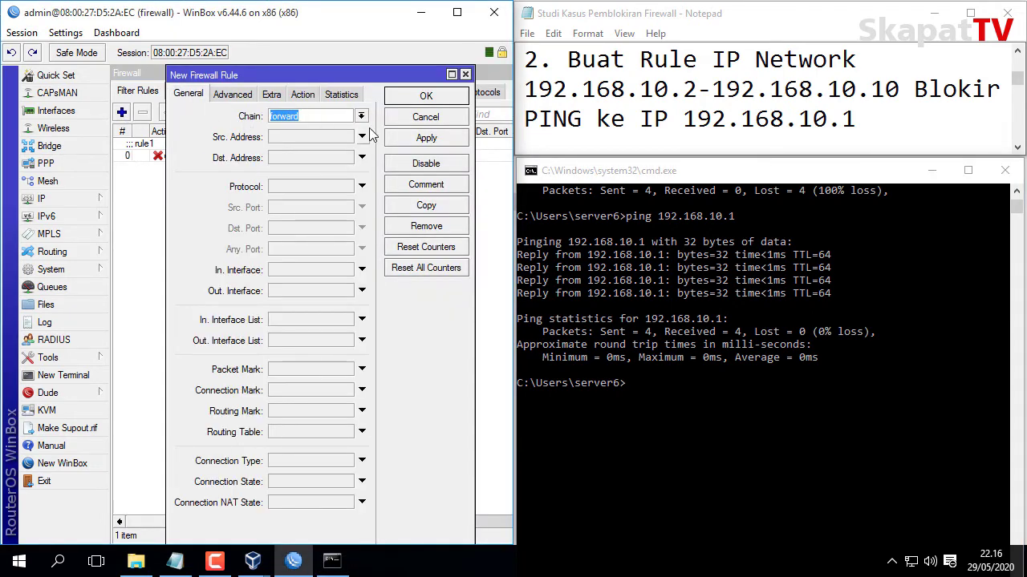
click(362, 117)
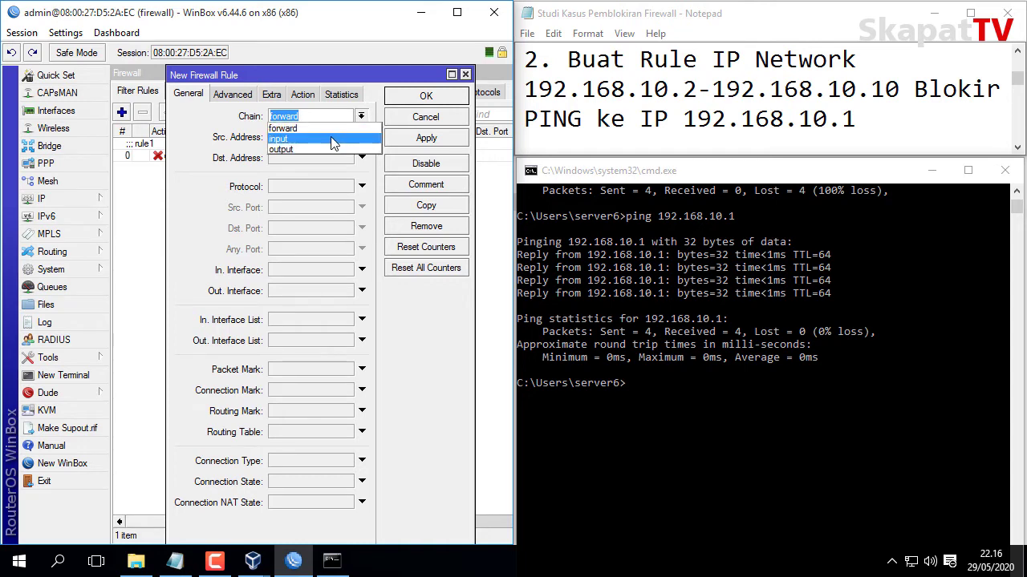
click(333, 140)
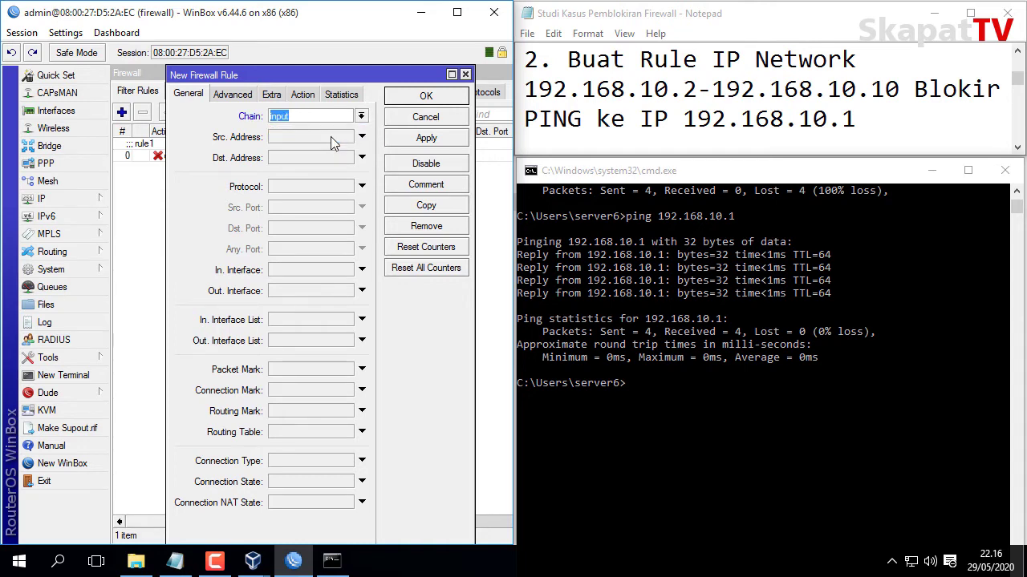
click(303, 137)
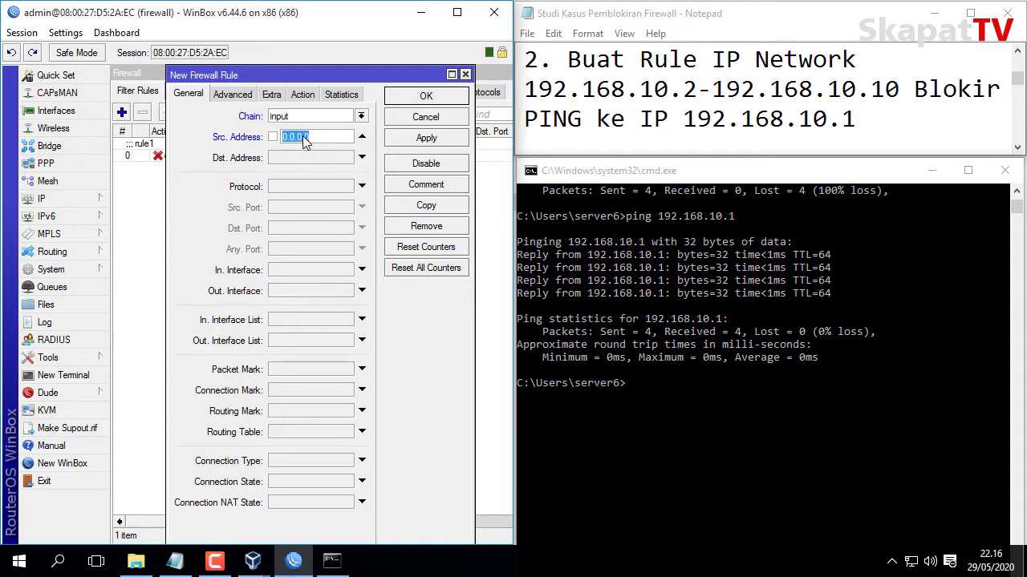
text(192.168.1)
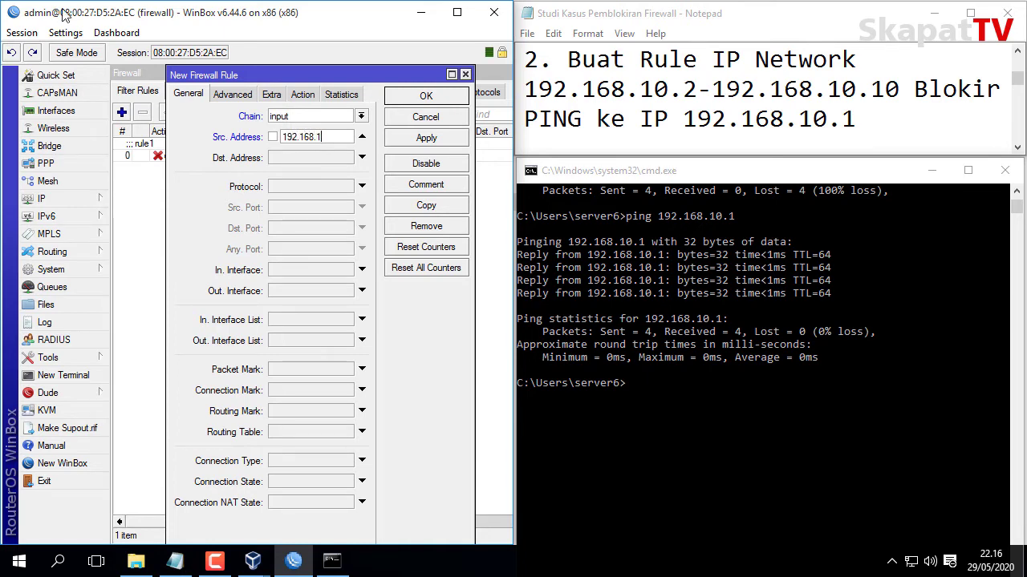
text(0.2-1)
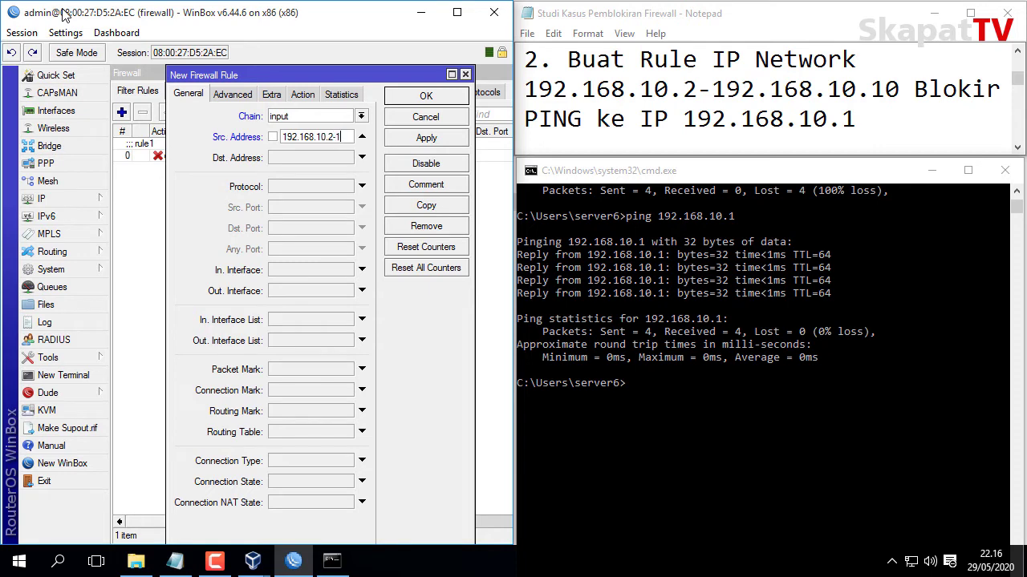
text(92.168.10.10)
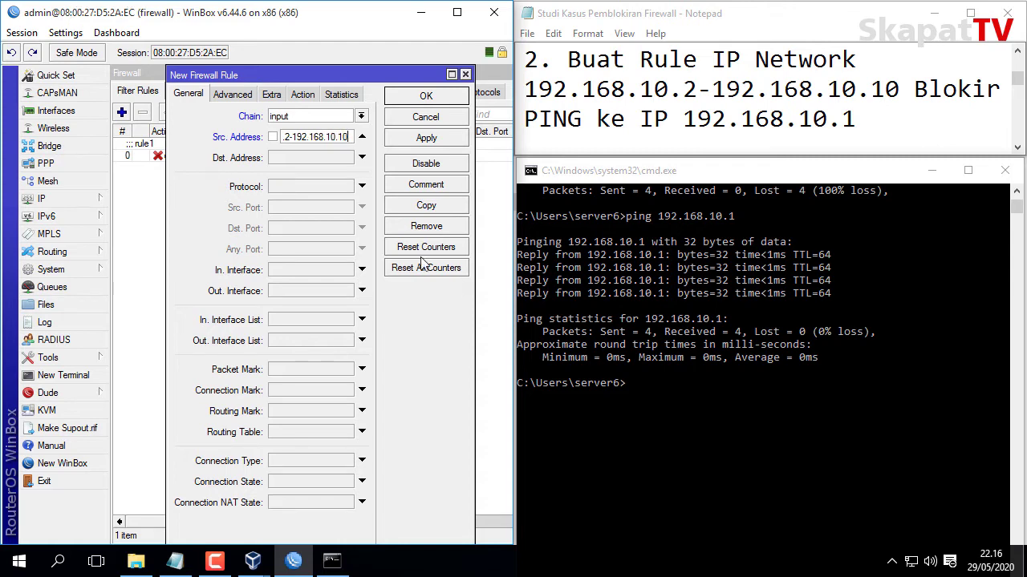
click(295, 156)
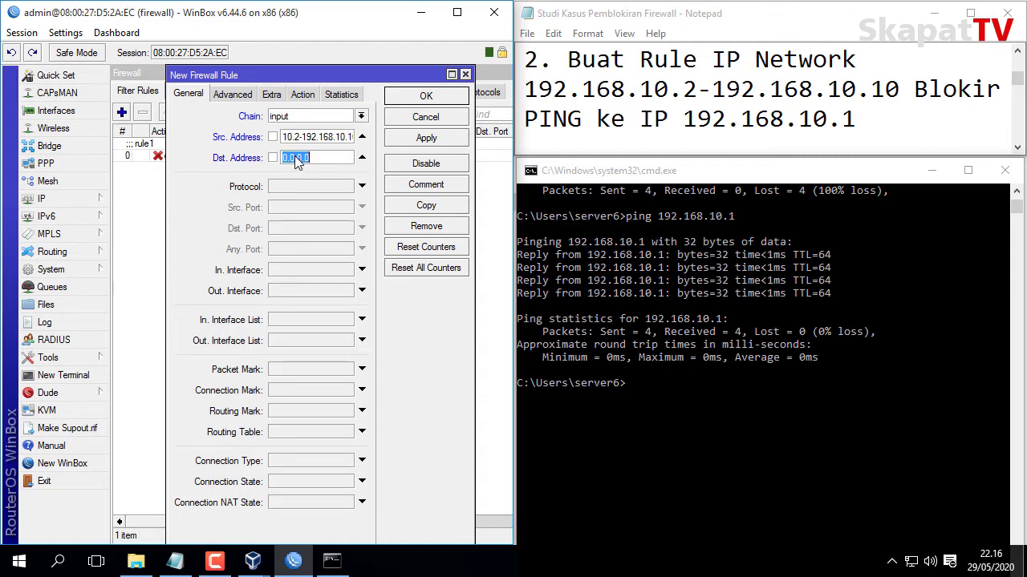
click(295, 140)
key(Home)
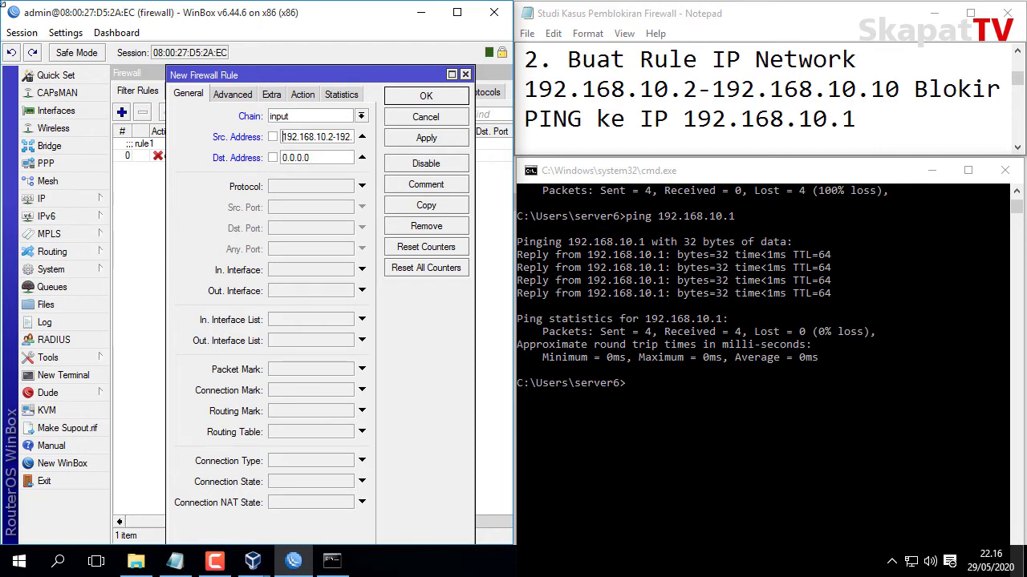
key(Right)
key(Right)
key(Right)
key(Right)
key(Right)
key(Right)
key(Right)
key(Right)
key(Right)
key(Right)
key(Right)
key(Right)
key(Right)
key(Right)
key(Right)
key(Right)
key(Right)
key(Right)
key(Right)
key(Right)
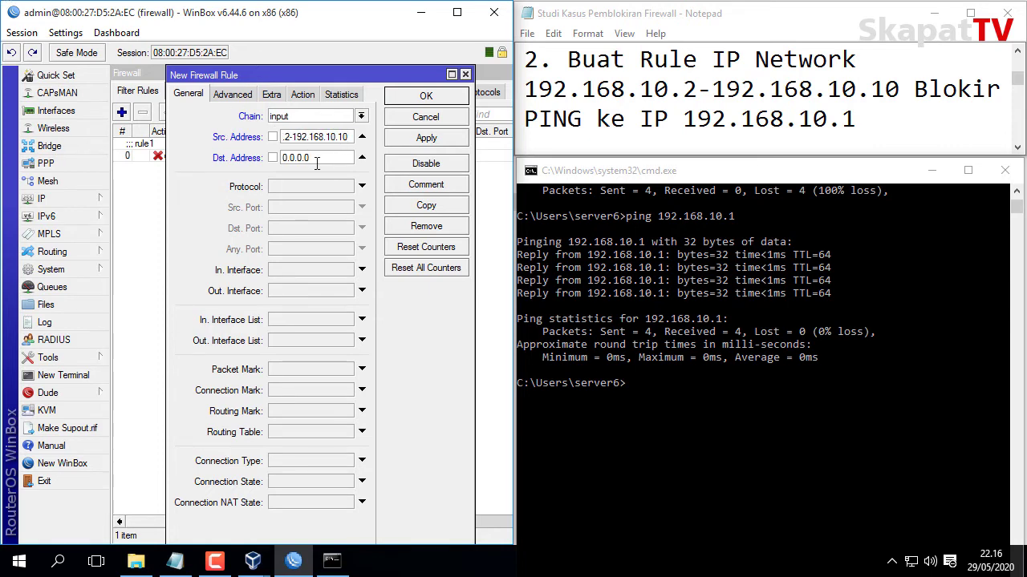
key(Tab)
text(192.168.10.1)
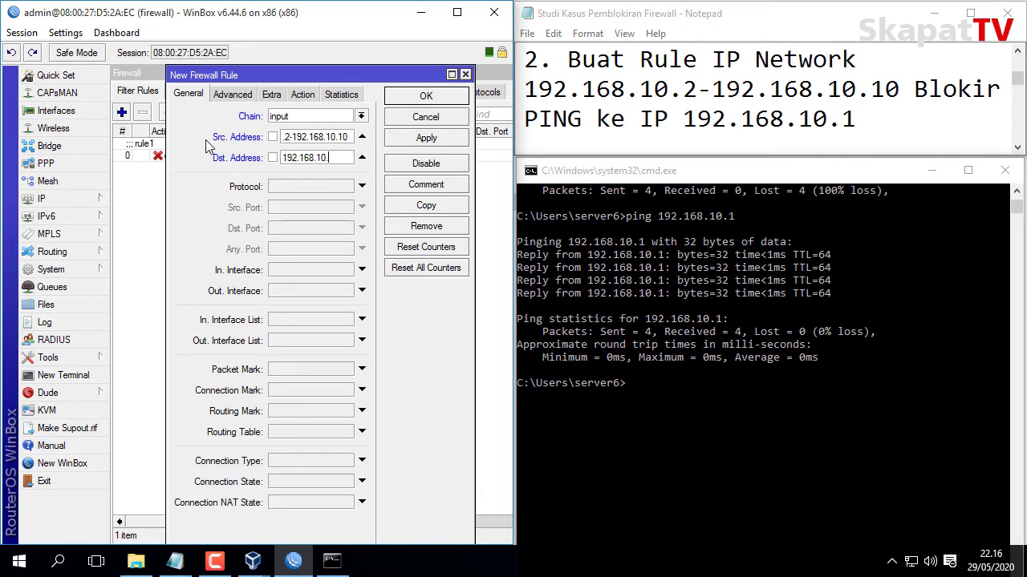
Set the new rule's action to drop, then apply and save it.
click(302, 97)
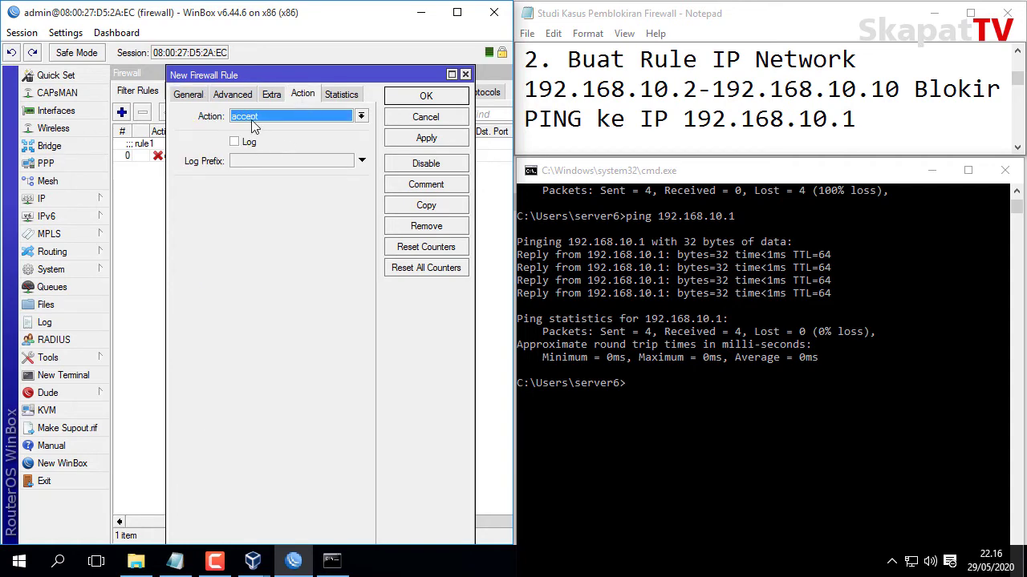
click(251, 120)
click(264, 160)
click(433, 139)
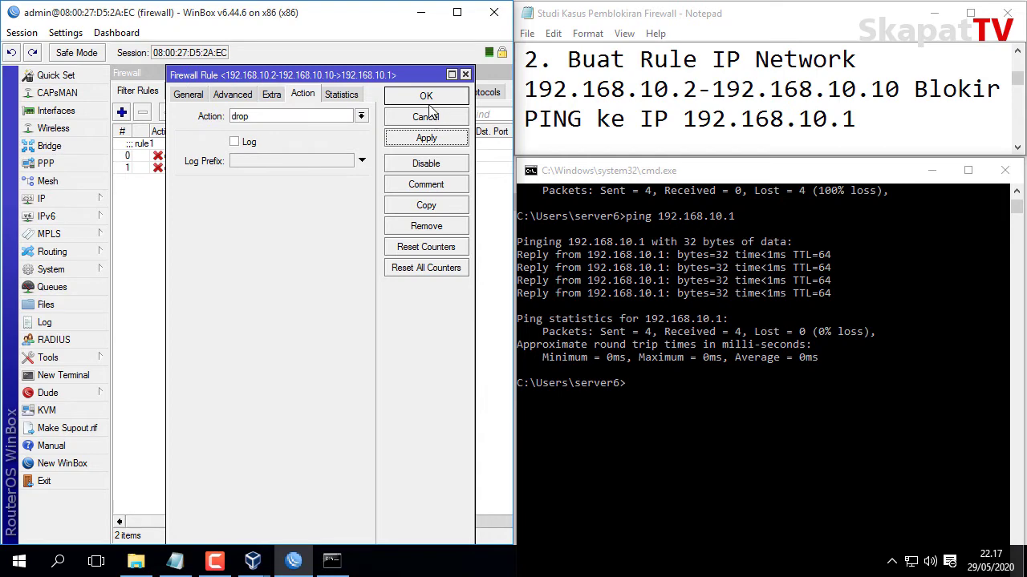
click(428, 103)
Comment the new input-chain drop rule as 'rule2'.
click(268, 169)
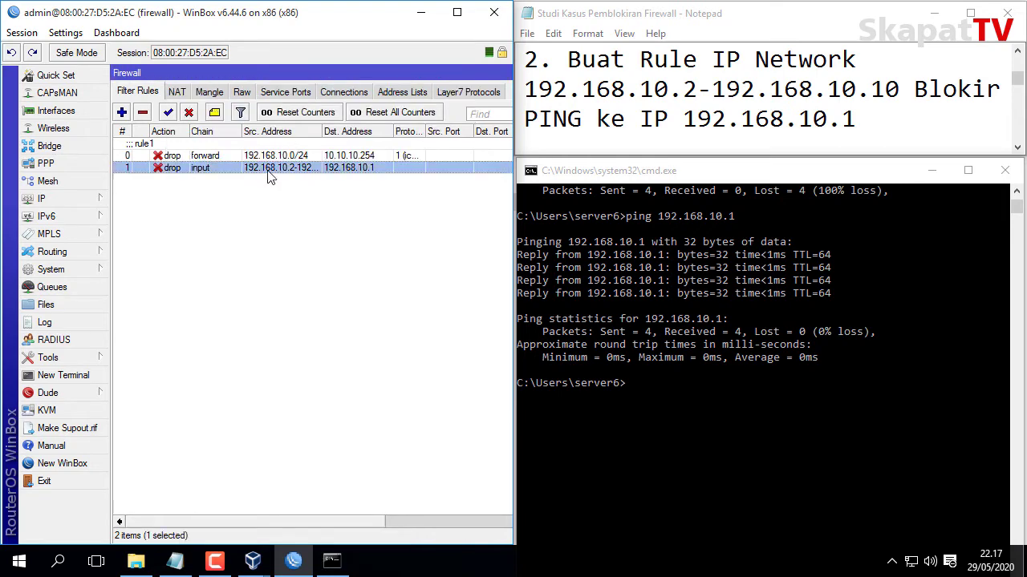
click(215, 113)
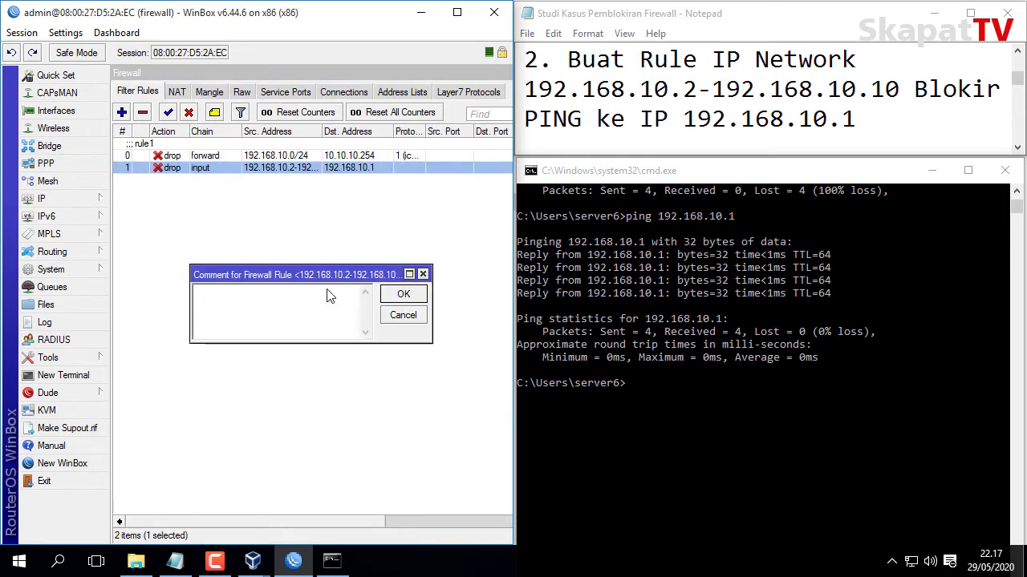
text(rule2)
key(Return)
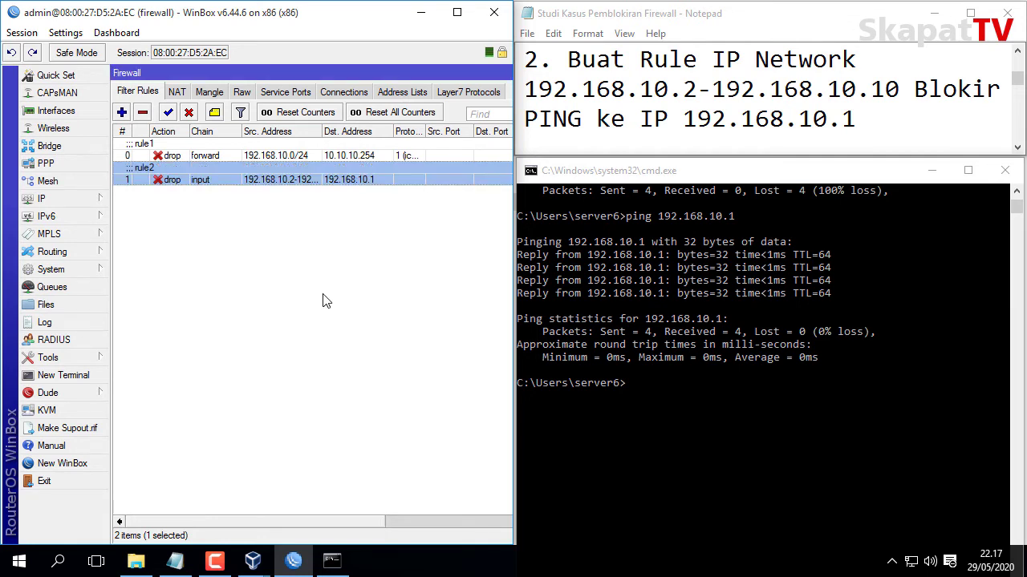
click(325, 301)
Rerun 'ping 192.168.10.1' from the client and see every request time out.
click(830, 180)
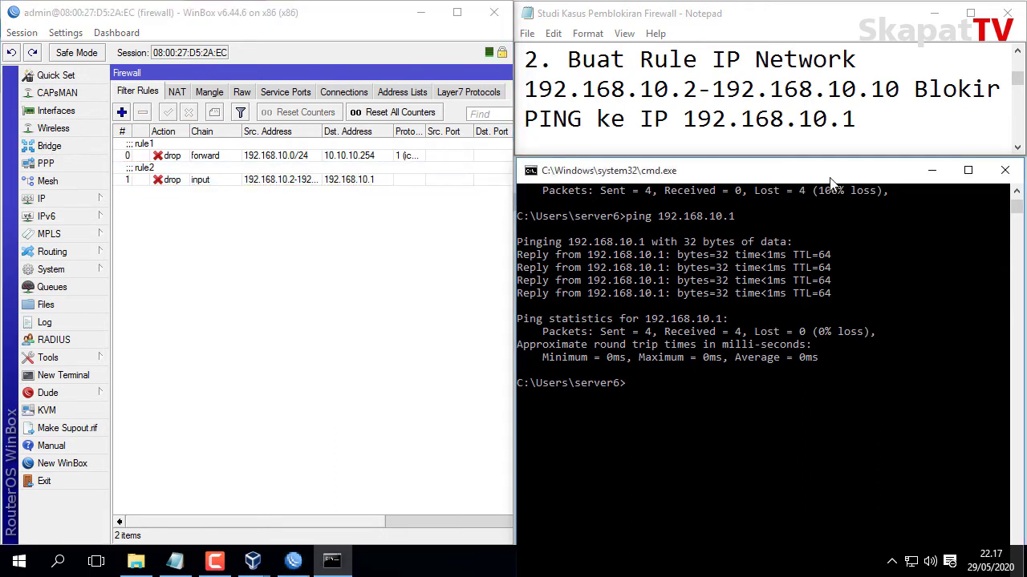
key(Up)
key(Return)
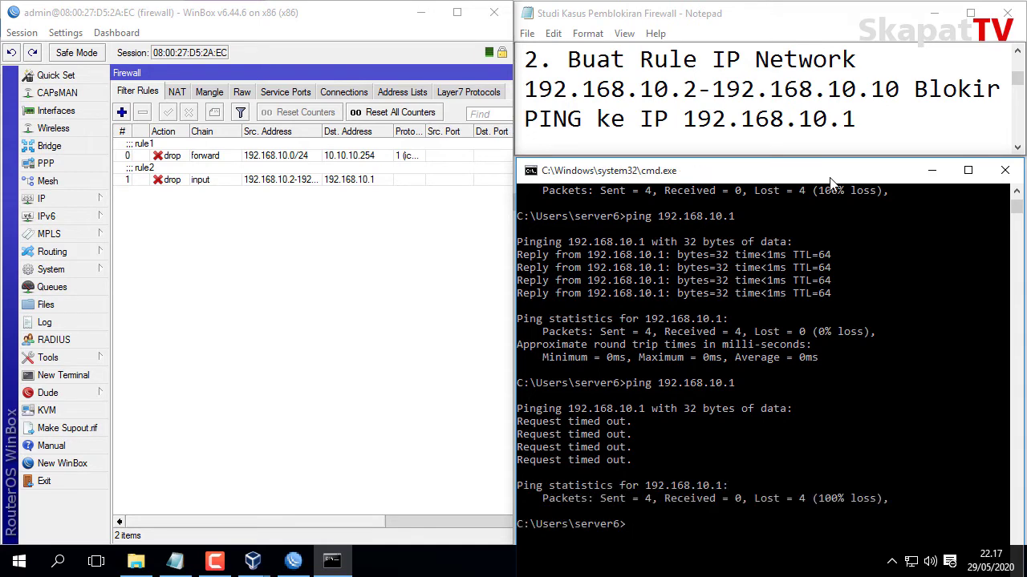
click(860, 117)
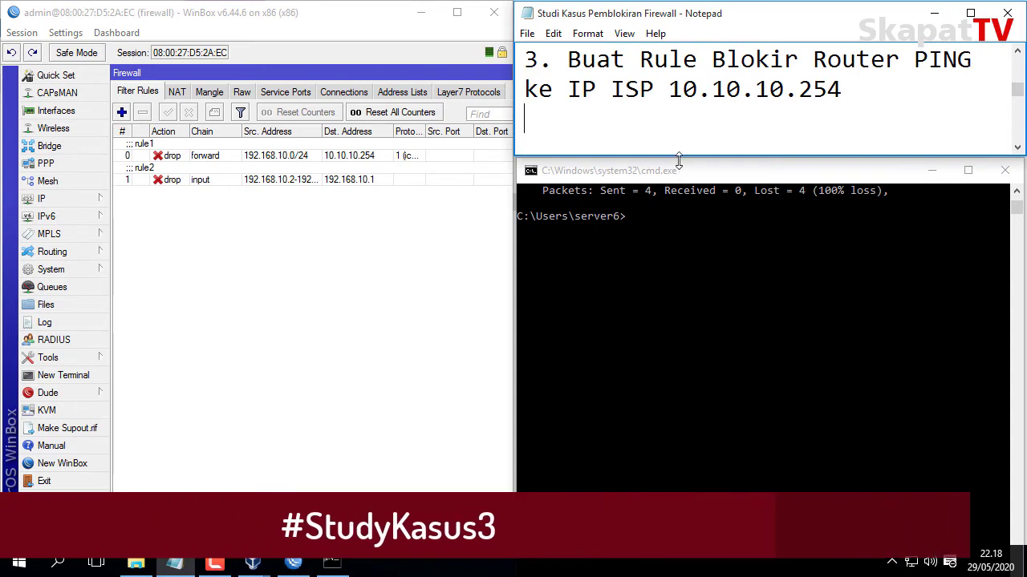
Ping 10.10.10.254 from a router terminal and confirm 5 of 5 replies with 0% loss.
click(694, 175)
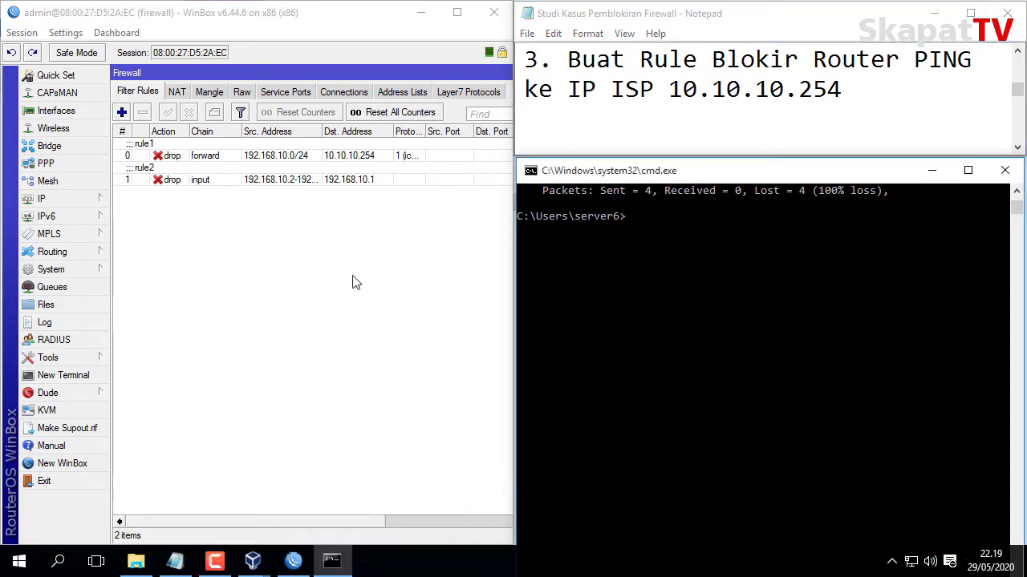
click(83, 376)
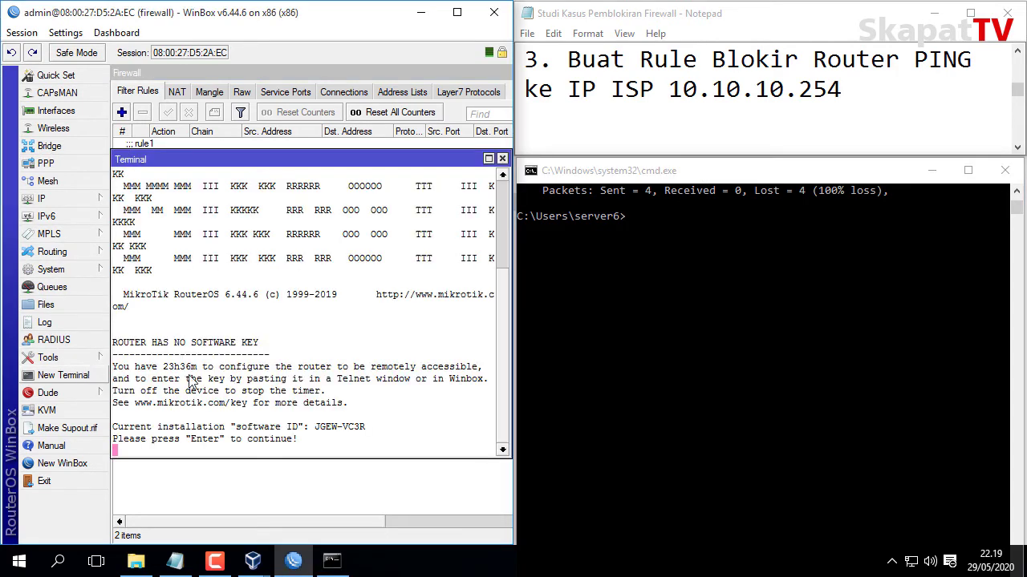
key(Return)
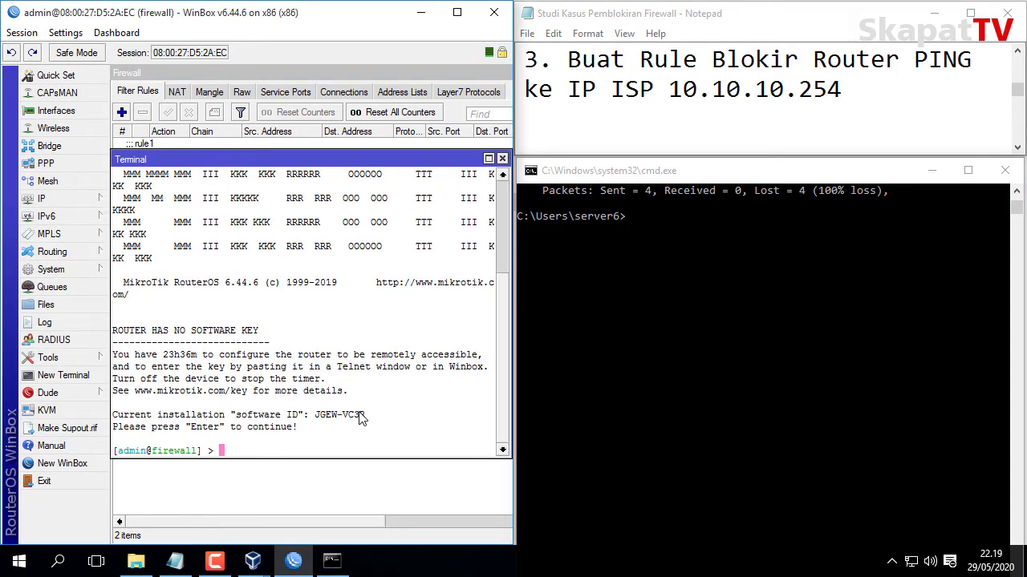
text(ping 10.10.10.)
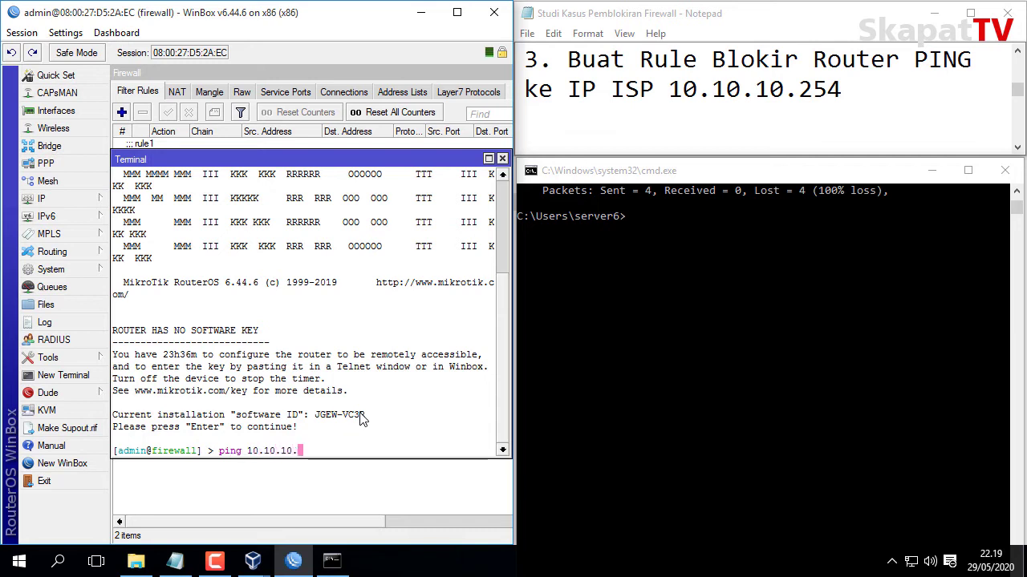
text(254)
key(Return)
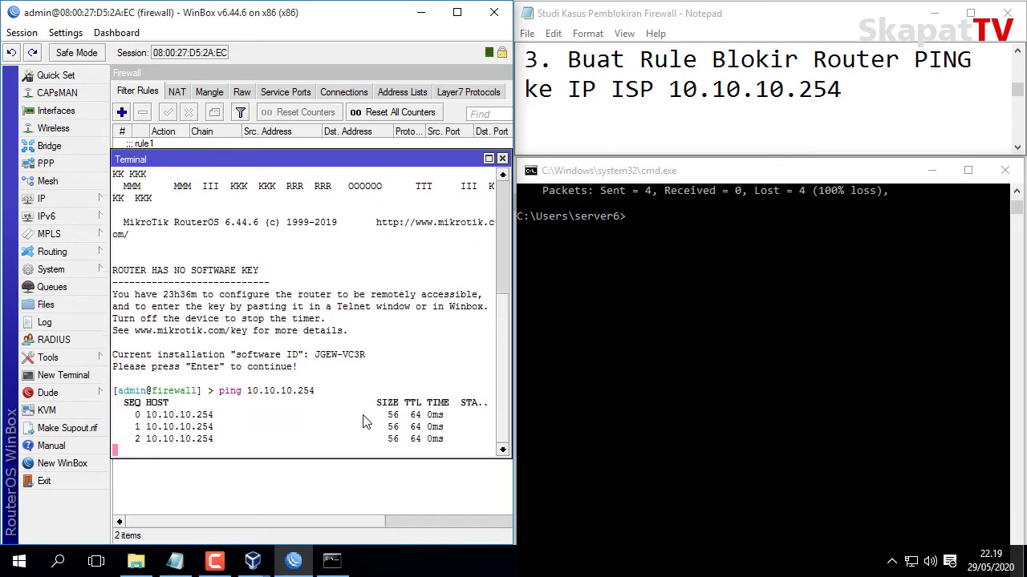
key(ctrl+c)
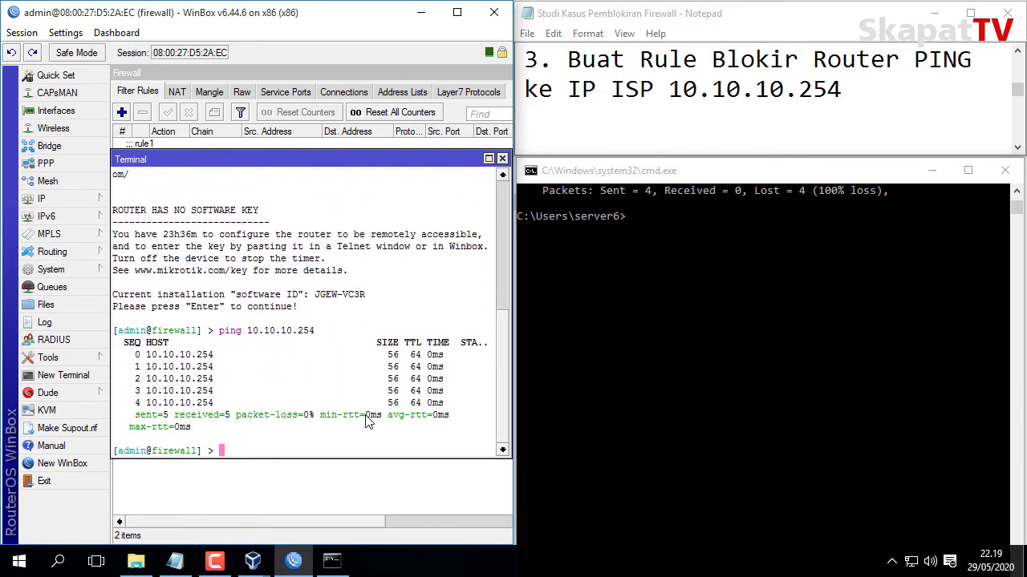
drag(315, 161, 326, 346)
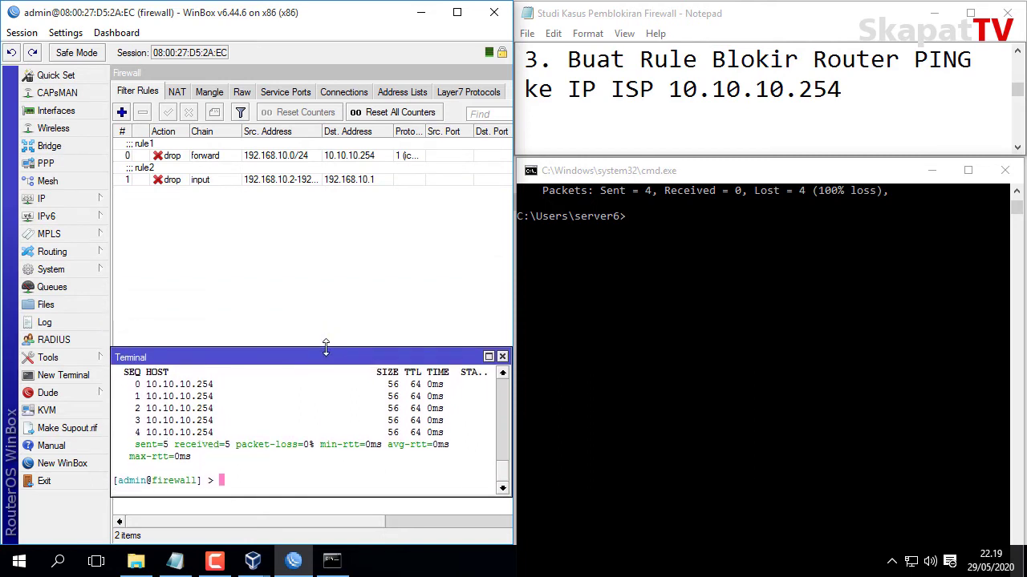
Create a new output-chain rule matching ICMP to destination 10.10.10.254.
click(122, 112)
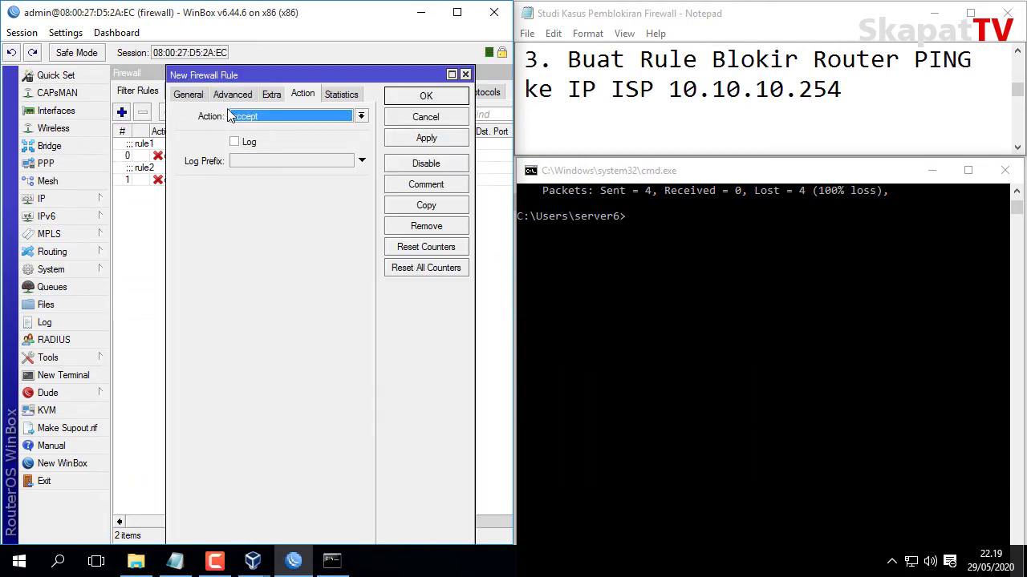
click(193, 95)
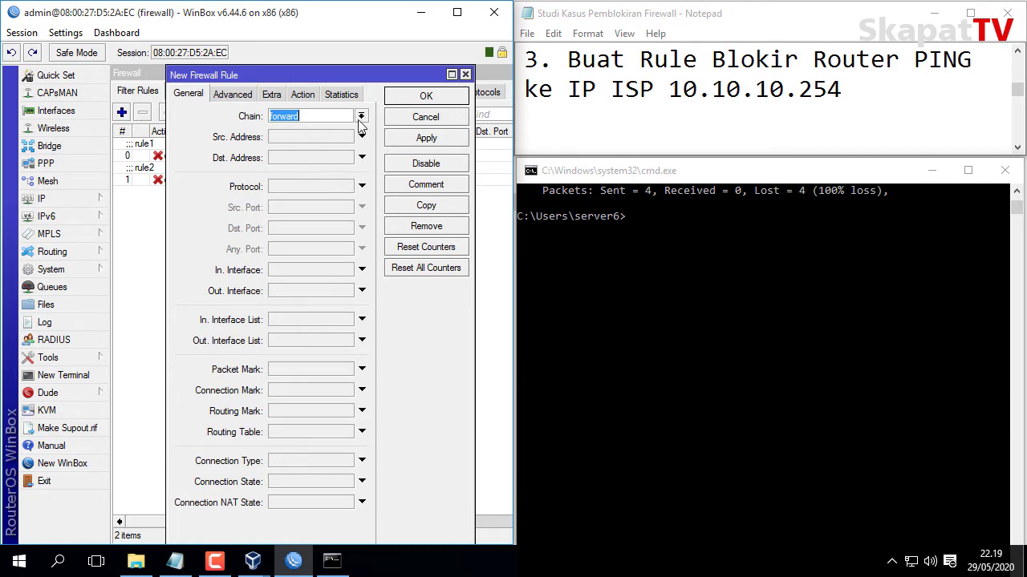
click(361, 117)
click(331, 149)
click(293, 158)
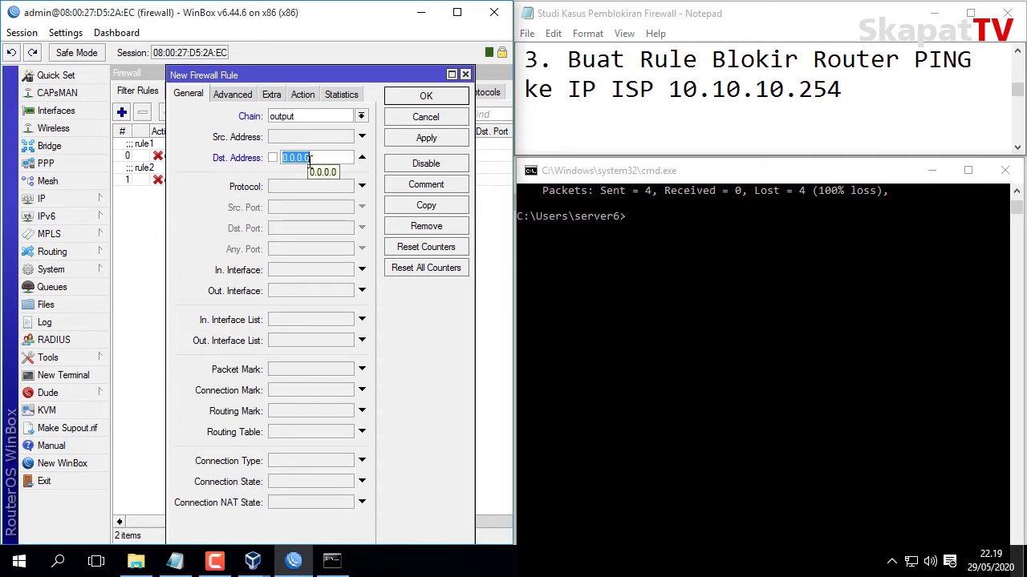
text(10.10.)
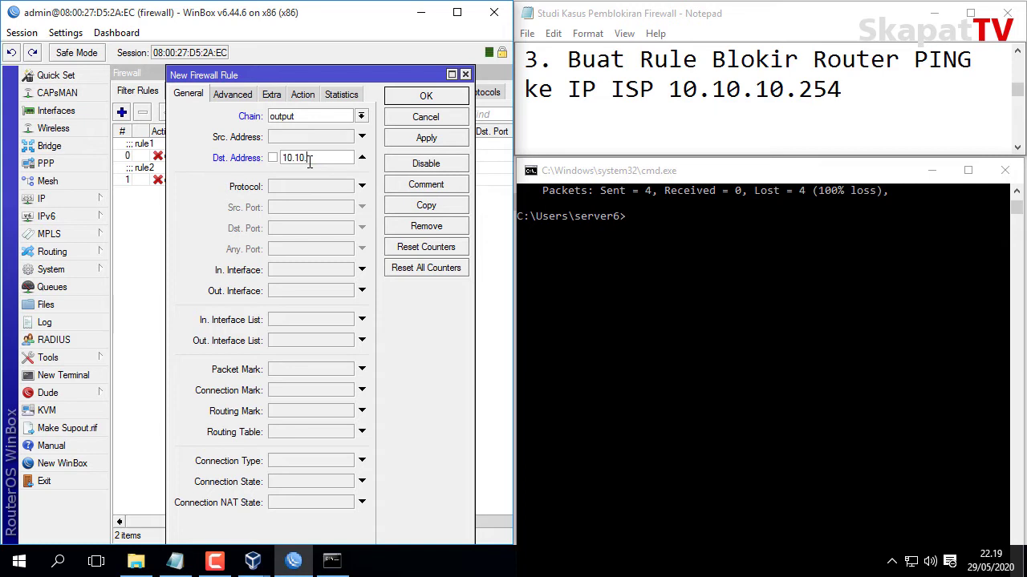
text(10.254)
click(343, 191)
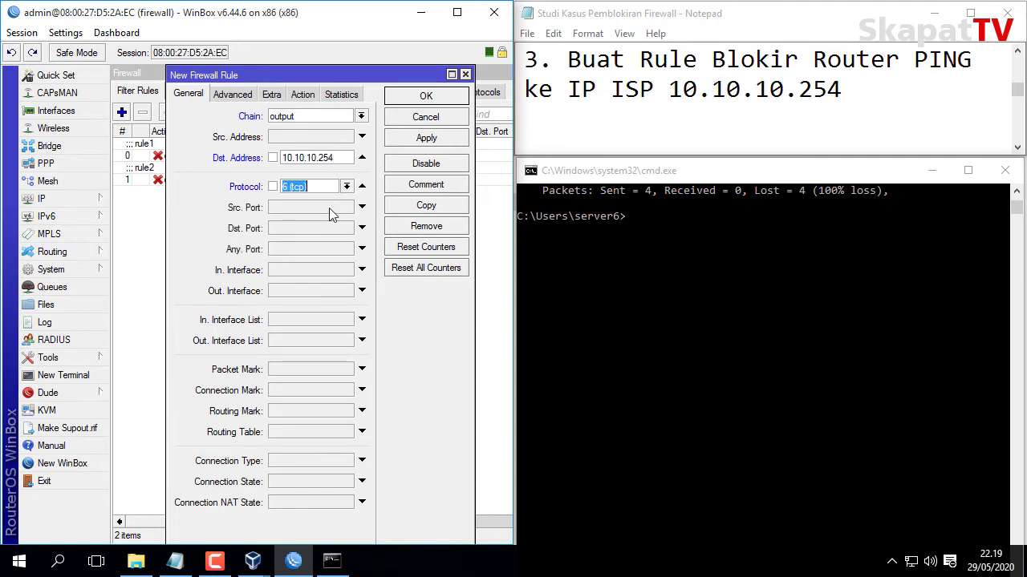
click(346, 186)
click(343, 197)
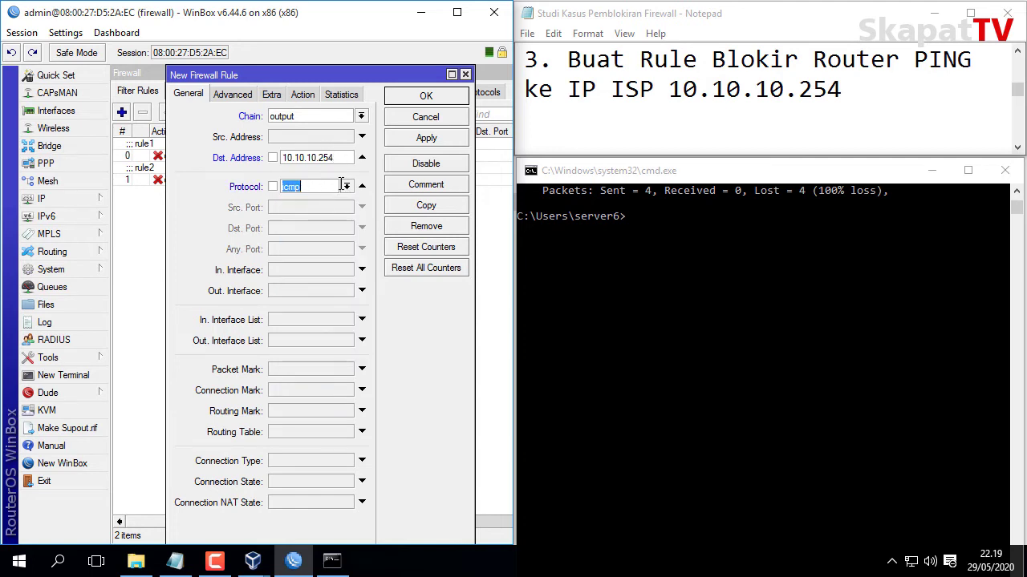
Set the output rule's action to drop and save it.
click(304, 96)
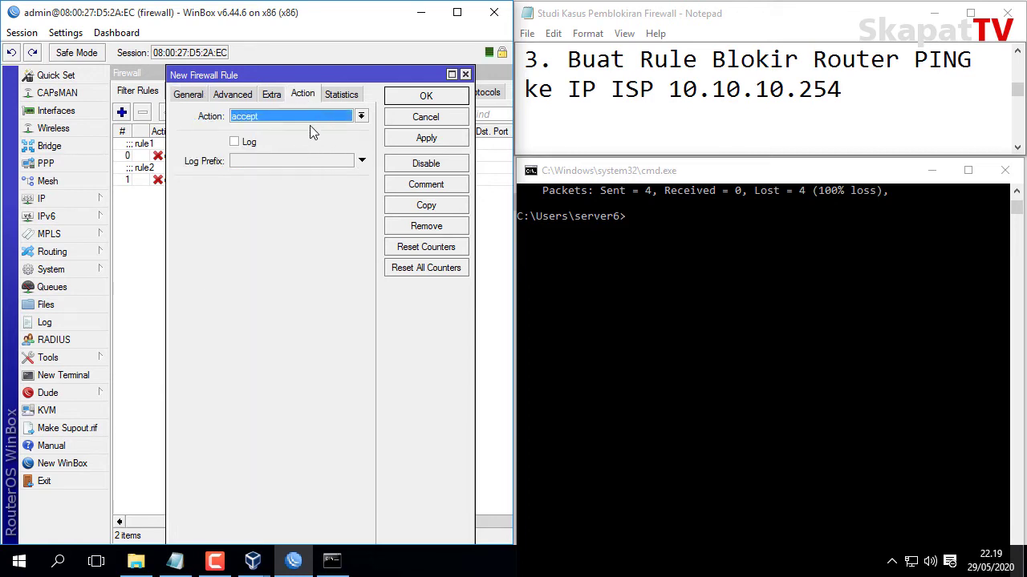
click(312, 118)
click(273, 161)
click(405, 144)
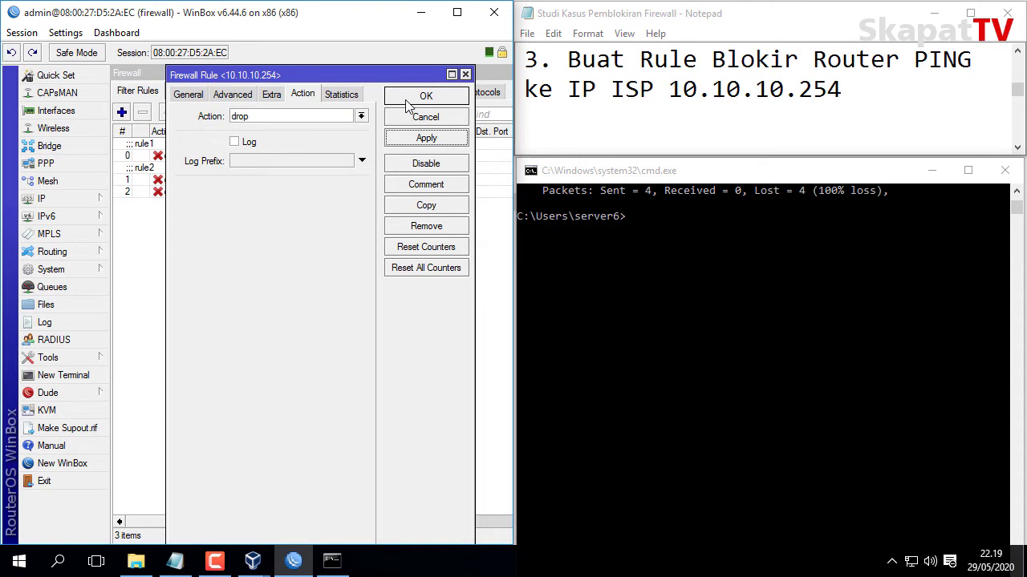
click(408, 102)
Comment the new output drop rule as 'rule3'.
click(221, 192)
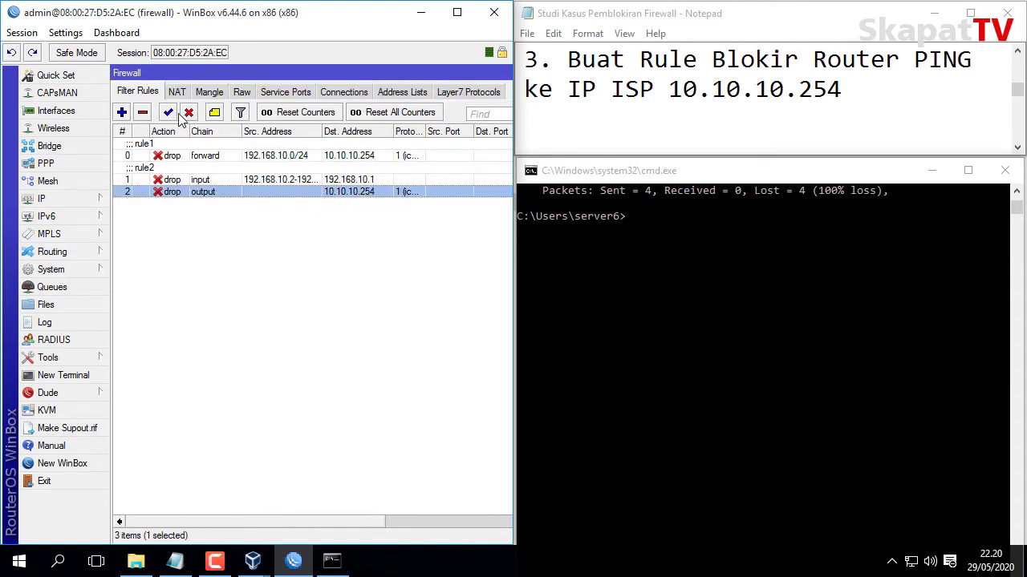
click(214, 113)
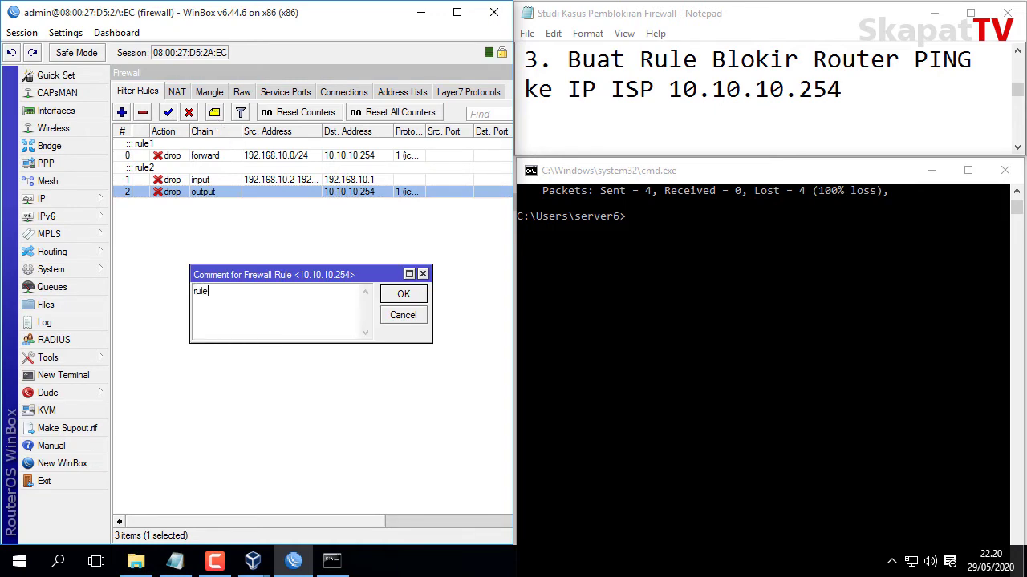
text(rule3)
click(395, 299)
click(361, 282)
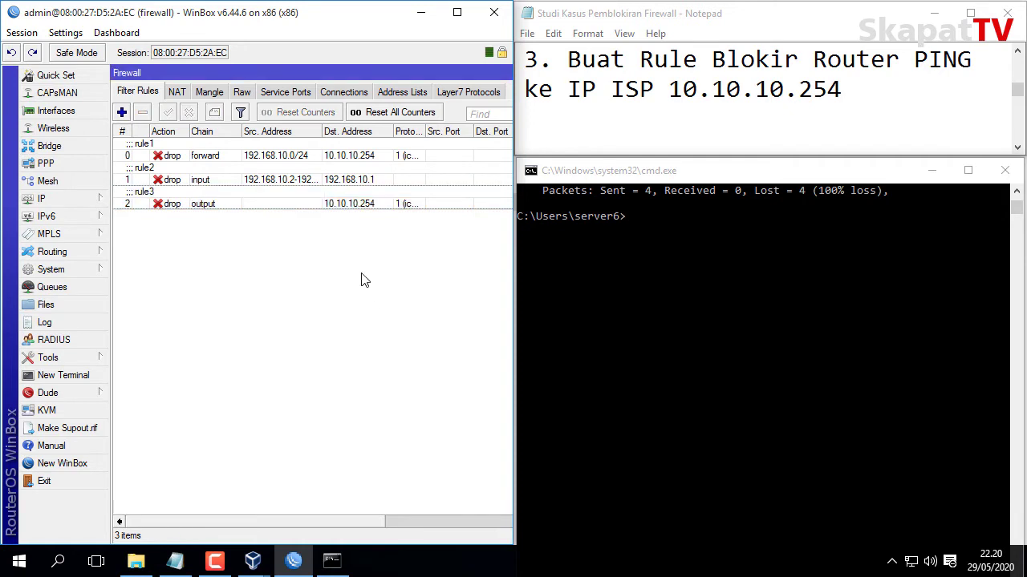
Ping 10.10.10.254 from a router terminal, see no replies, then close the terminal.
click(104, 374)
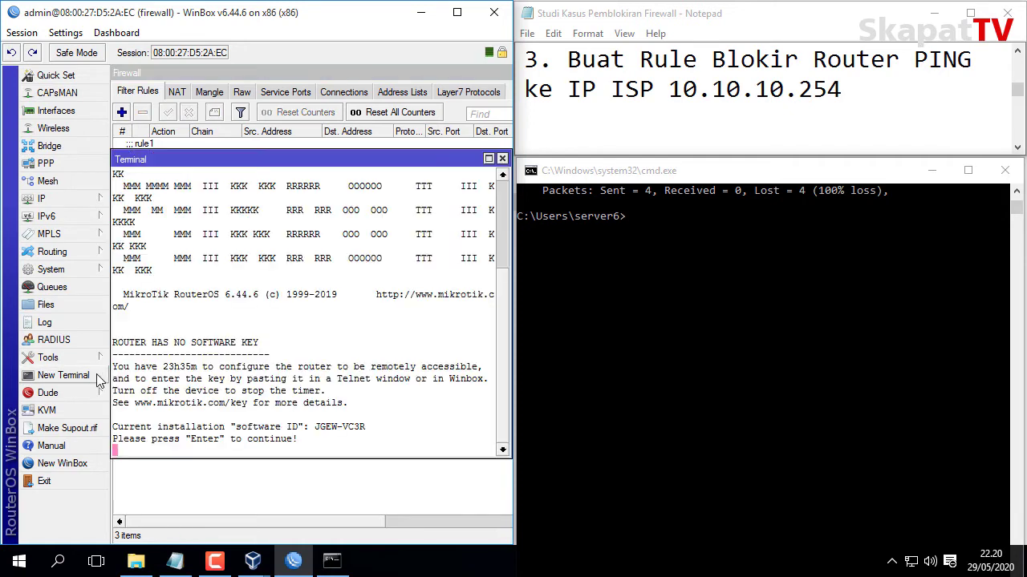
key(Return)
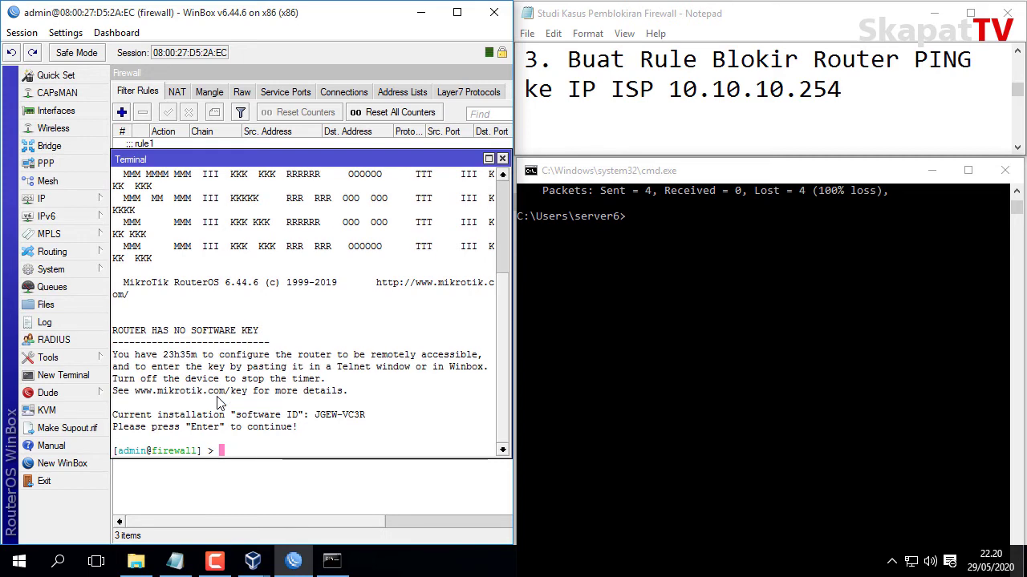
text(ping 10.10)
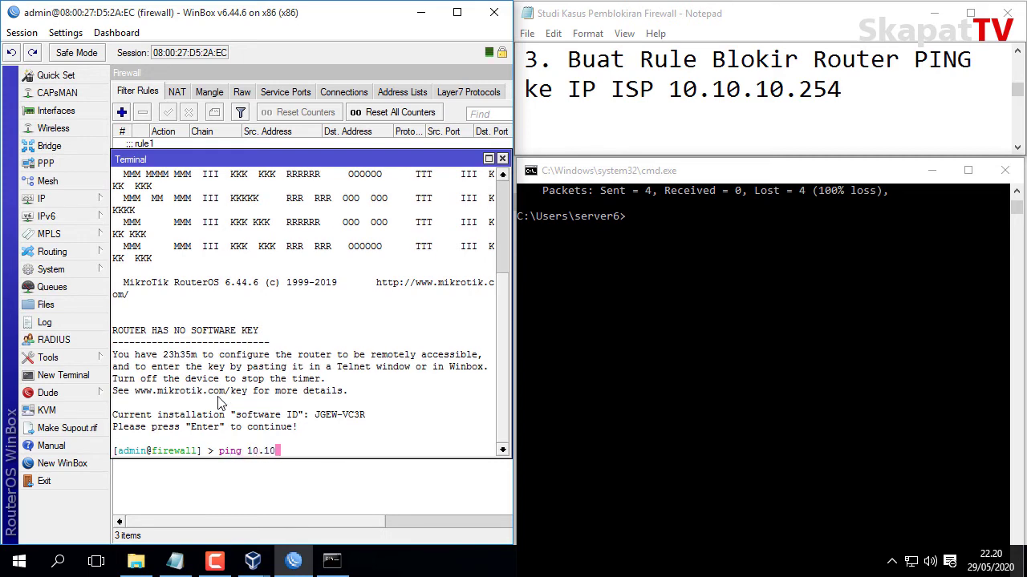
text(.10.254)
key(Return)
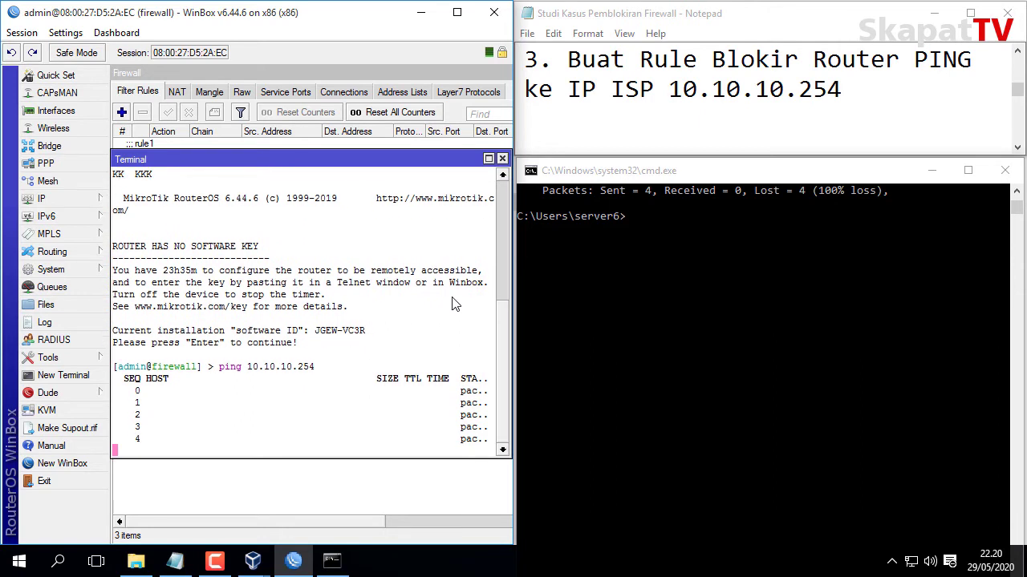
click(502, 160)
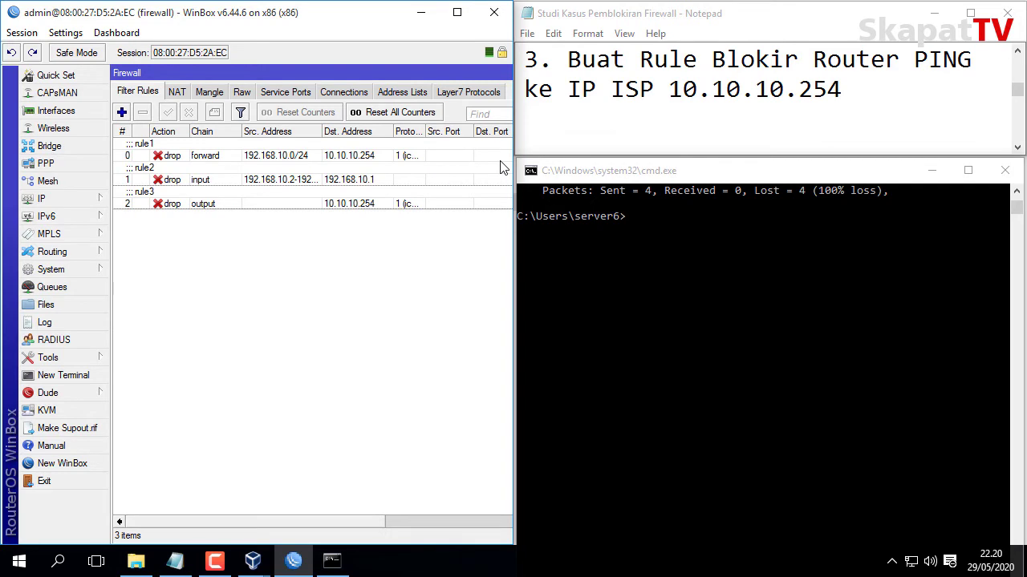
Start a new input-chain rule matching source address 192.168.10.2.
click(692, 142)
key(Down)
key(Down)
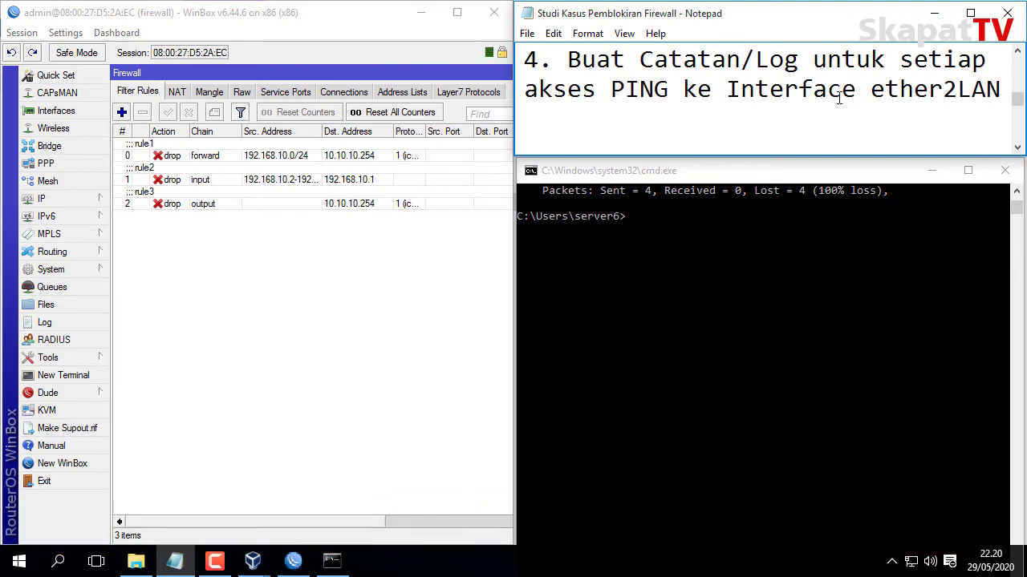
click(122, 113)
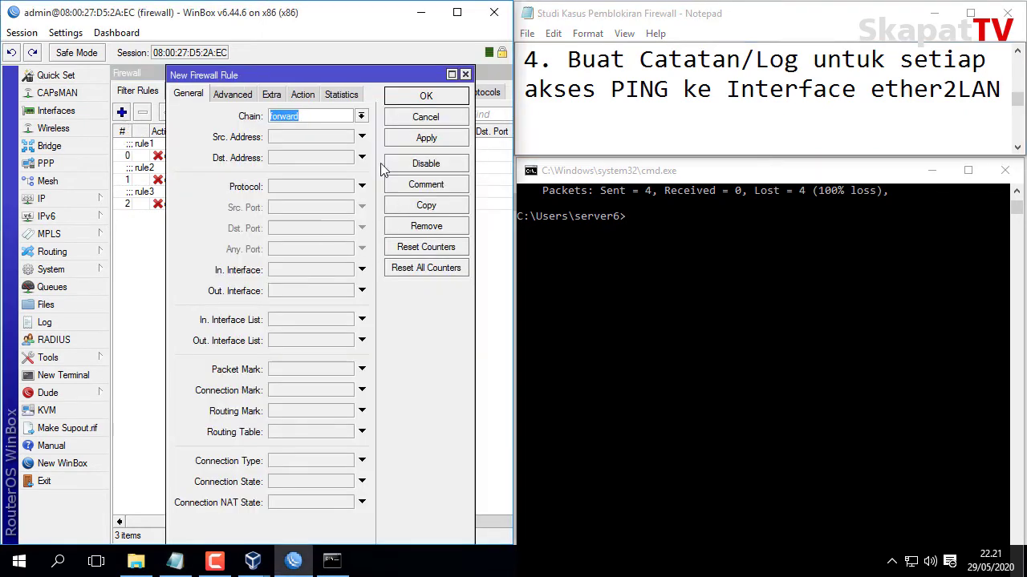
click(362, 118)
click(340, 139)
click(332, 141)
text(192.168)
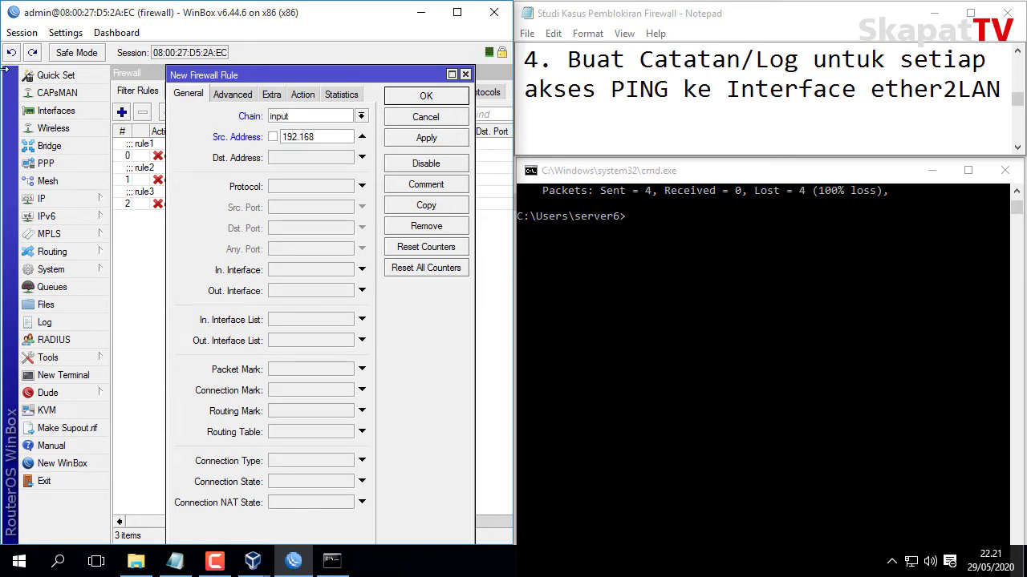
text(.10.2)
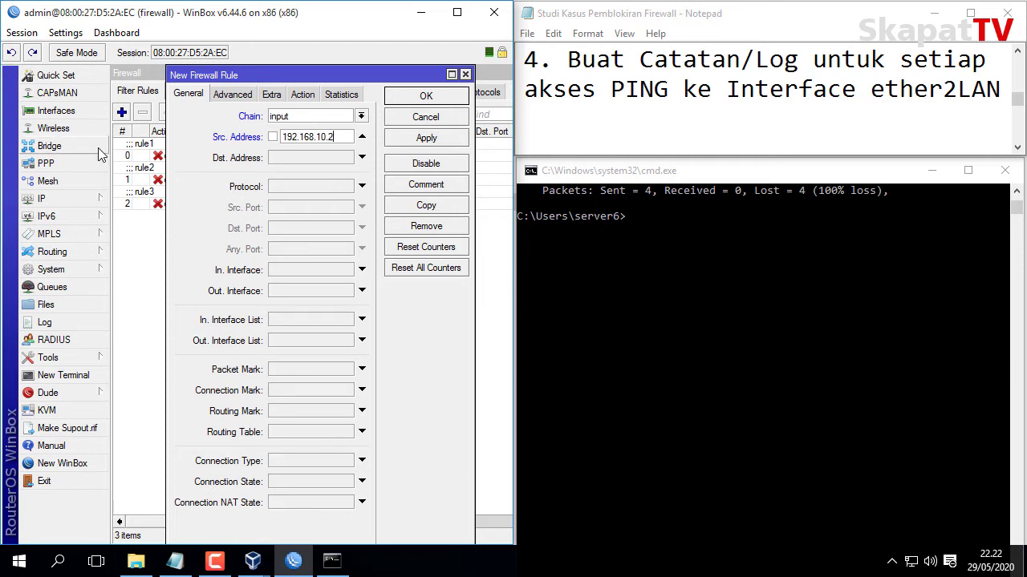
Restrict the rule to ICMP traffic arriving on interface ether2LAN.
click(285, 186)
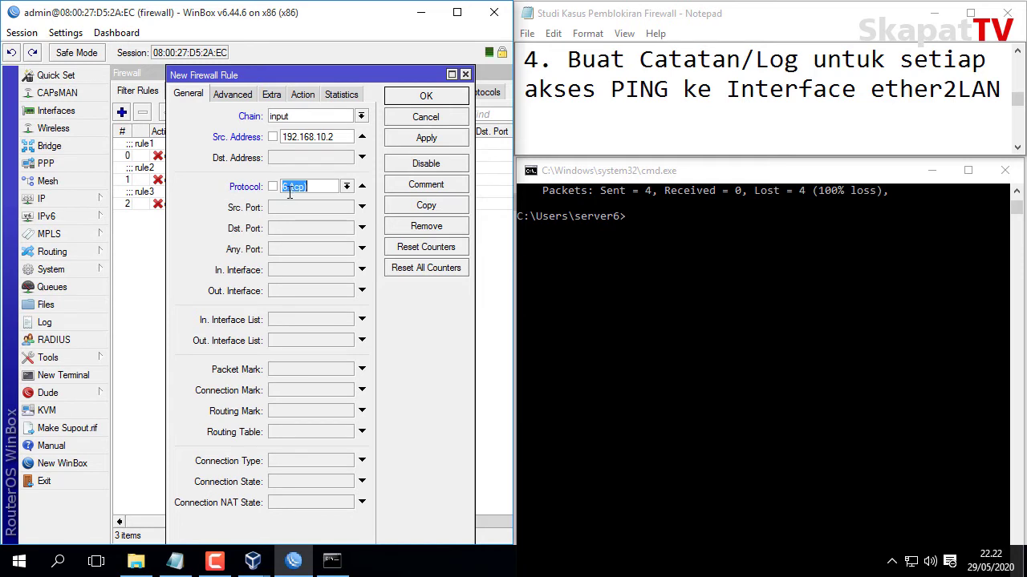
click(347, 188)
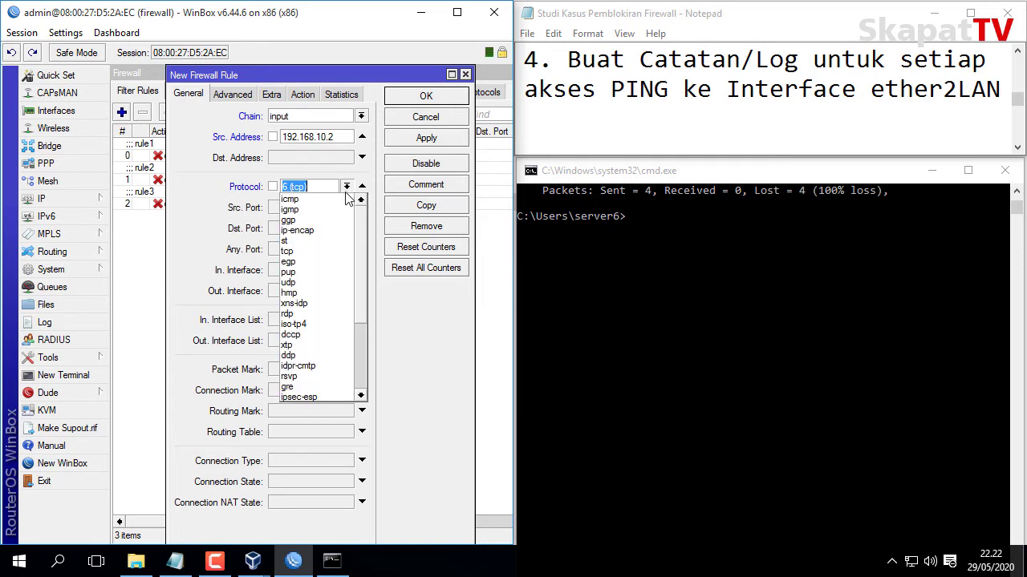
click(292, 198)
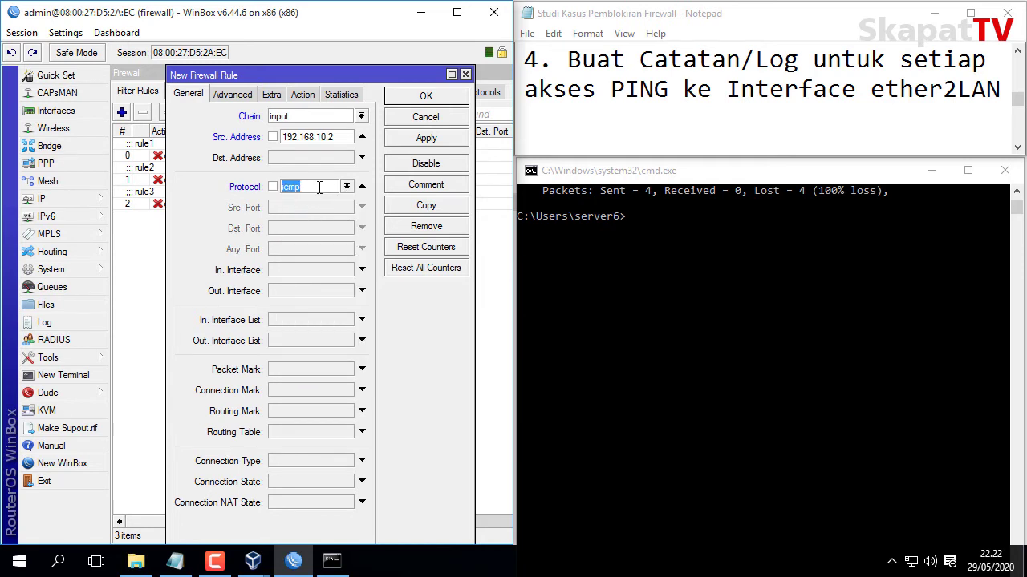
click(318, 187)
click(361, 270)
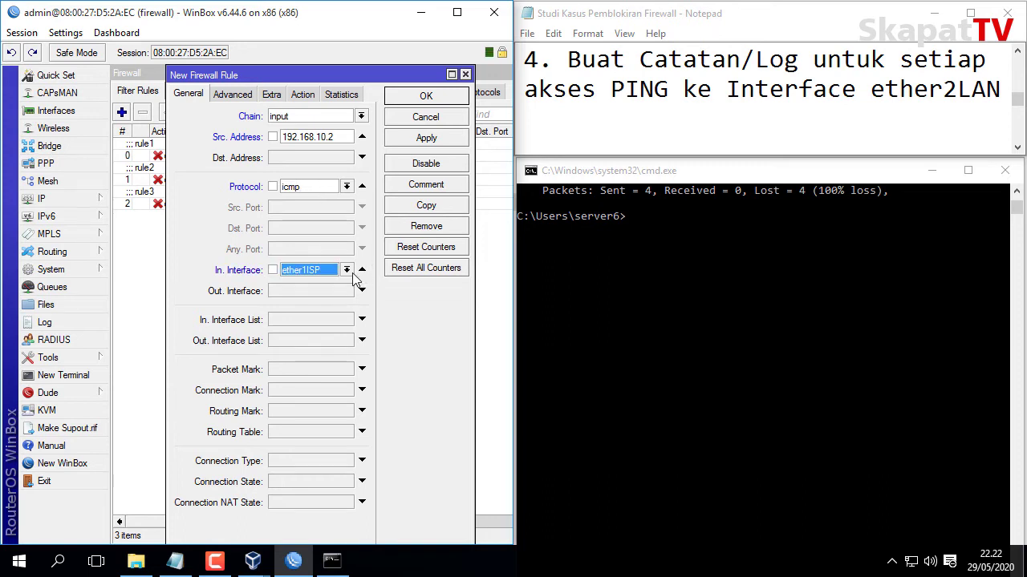
click(350, 271)
click(317, 332)
Set the action to log with logging enabled and prefix 'Catatan Akses', then save.
click(314, 94)
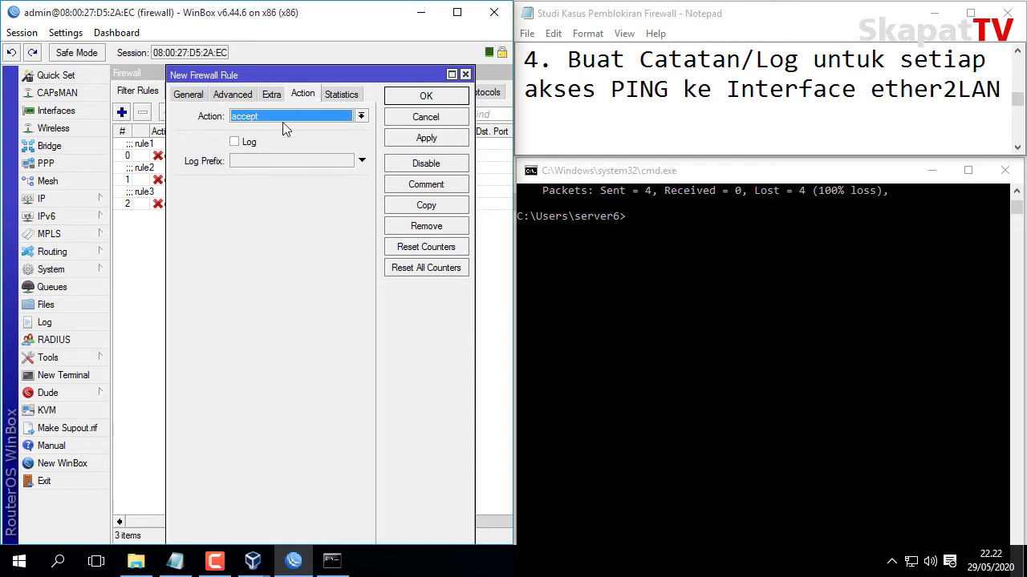
click(265, 115)
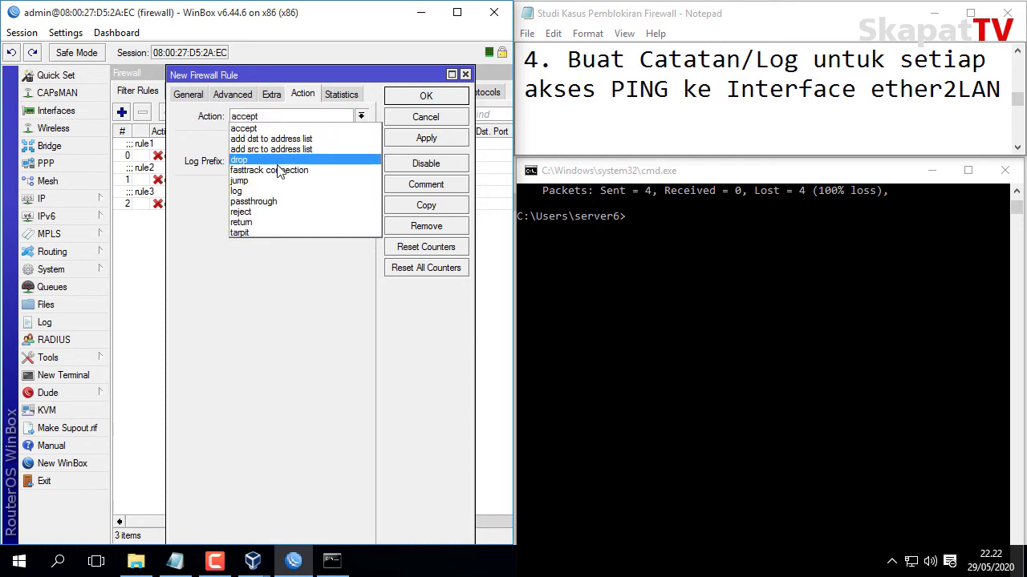
click(285, 191)
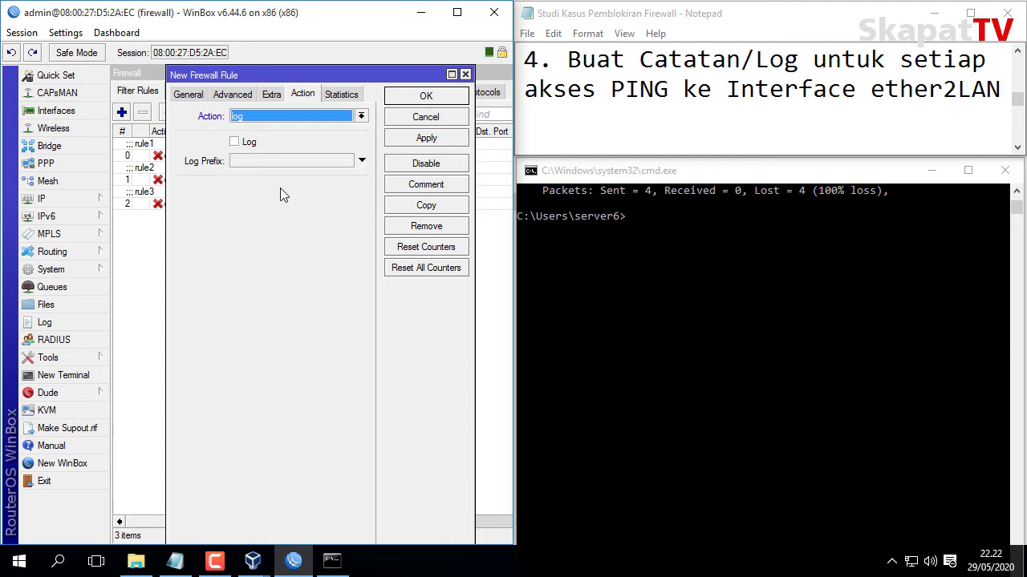
click(234, 142)
click(244, 162)
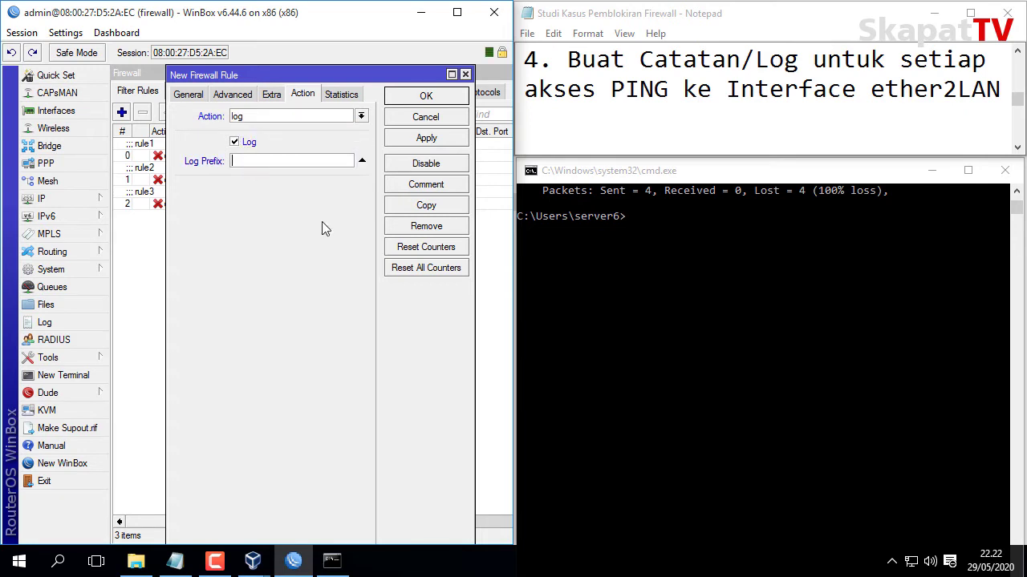
text(Catatan )
text(Ake)
text(es)
click(426, 140)
click(418, 95)
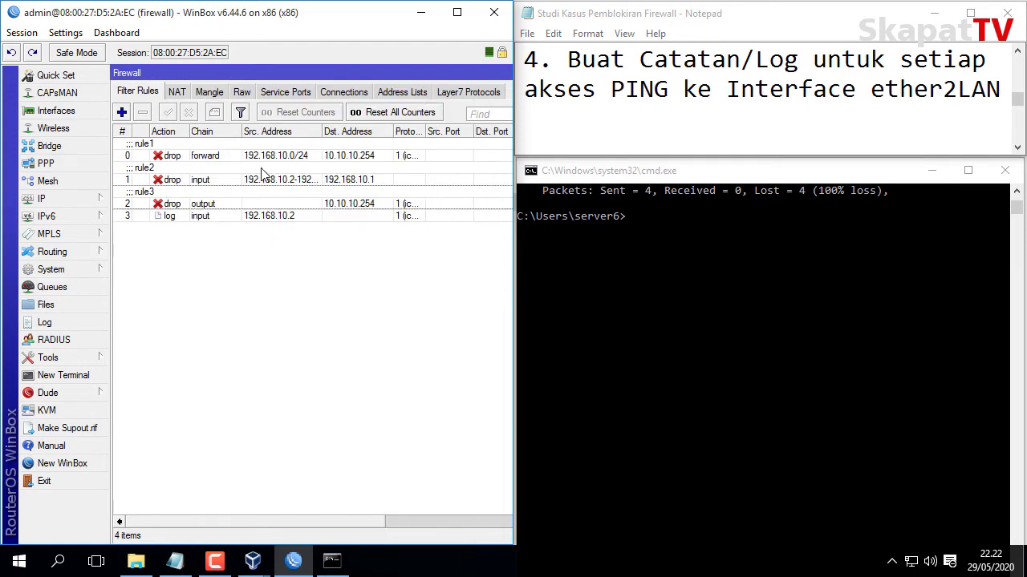
Comment the new log rule as 'rule4' and disable it.
click(177, 217)
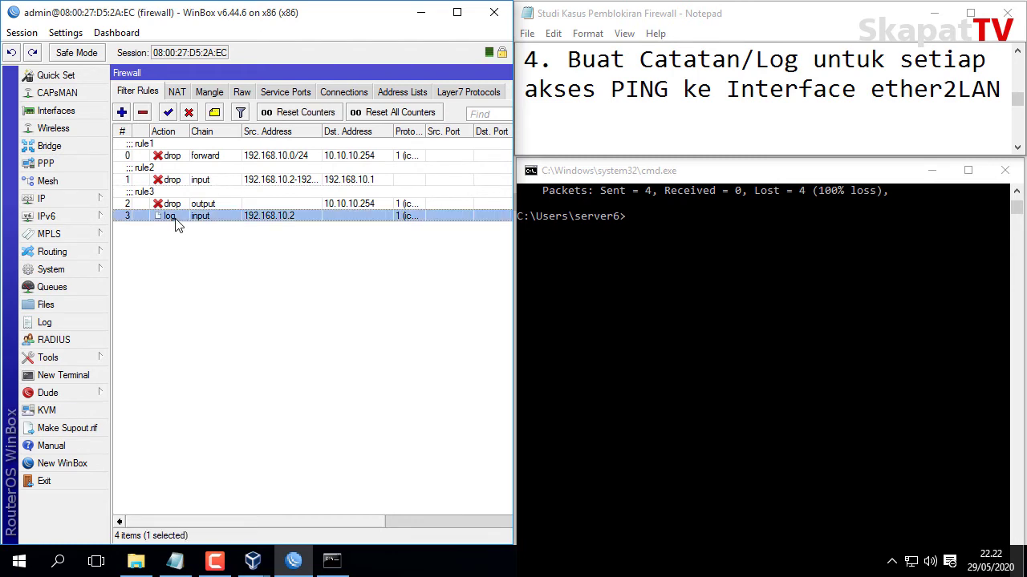
click(215, 112)
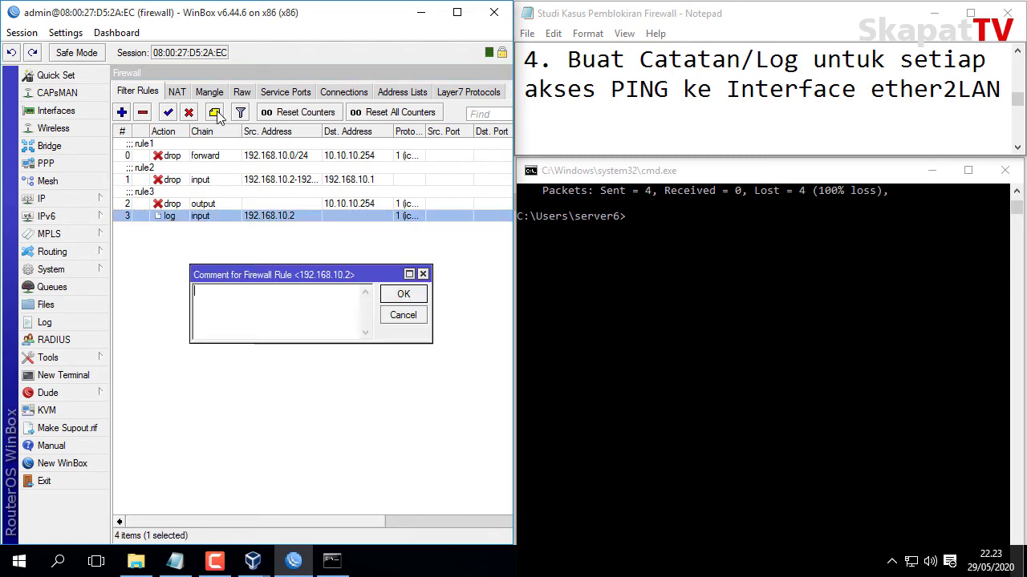
text(rul)
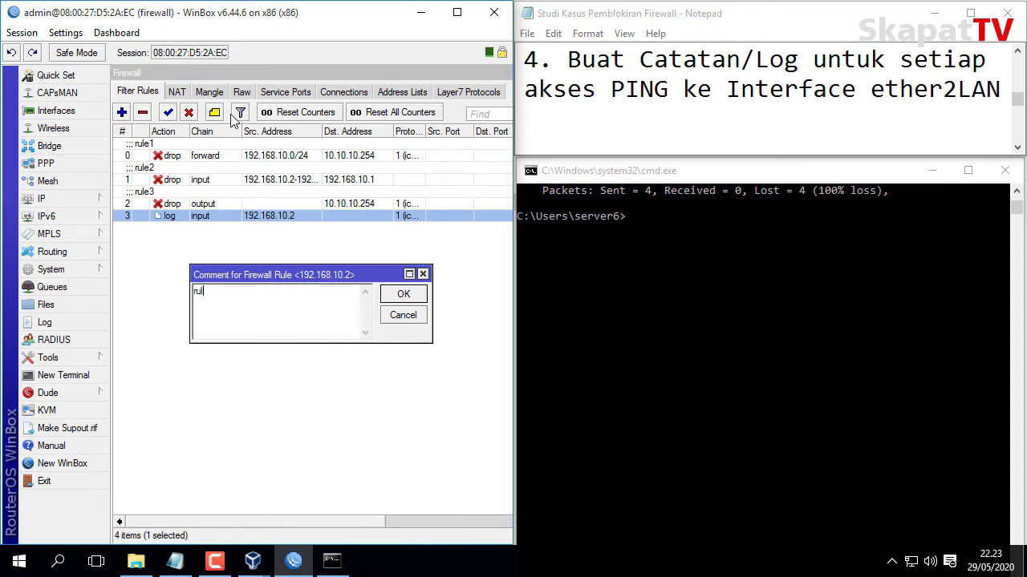
text(e4)
key(Return)
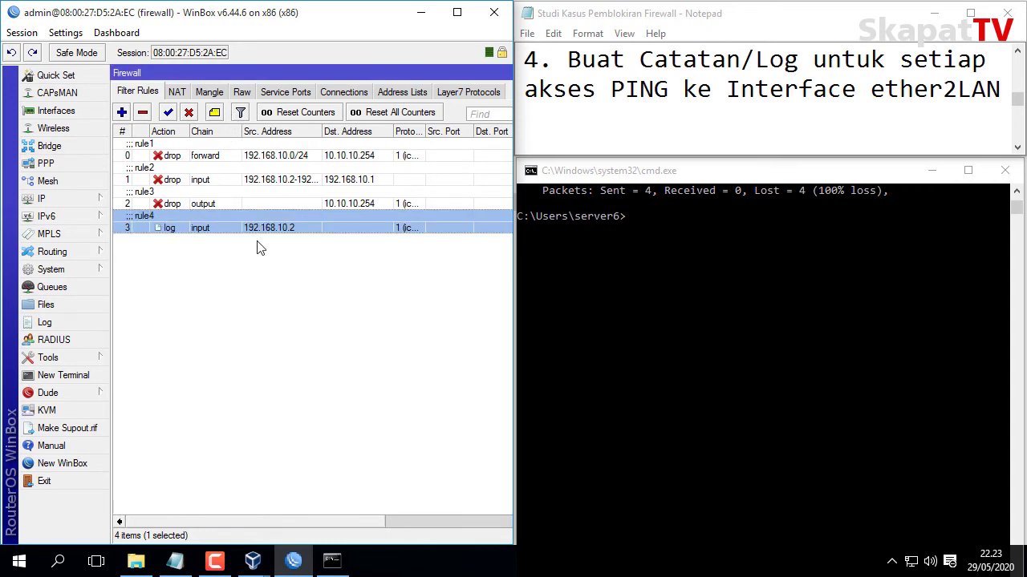
click(259, 246)
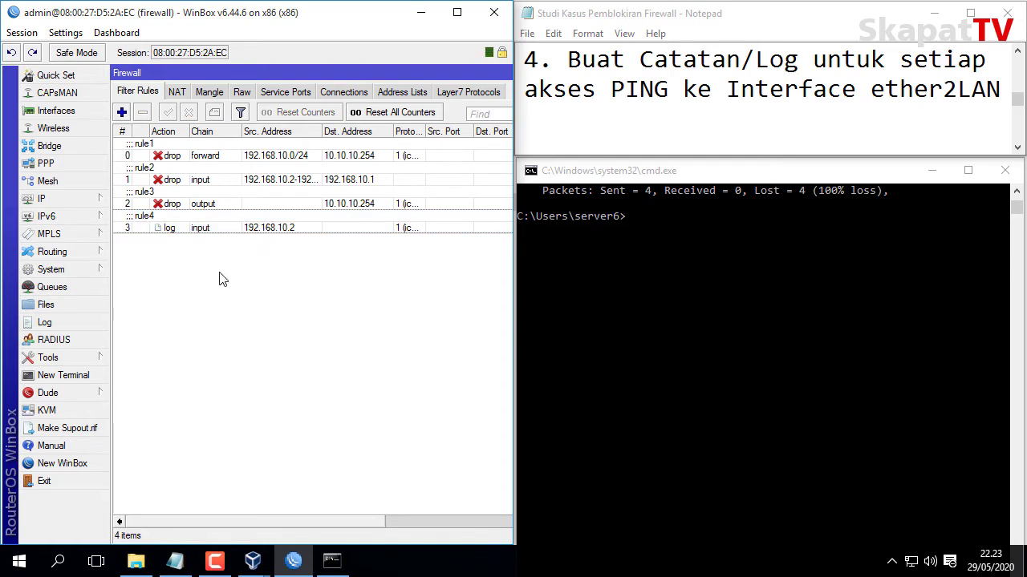
click(161, 231)
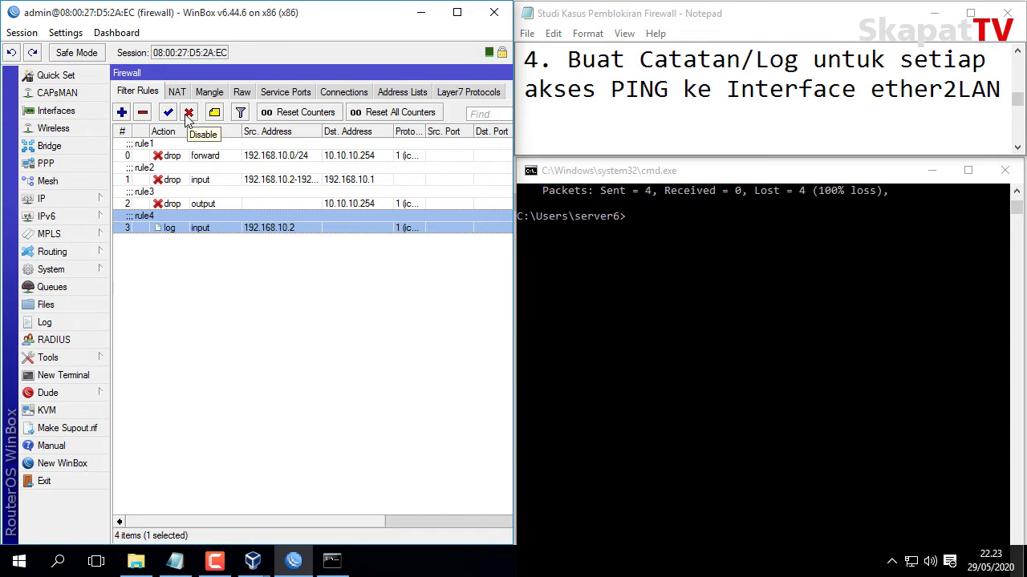
click(188, 113)
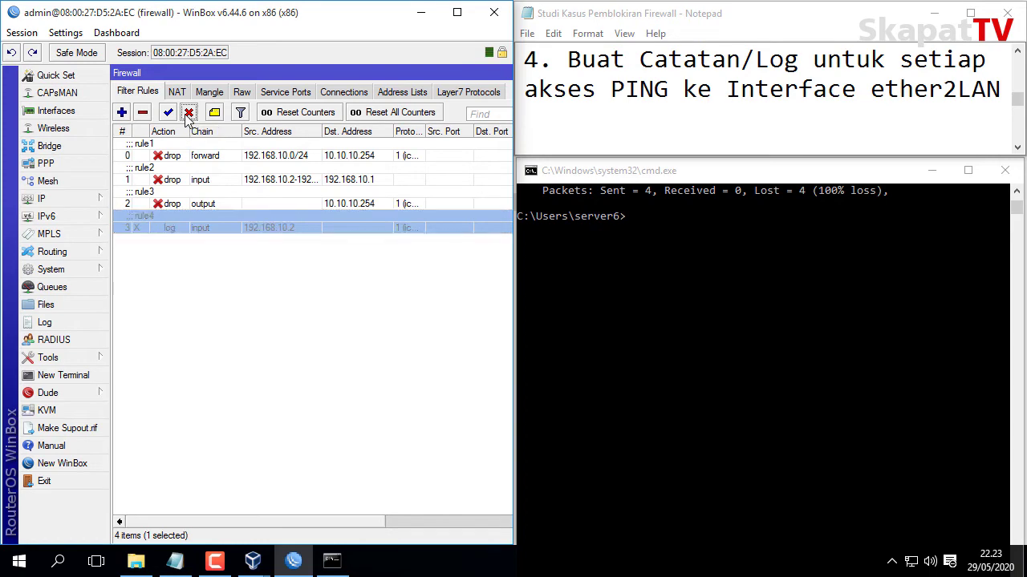
Open the router Log window and size it beneath the filter rule list.
click(76, 323)
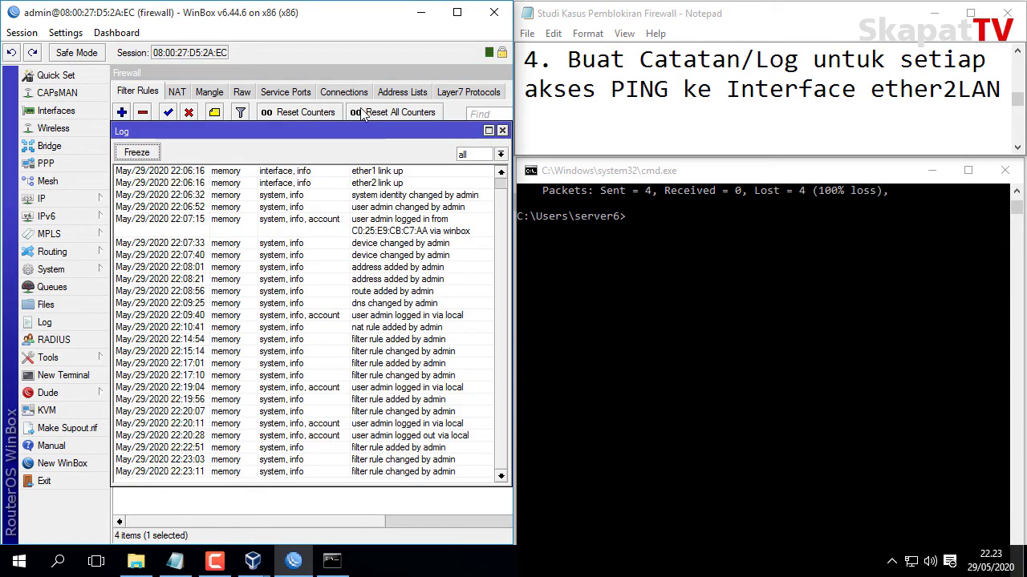
drag(369, 125, 389, 326)
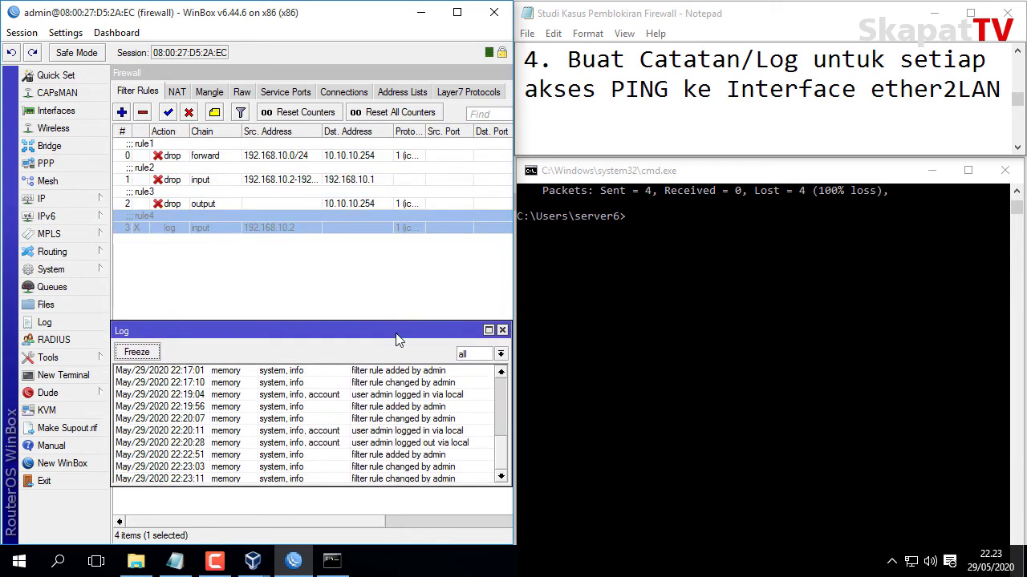
scroll(501, 423, up, 5)
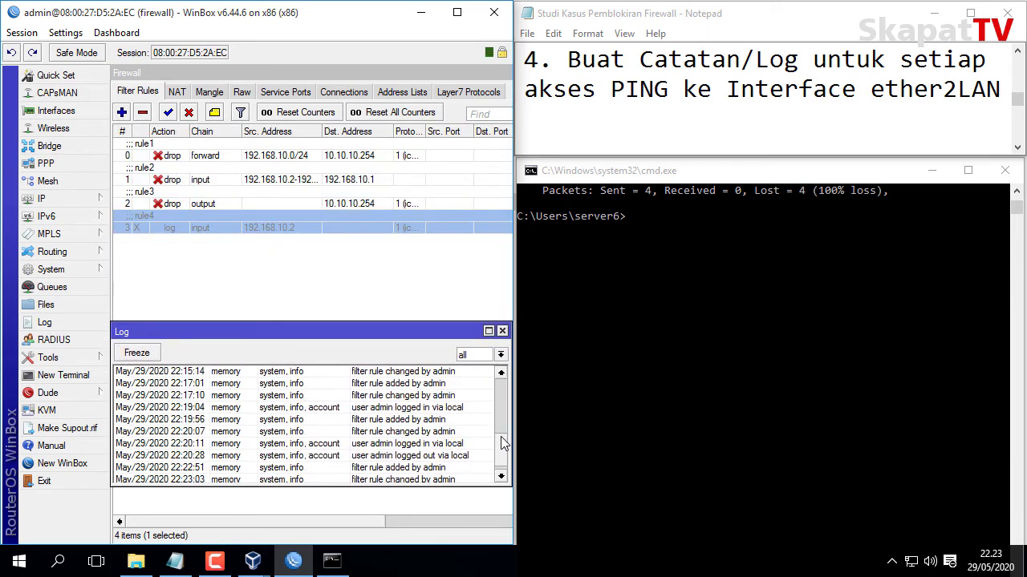
scroll(500, 422, down, 5)
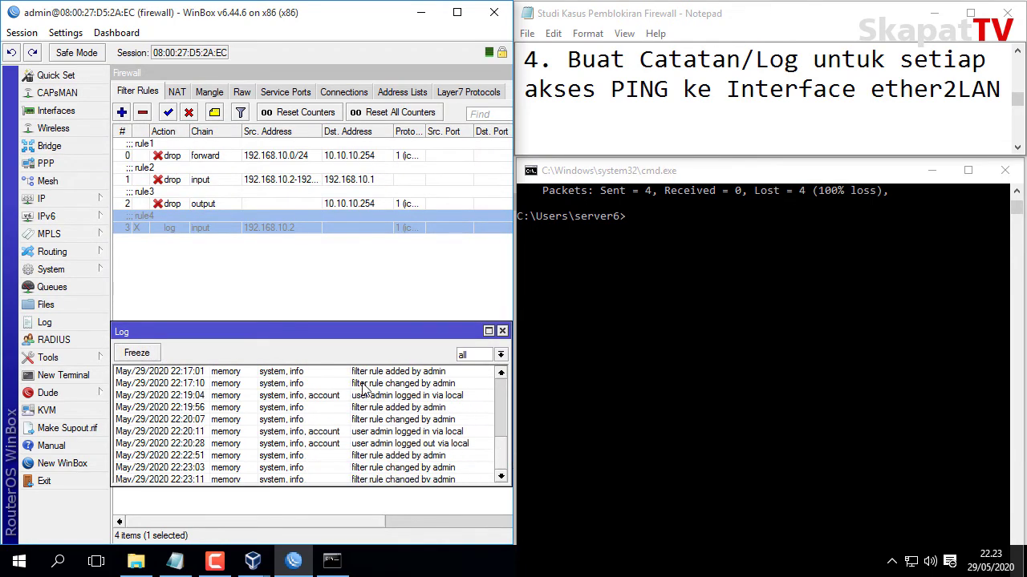
drag(344, 326, 356, 251)
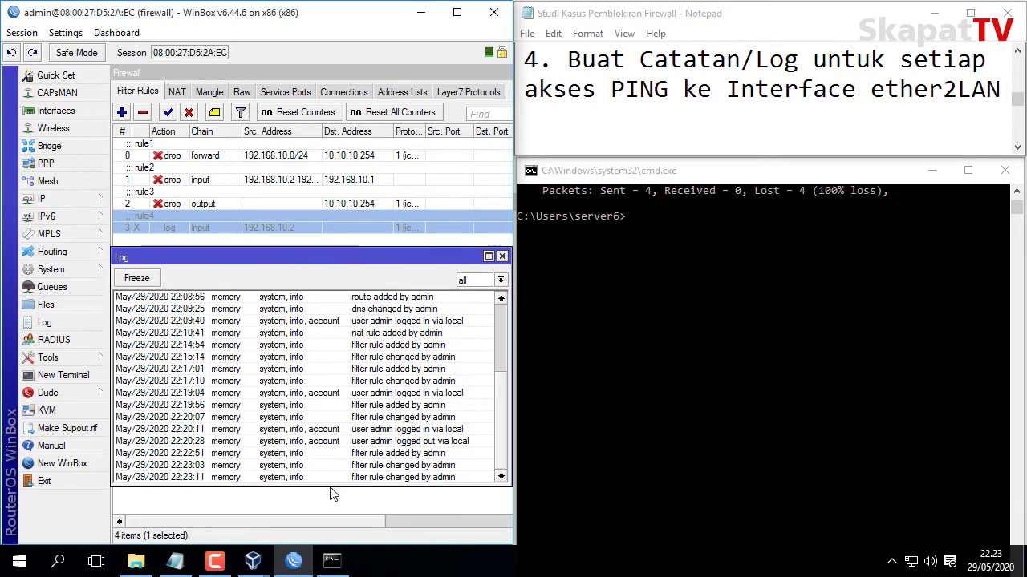
drag(335, 486, 348, 526)
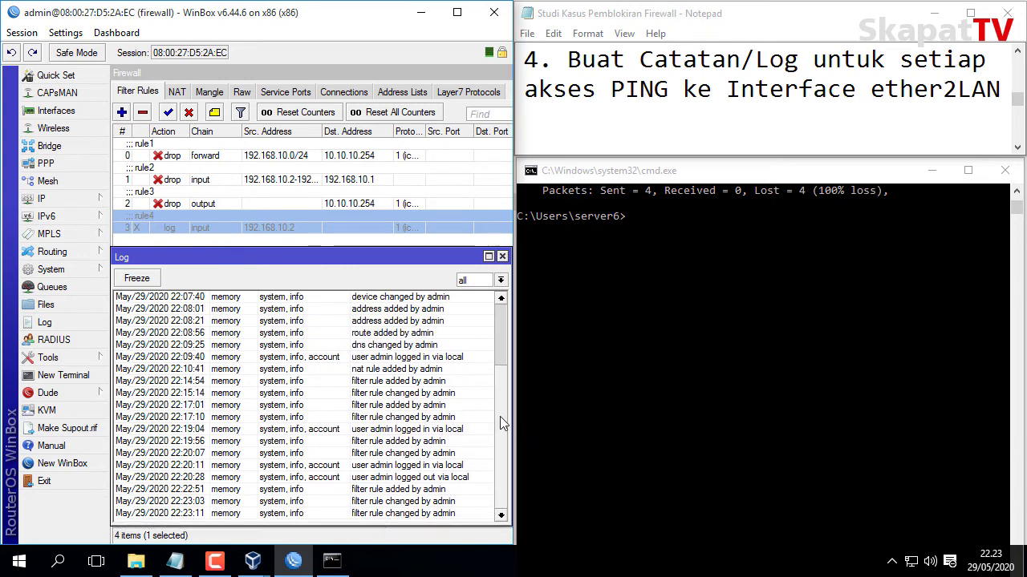
Ping 192.168.10.1 from Command Prompt and see the requests time out.
click(786, 175)
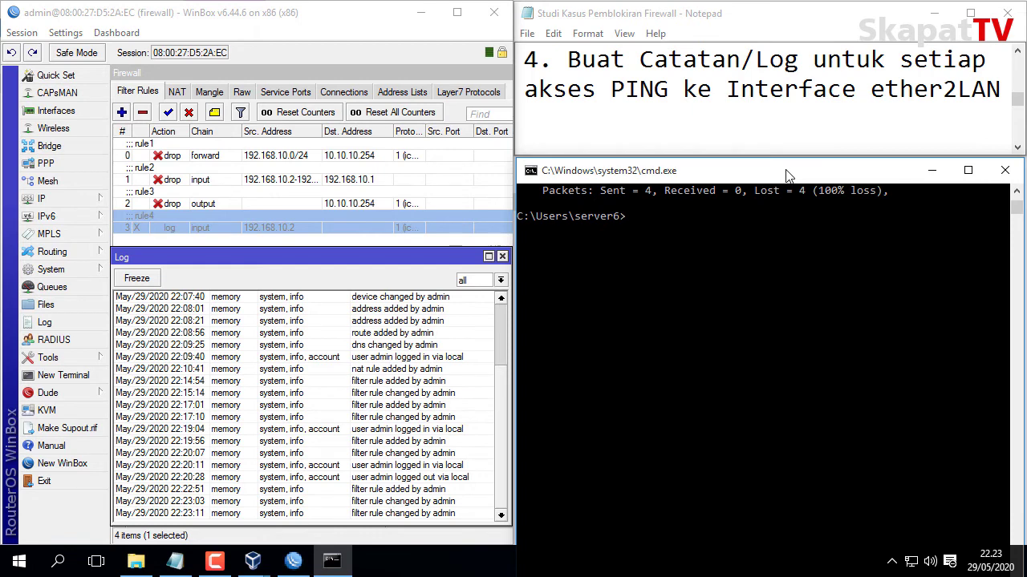
text(ping 192.168.10.1)
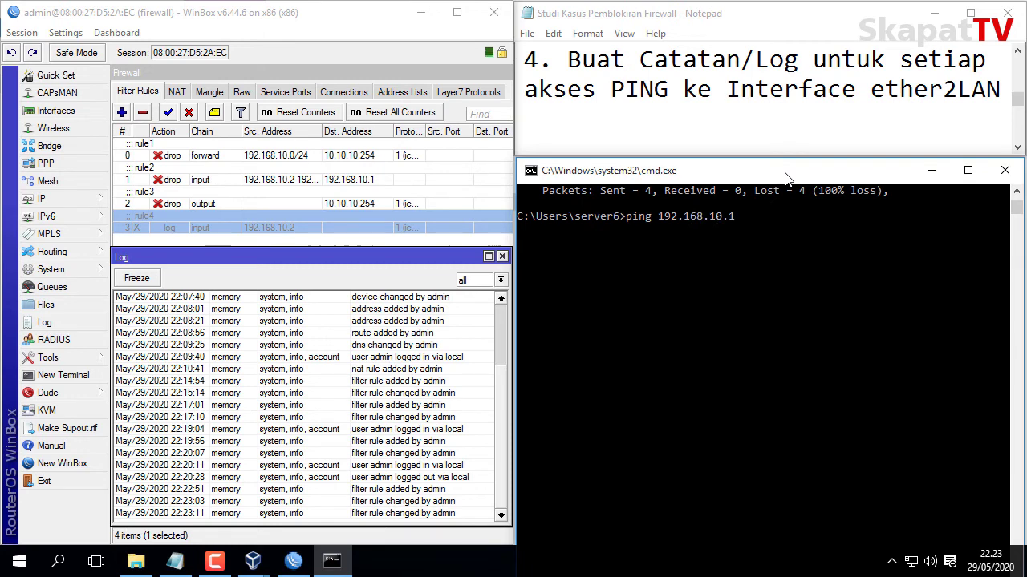
key(Return)
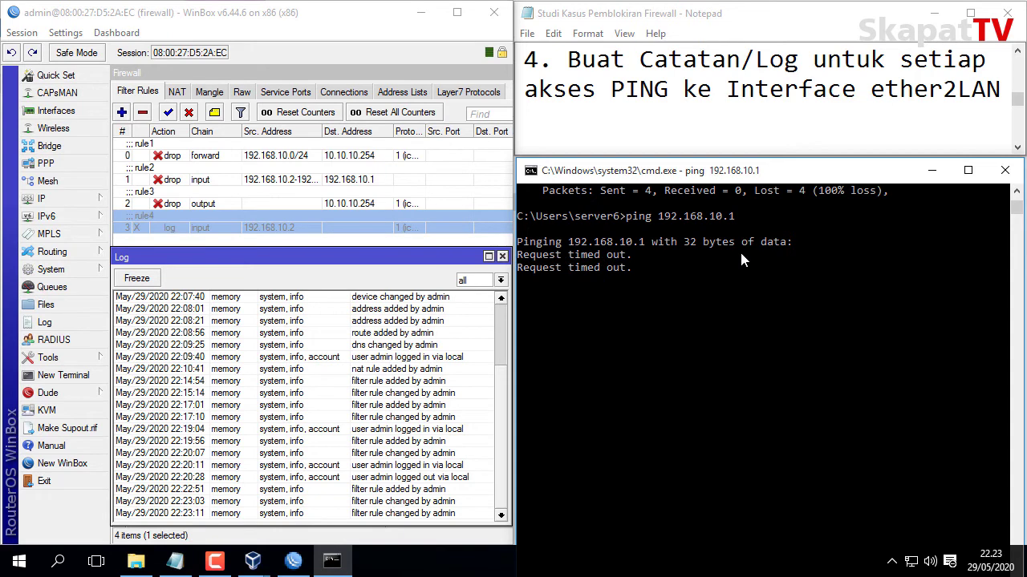
Disable rule2 and rerun the ping to 192.168.10.1 to get replies.
click(256, 188)
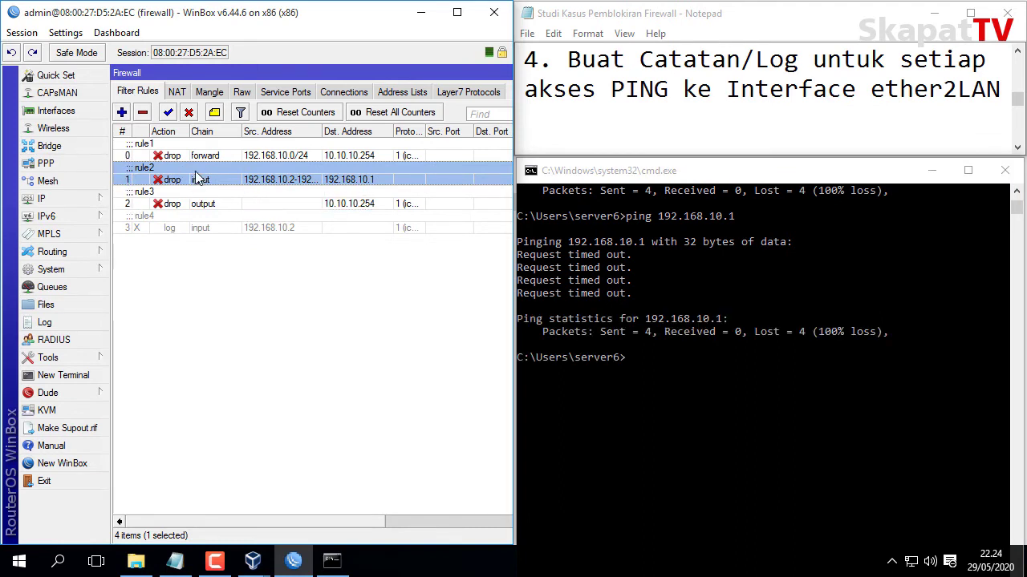
click(189, 112)
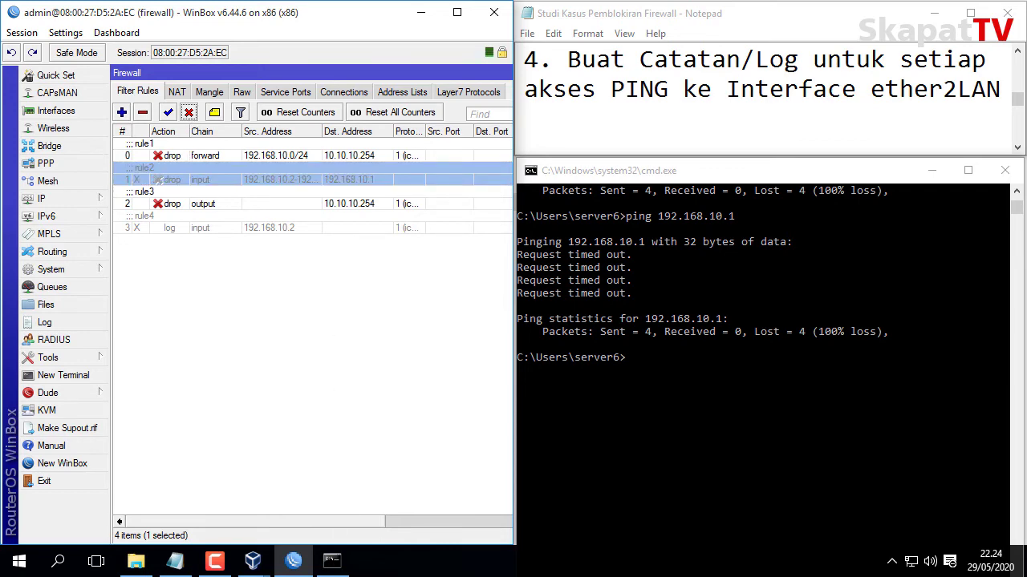
click(45, 323)
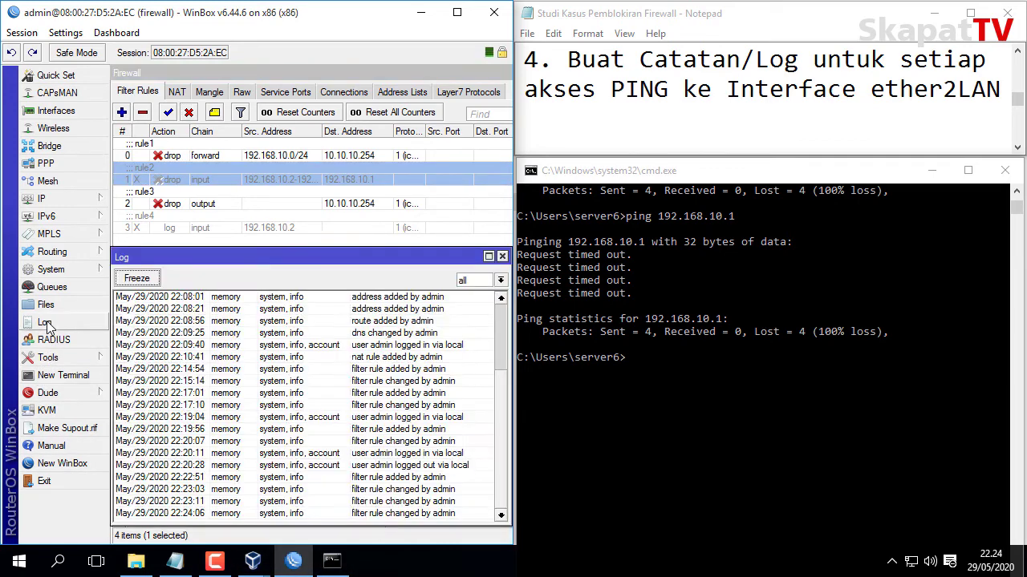
click(708, 176)
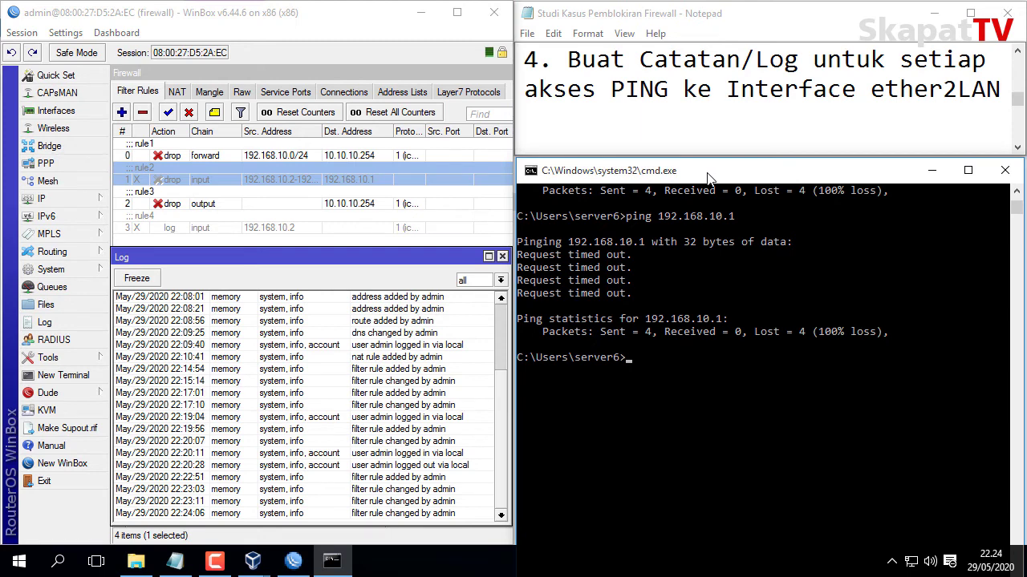
key(Up)
key(Return)
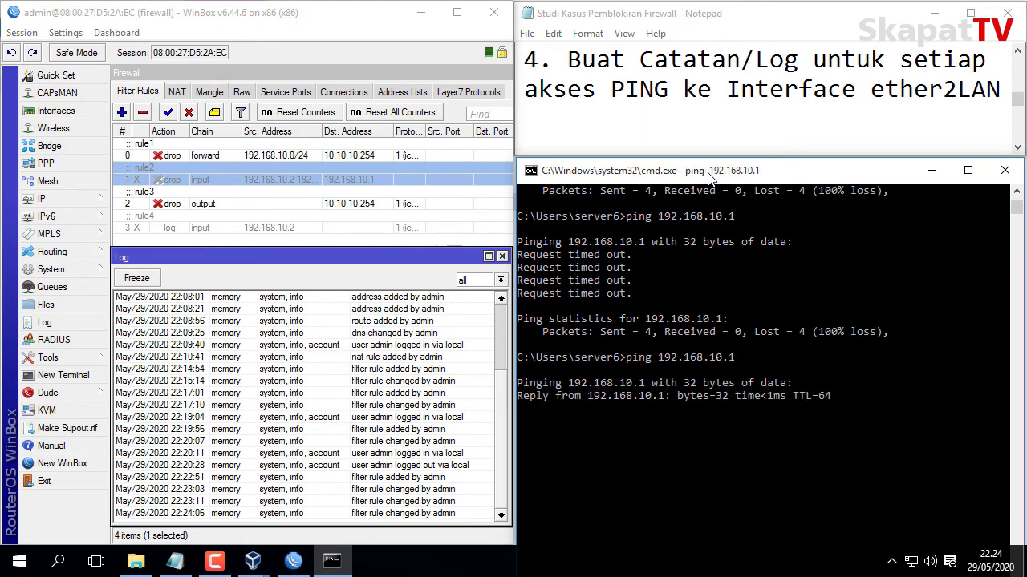
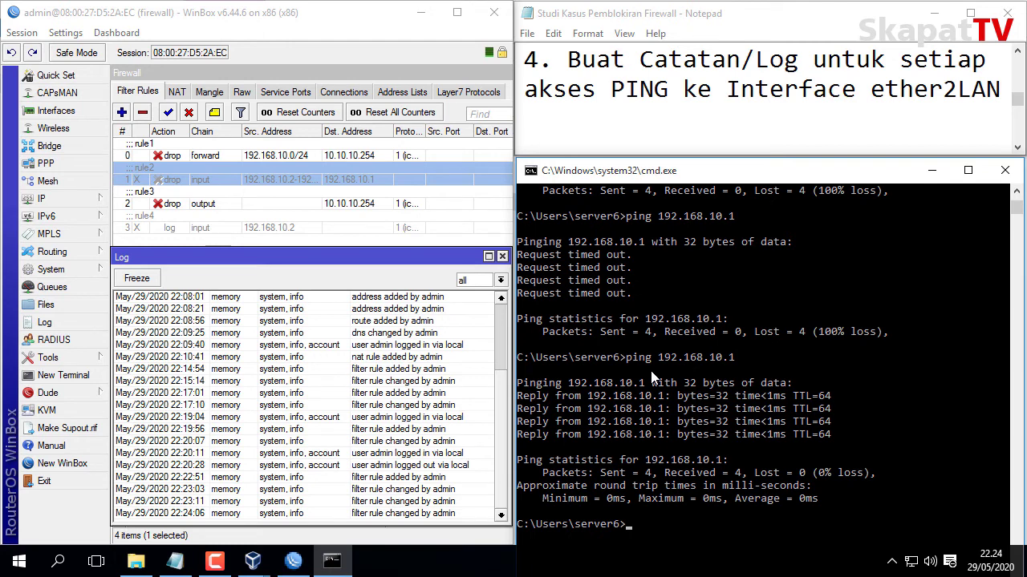
Enable the rule4 logging rule and open the router Log window.
click(289, 228)
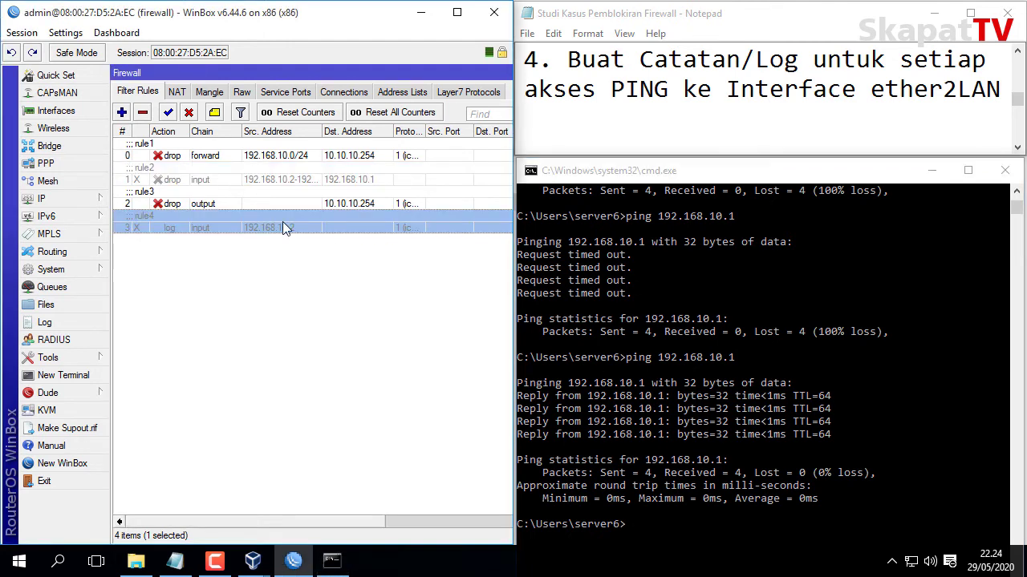
click(169, 113)
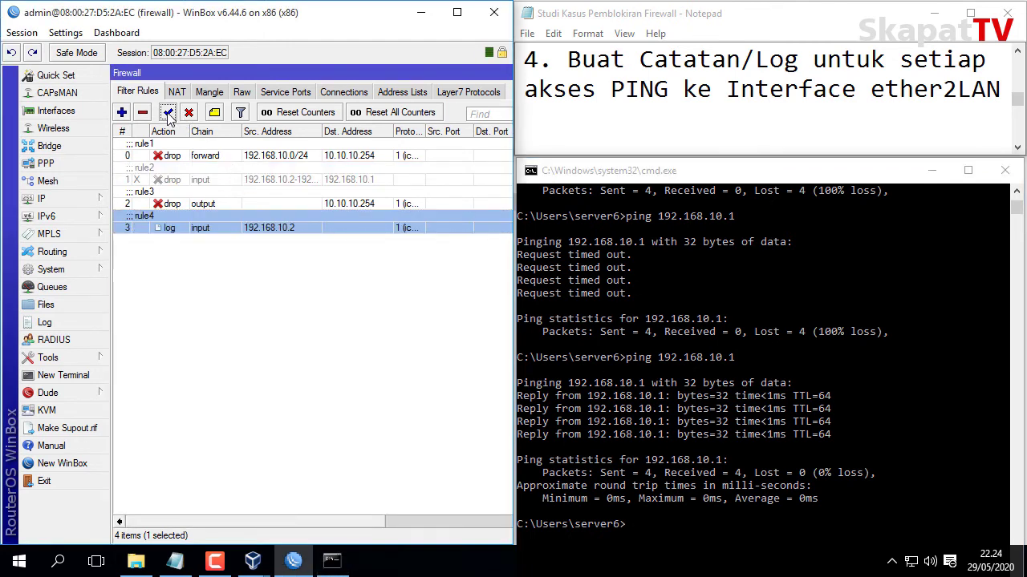
click(59, 323)
scroll(531, 477, down, 4)
scroll(531, 477, up, 2)
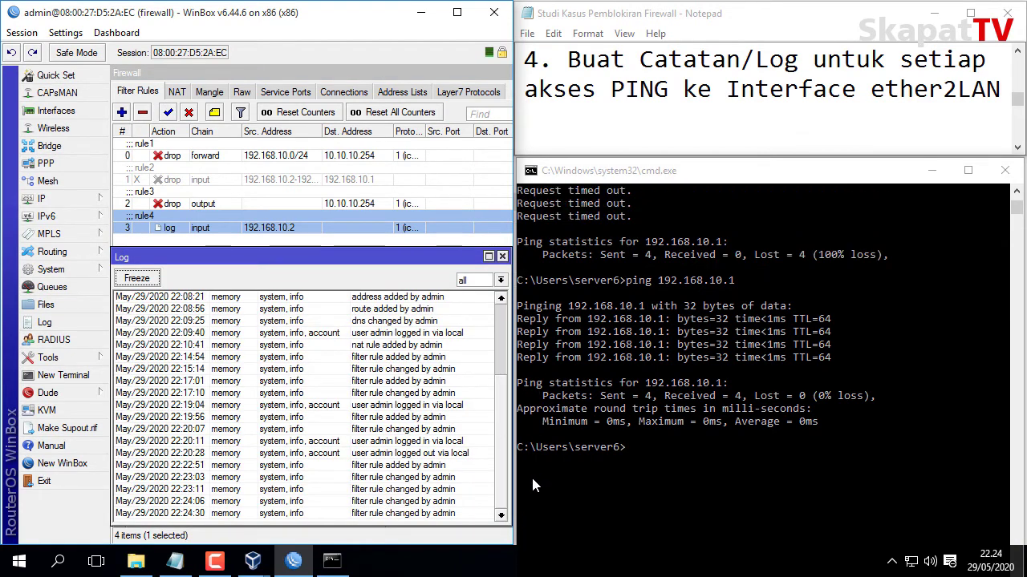
scroll(531, 475, down, 2)
scroll(530, 475, up, 1)
scroll(531, 475, down, 1)
Rerun the ping to 192.168.10.1 and check the Log for 'Catatan Akses' firewall entries.
click(680, 456)
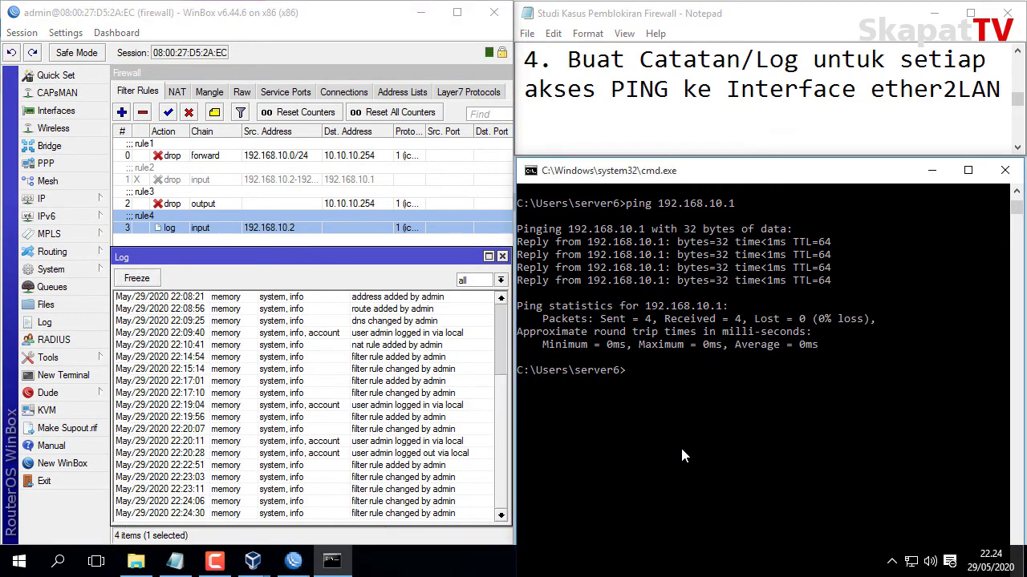
key(Up)
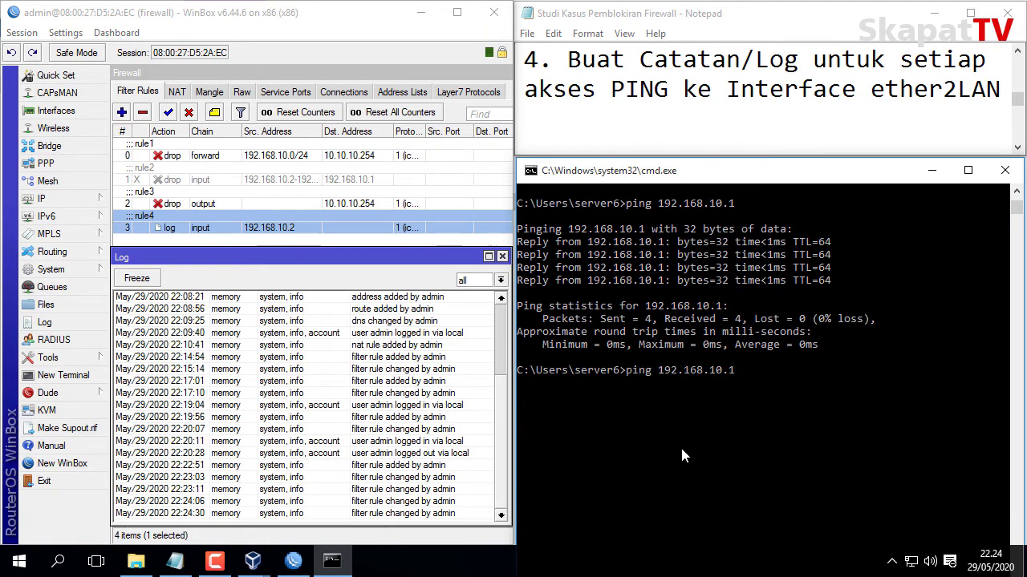
key(Return)
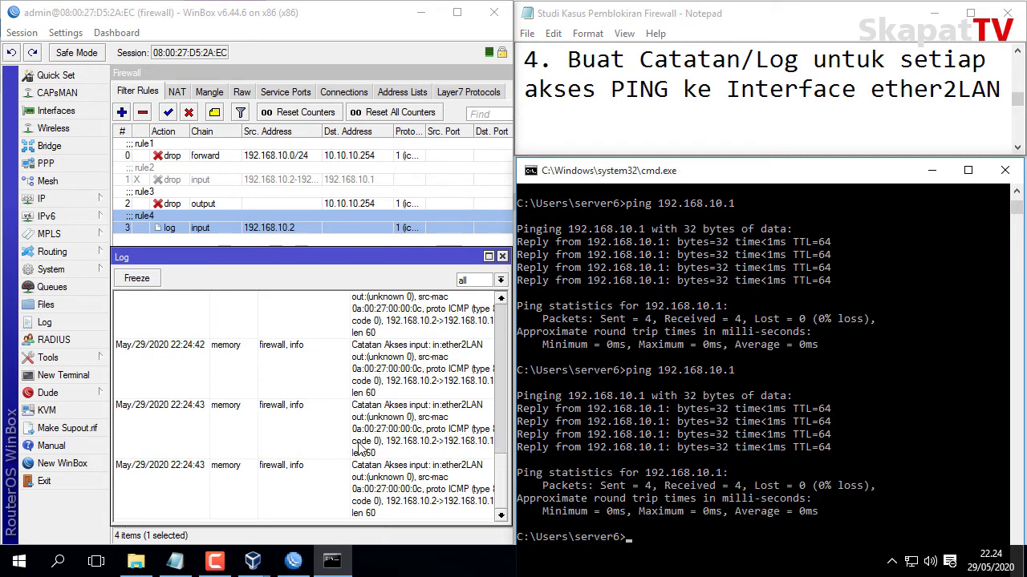
click(393, 426)
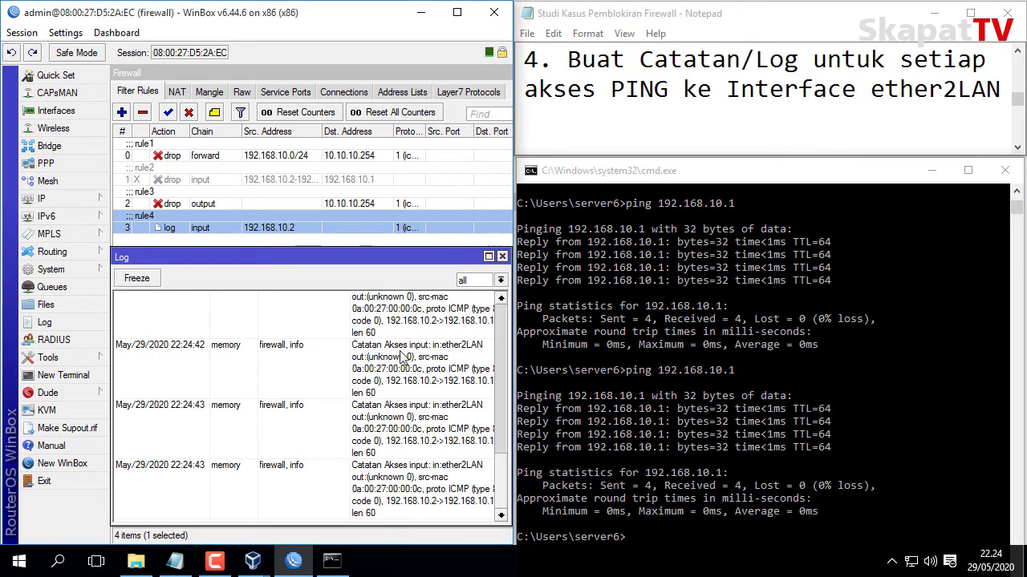
scroll(446, 365, up, 3)
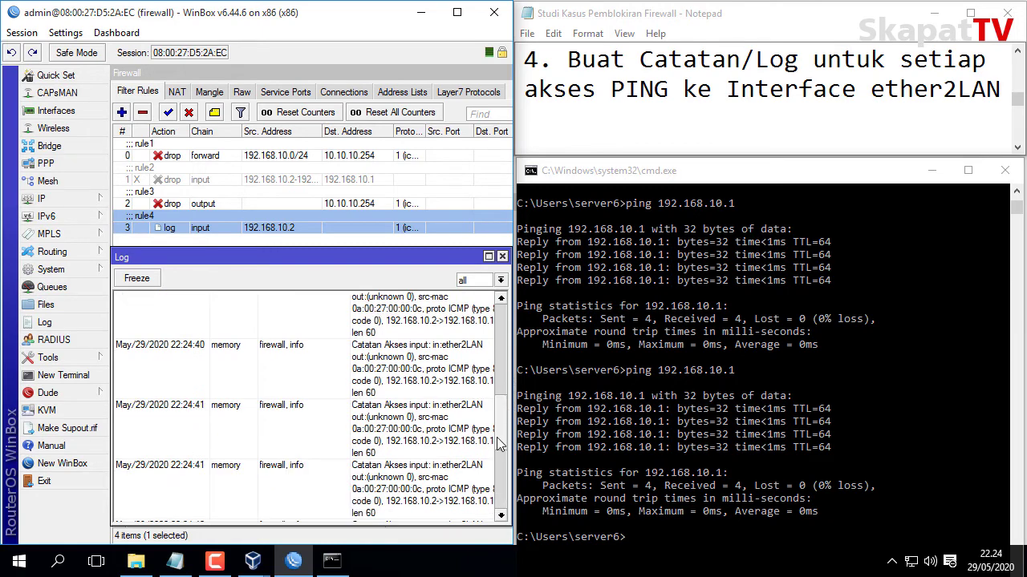
scroll(497, 444, down, 3)
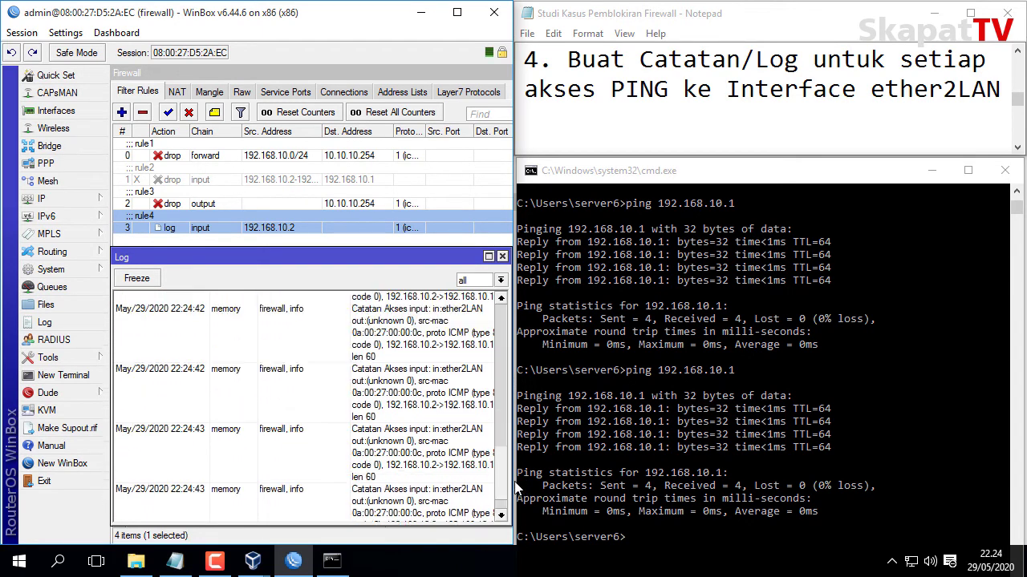
mouse_move(517, 513)
mouse_down()
mouse_move(506, 401)
mouse_move(506, 501)
mouse_up()
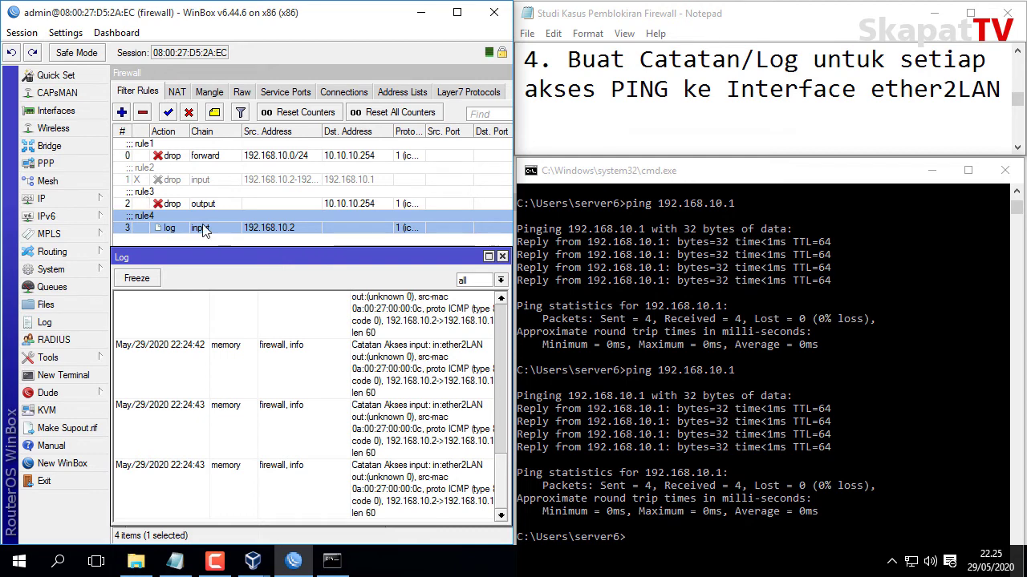
Advance the task notes to task 5 and add a blank line after it.
click(778, 142)
click(1017, 148)
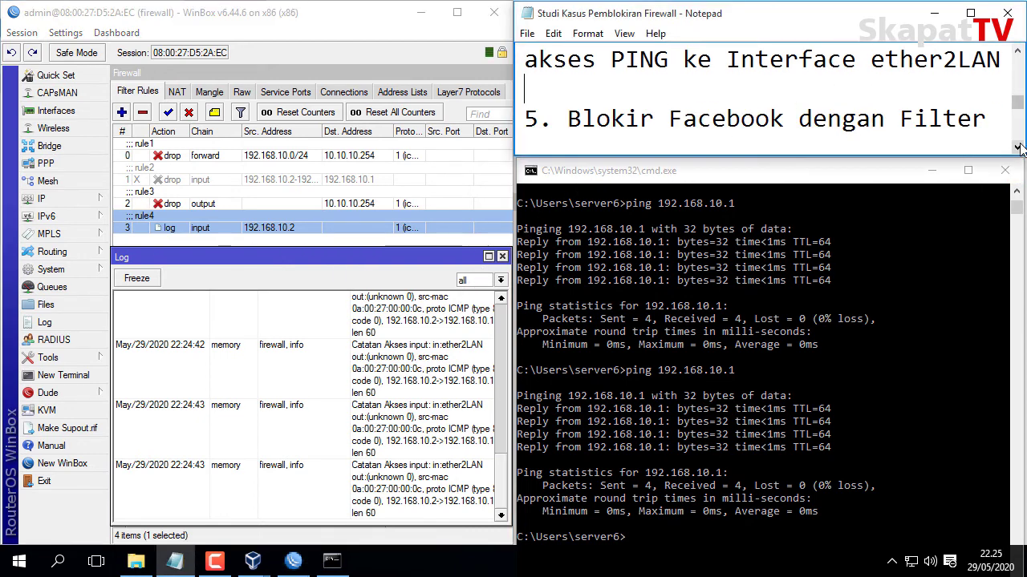
click(1017, 148)
click(1017, 147)
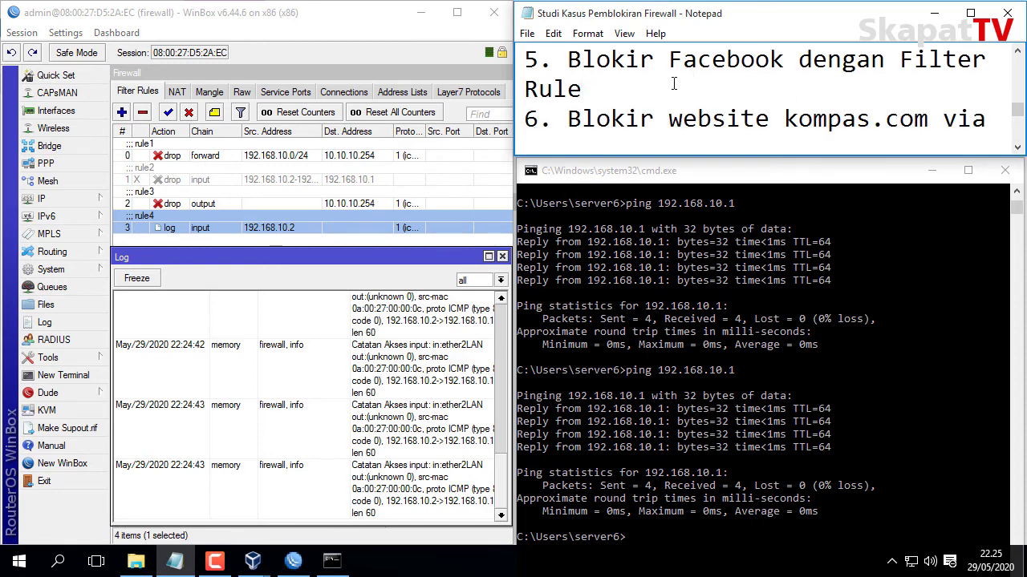
key(Return)
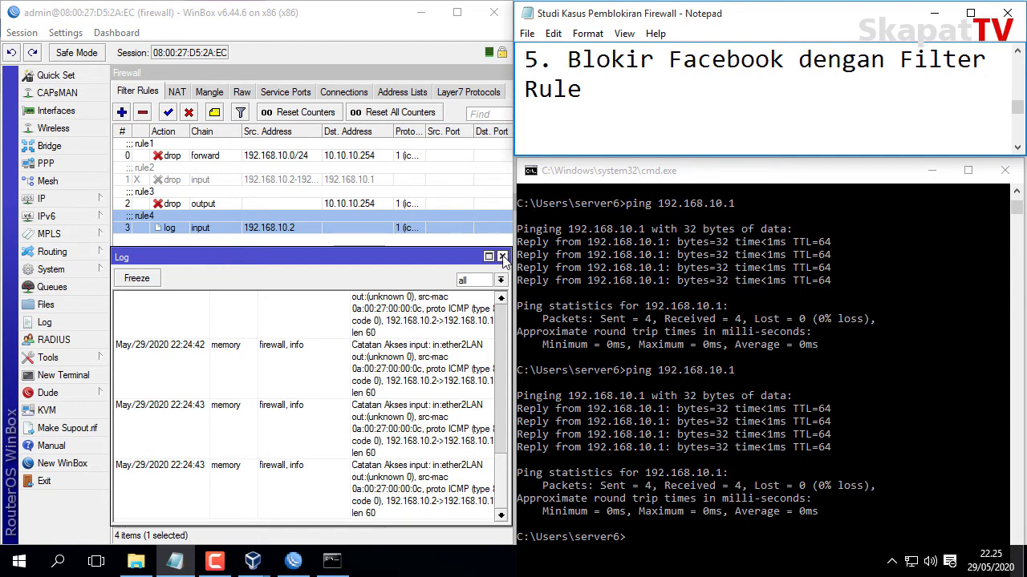
Close the Log window and re-enable rule2, then return to the command prompt.
click(503, 258)
click(203, 182)
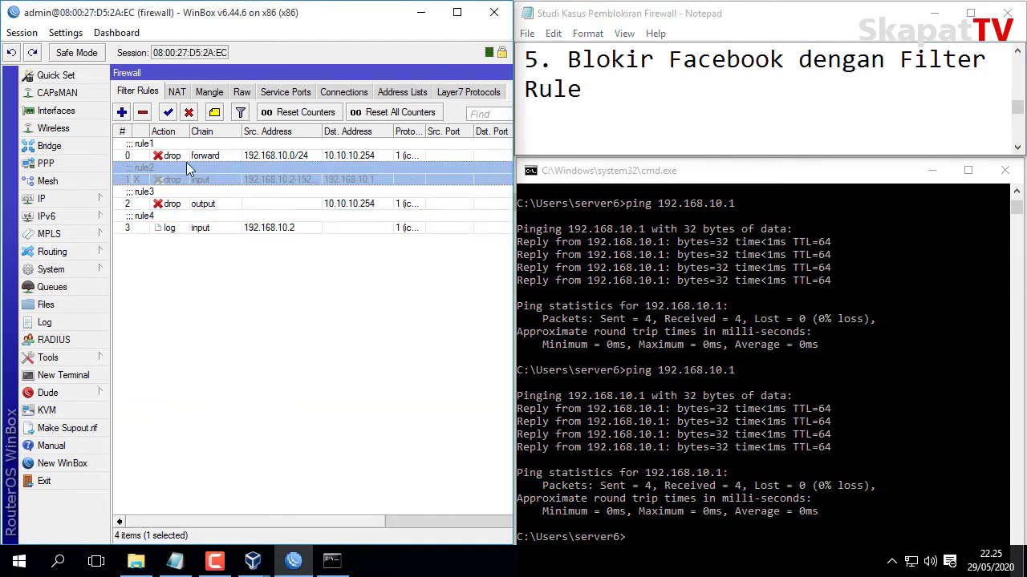
click(169, 113)
click(215, 309)
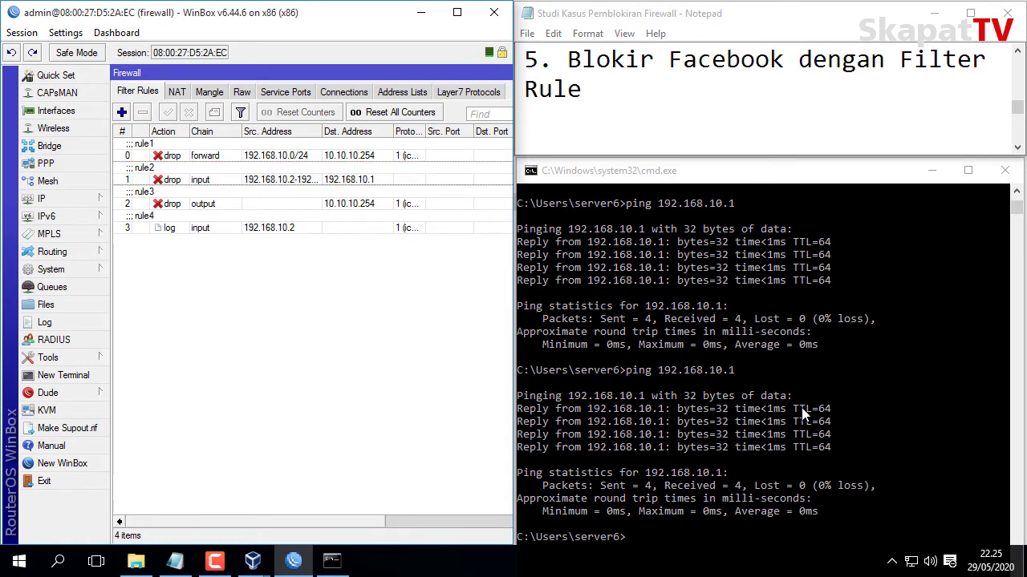
click(806, 305)
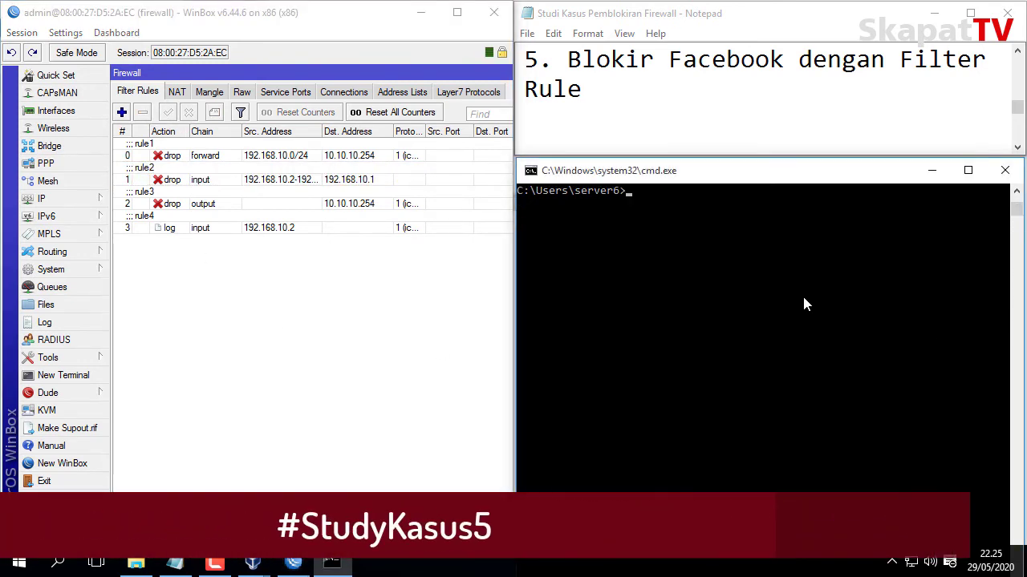
Start a new forward-chain filter rule matching TCP destination port 443.
click(122, 114)
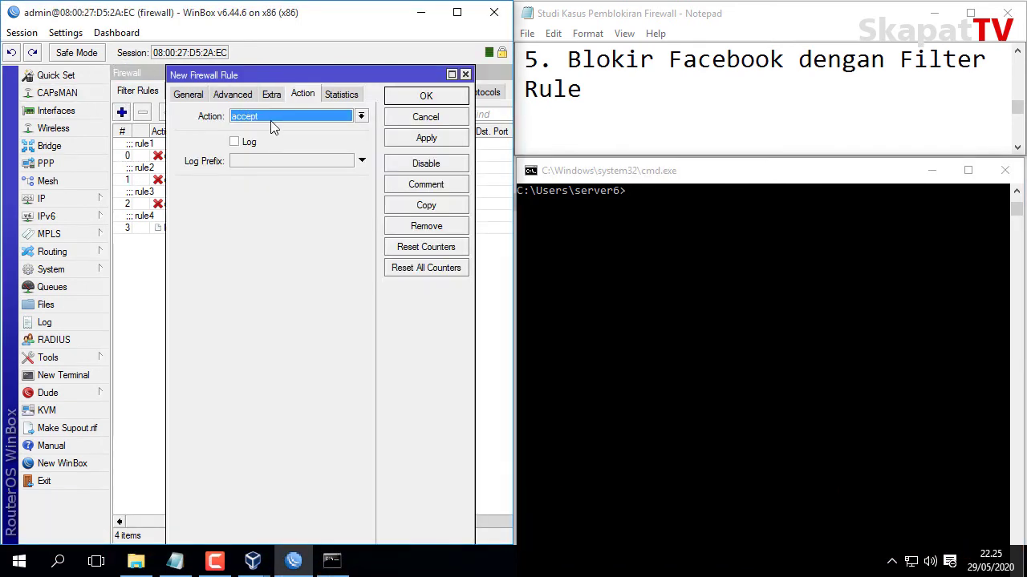
click(185, 94)
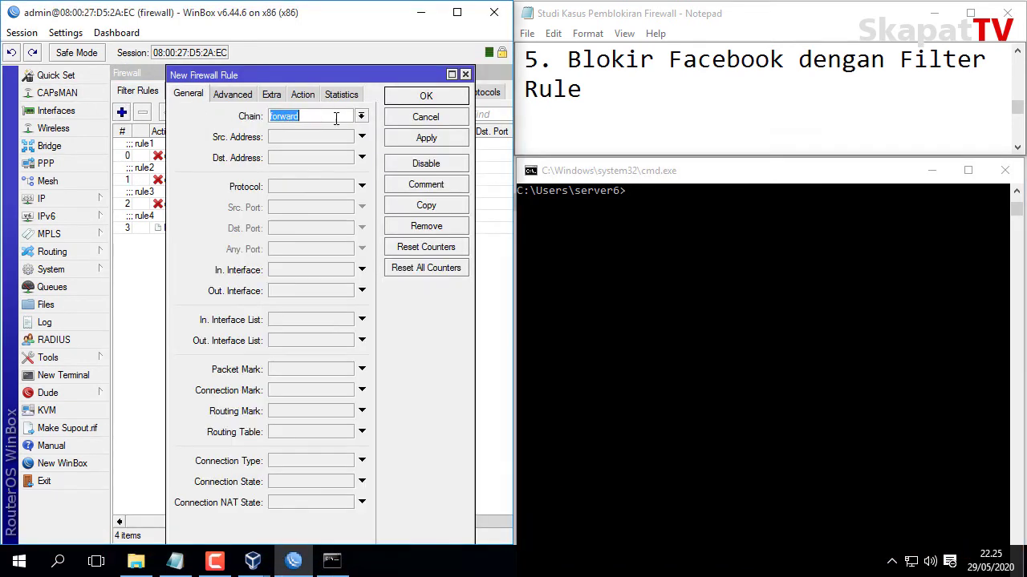
click(338, 118)
click(285, 186)
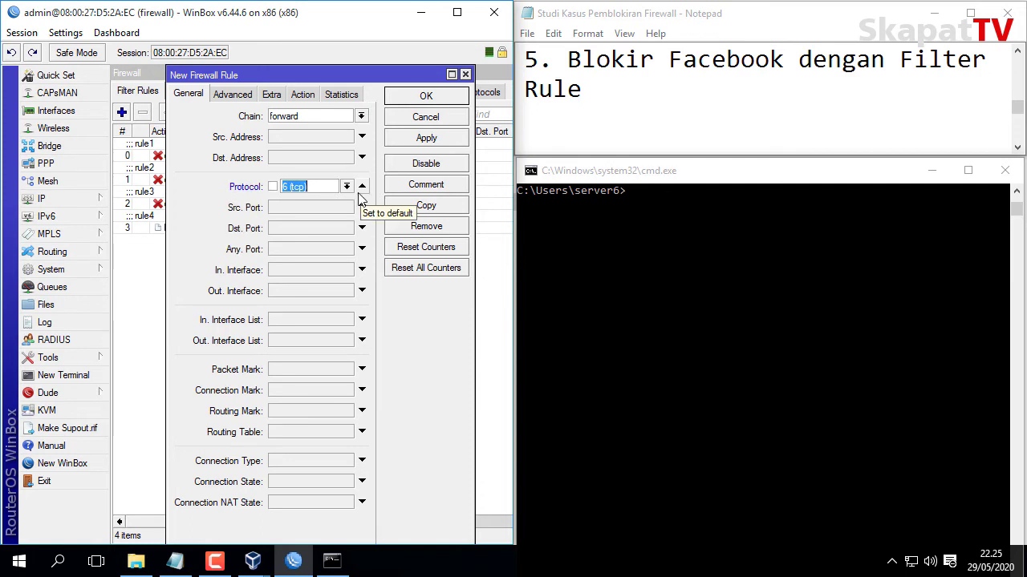
click(294, 231)
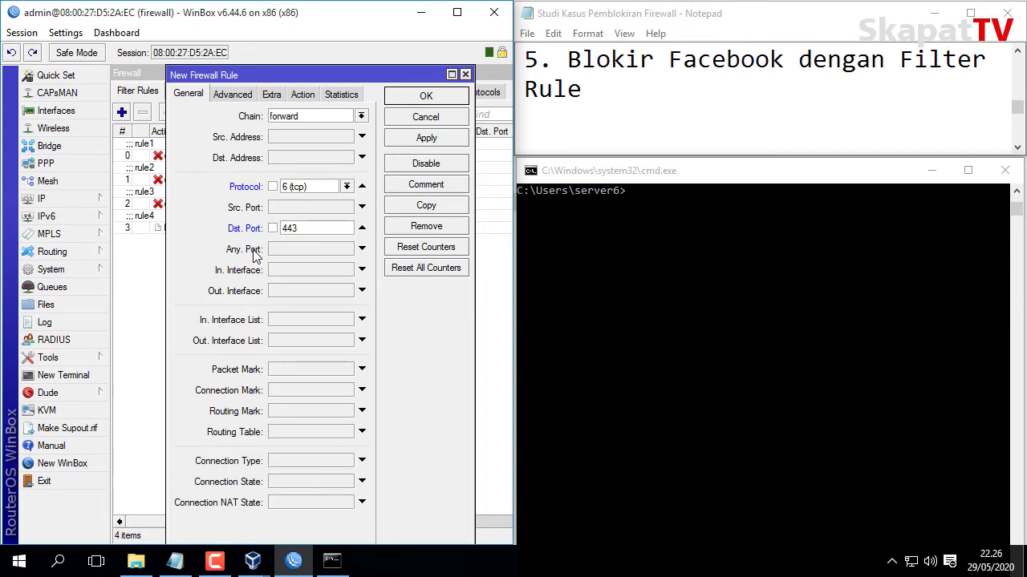
Match TLS host *facebook.com, set the action to drop, and apply the rule.
click(232, 95)
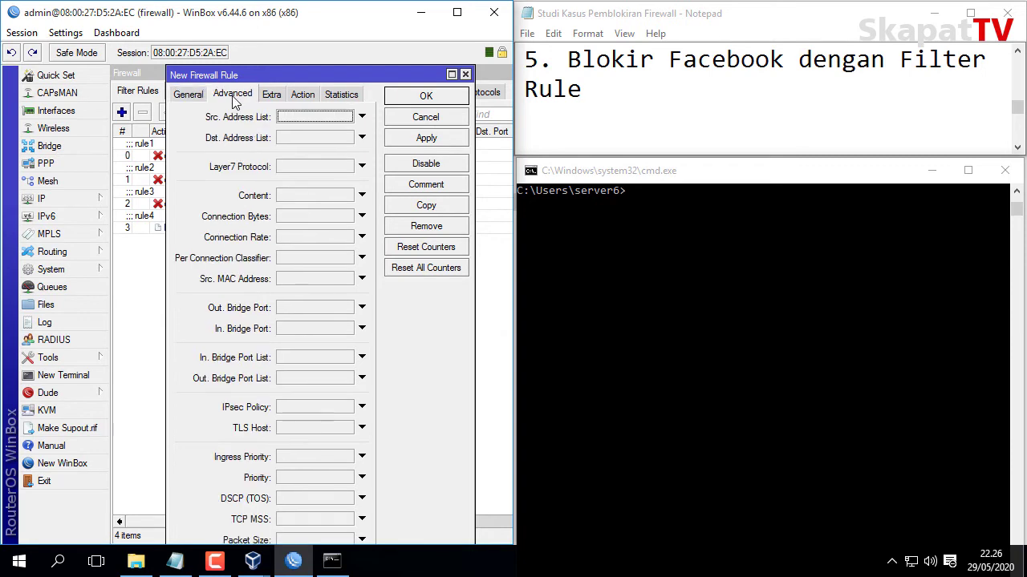
click(304, 428)
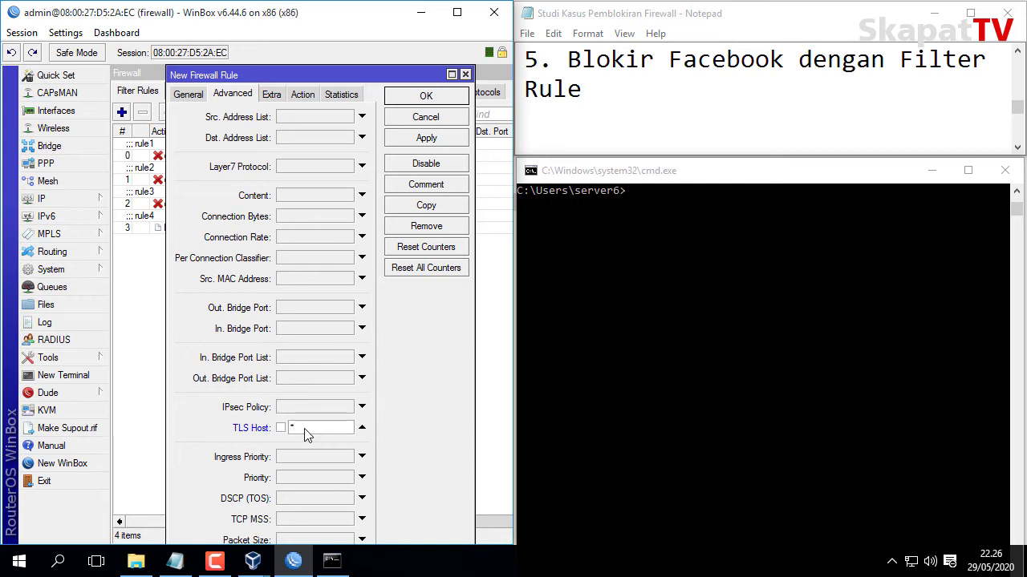
text(*facebook.com)
key(Return)
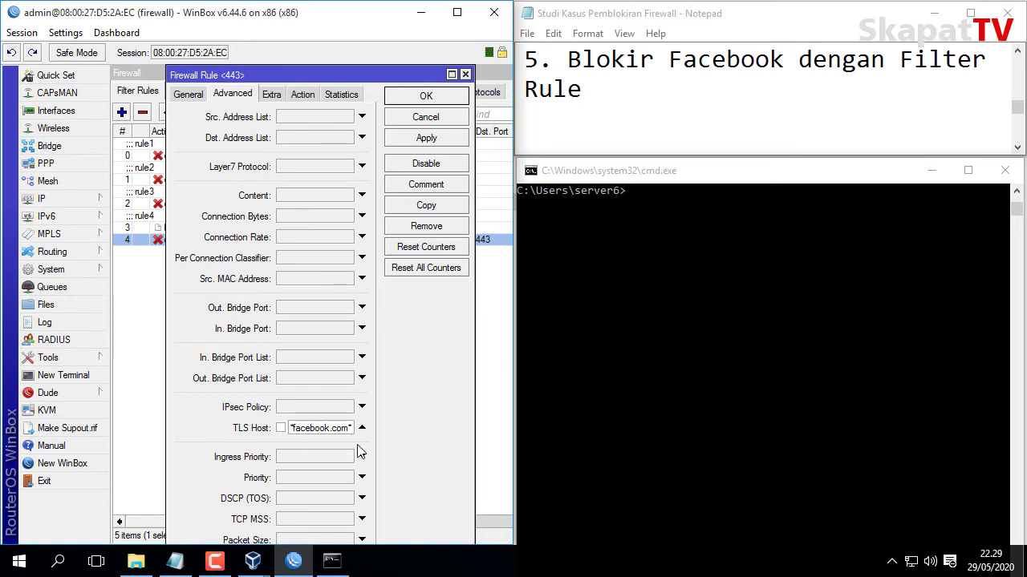
click(302, 93)
click(301, 115)
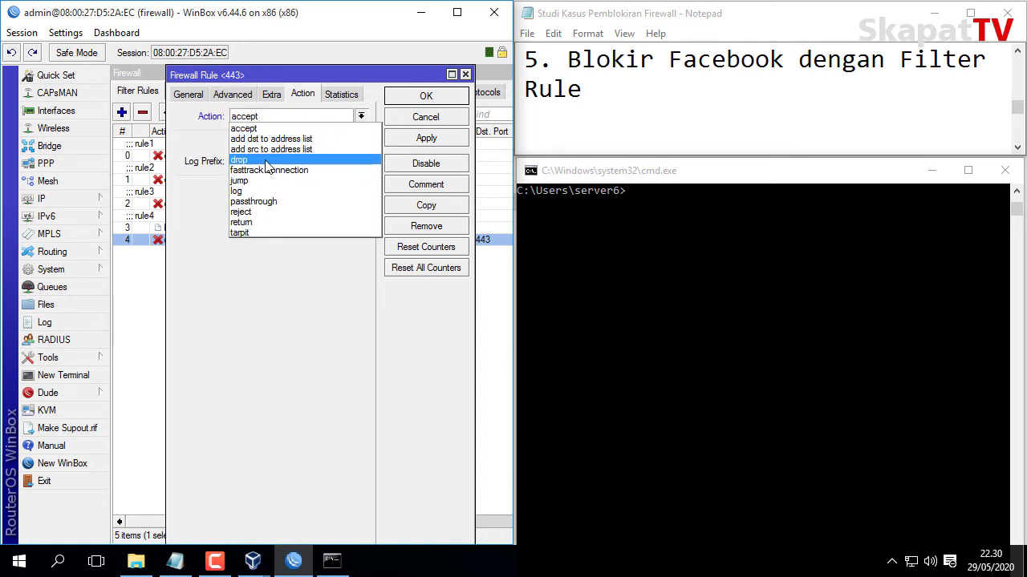
click(317, 160)
click(402, 138)
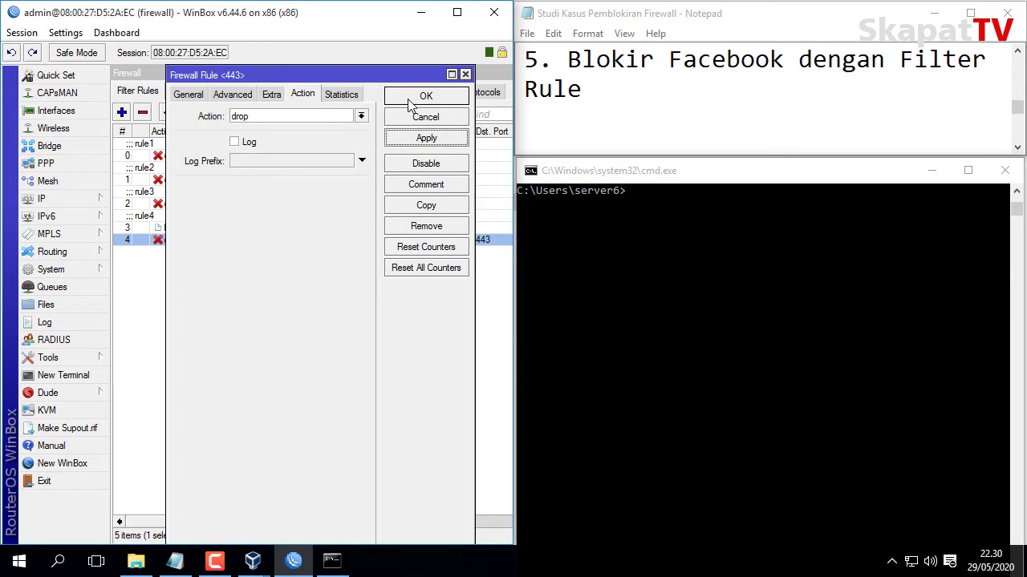
click(410, 100)
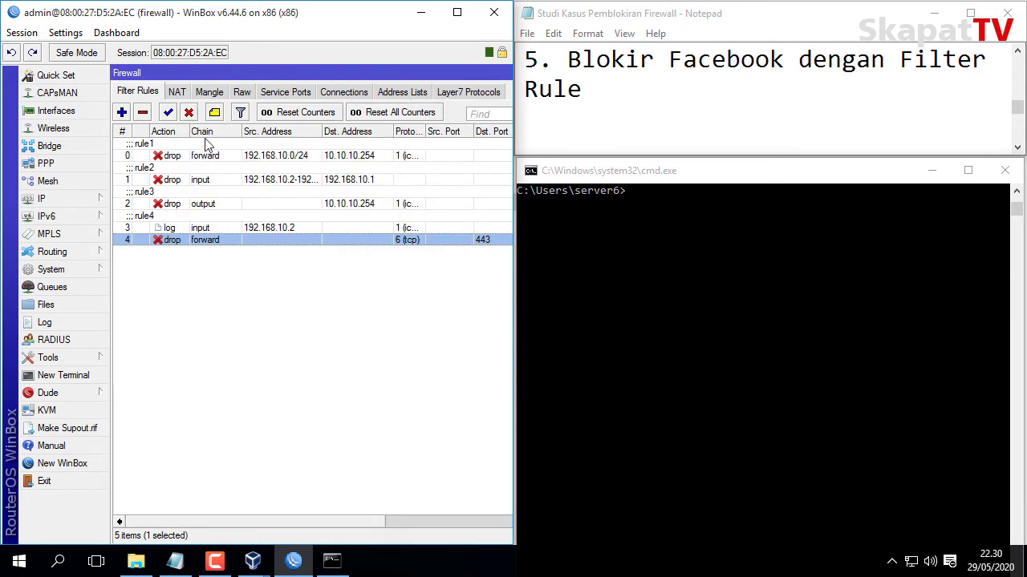
Give the new Facebook-blocking rule the comment 'rule5'.
click(214, 113)
text(r)
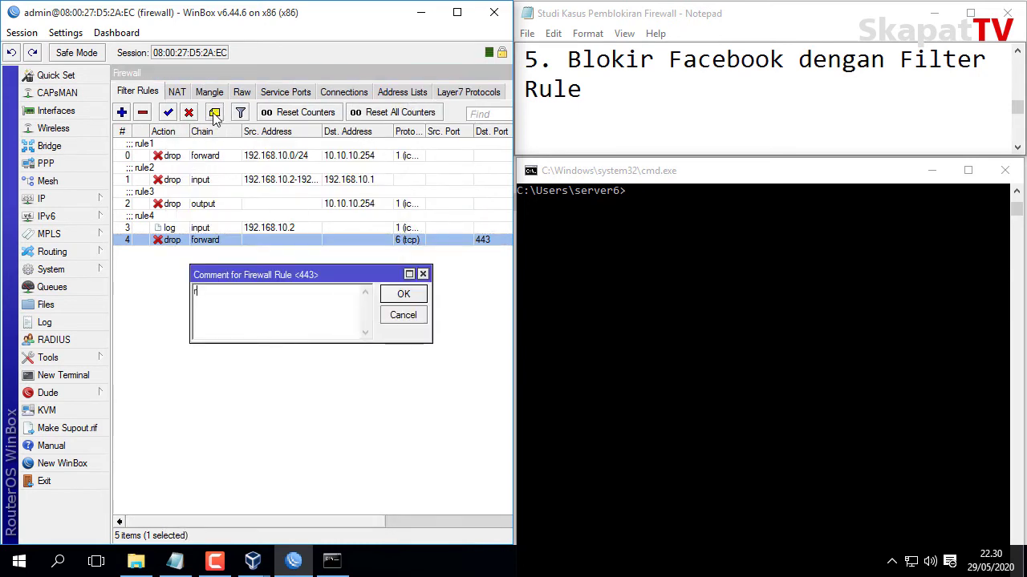
text(ule5)
click(404, 293)
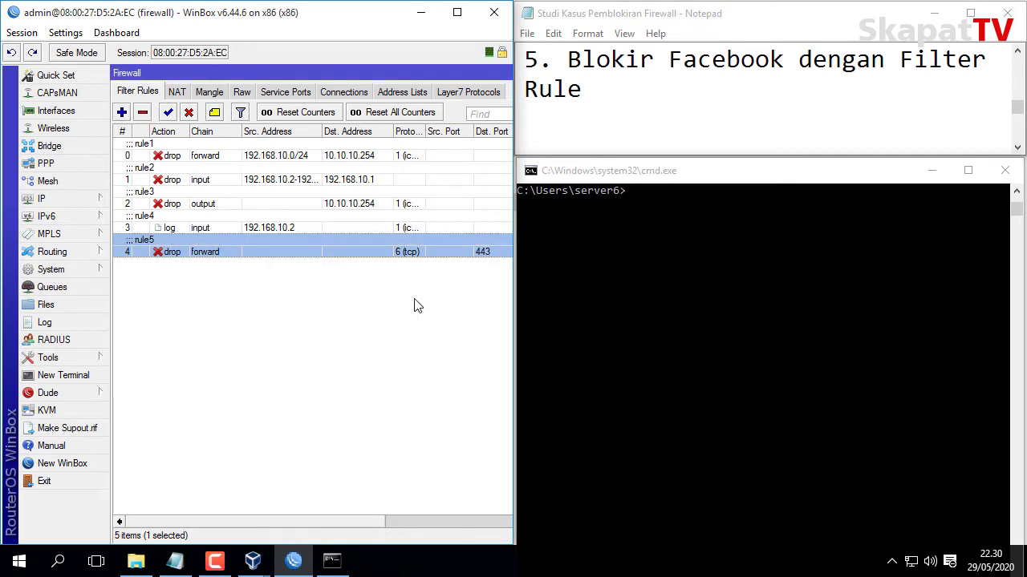
click(406, 314)
Launch Google Chrome from the Start menu's app list.
click(18, 564)
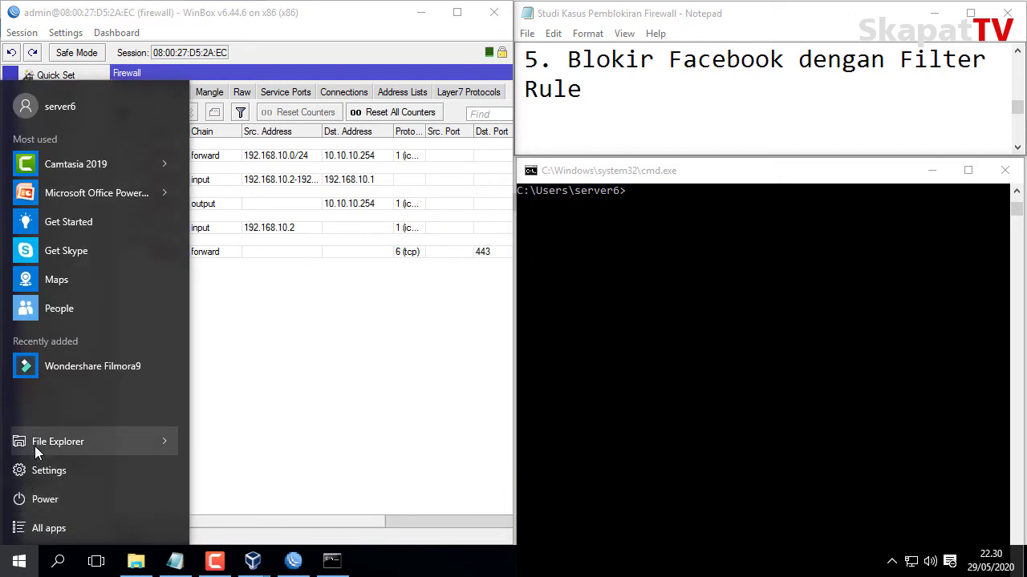
click(74, 531)
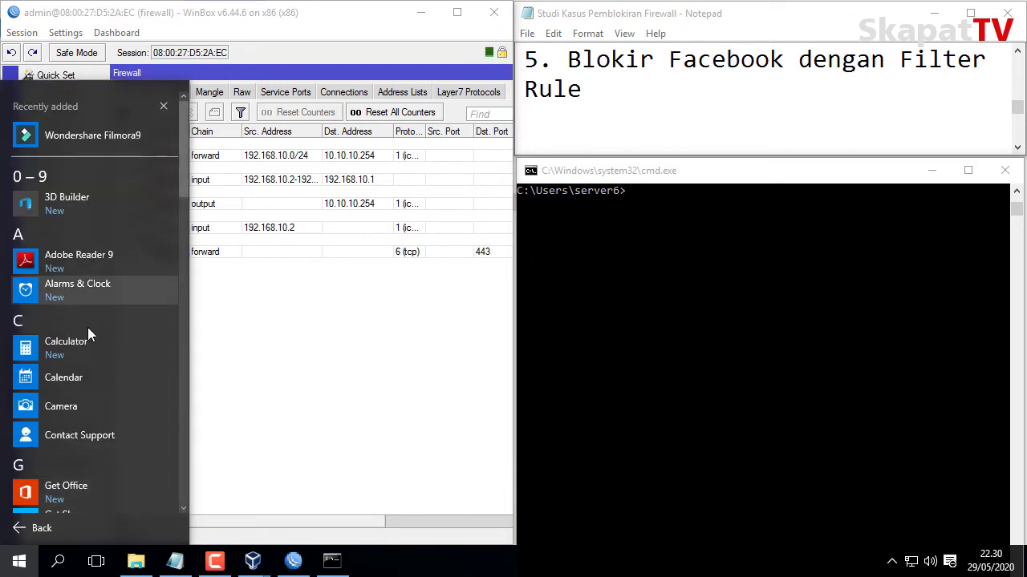
scroll(104, 371, down, 4)
click(94, 385)
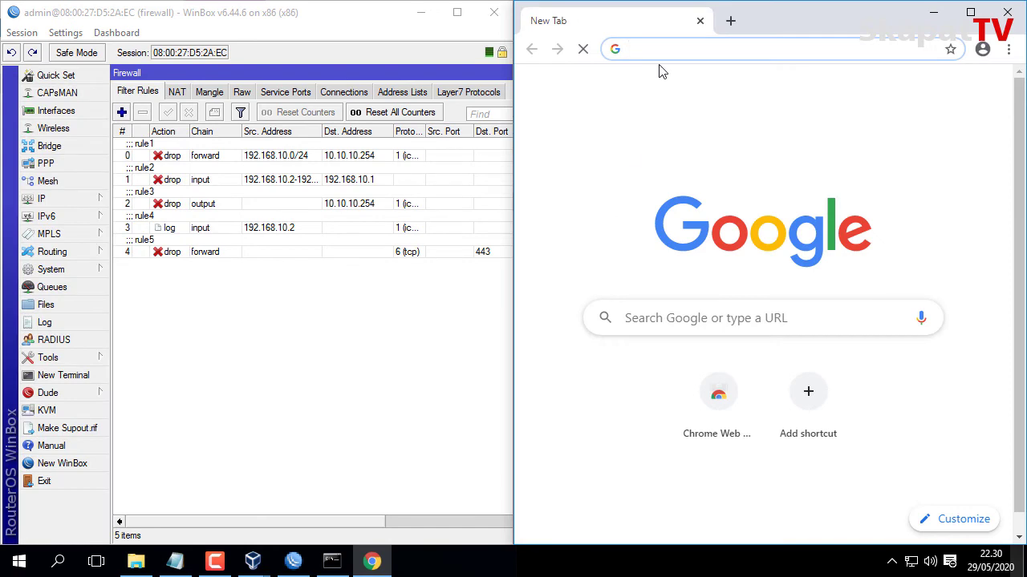
Disable rule5 and load facebook.com in Chrome.
click(440, 251)
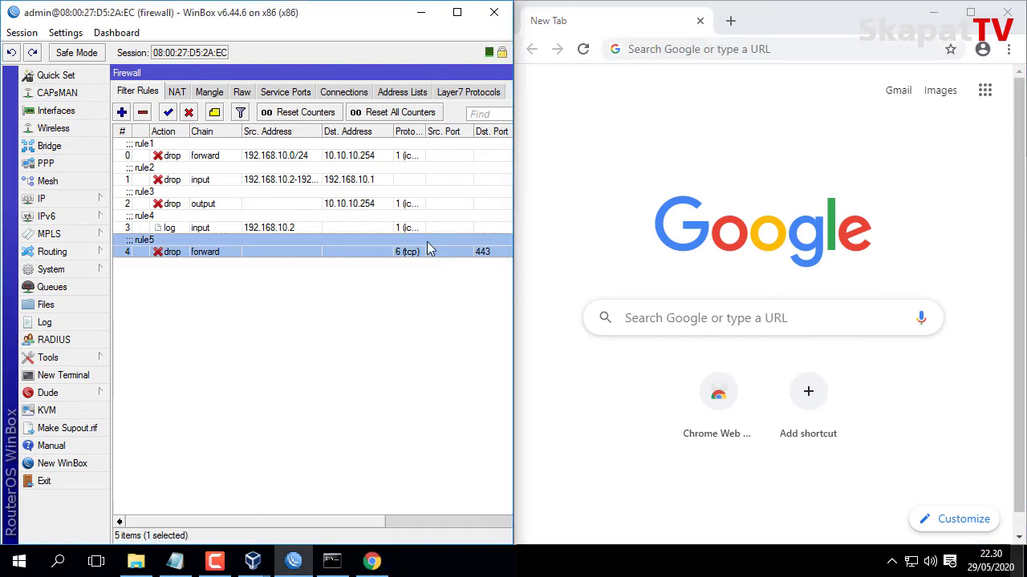
click(190, 113)
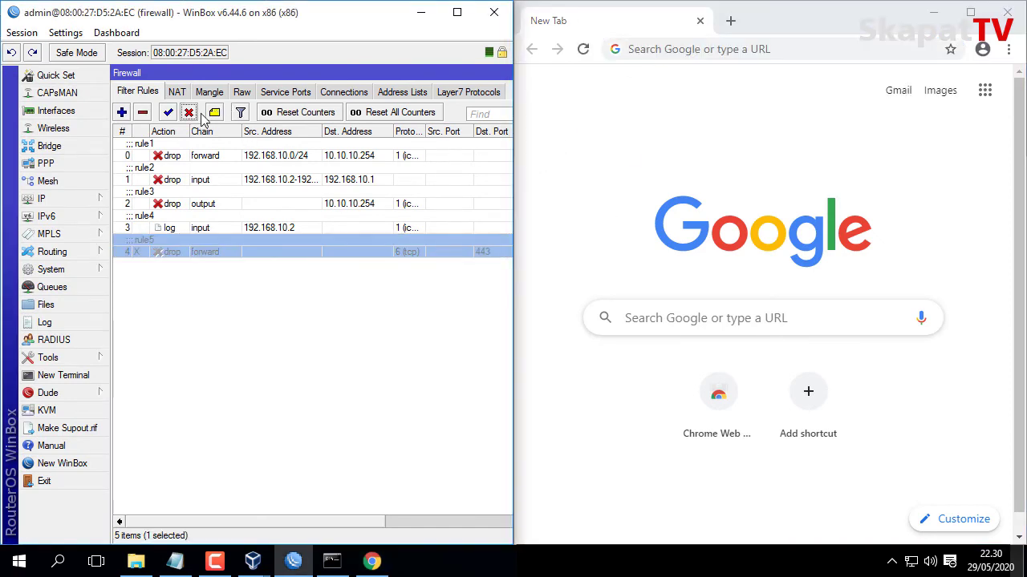
click(703, 58)
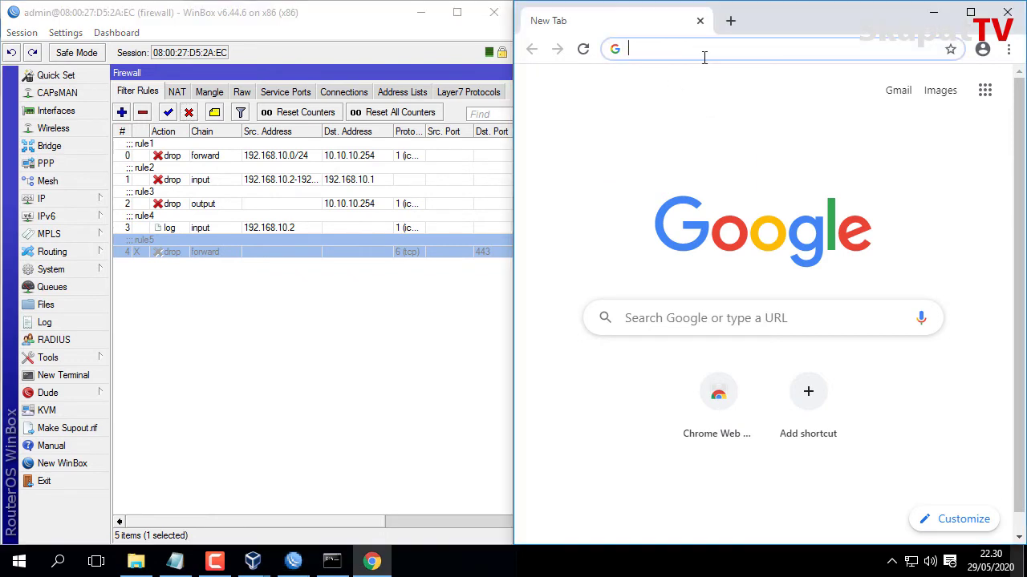
text(face)
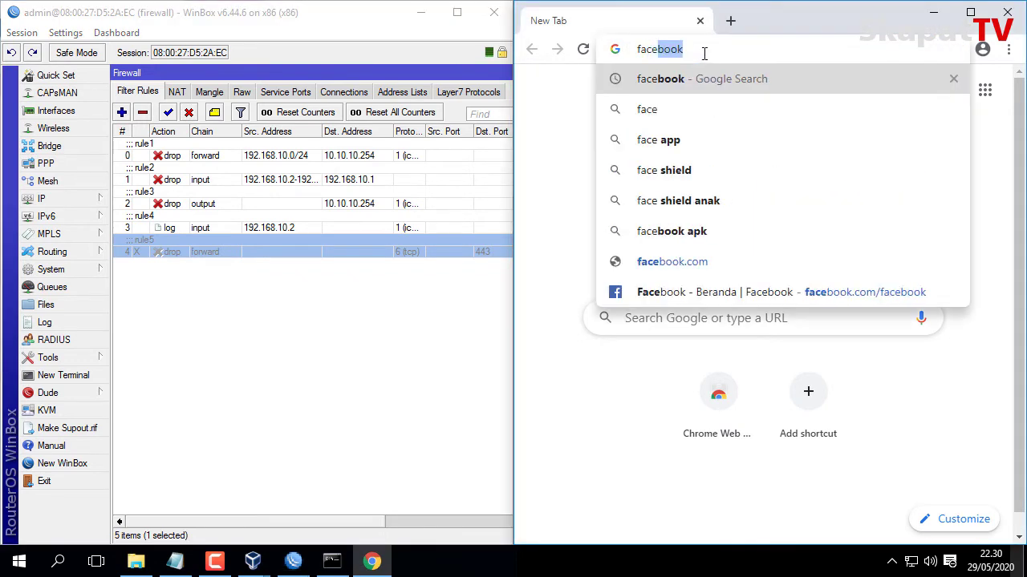
text(book)
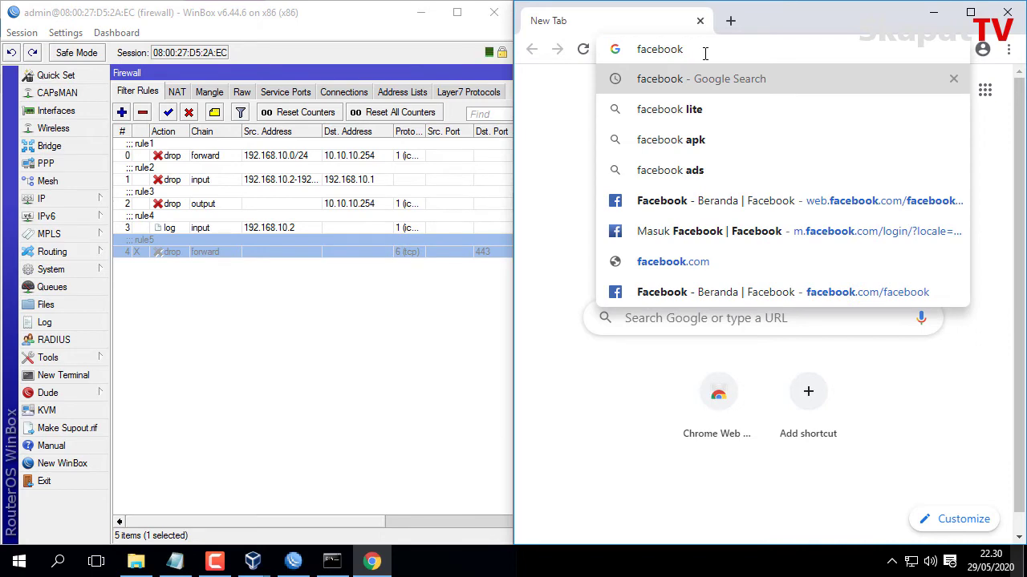
text(.com)
key(Return)
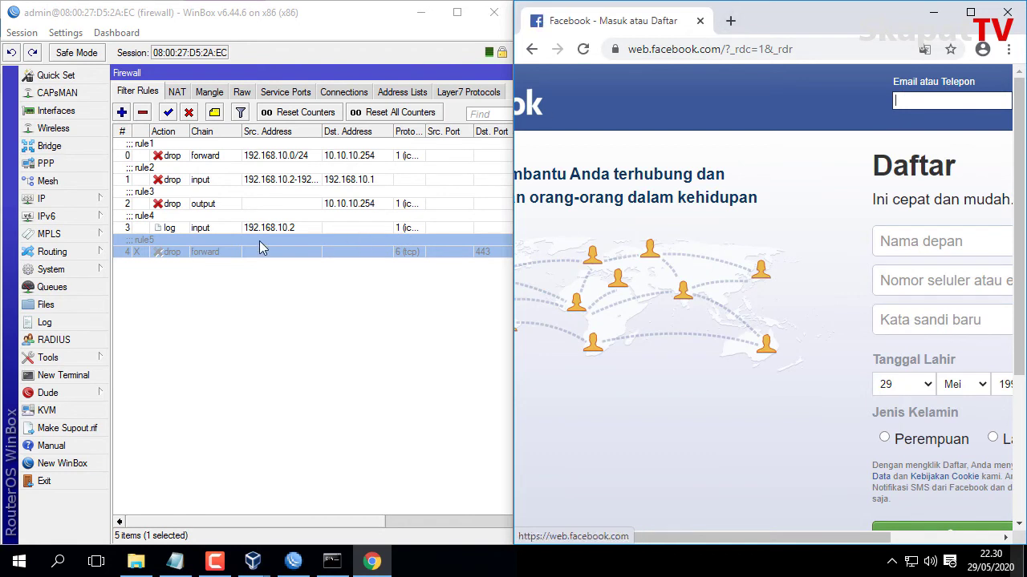
Re-enable rule5, close the Facebook tab and reload facebook.com.
click(169, 113)
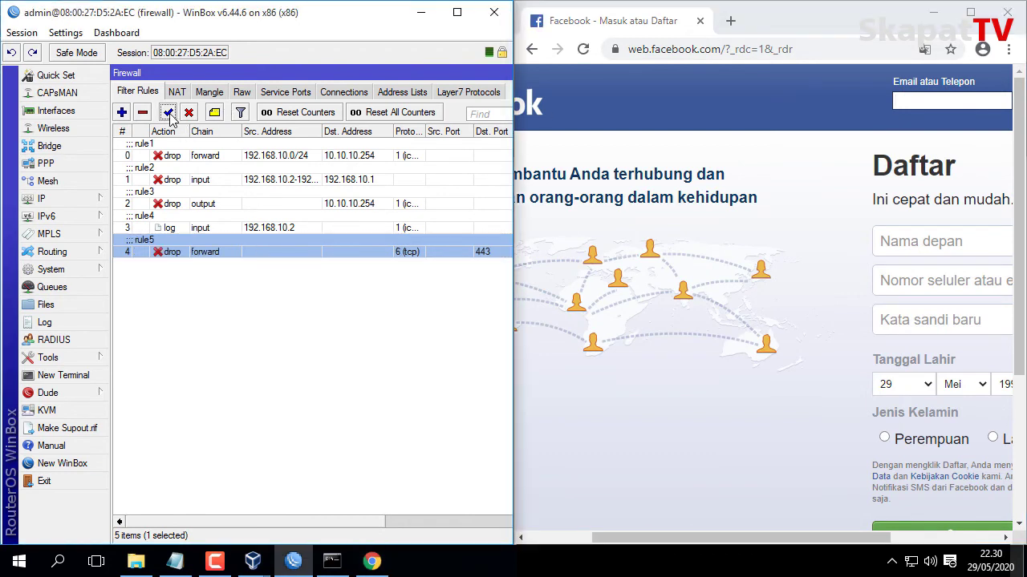
click(730, 20)
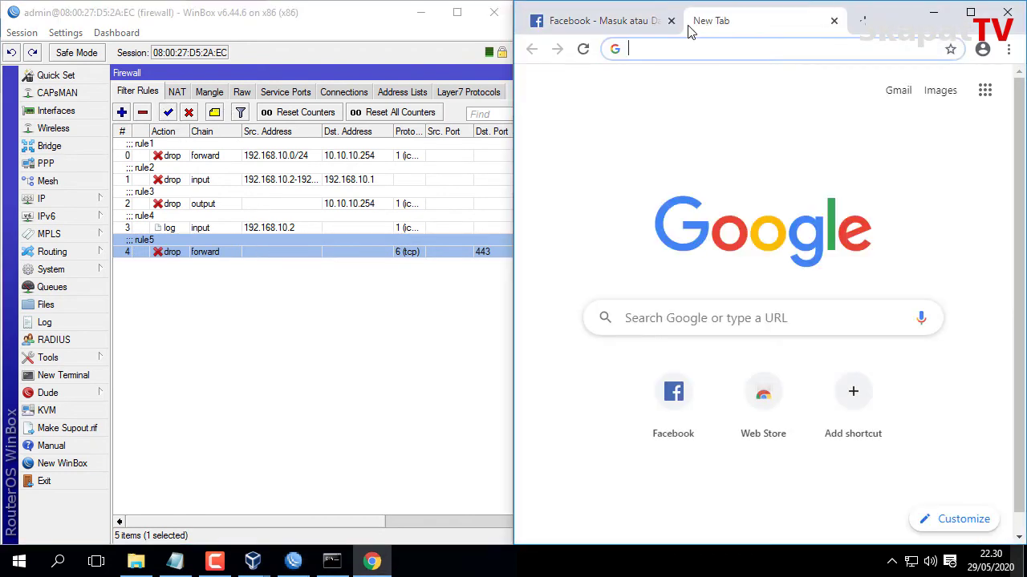
click(671, 21)
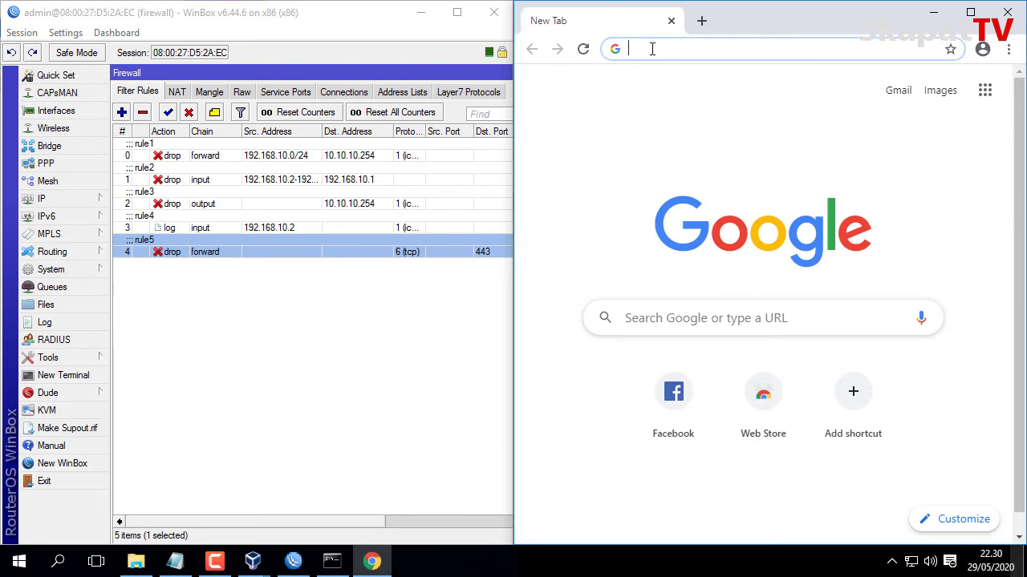
text(face)
key(Return)
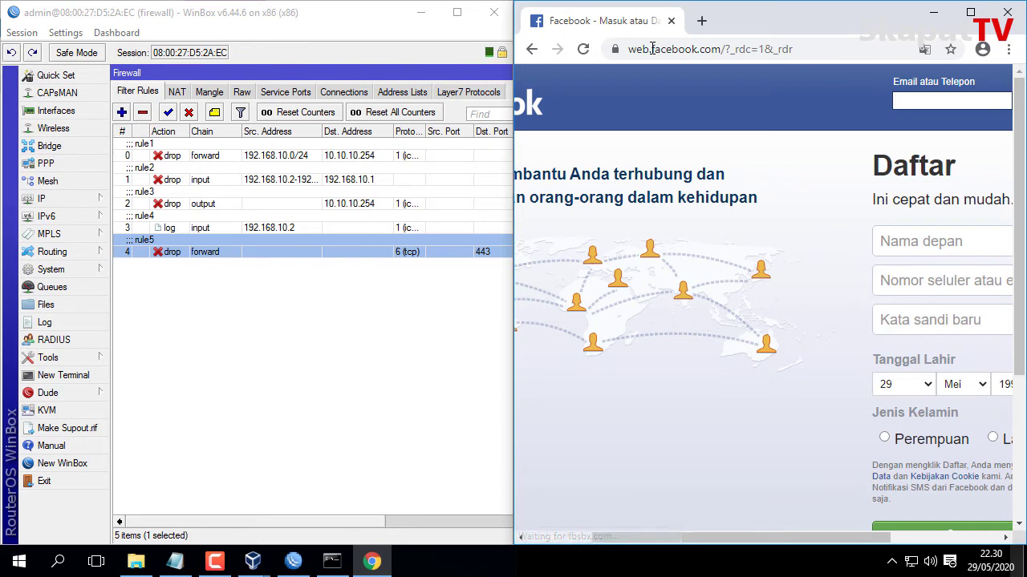
Re-enter facebook.com to test the block, then leave only a fresh new tab.
click(652, 49)
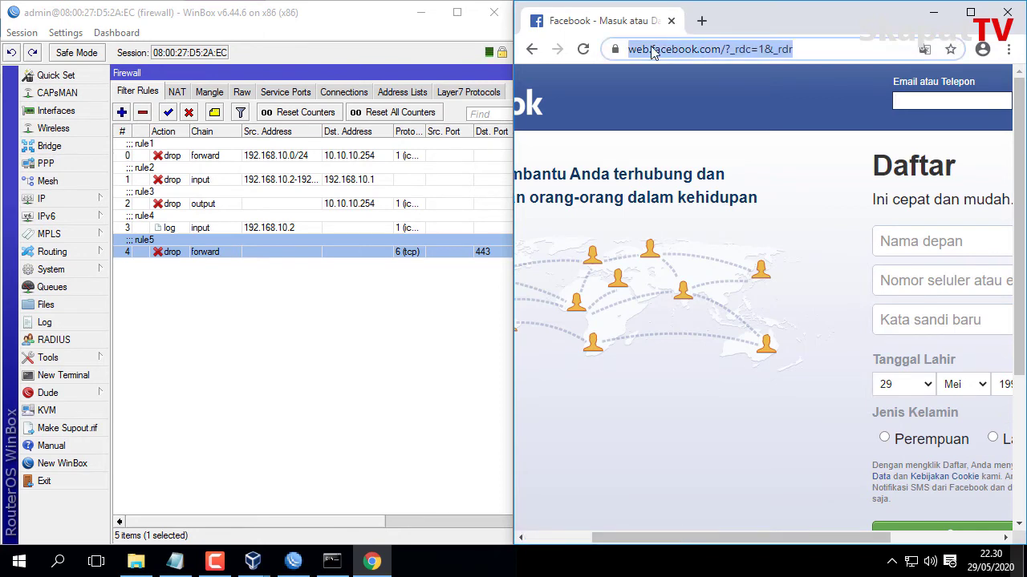
text(face)
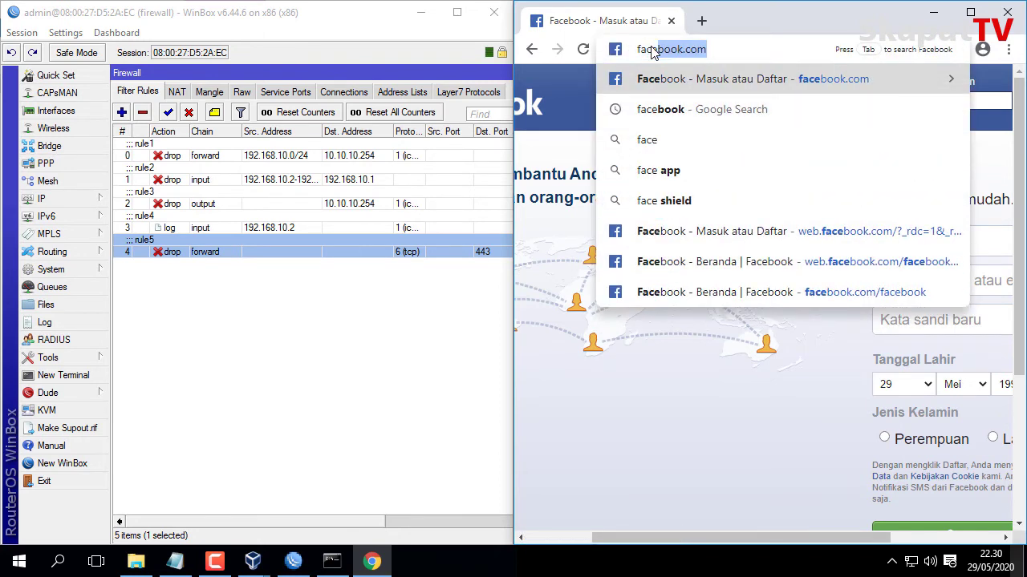
text(book.com)
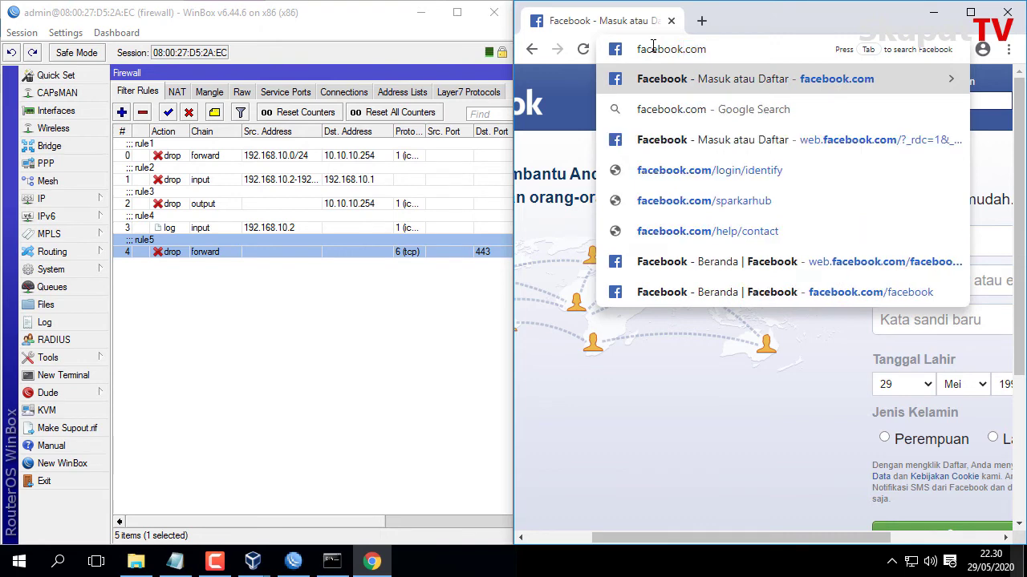
key(Return)
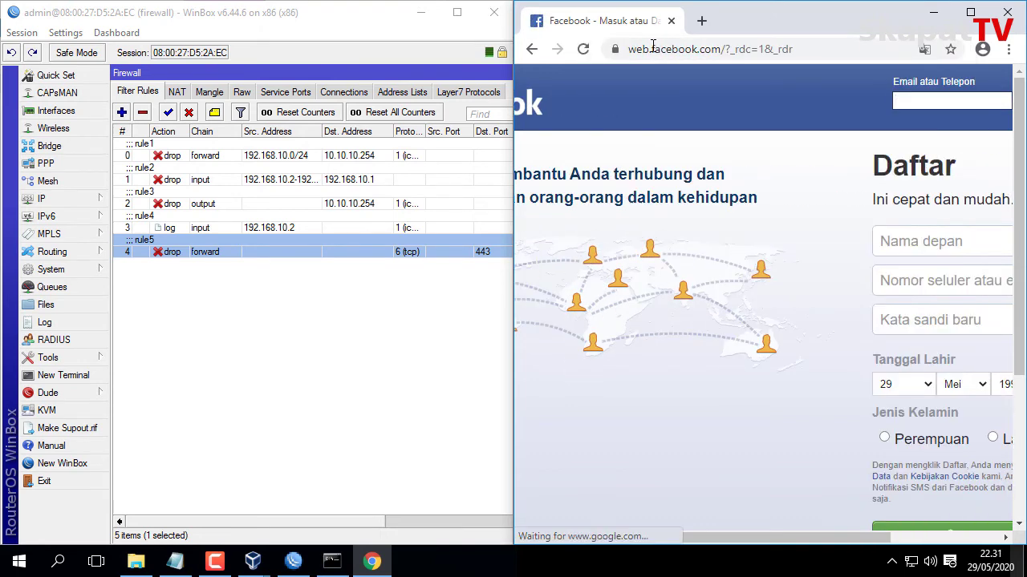
click(701, 22)
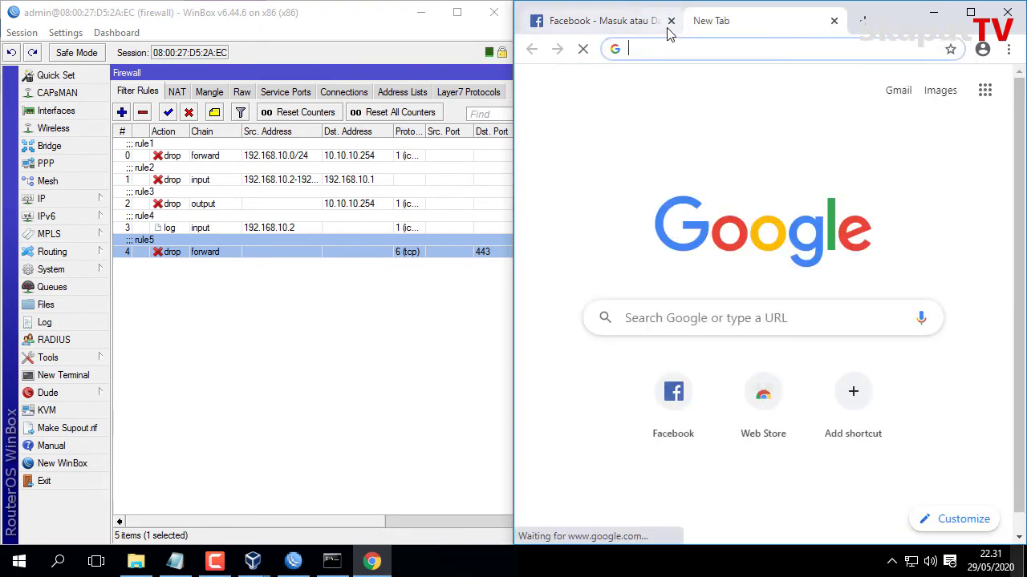
click(671, 24)
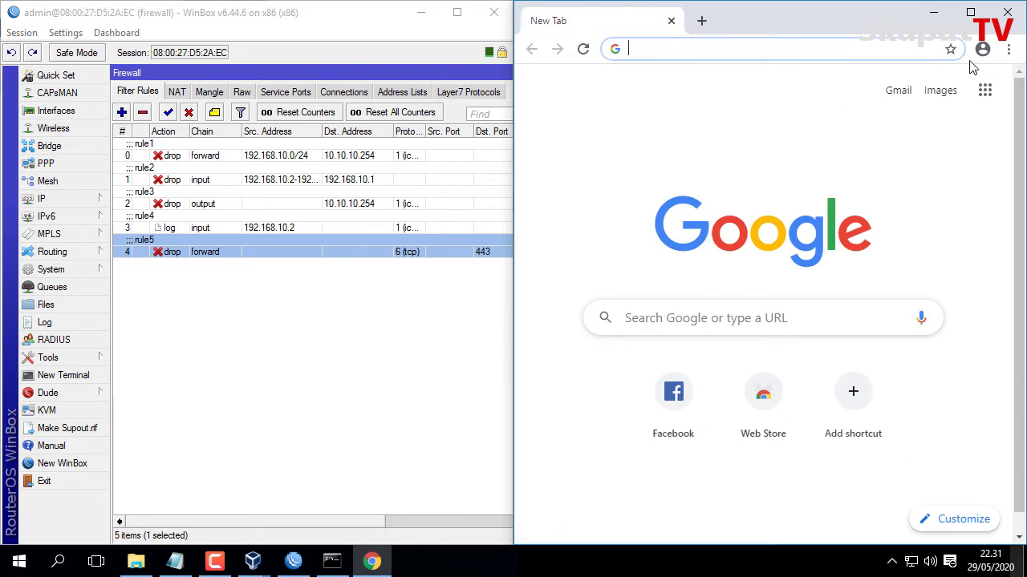
click(1008, 49)
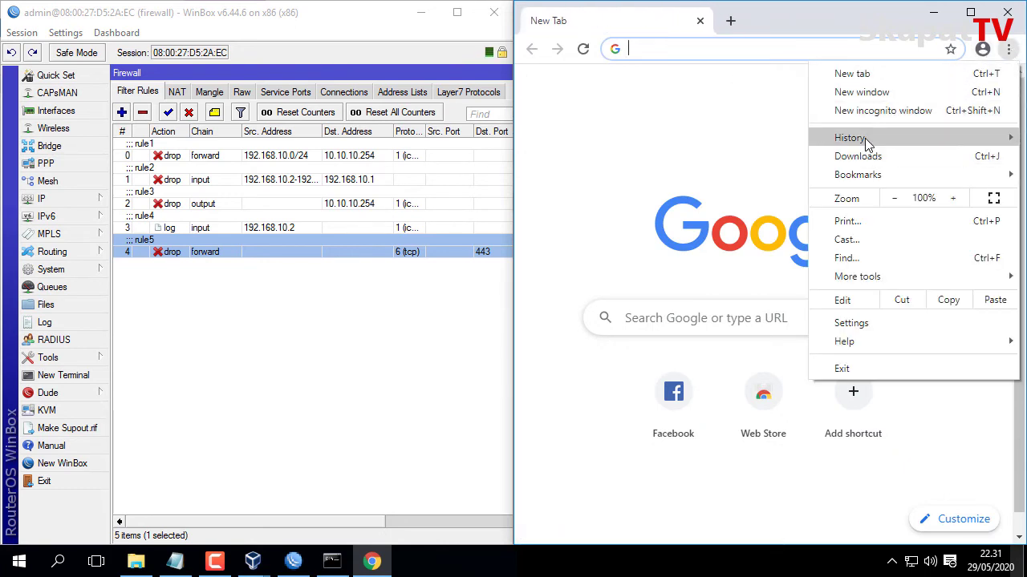
Clear Chrome's browsing history, cookies and cache for All time, then close the History tab.
mouse_move(864, 138)
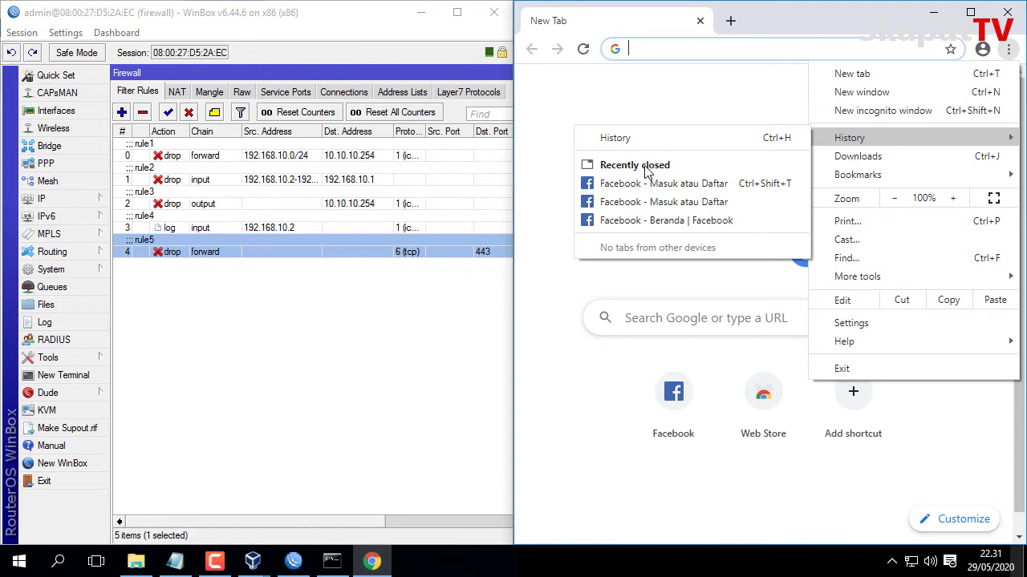
click(621, 138)
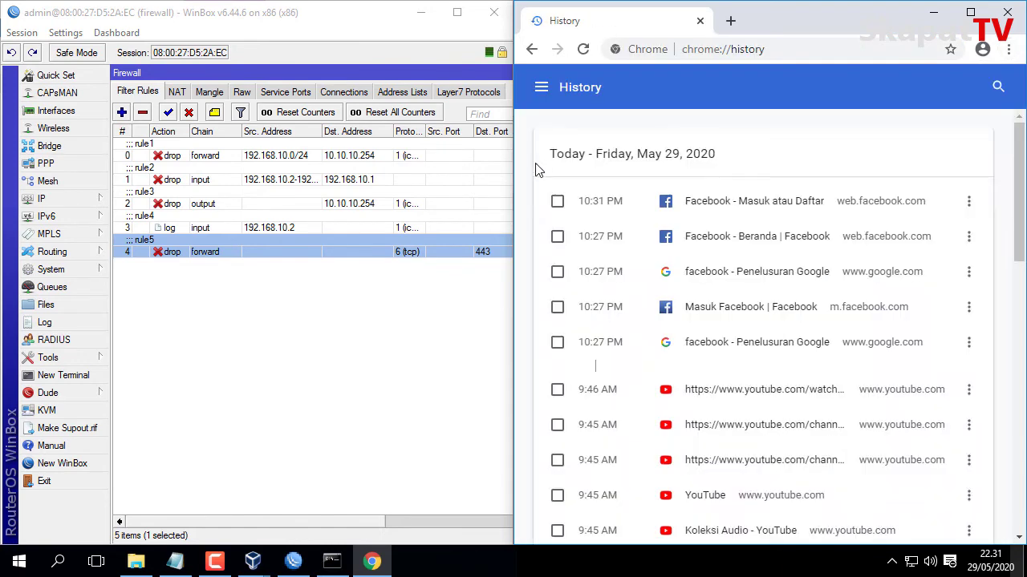
click(541, 86)
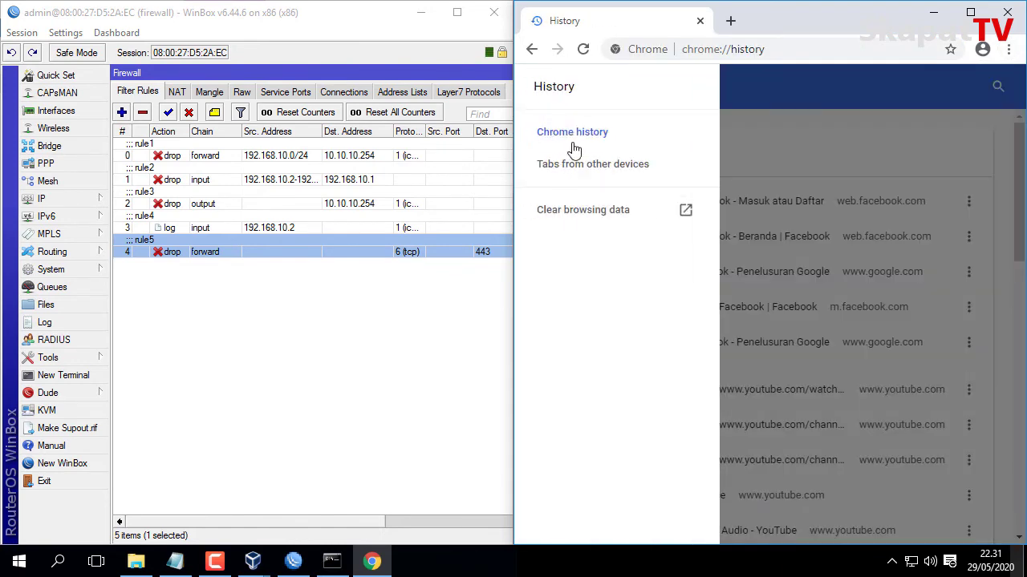
click(599, 212)
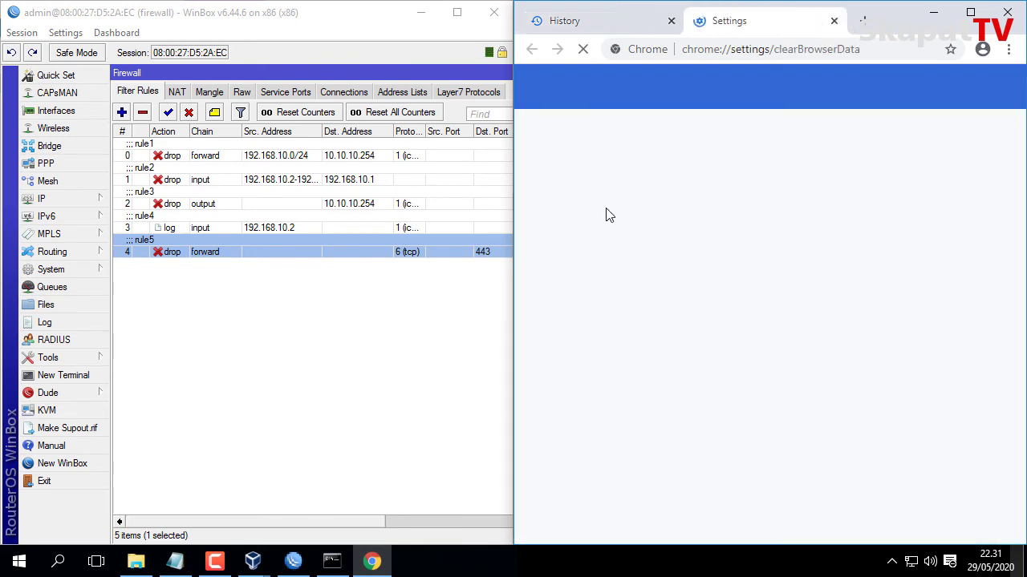
click(665, 204)
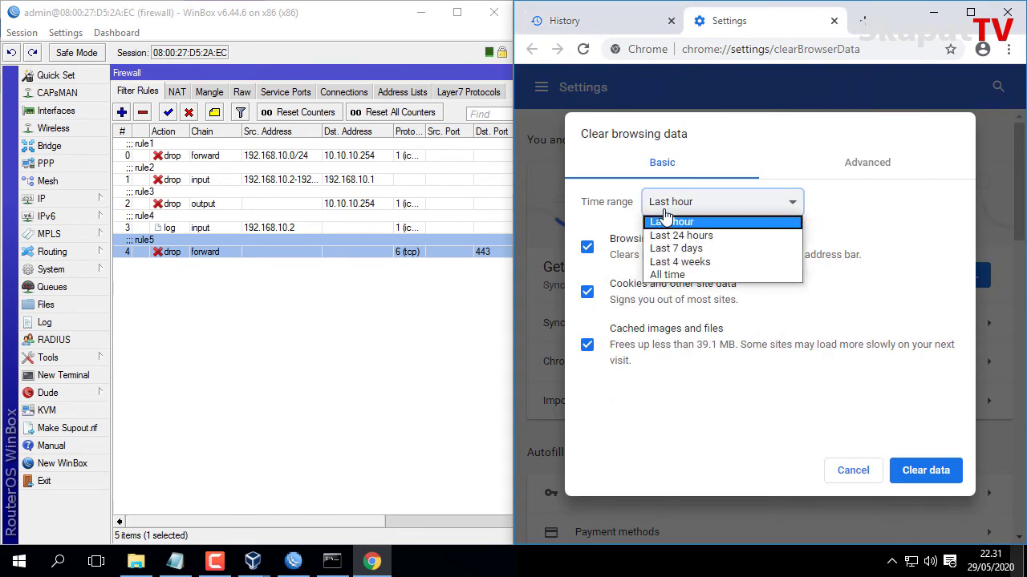
click(701, 276)
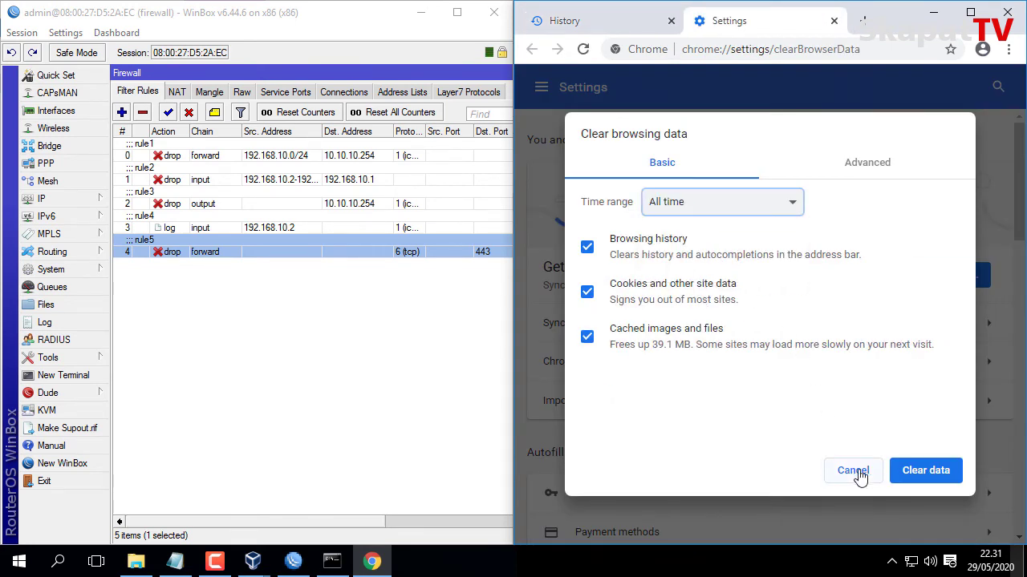
click(919, 475)
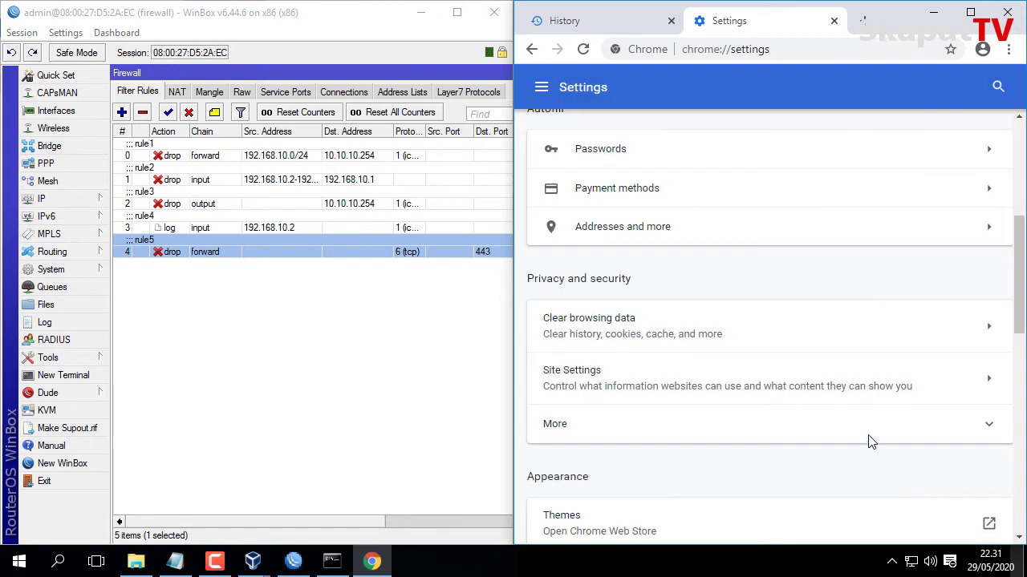
click(671, 21)
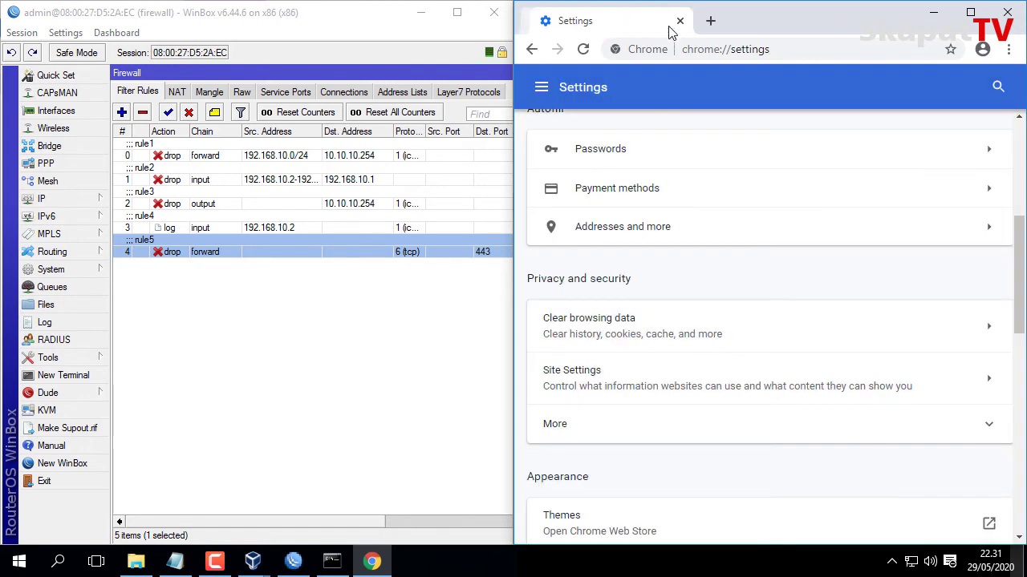
Try loading facebook.com in the current tab and again in a new tab.
click(706, 49)
text(face)
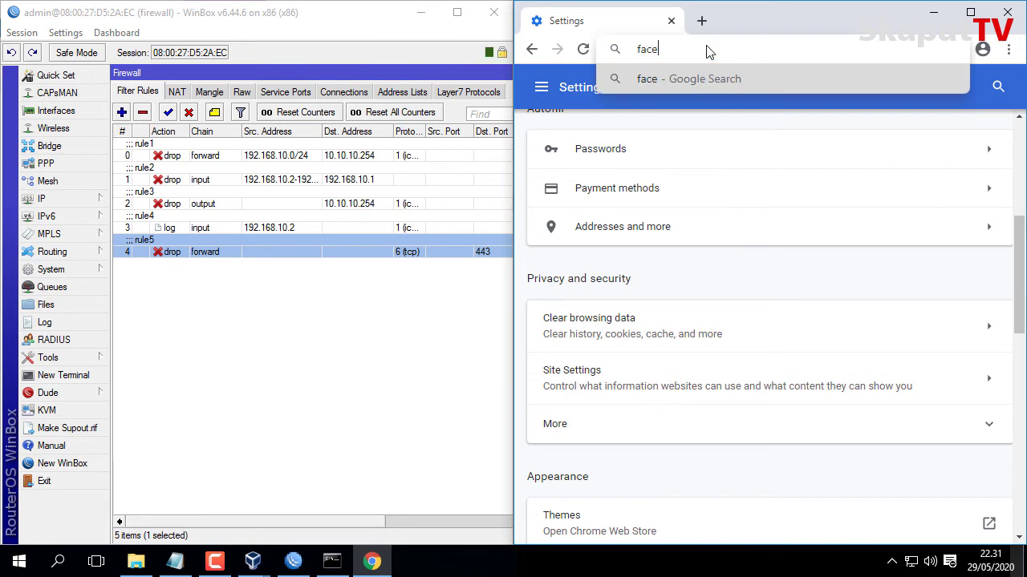
text(book.com)
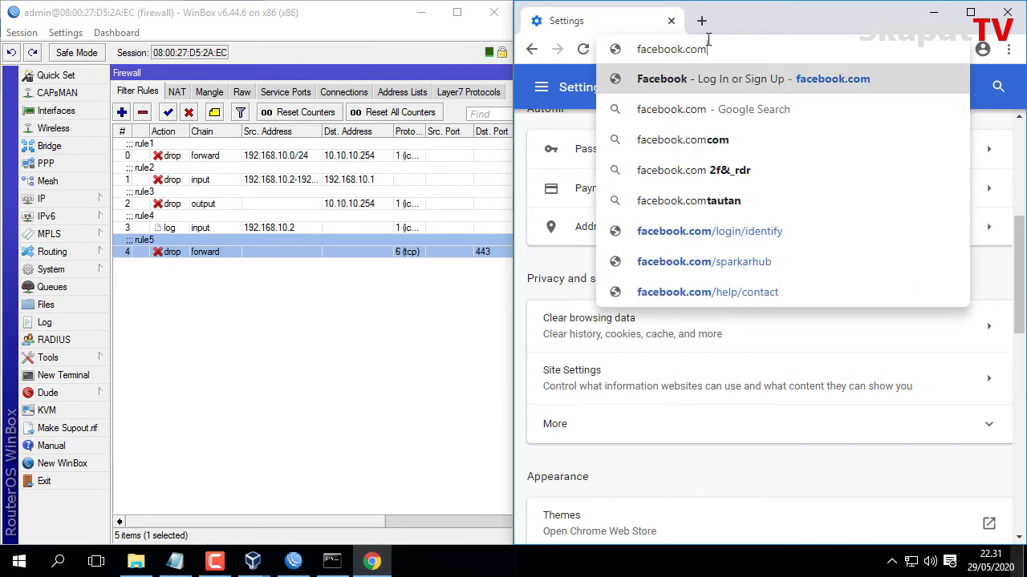
key(Return)
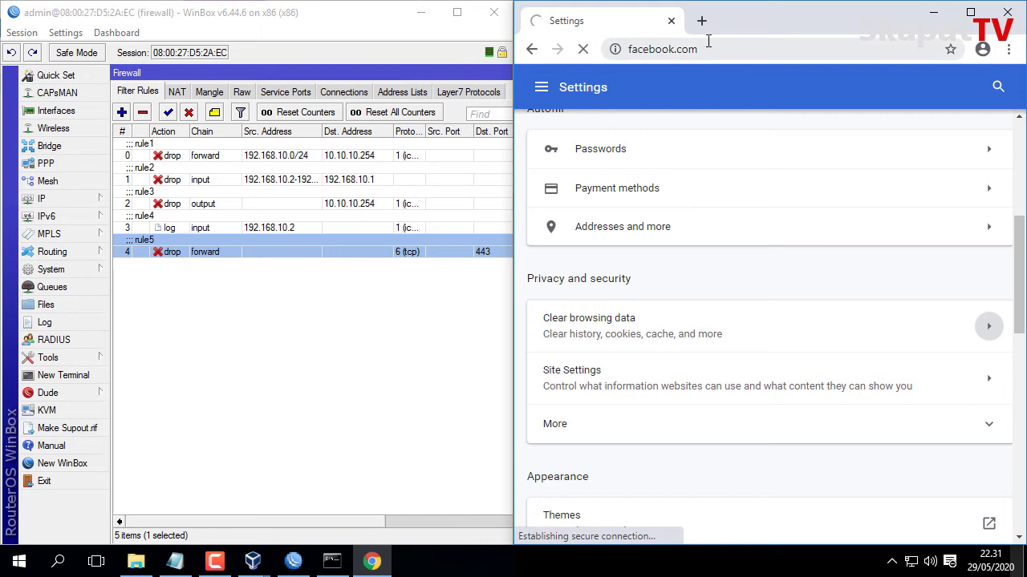
click(702, 20)
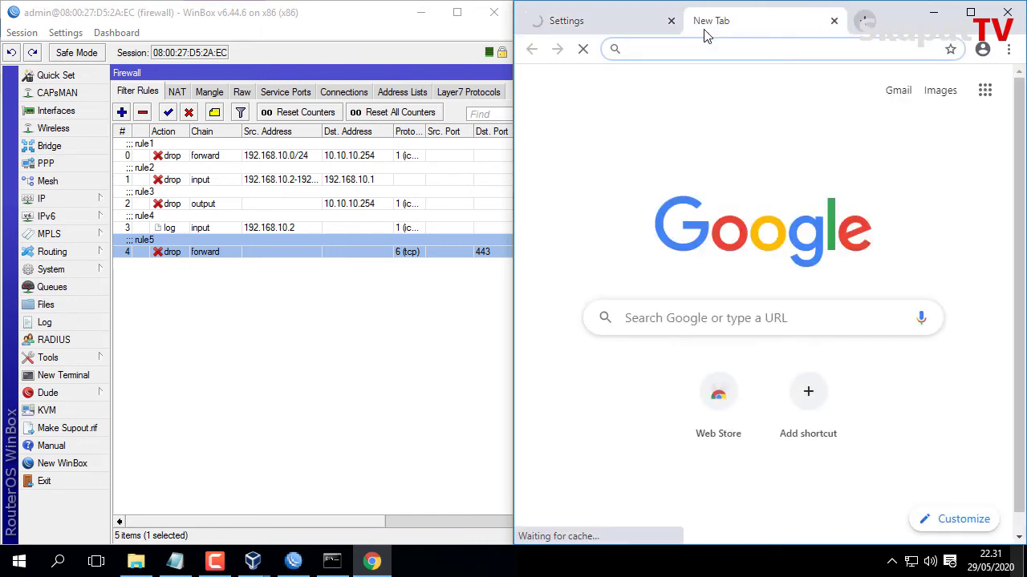
text(face)
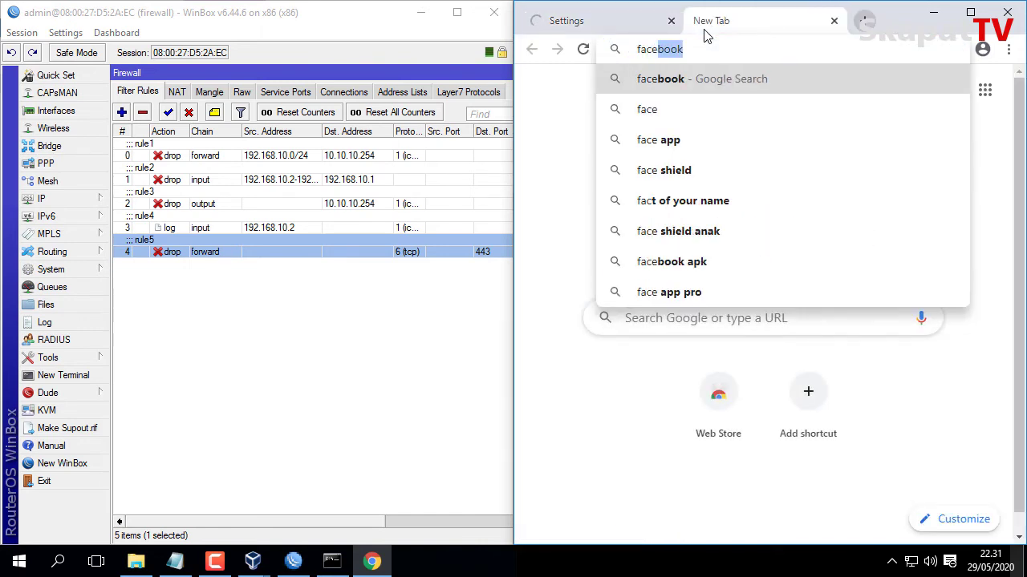
text(book)
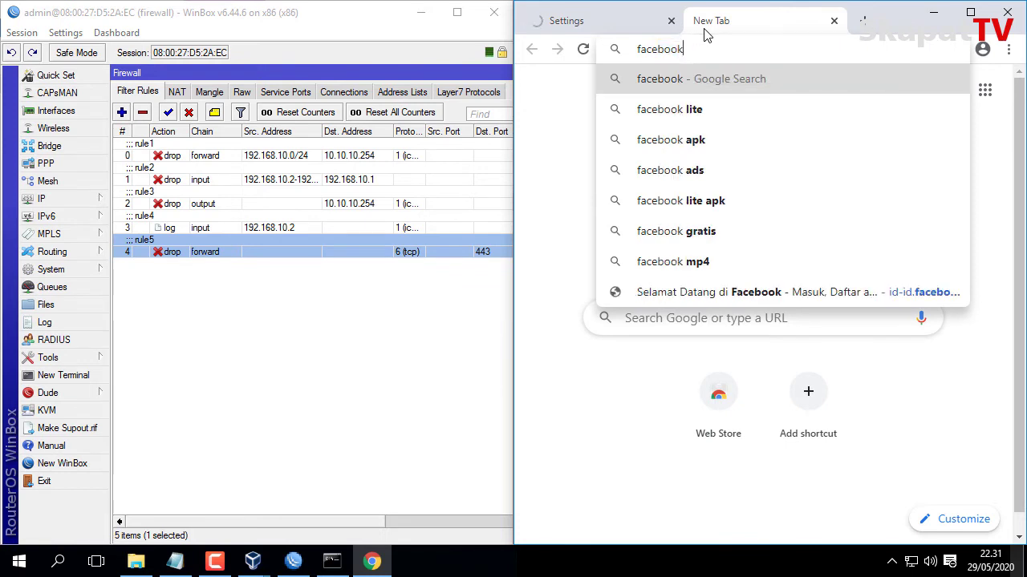
text(.com)
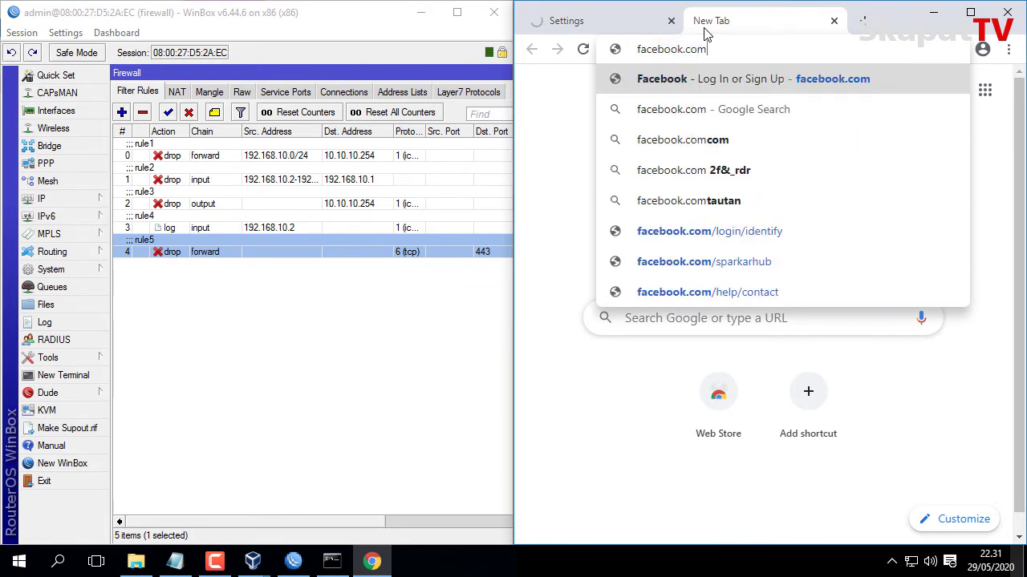
key(Return)
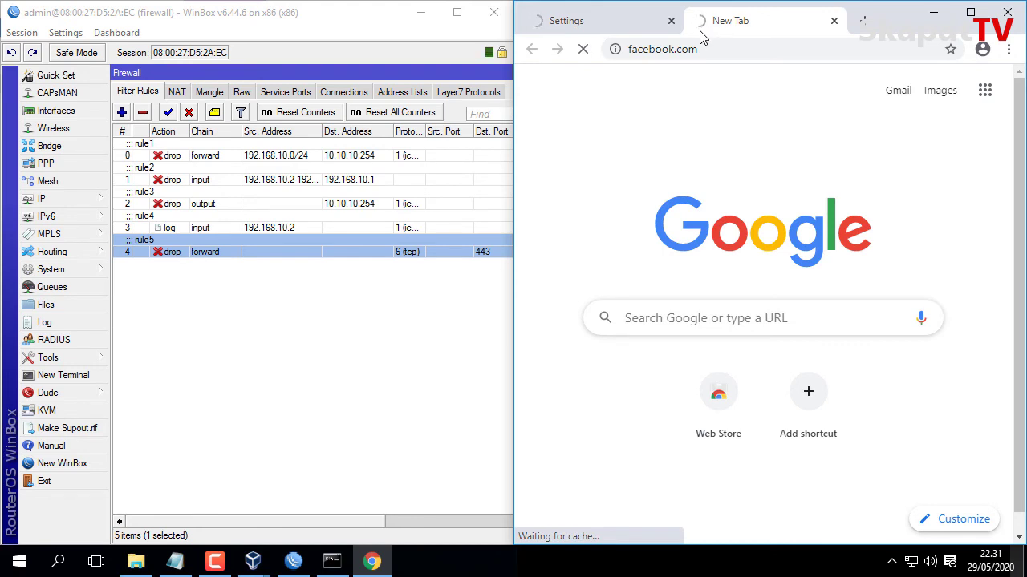
Load detik.com successfully, see facebook.com fail with ERR_CONNECTION_RESET, then minimize Chrome.
click(608, 24)
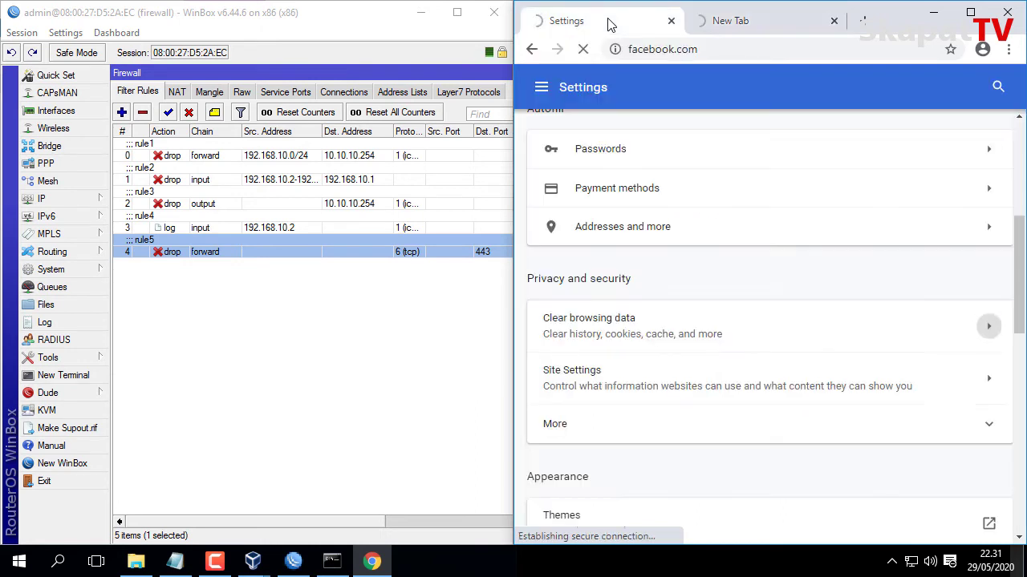
click(644, 51)
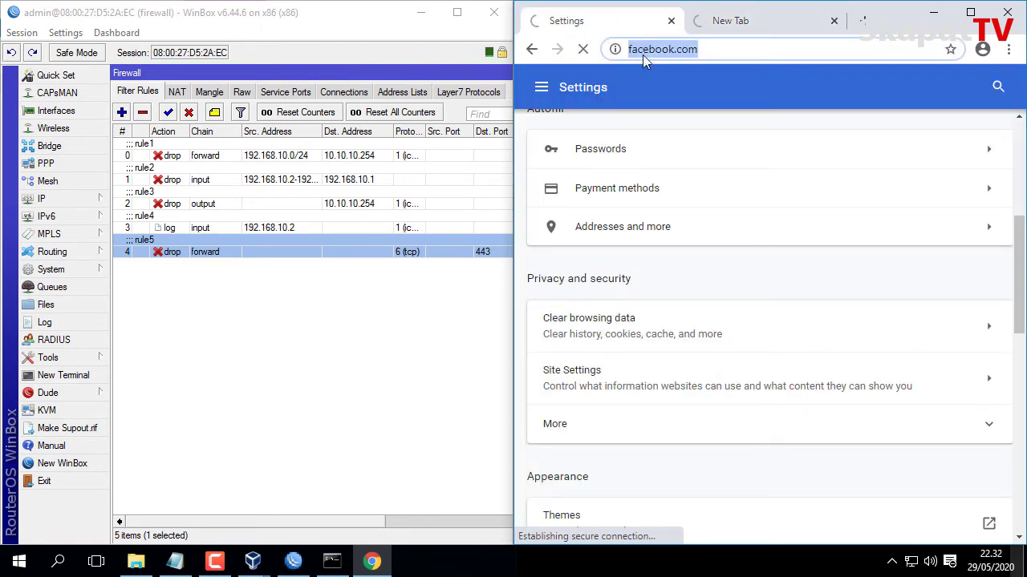
text(detik)
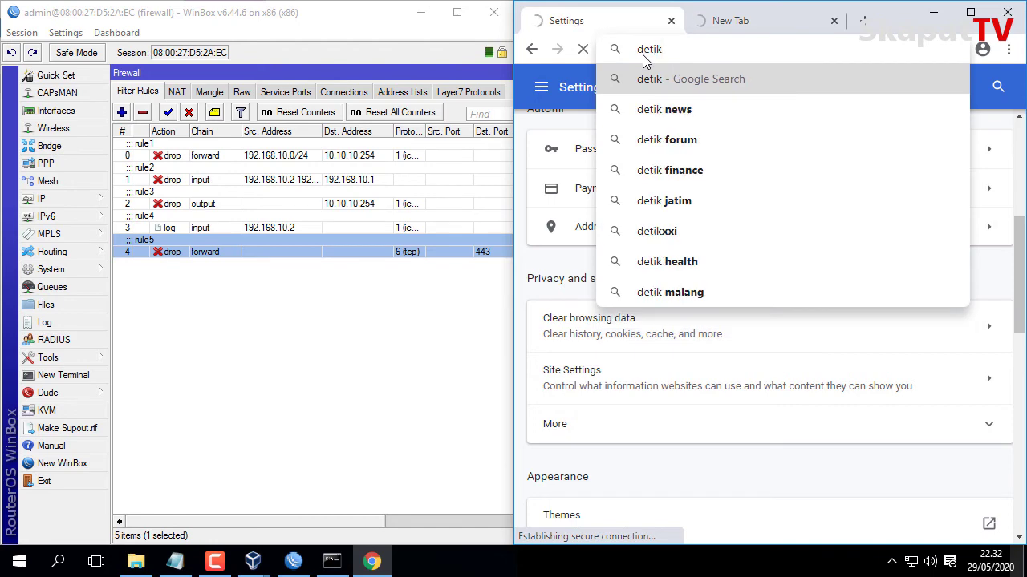
text(.com)
key(Return)
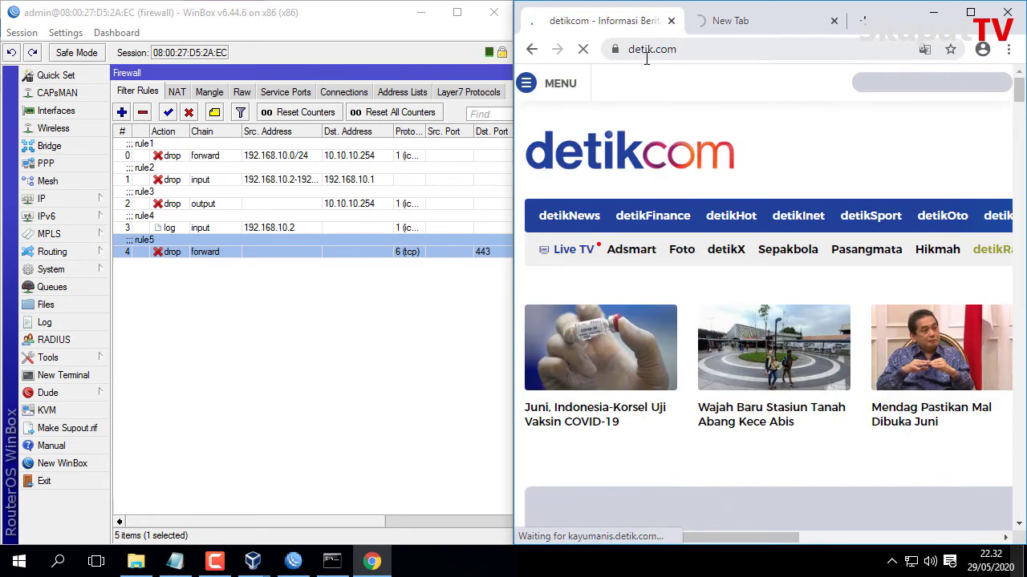
scroll(819, 299, down, 2)
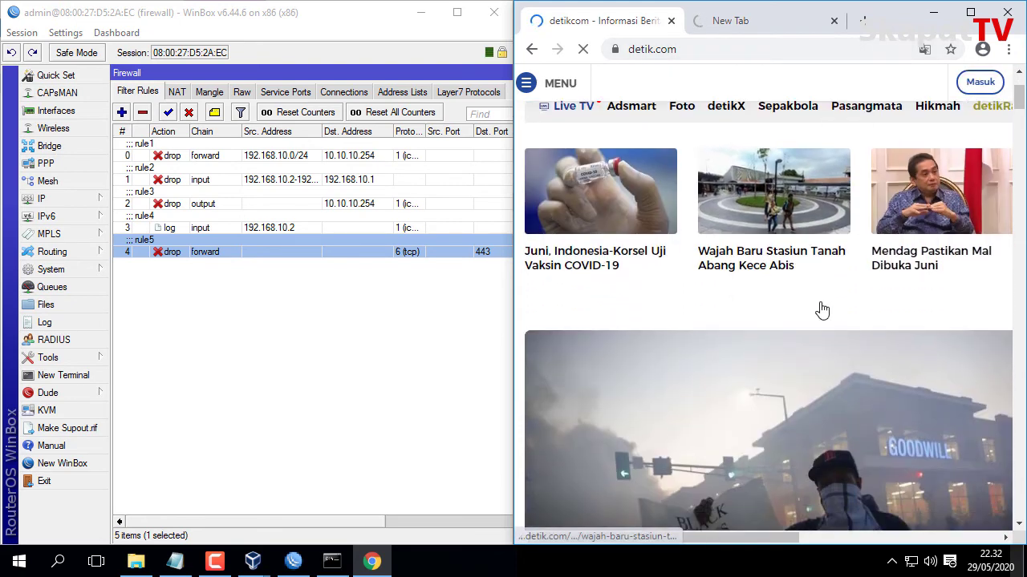
click(728, 23)
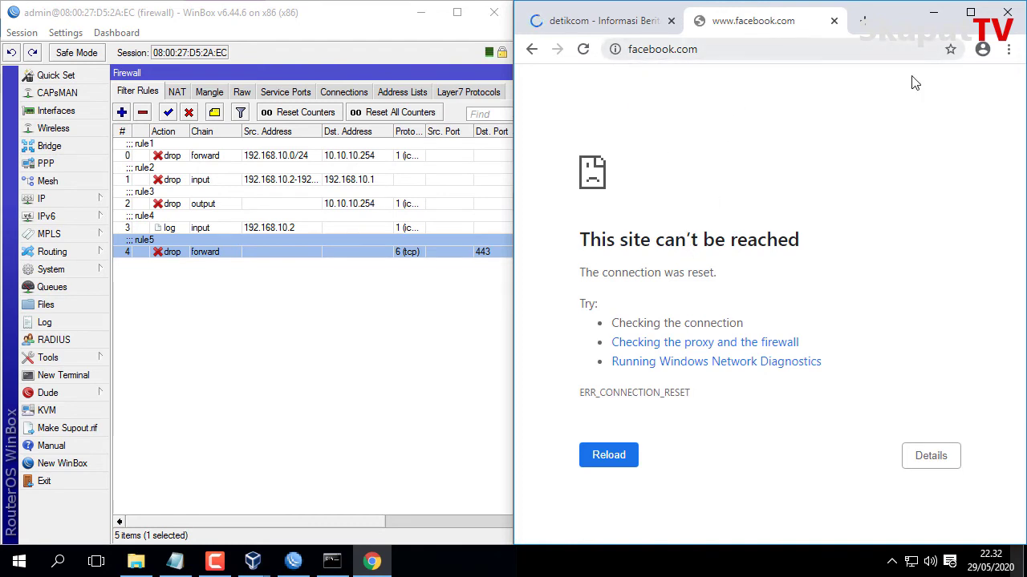
click(933, 12)
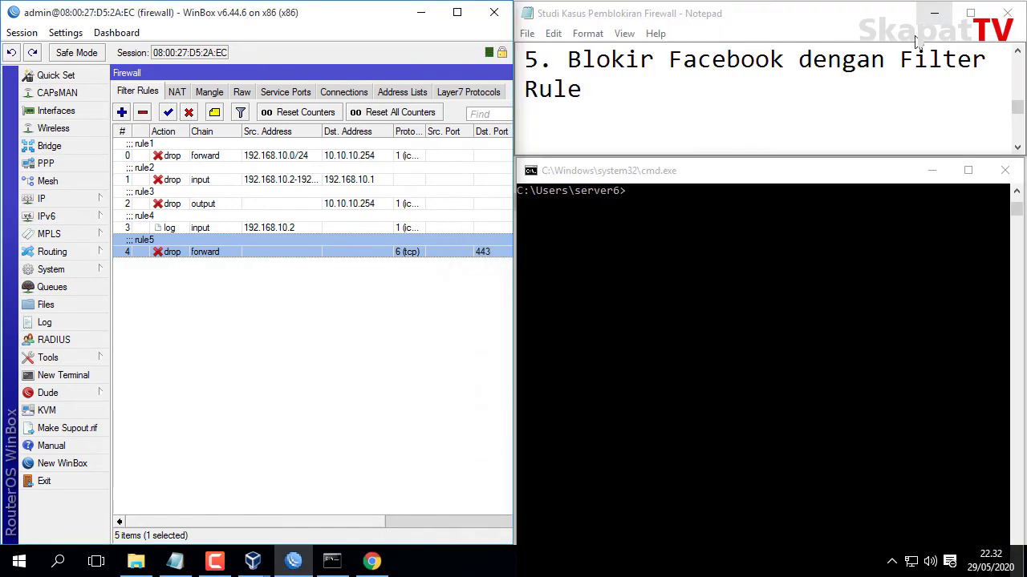
Add a forward-chain drop rule matching content 'bokep' in Firewall Filter Rules.
click(662, 95)
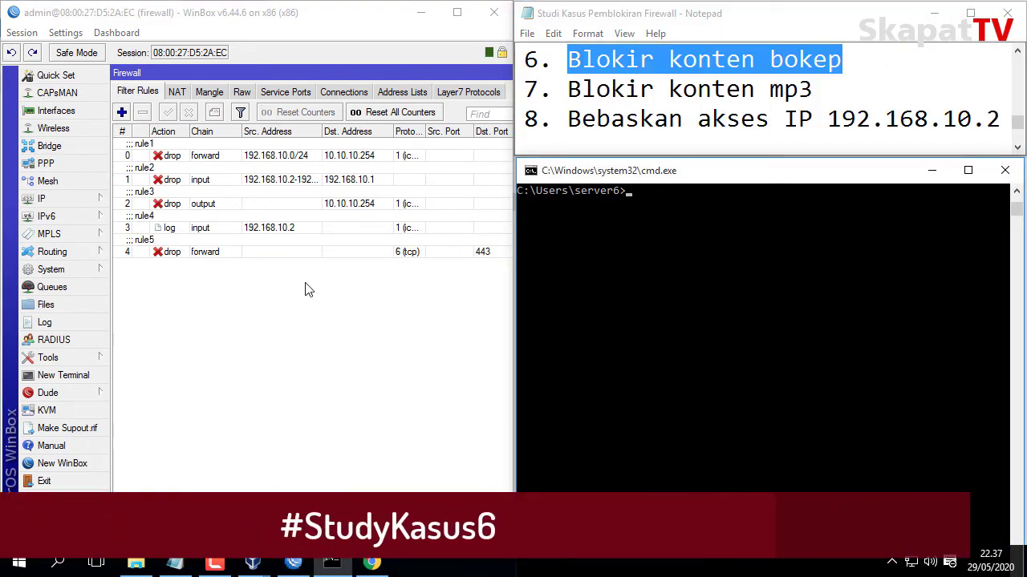
click(225, 248)
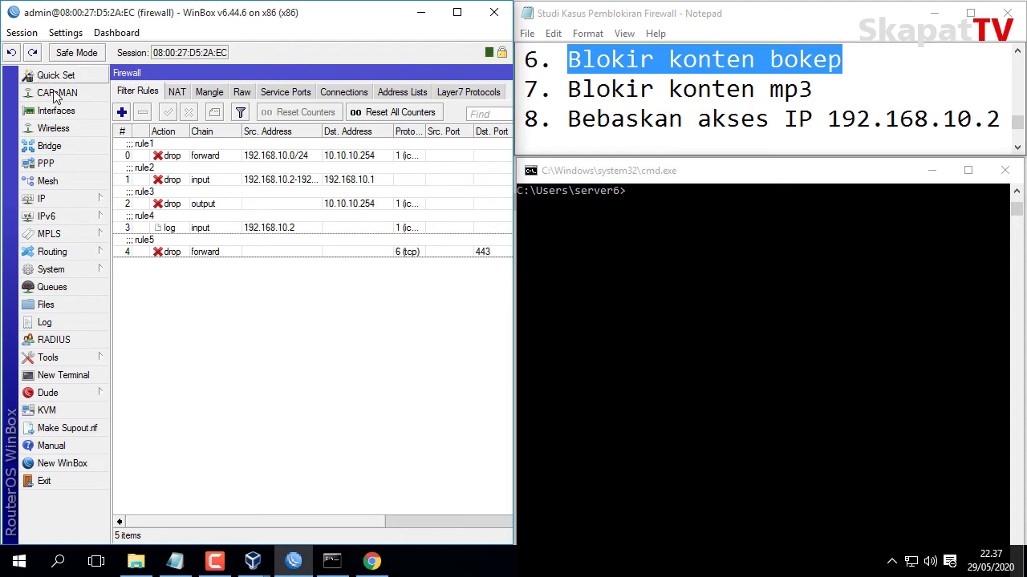
click(123, 113)
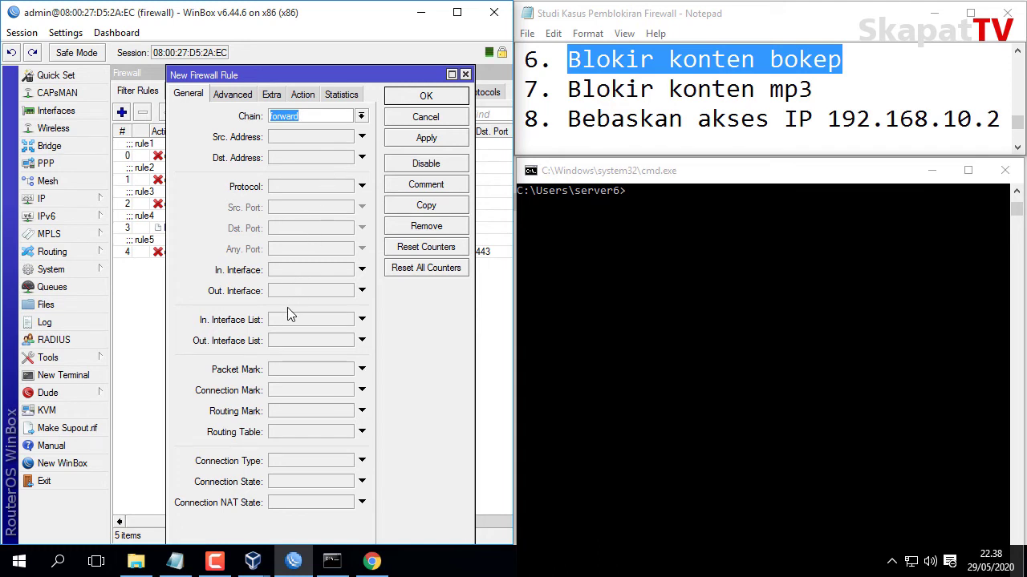
click(238, 98)
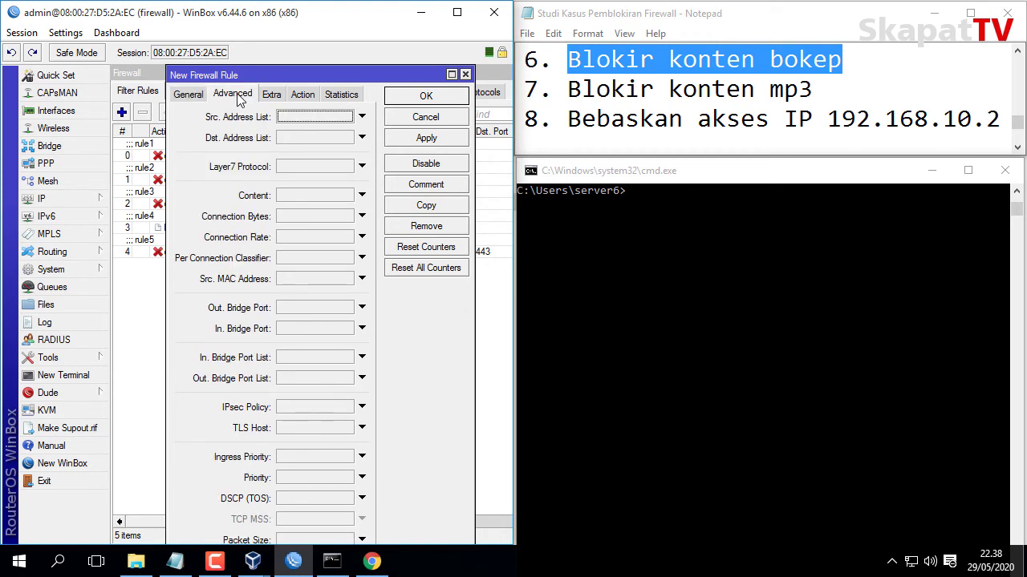
click(298, 199)
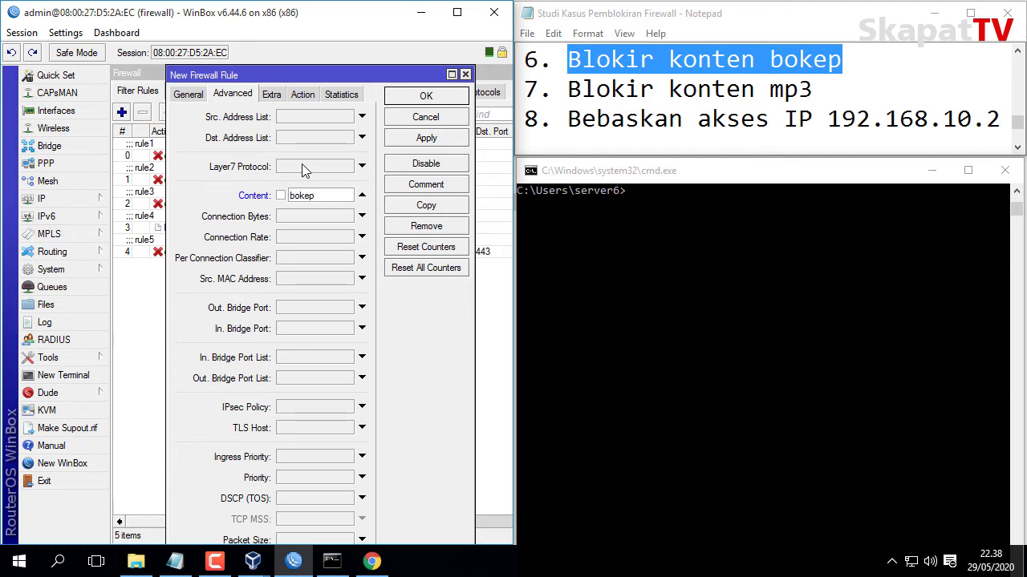
click(303, 95)
click(296, 115)
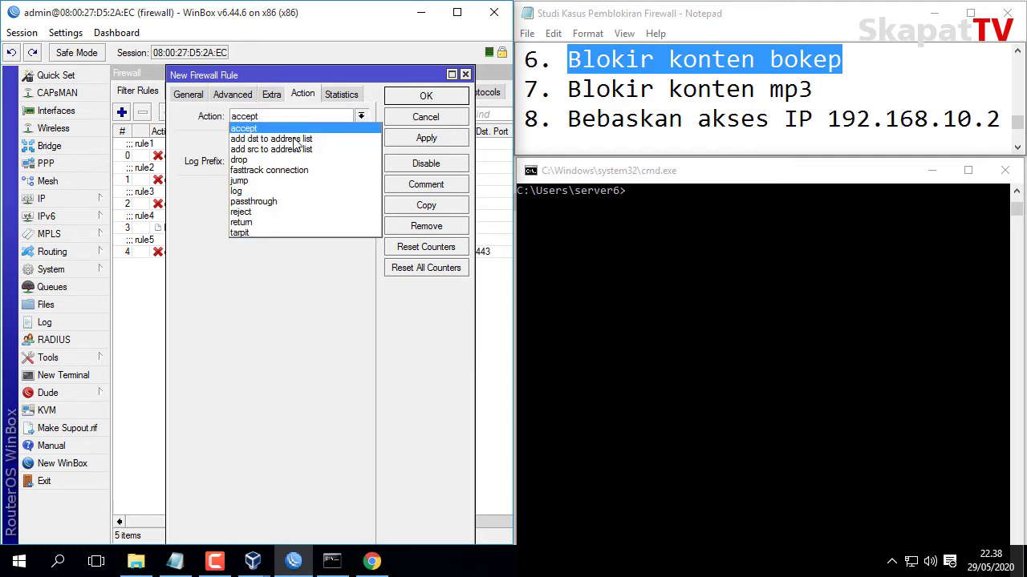
click(293, 156)
click(410, 140)
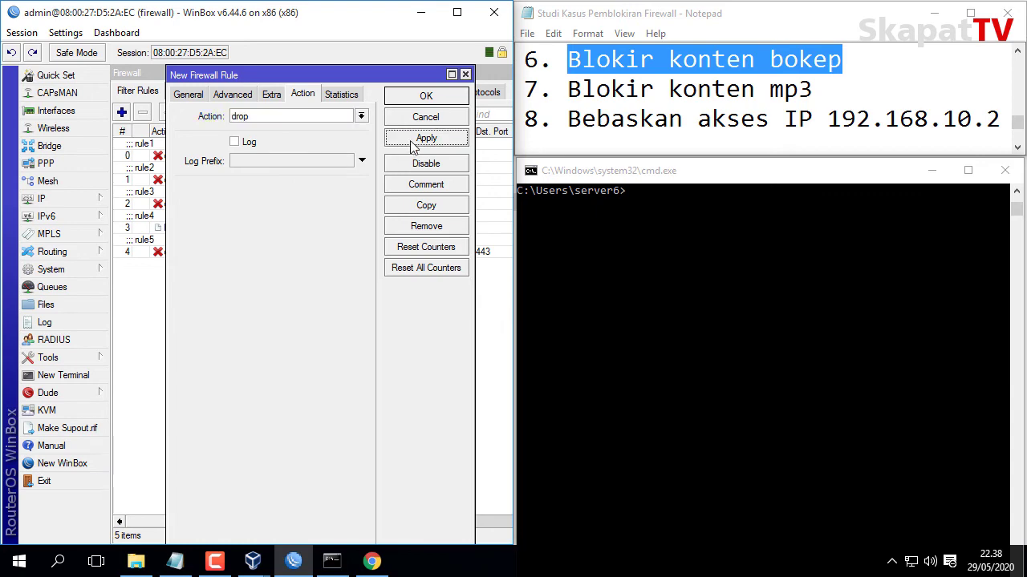
click(417, 100)
Test the block by loading bokep.com and downloadbokep.com in separate tabs.
click(371, 562)
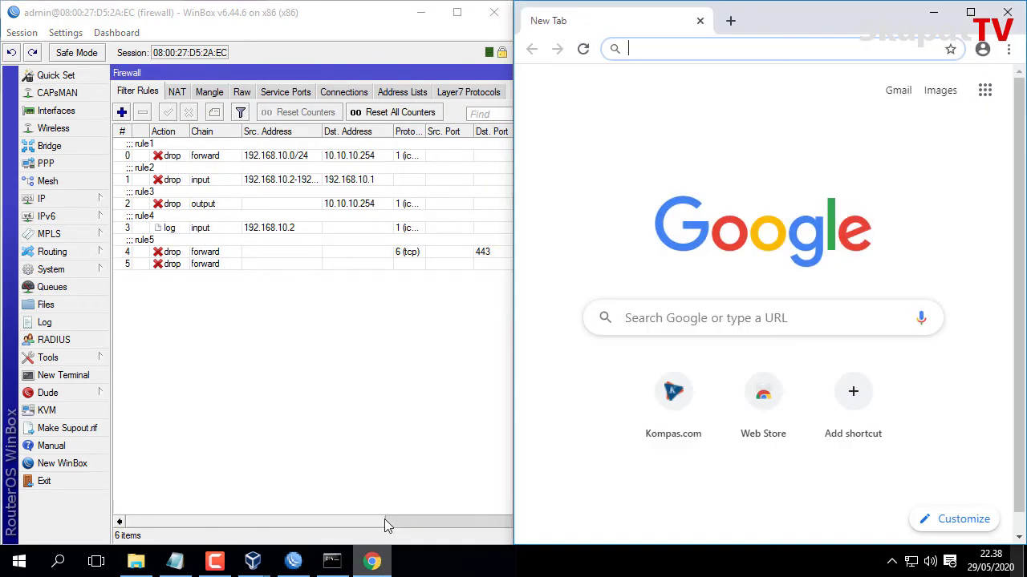
text(bo)
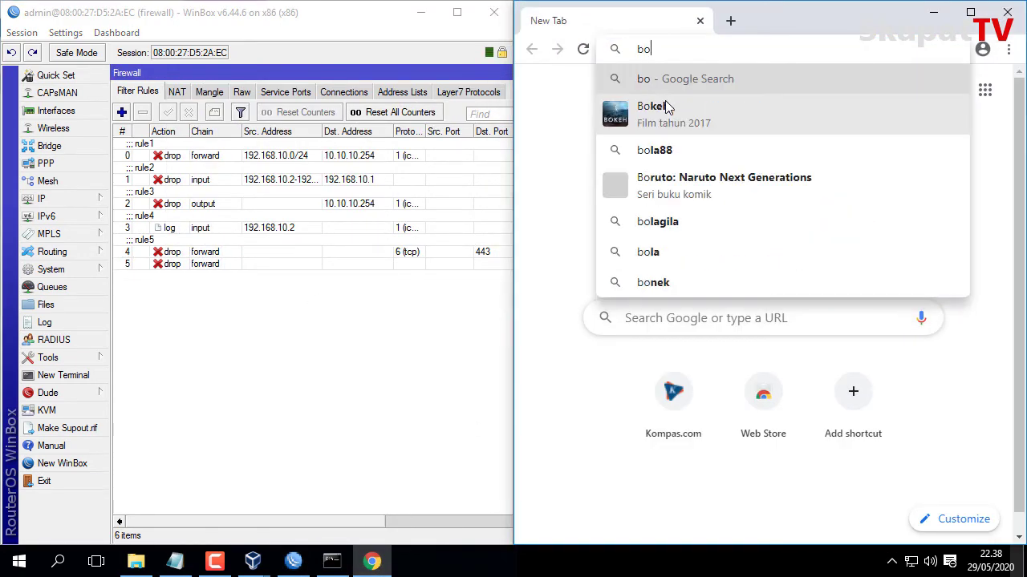
text(kep.com)
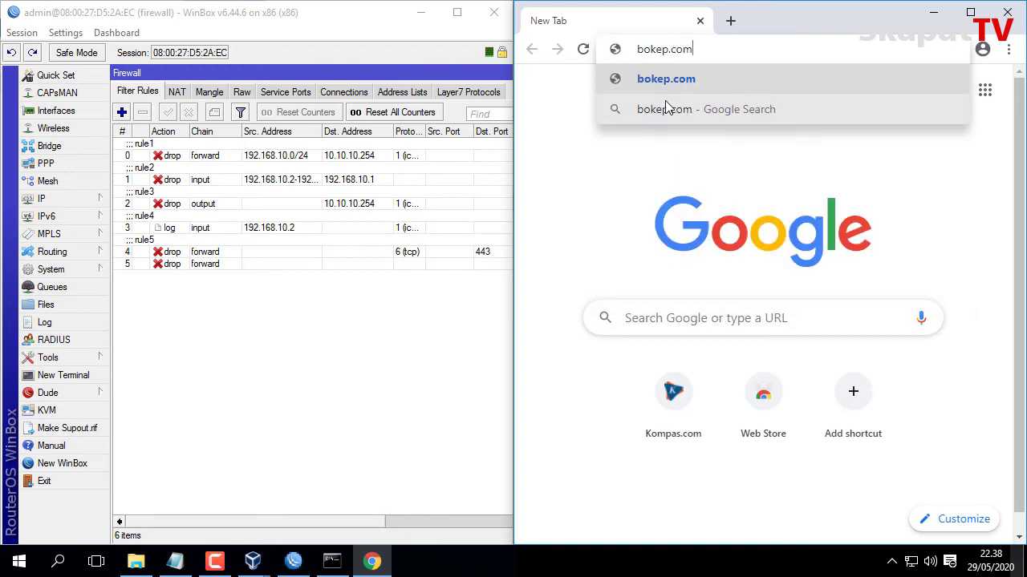
key(Return)
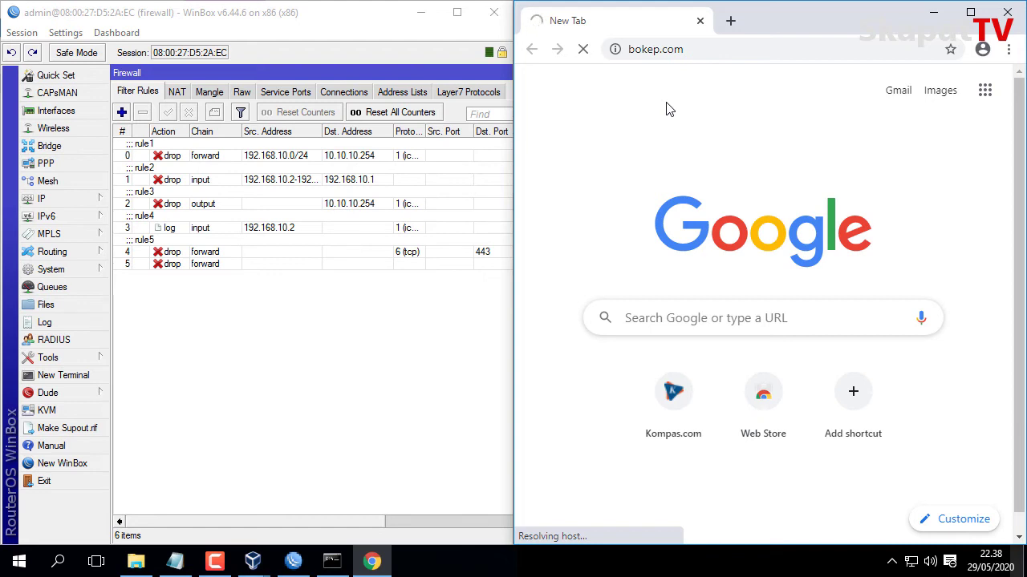
click(730, 20)
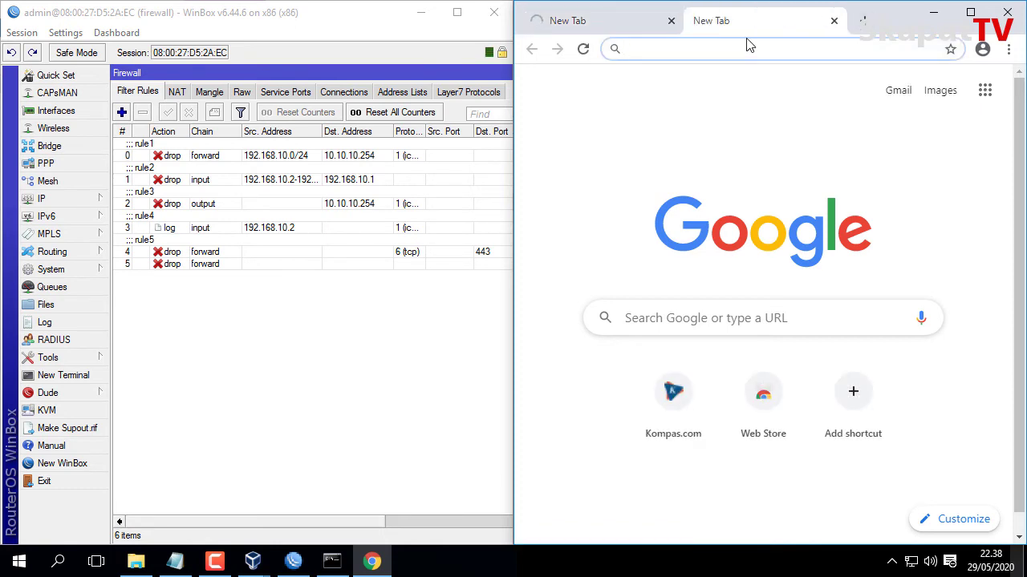
text(down)
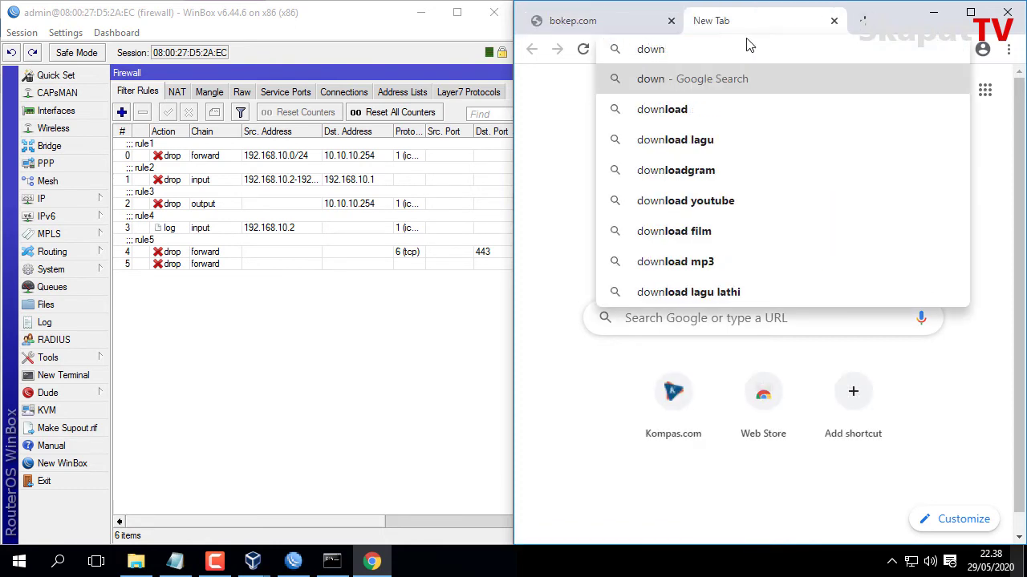
text(load)
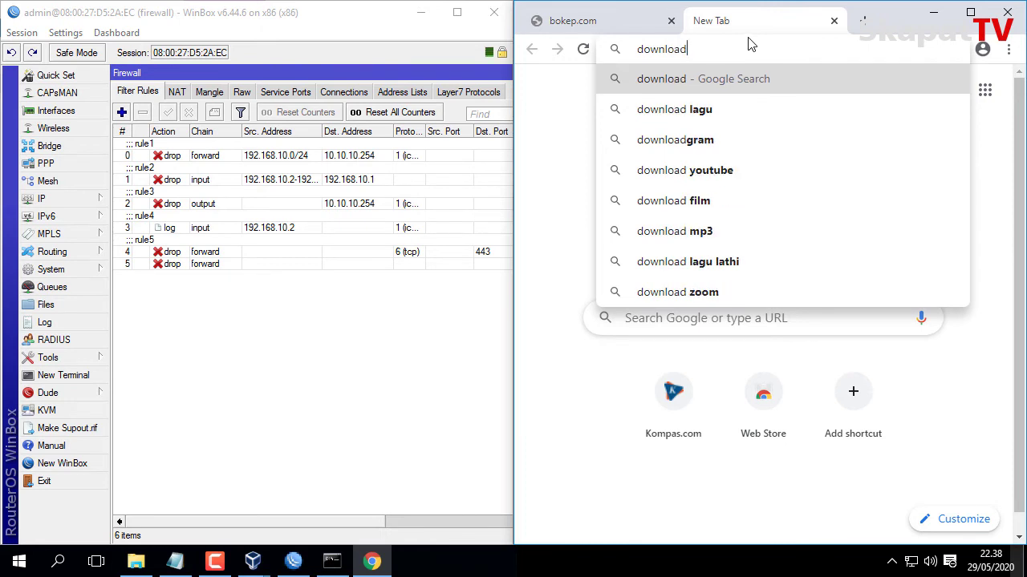
text(bokep)
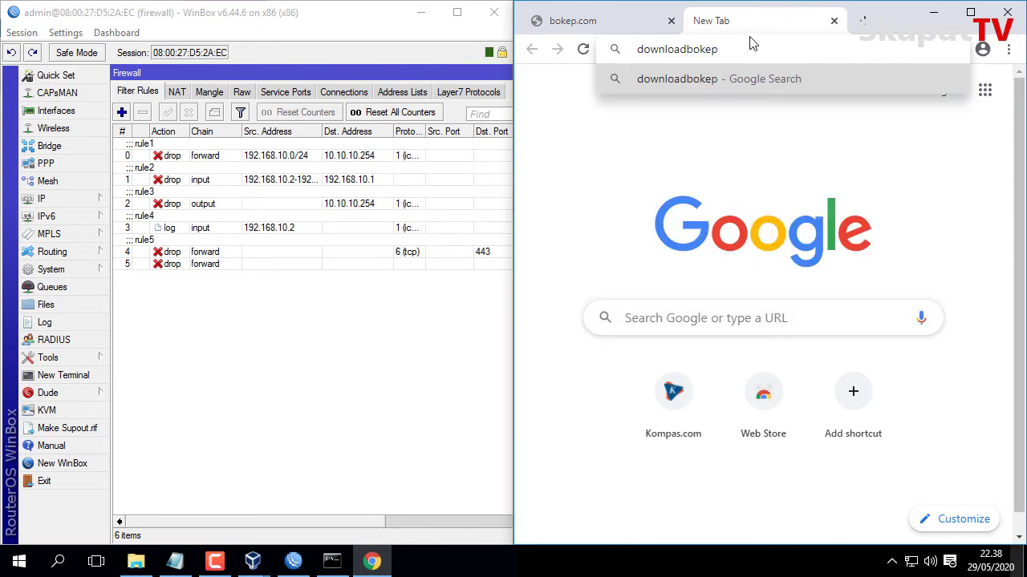
text(.com)
key(Return)
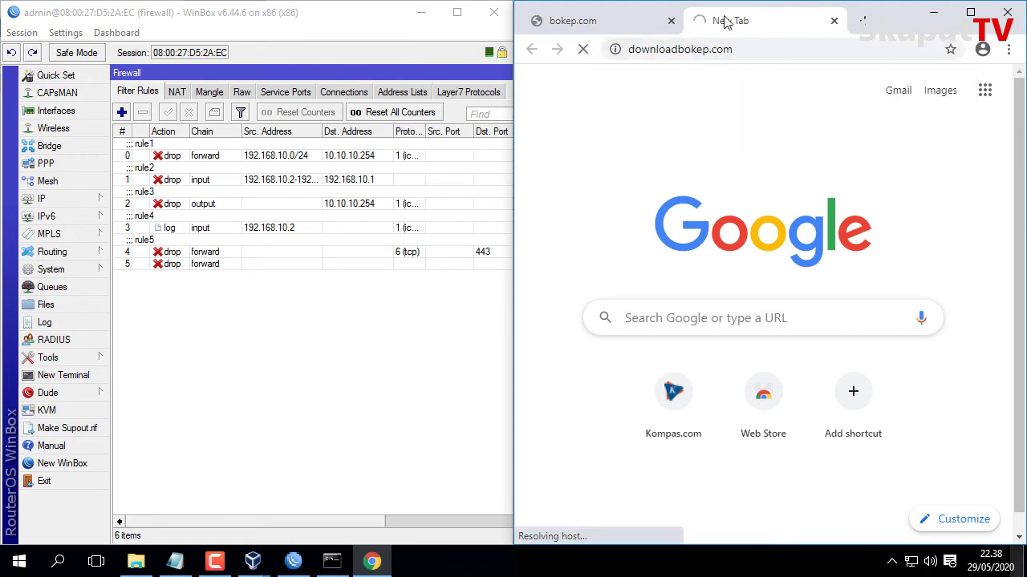
Check the bokep.com tab, then Google-search 'bokep' in a new tab and browse the results.
click(634, 16)
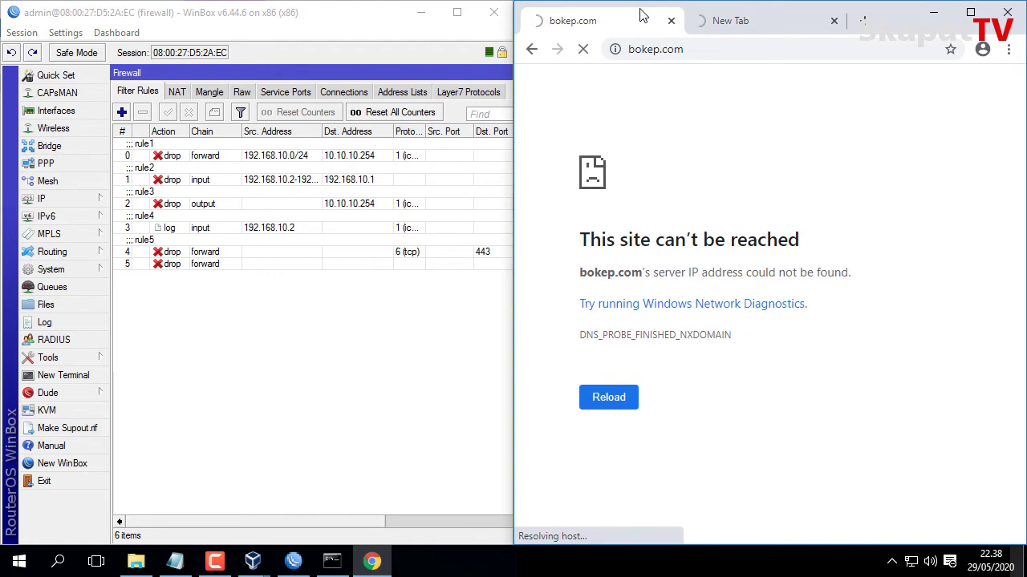
click(742, 32)
click(863, 20)
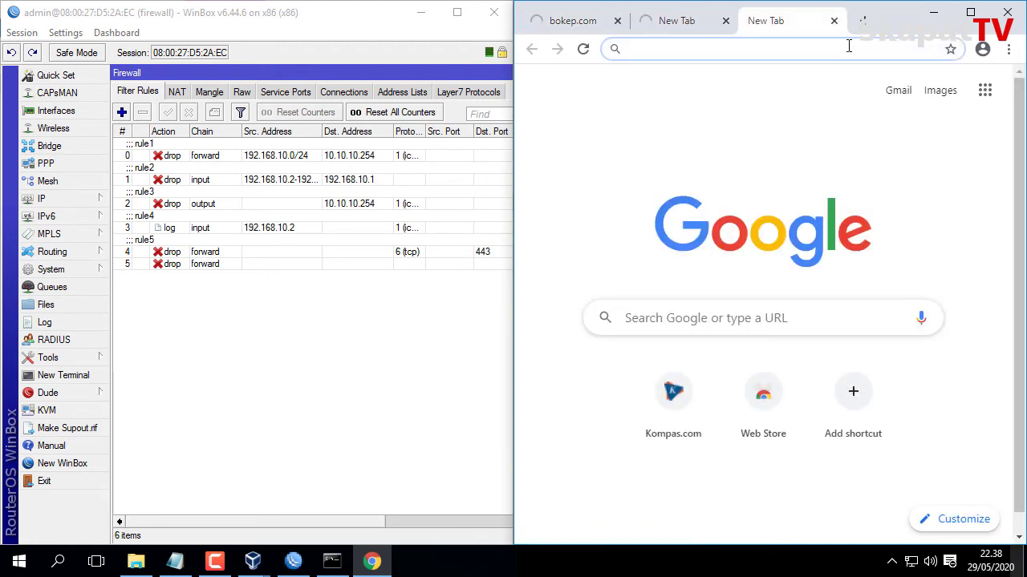
click(714, 326)
text(bokep)
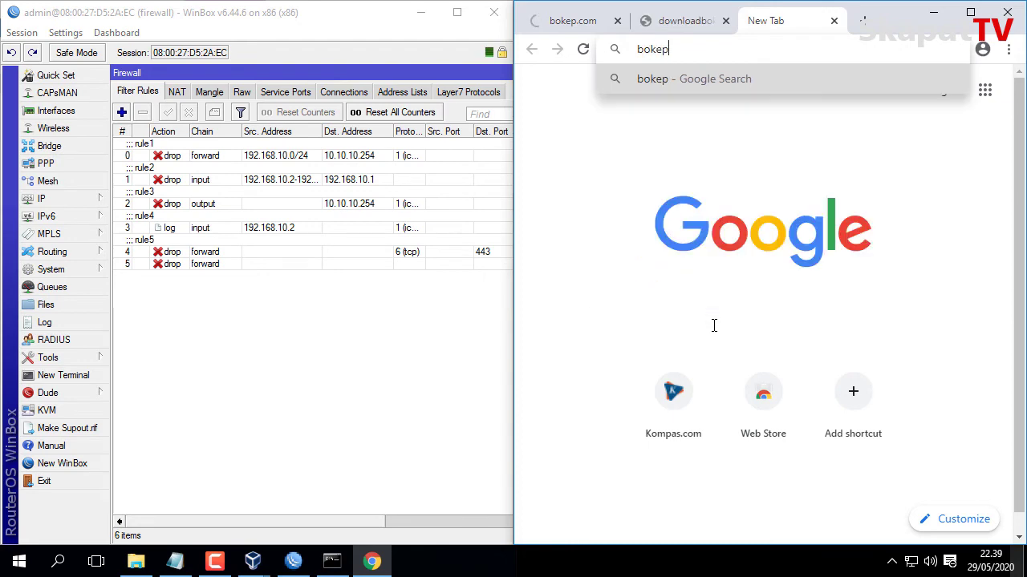
key(Return)
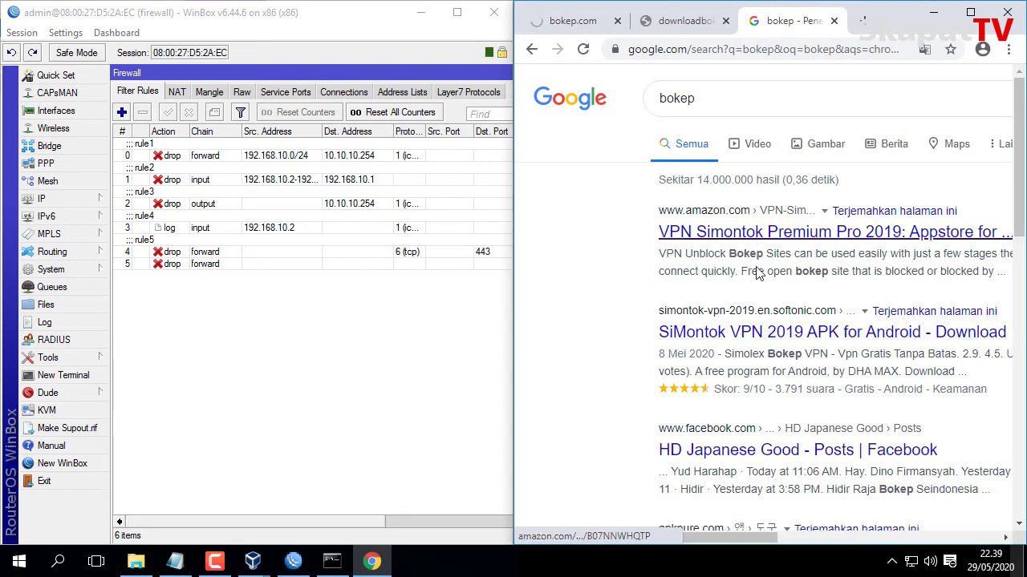
scroll(775, 329, down, 2)
scroll(774, 329, down, 3)
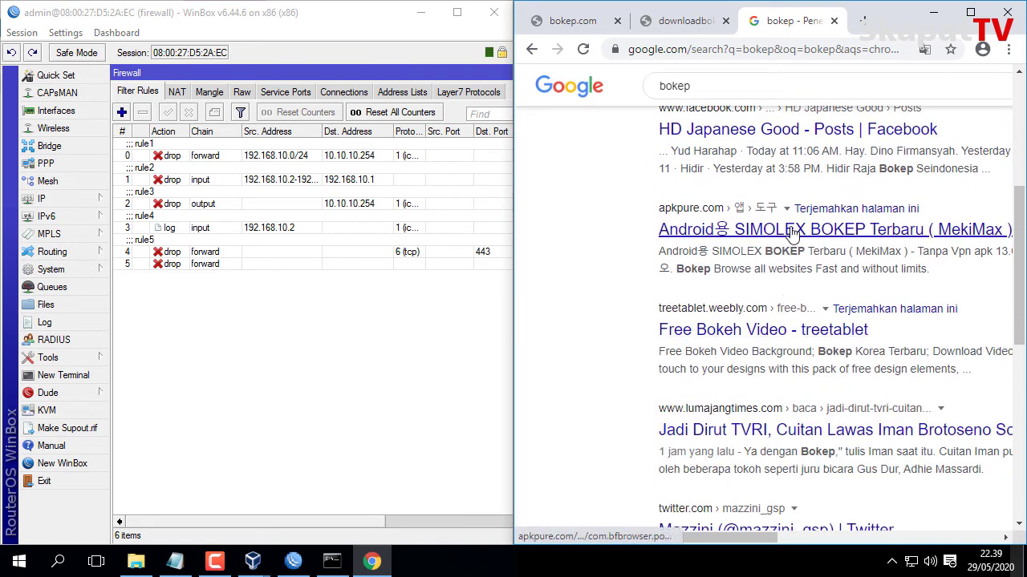
scroll(792, 232, down, 3)
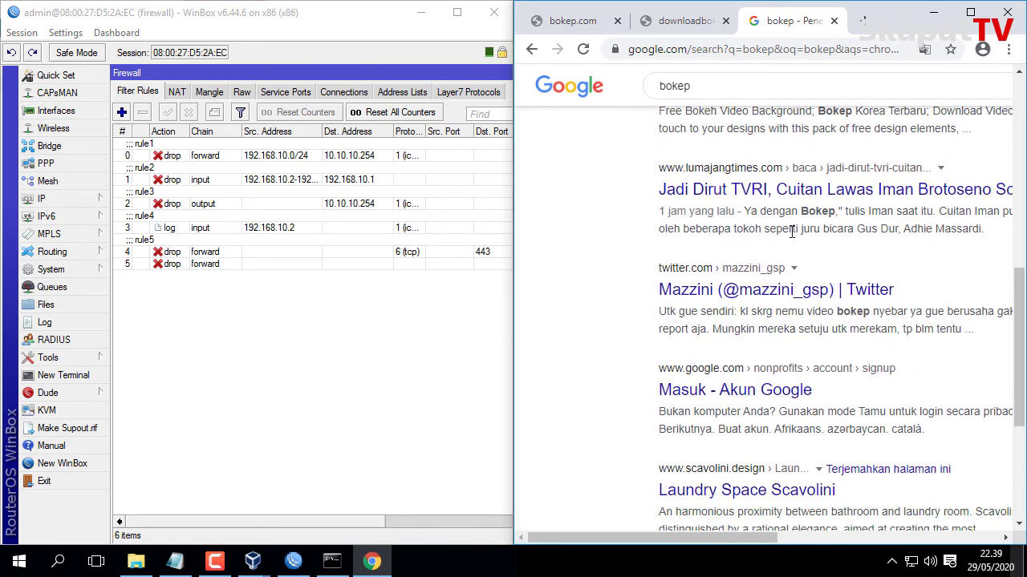
scroll(792, 231, up, 3)
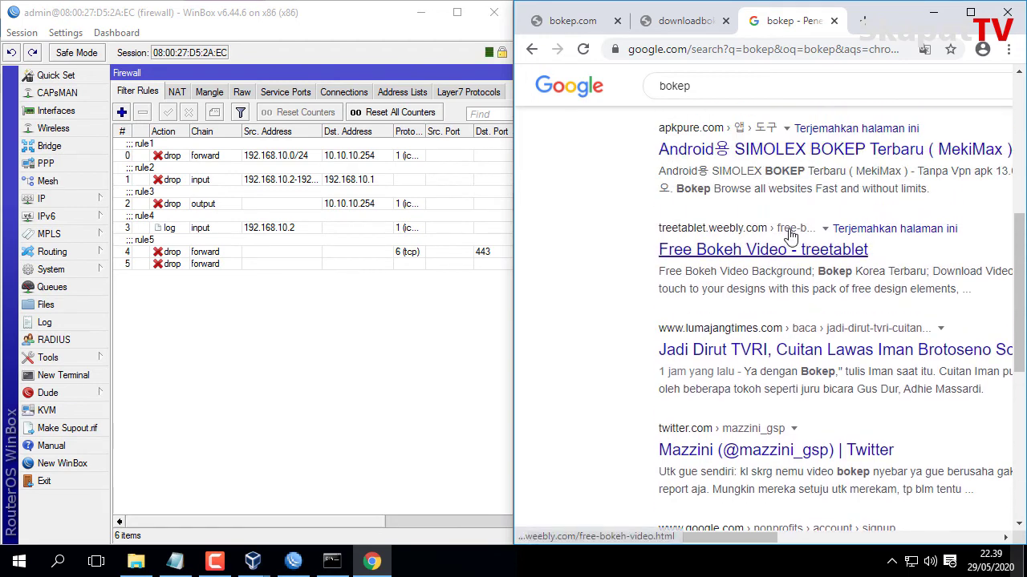
scroll(790, 234, up, 1)
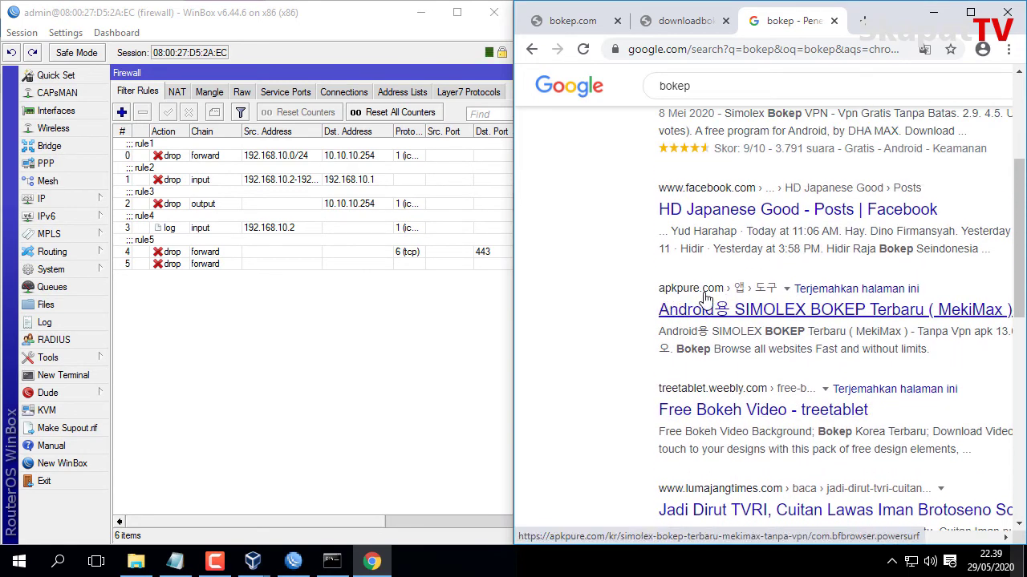
Change rule 5's content match from 'bokep' to 'apkpure' and save it.
right_click(539, 231)
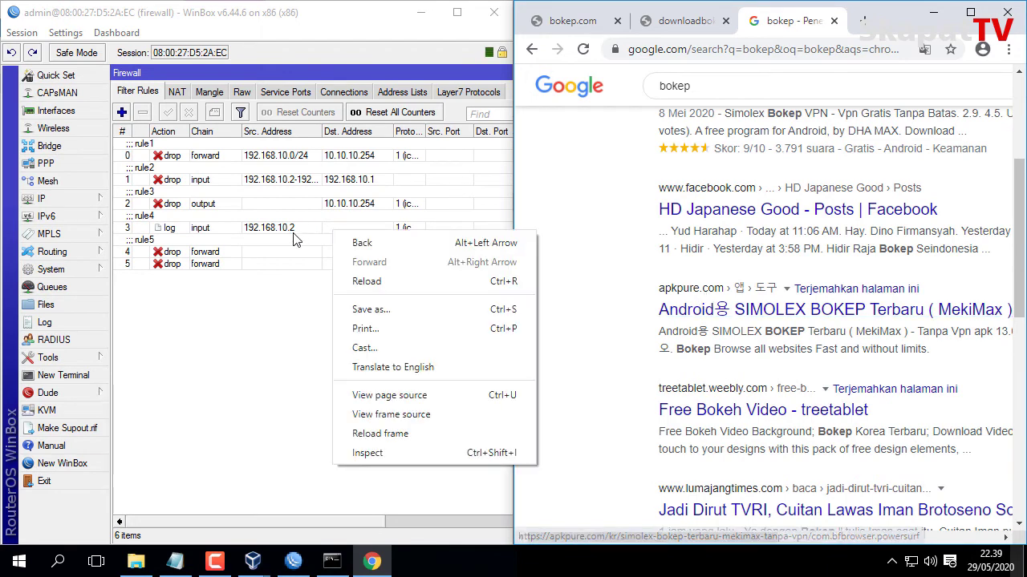
click(293, 235)
double_click(224, 266)
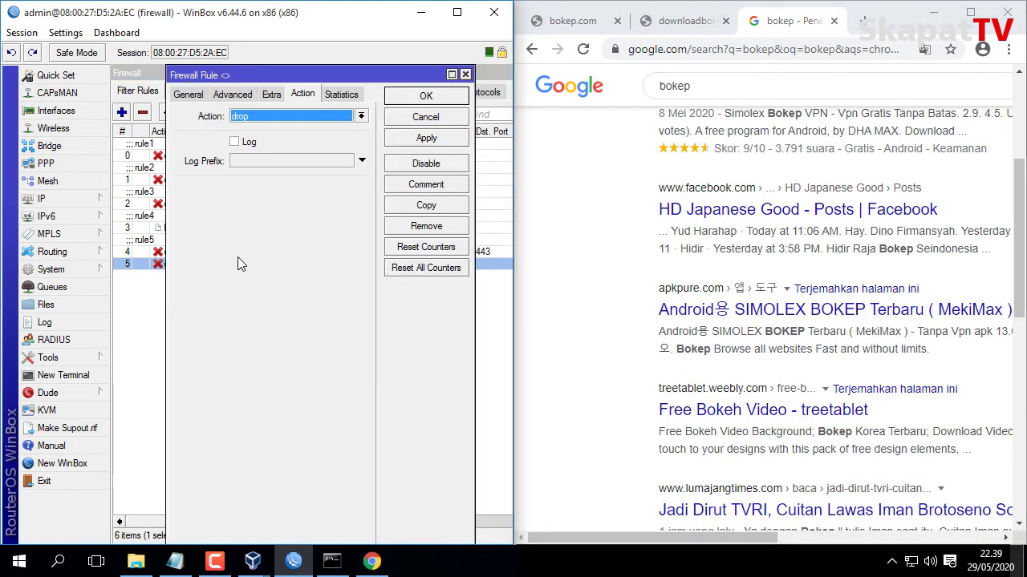
click(232, 94)
drag(341, 195, 286, 210)
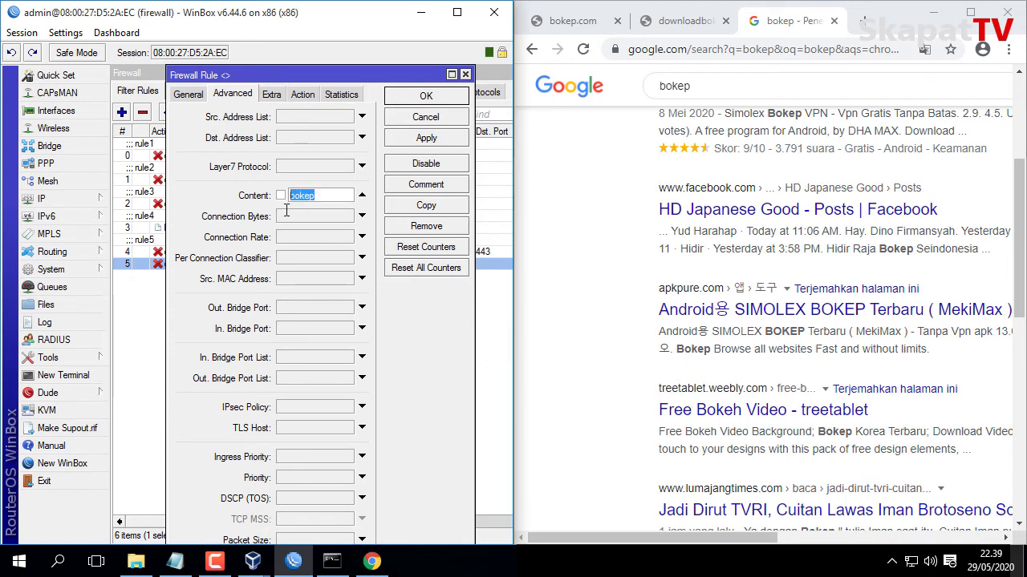
text(apkpure)
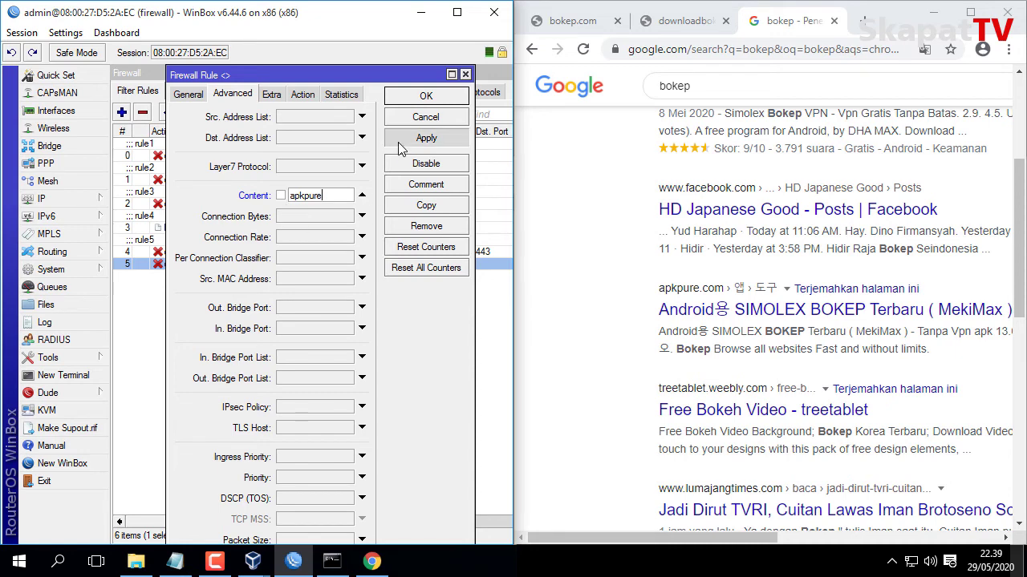
click(400, 142)
click(423, 97)
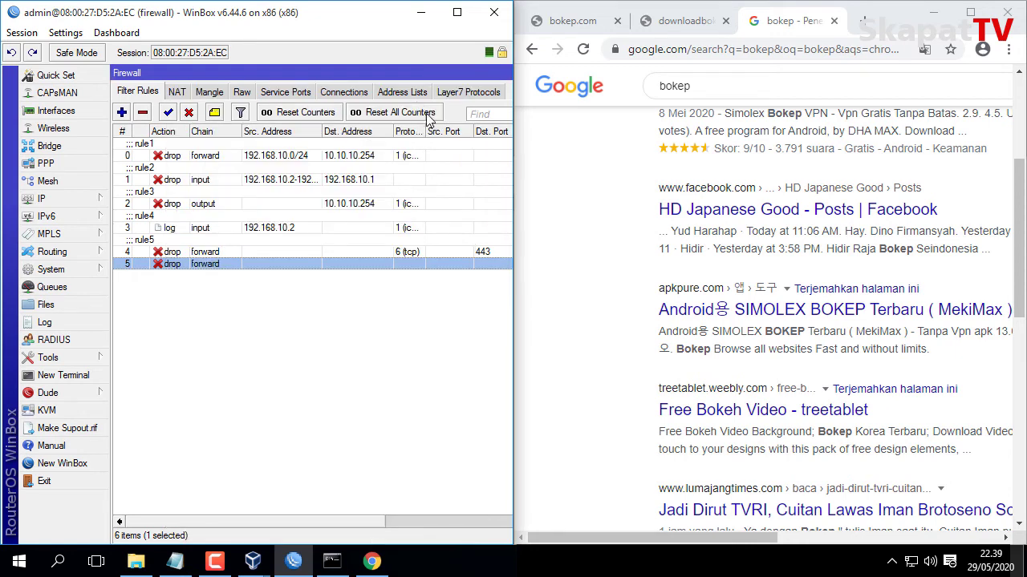
Load apkpure.com in a new tab, confirm DNS_PROBE_FINISHED_NXDOMAIN, then select firewall rule 5.
drag(654, 301, 728, 293)
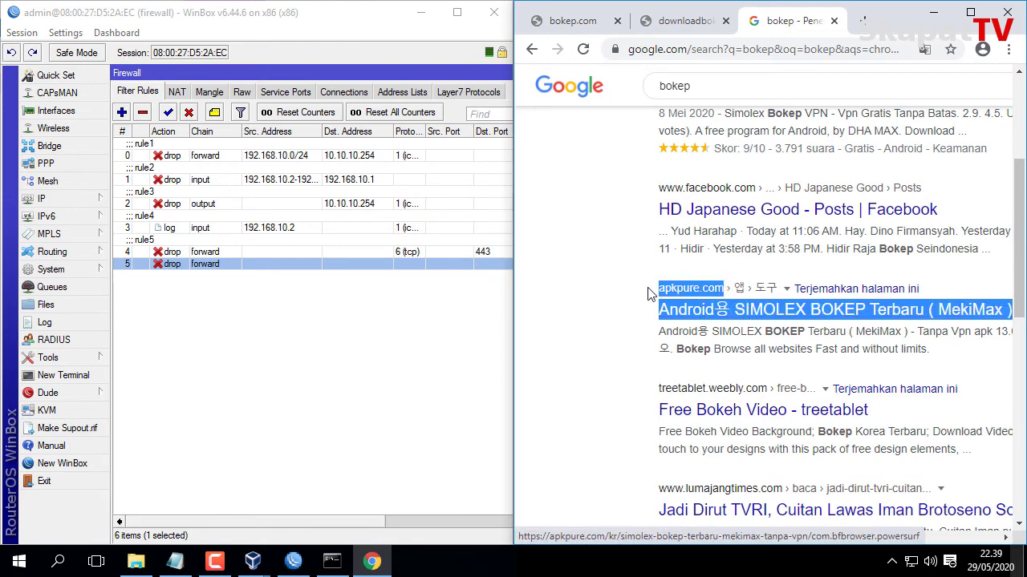
click(616, 305)
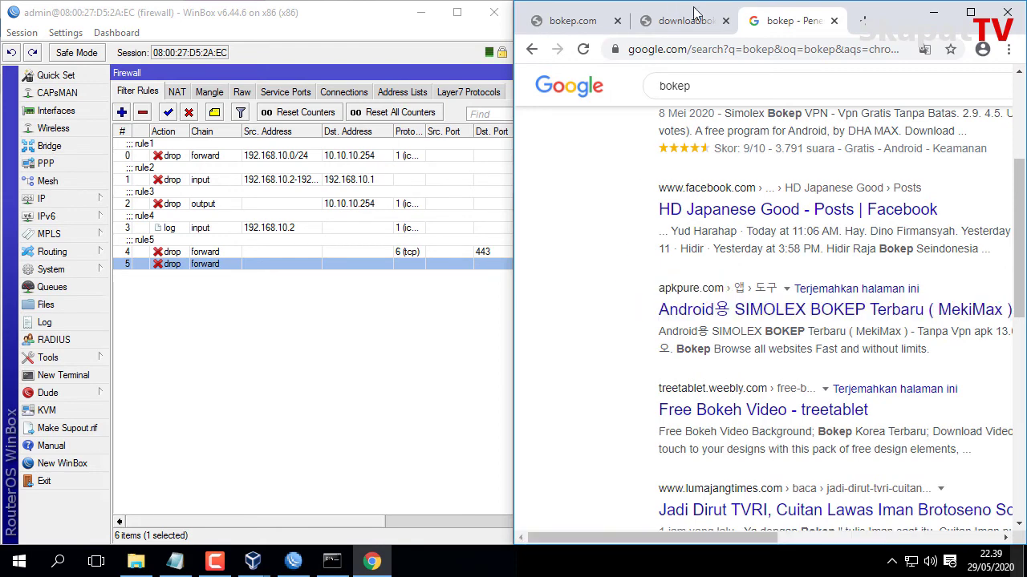
click(863, 24)
text(apkpure)
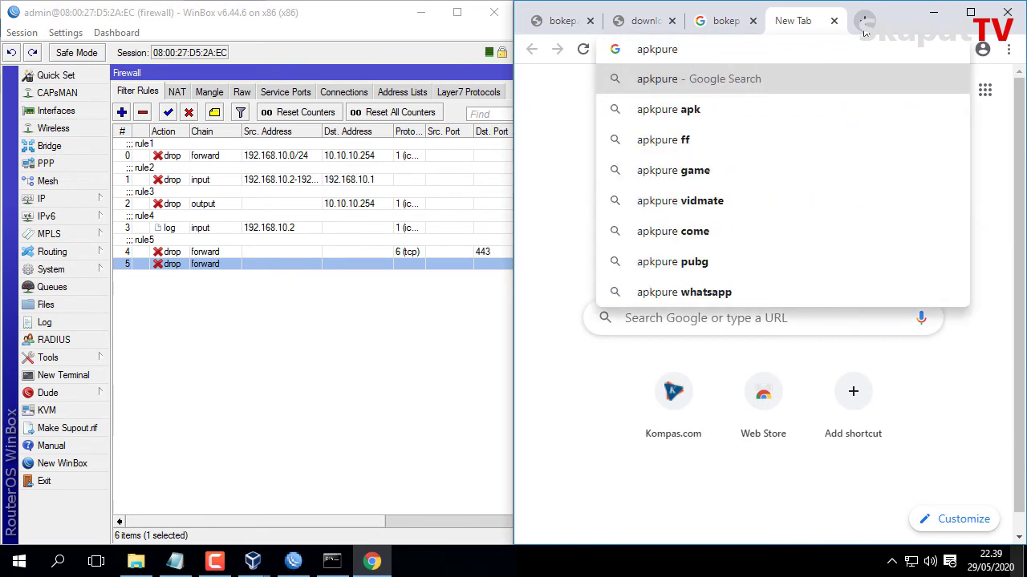
text(.com)
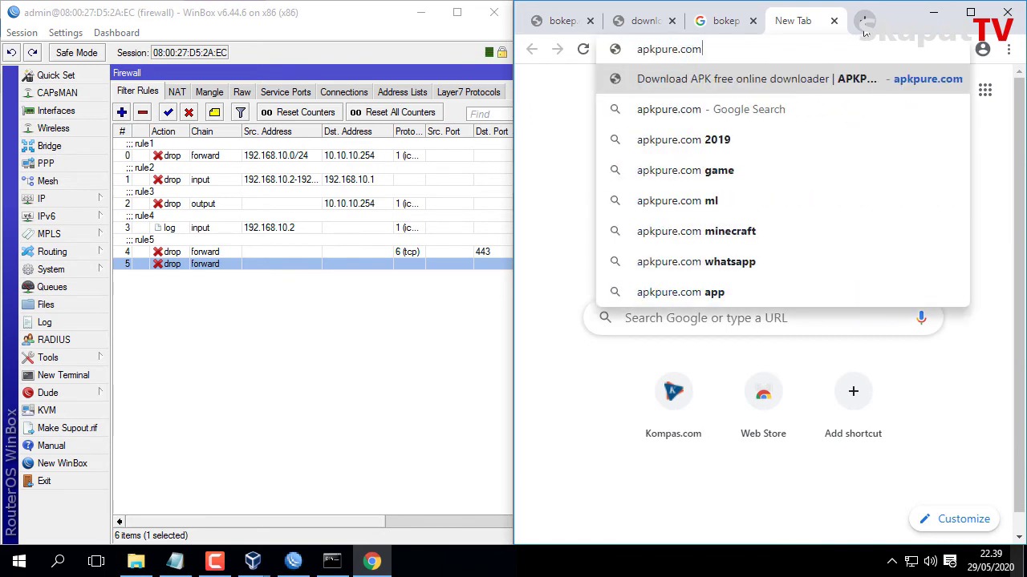
key(Return)
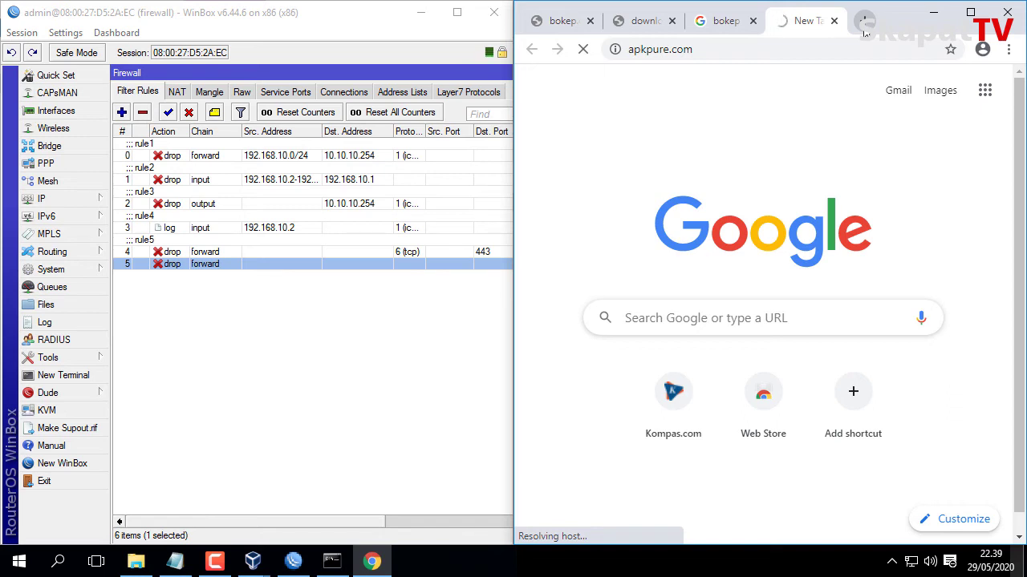
click(290, 316)
click(258, 264)
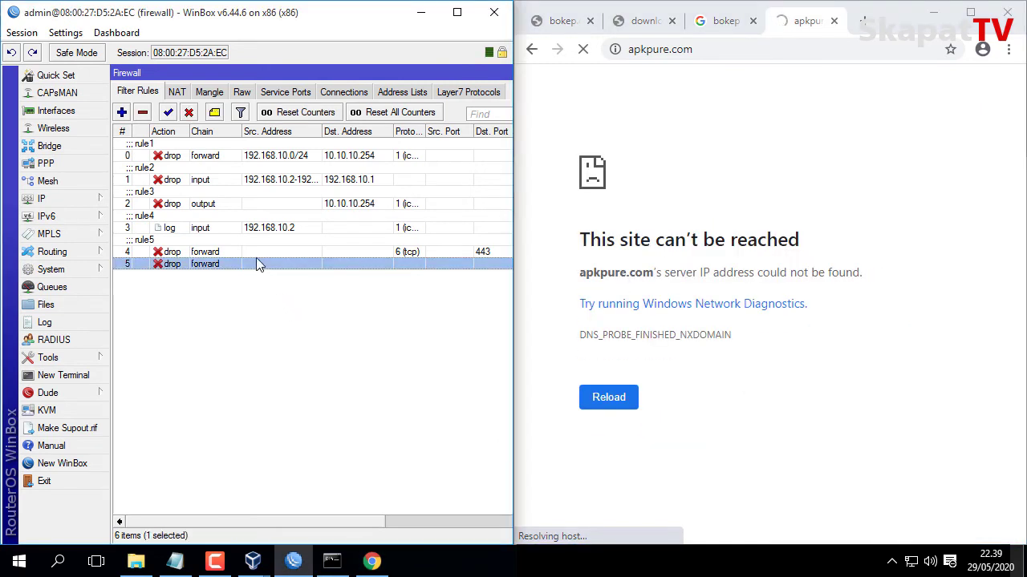
Comment rule 5 as rule6, disable it, and reload apkpure.com with the filter off.
click(215, 113)
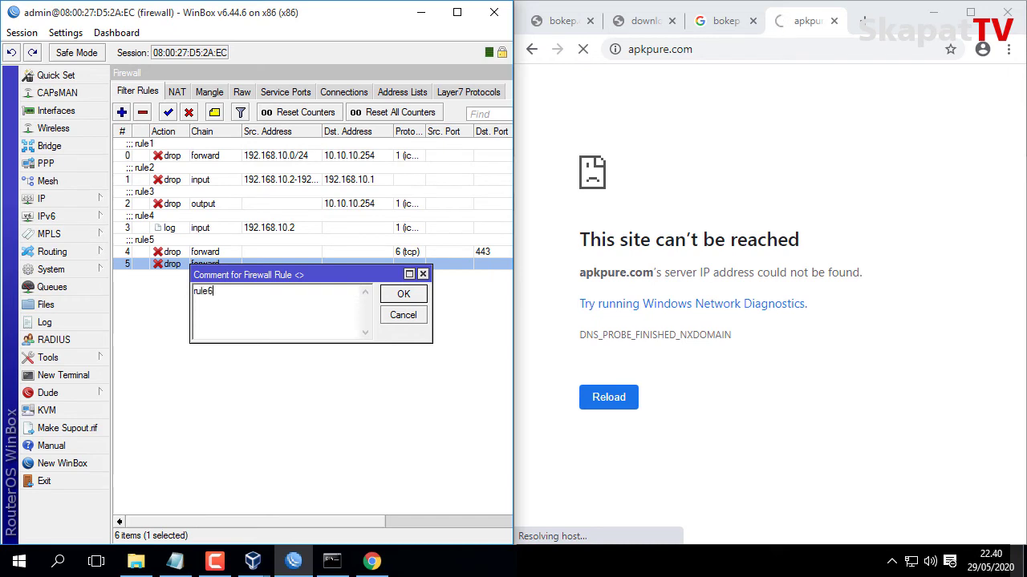
click(404, 294)
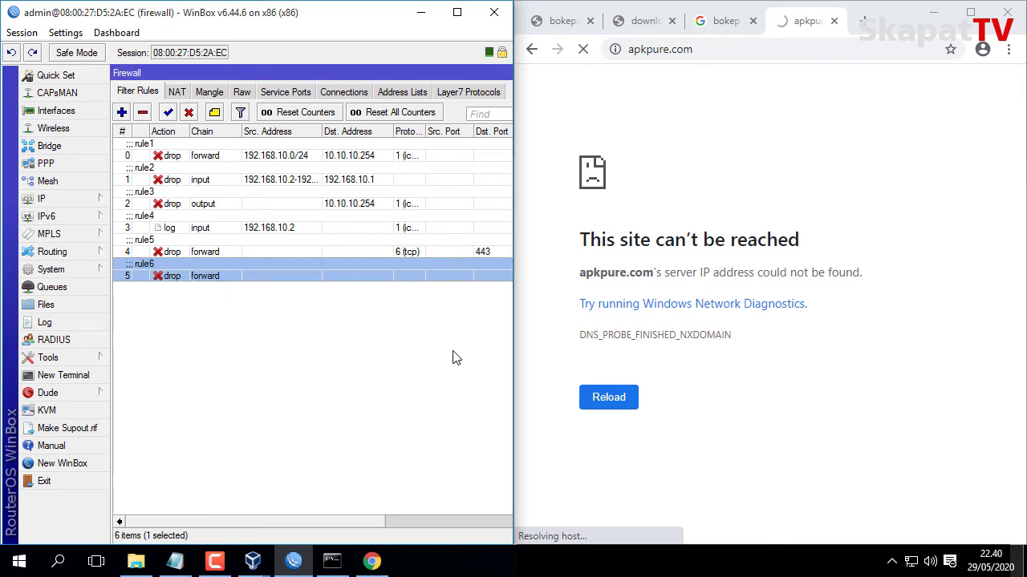
click(190, 114)
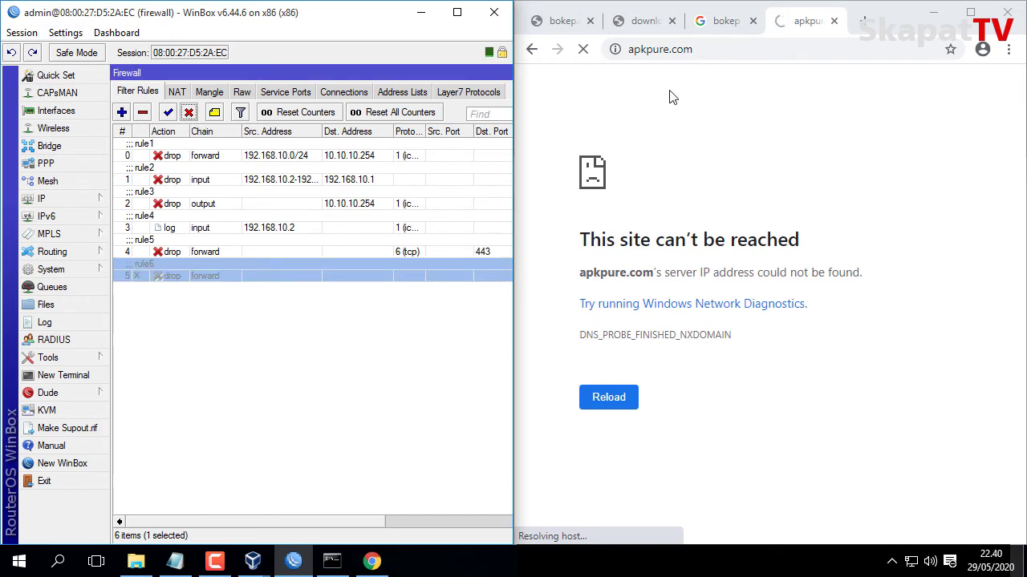
click(584, 50)
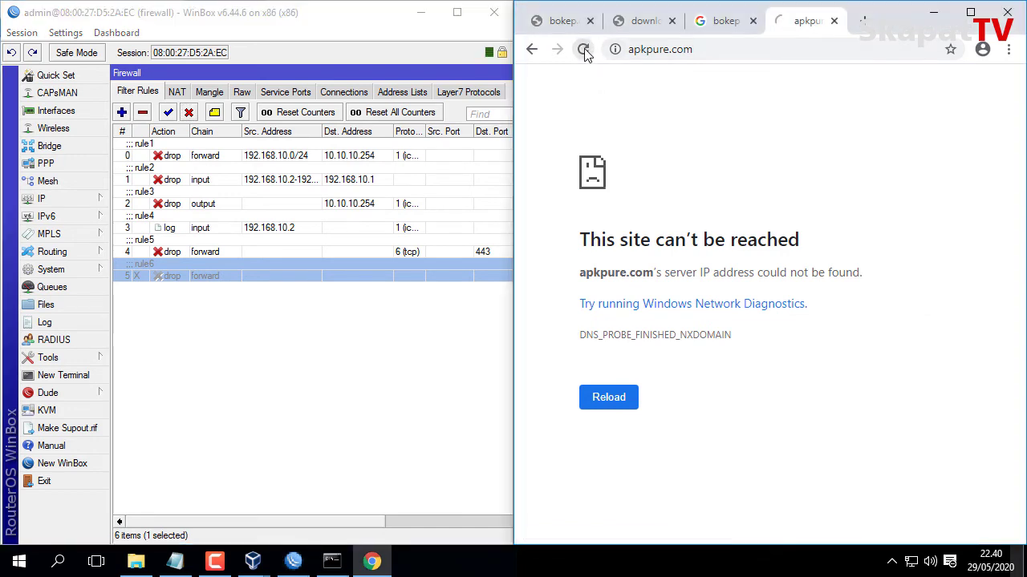
click(584, 49)
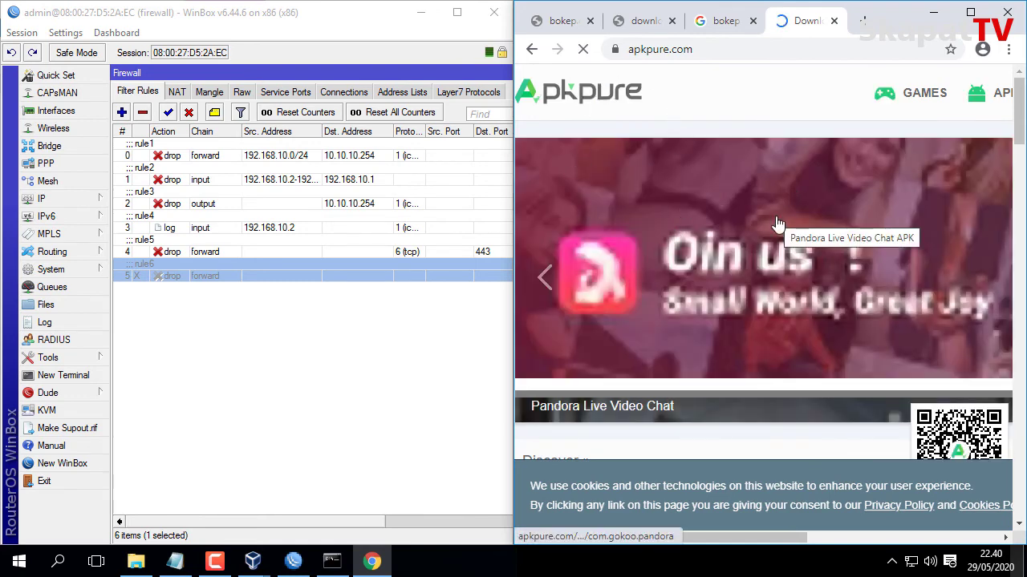
scroll(777, 223, down, 5)
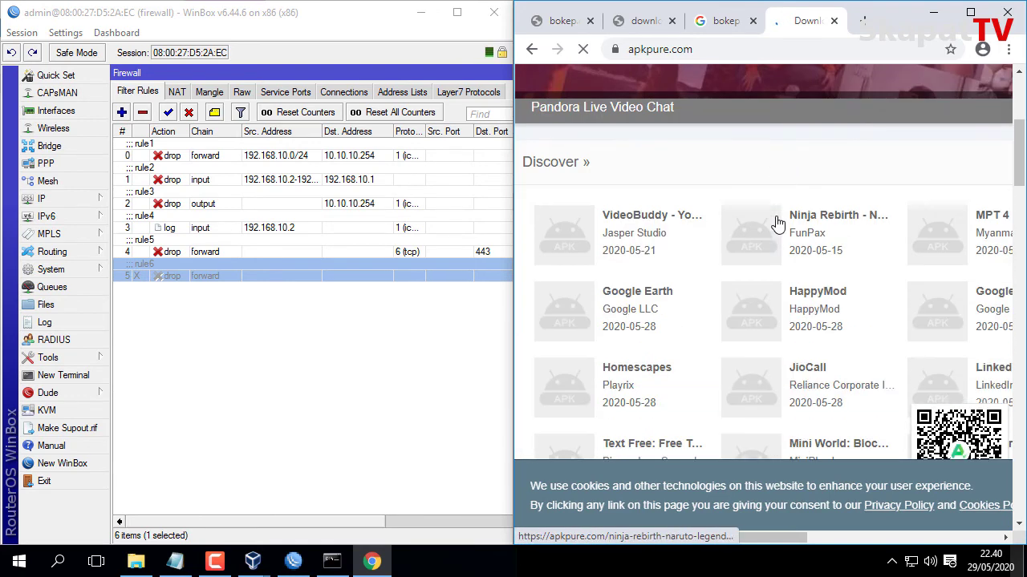
scroll(777, 223, up, 5)
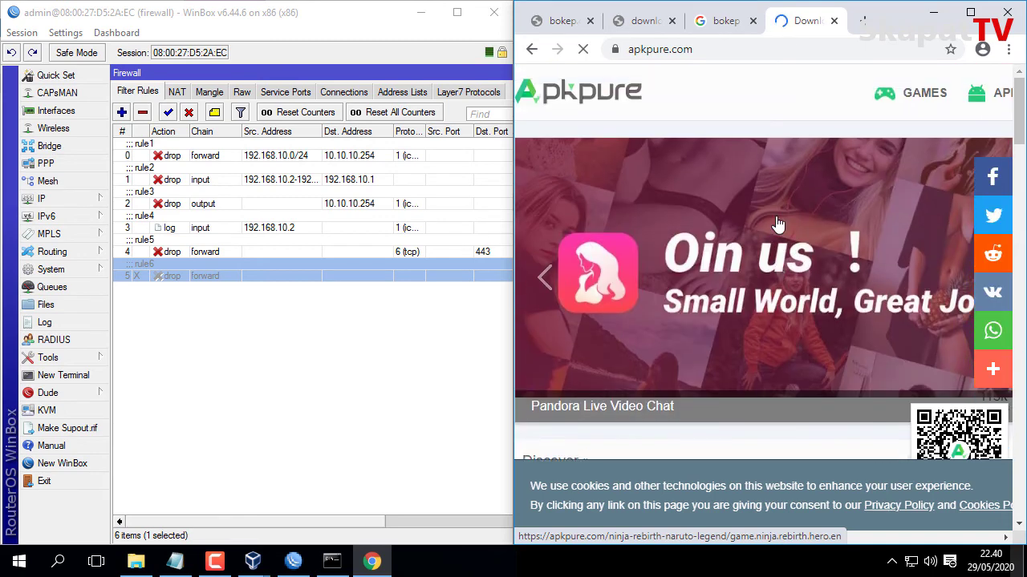
Re-enable rule6 and load apkpure.com again to retest the filter.
click(168, 113)
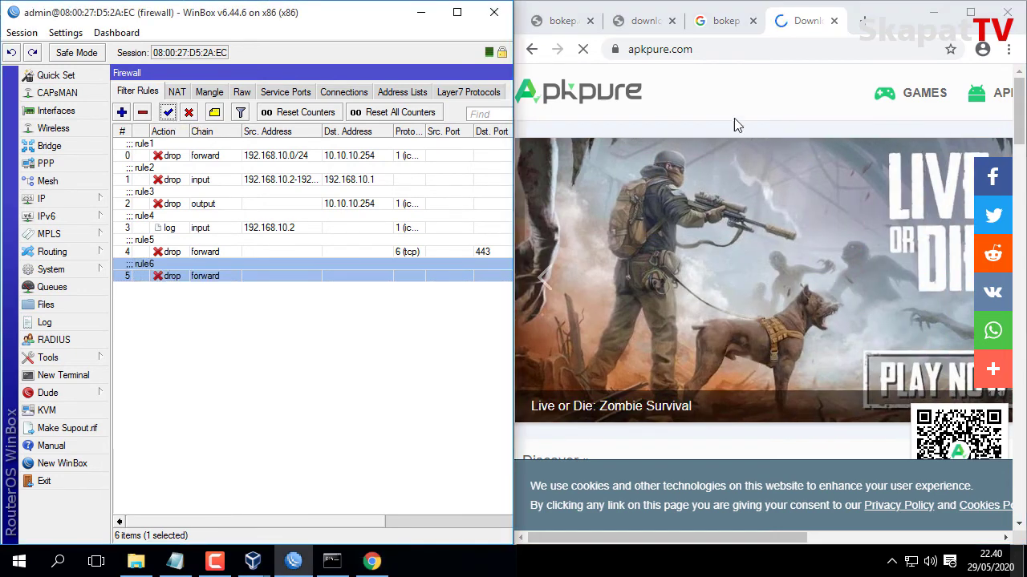
click(833, 21)
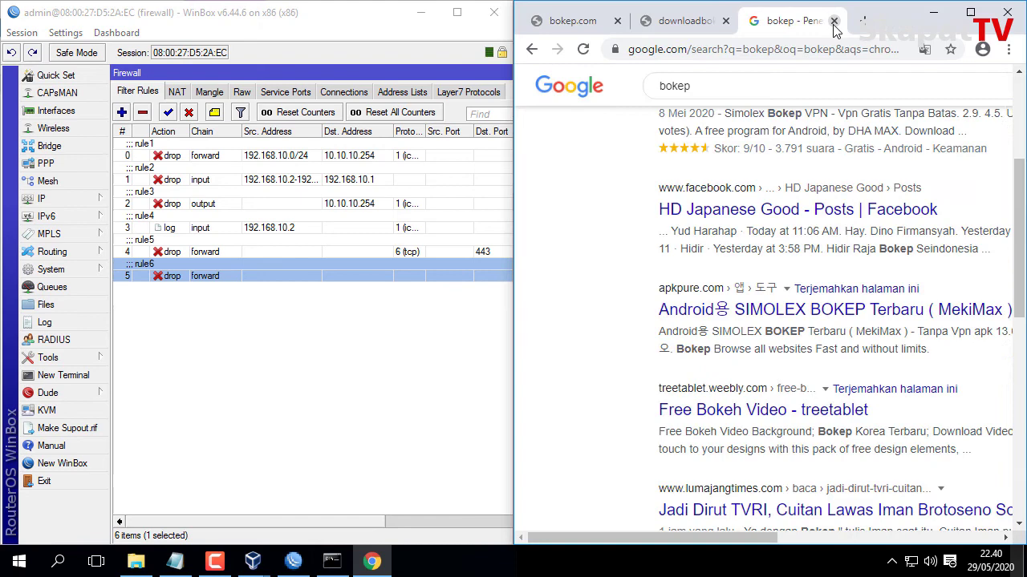
click(792, 50)
text(ap)
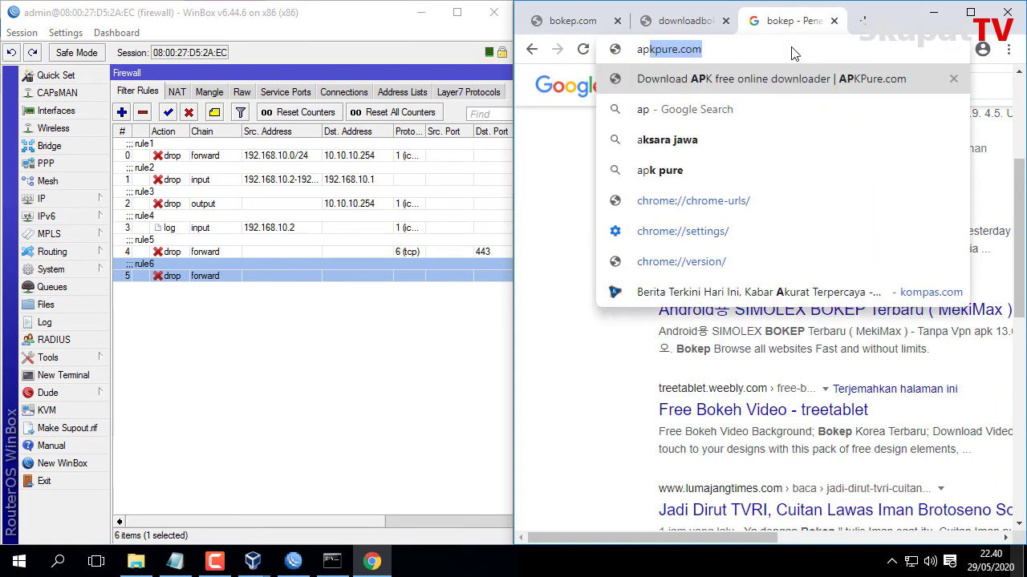
text(kpure)
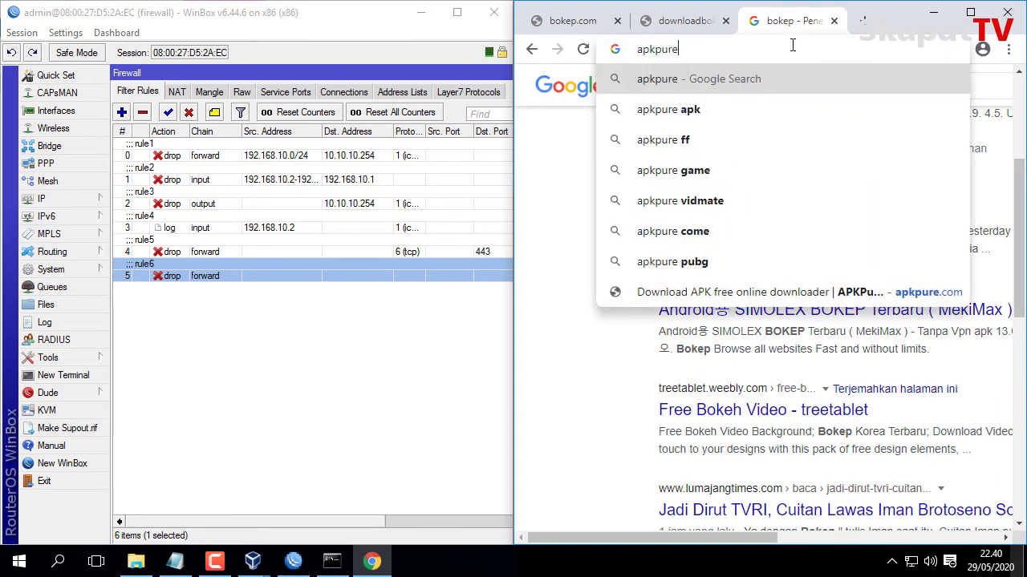
text(.com)
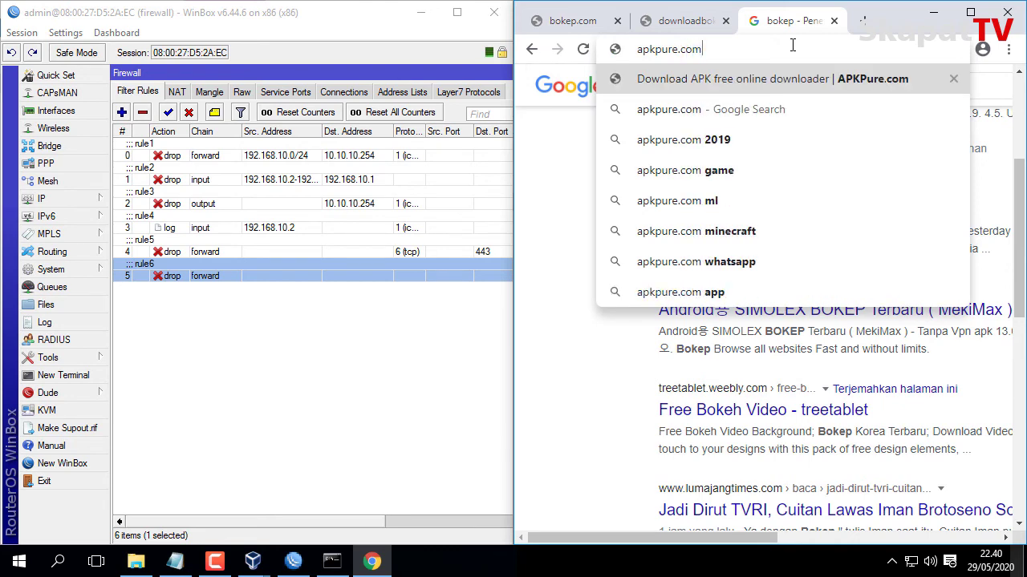
key(Return)
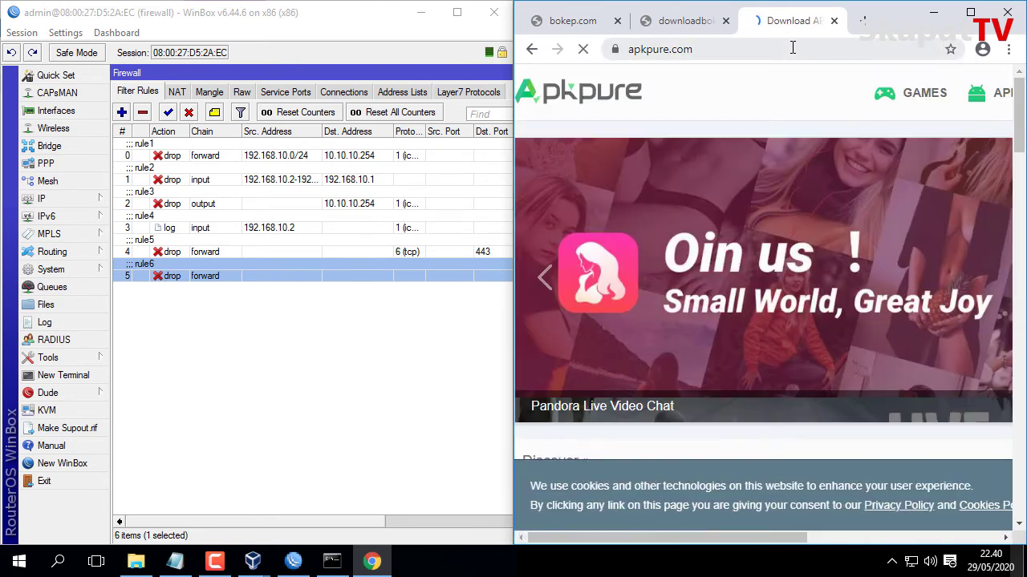
Clear Chrome's browsing history, cookies and cache from the History page.
click(1008, 50)
mouse_move(850, 137)
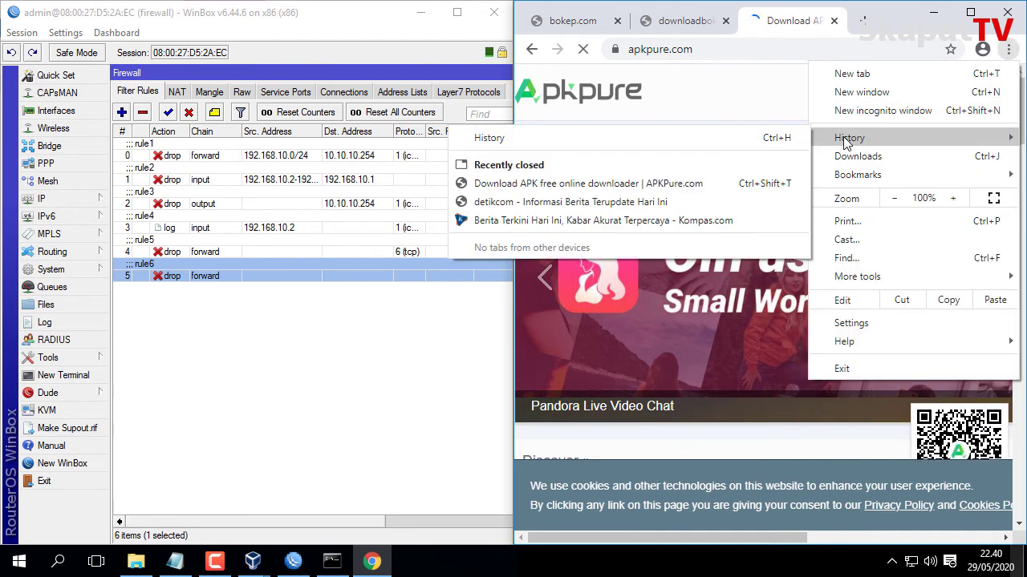
click(497, 138)
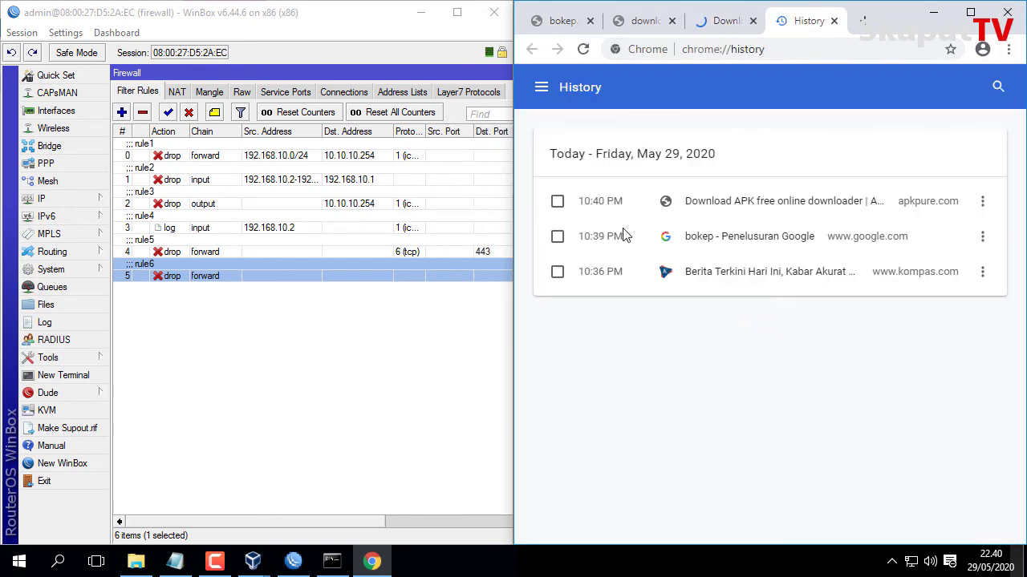
click(542, 88)
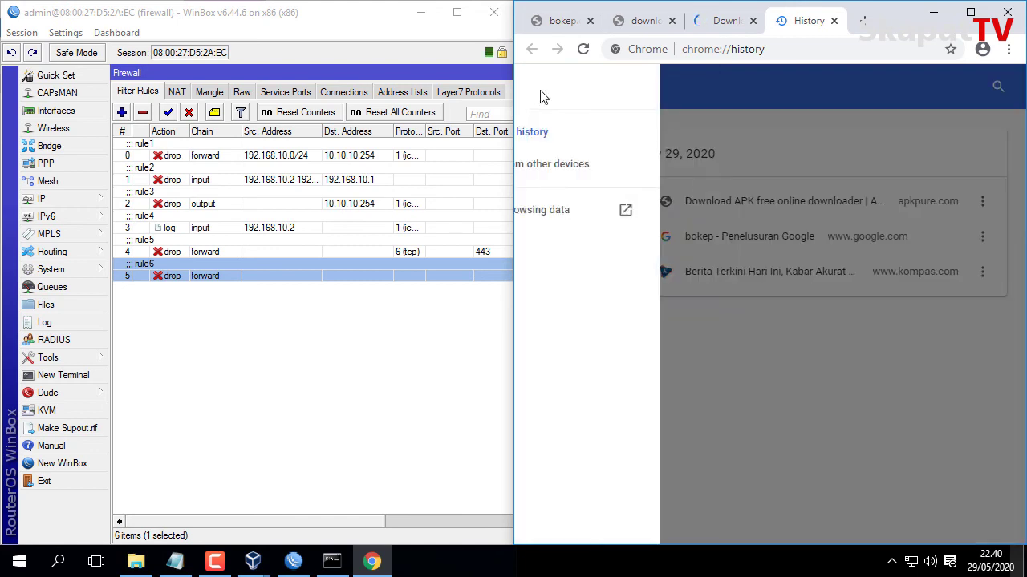
click(602, 210)
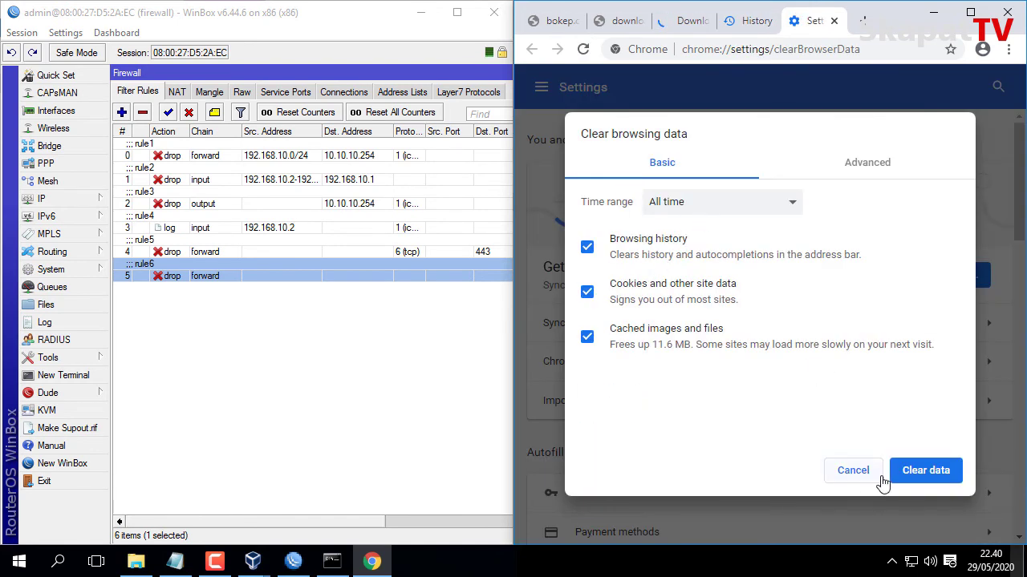
click(913, 472)
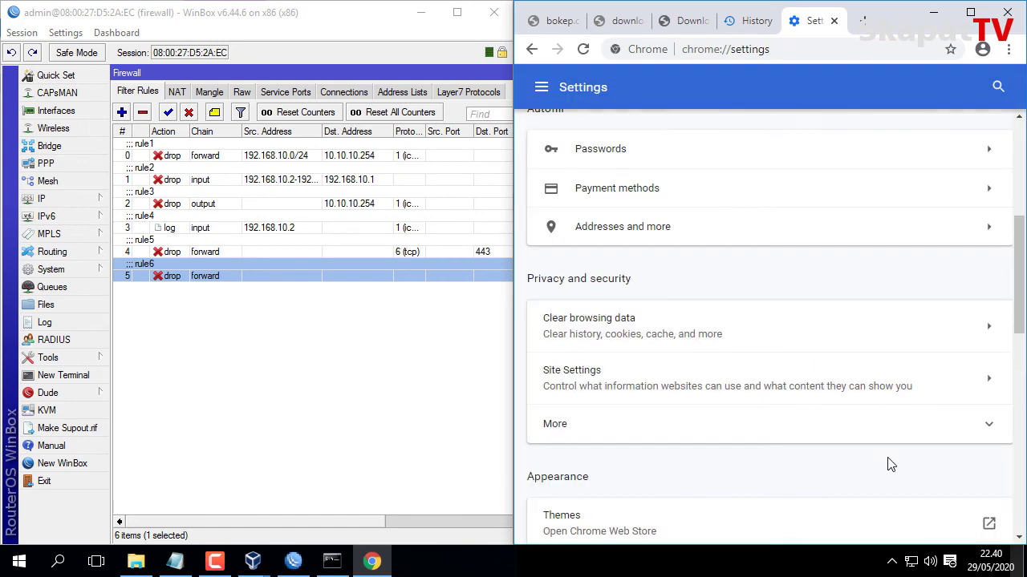
Close the history, settings, apkpure and downloadbokep.com tabs.
click(764, 27)
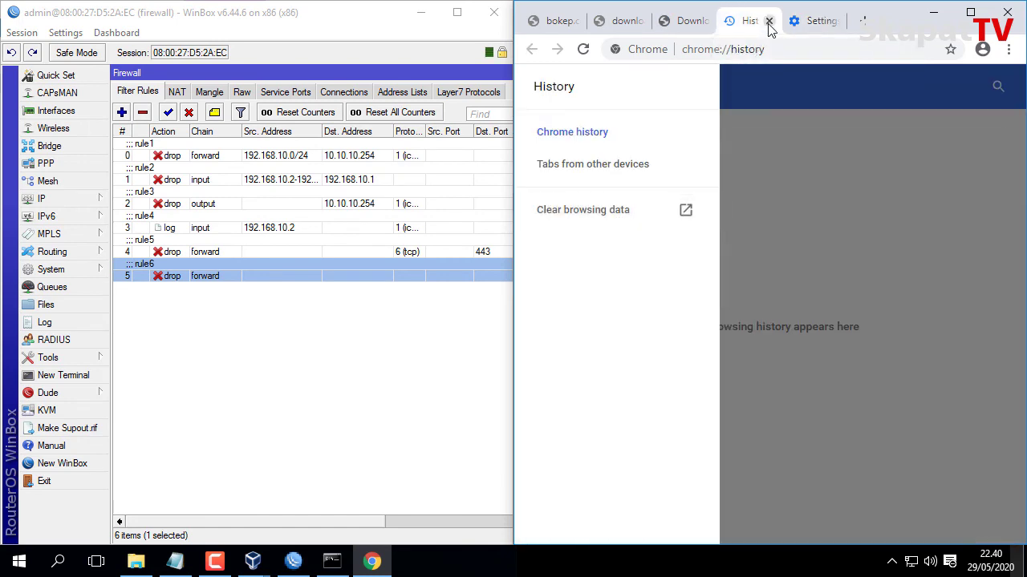
click(768, 24)
click(769, 22)
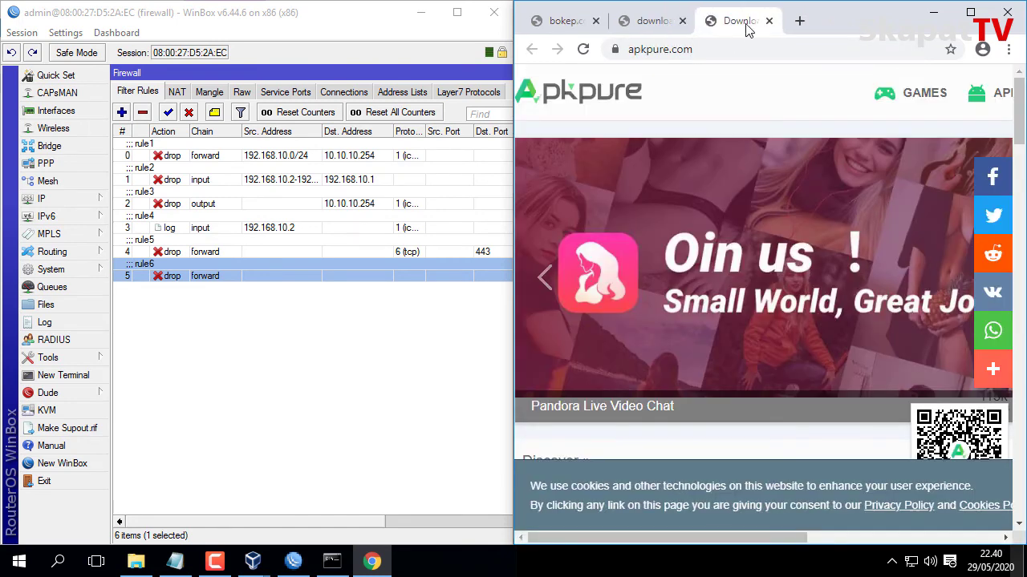
click(768, 21)
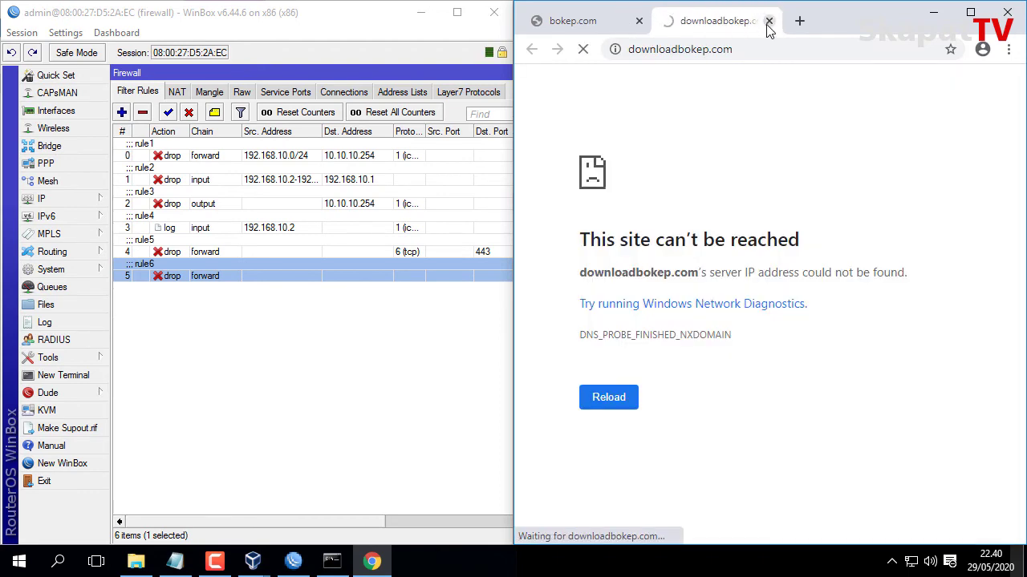
click(768, 22)
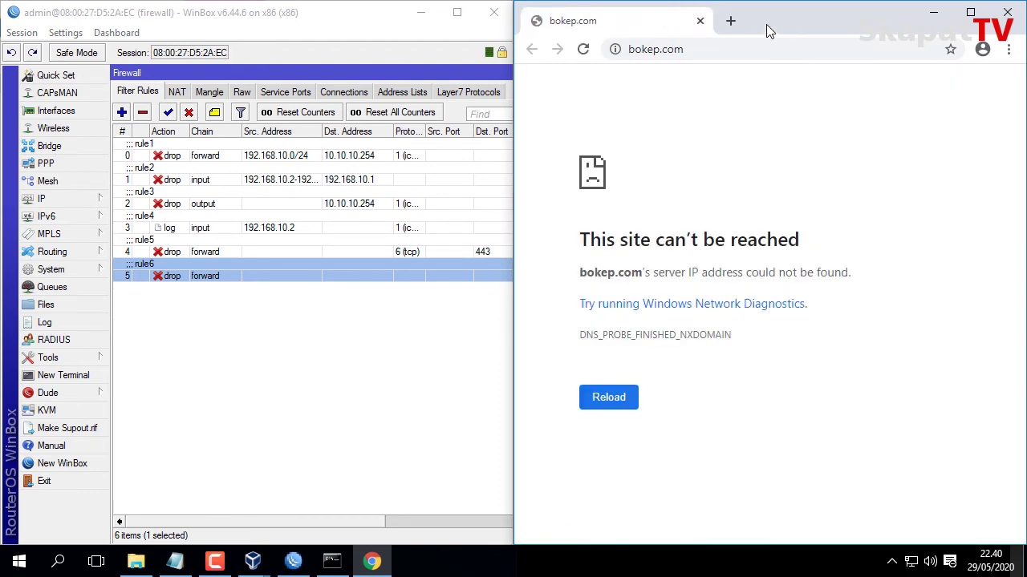
Load apkpure.com again, then bring back the task notes at 'Blokir konten mp3'.
click(724, 53)
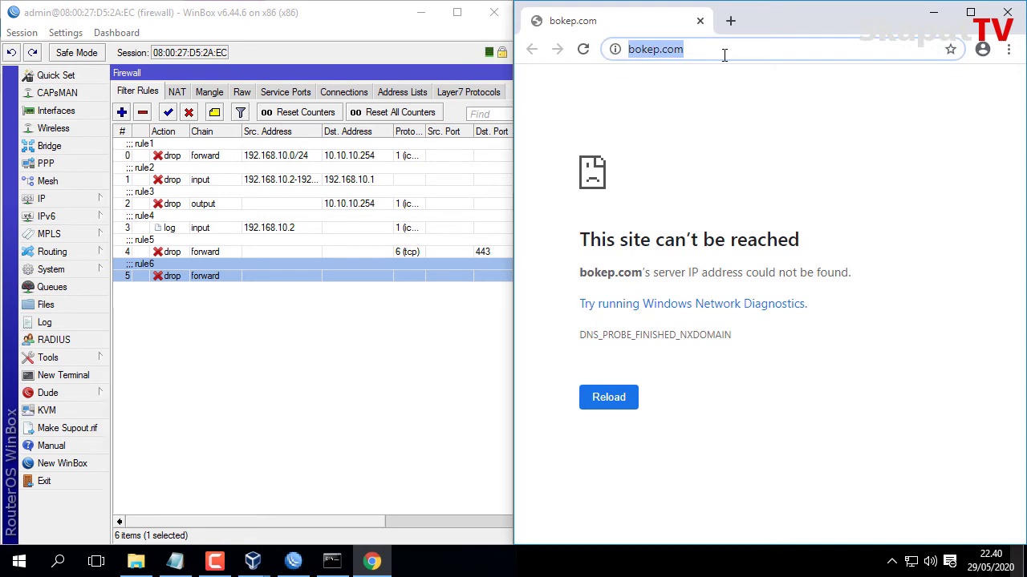
text(apkpure)
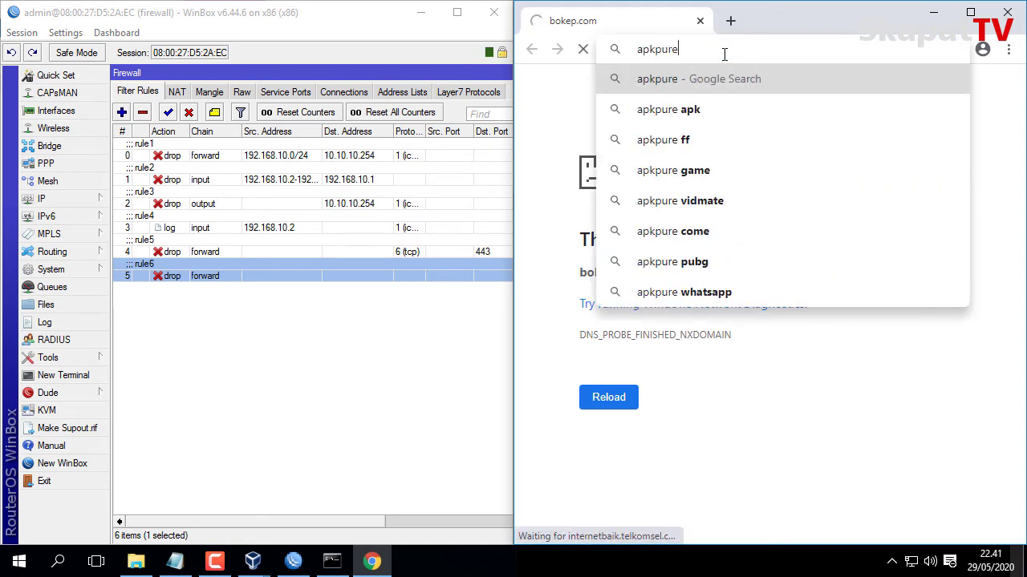
text(.com)
key(Return)
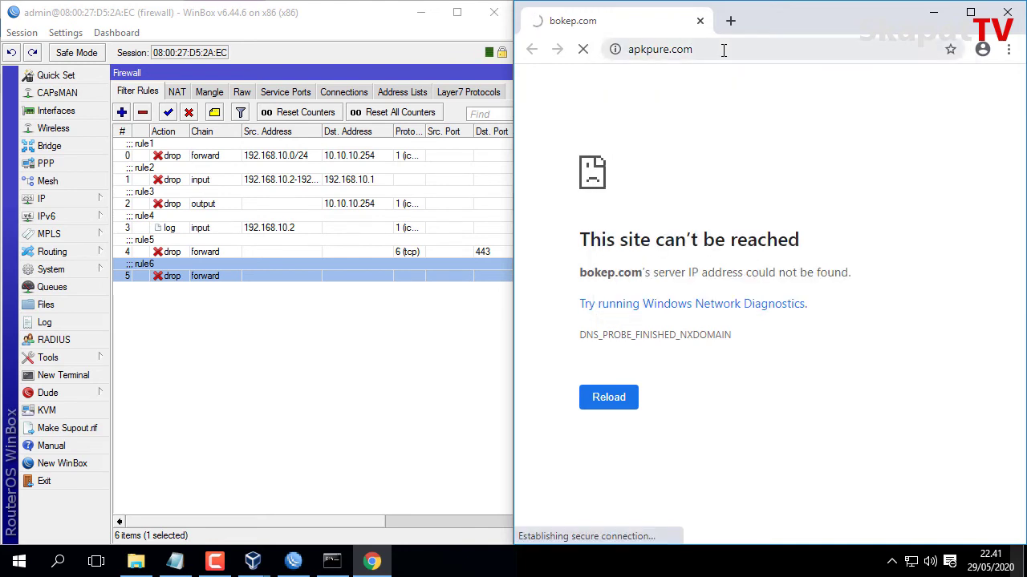
click(732, 22)
key(alt+Tab)
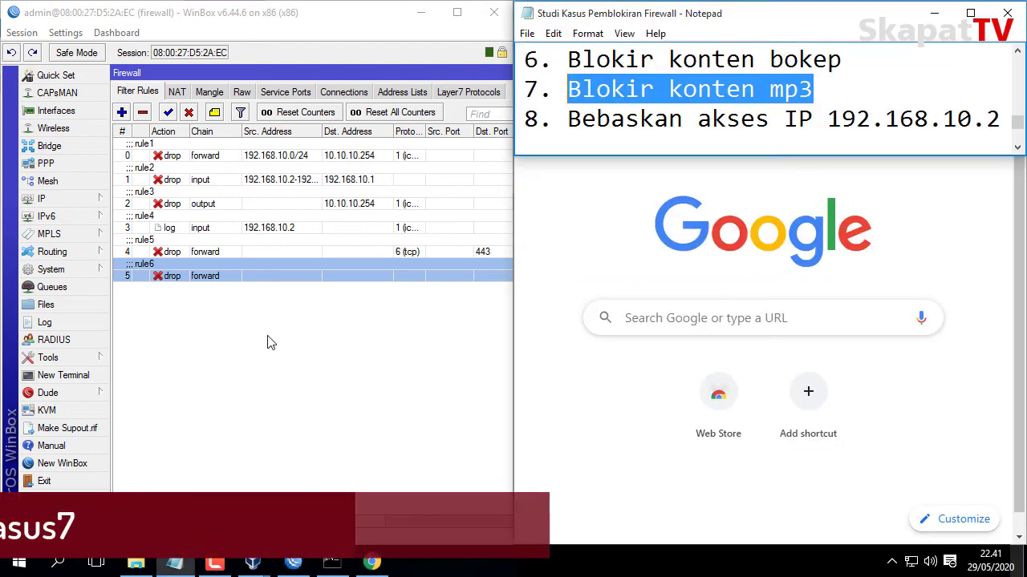
Add a filter rule with Advanced content .mp3 and action drop.
click(240, 344)
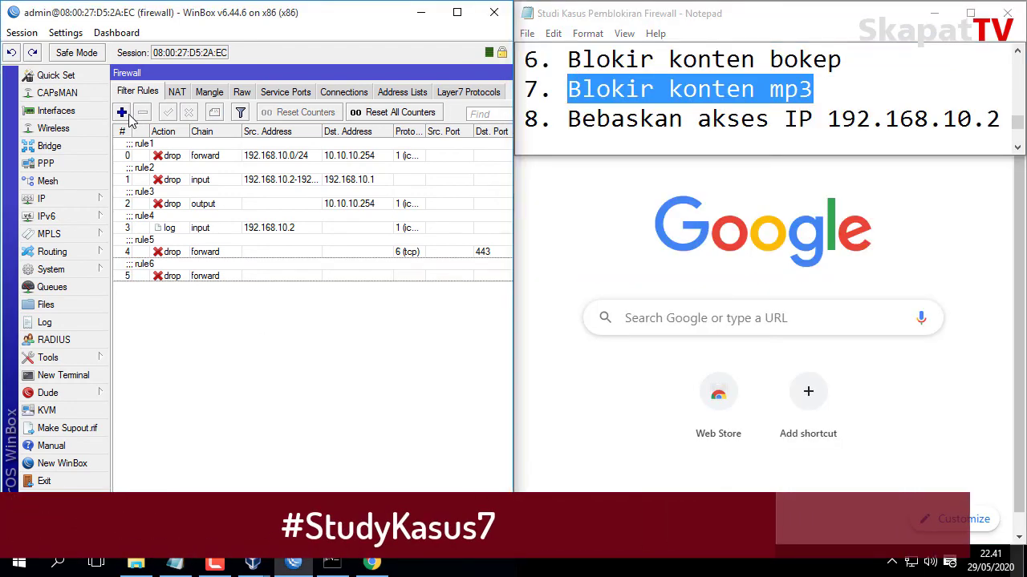
click(123, 112)
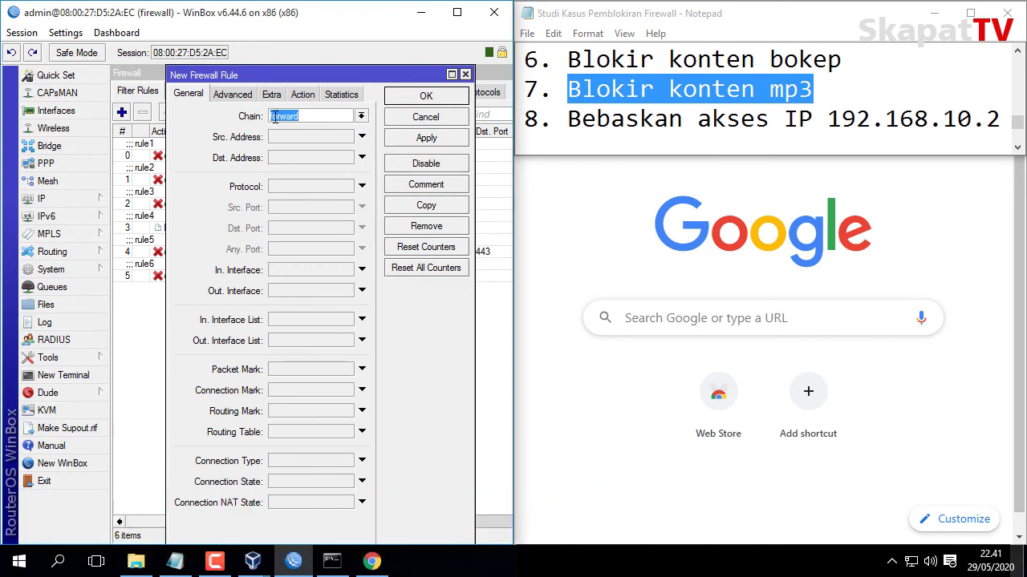
click(233, 95)
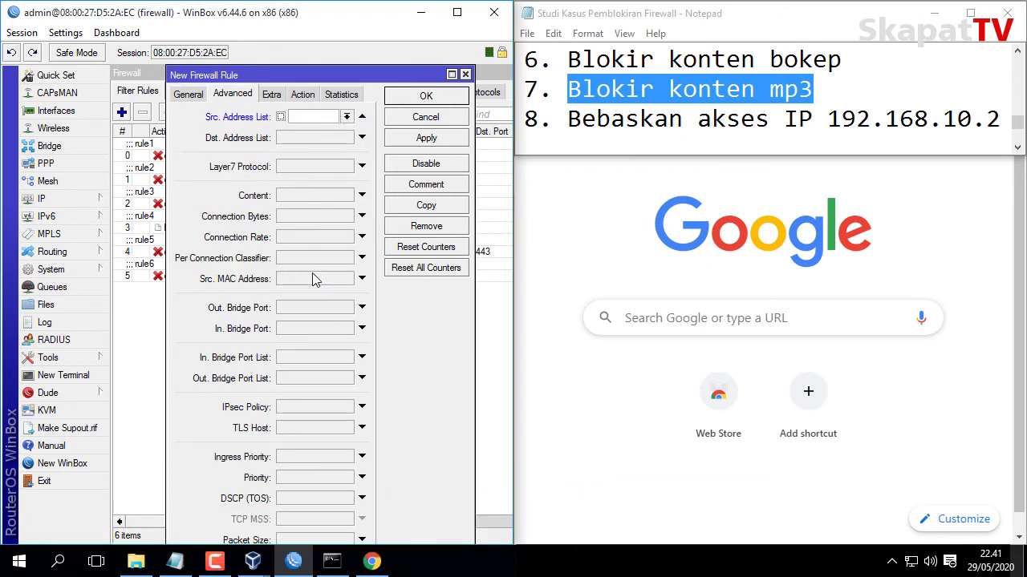
click(303, 198)
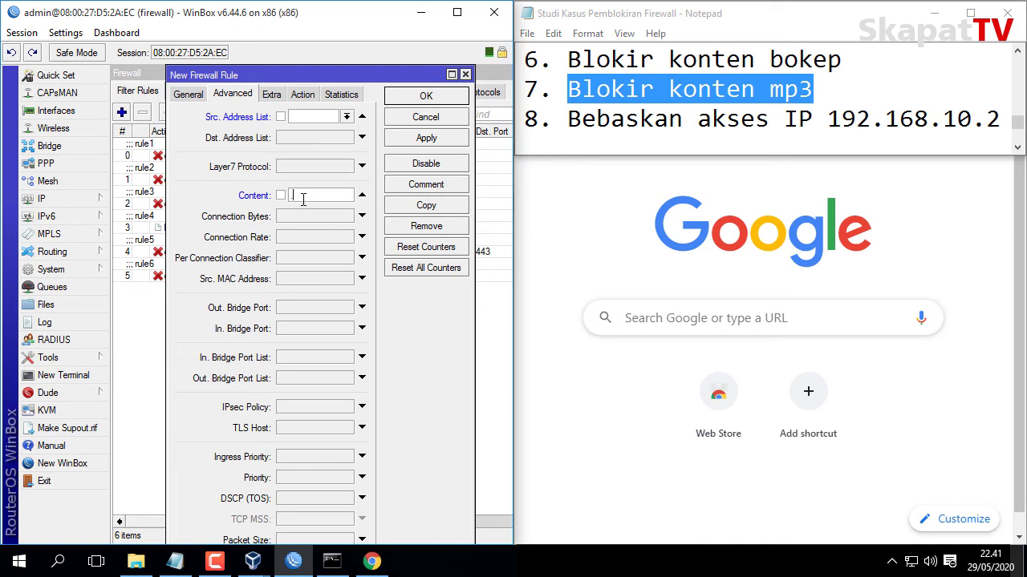
text(.mp3)
click(303, 94)
click(301, 115)
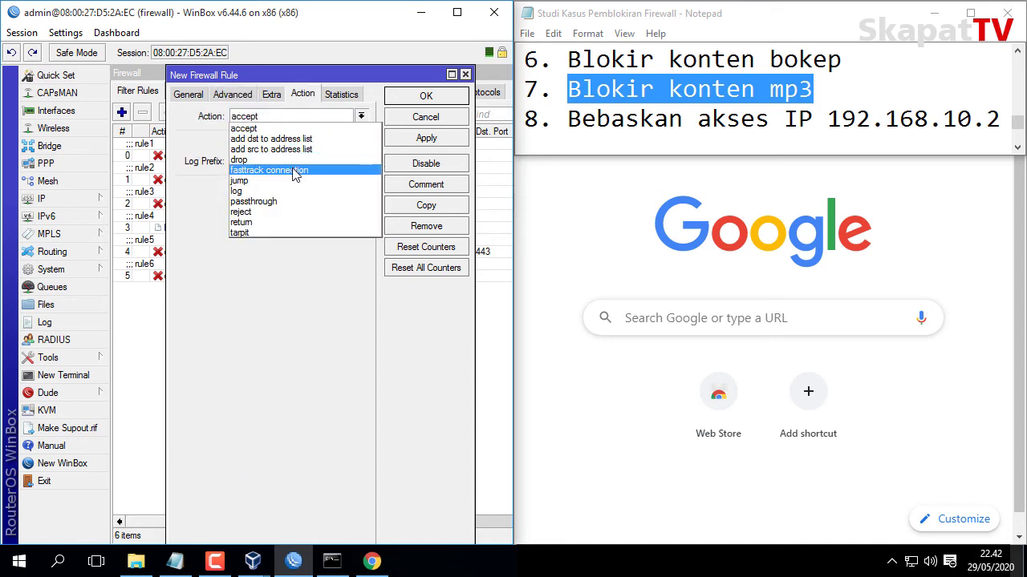
click(289, 166)
click(433, 139)
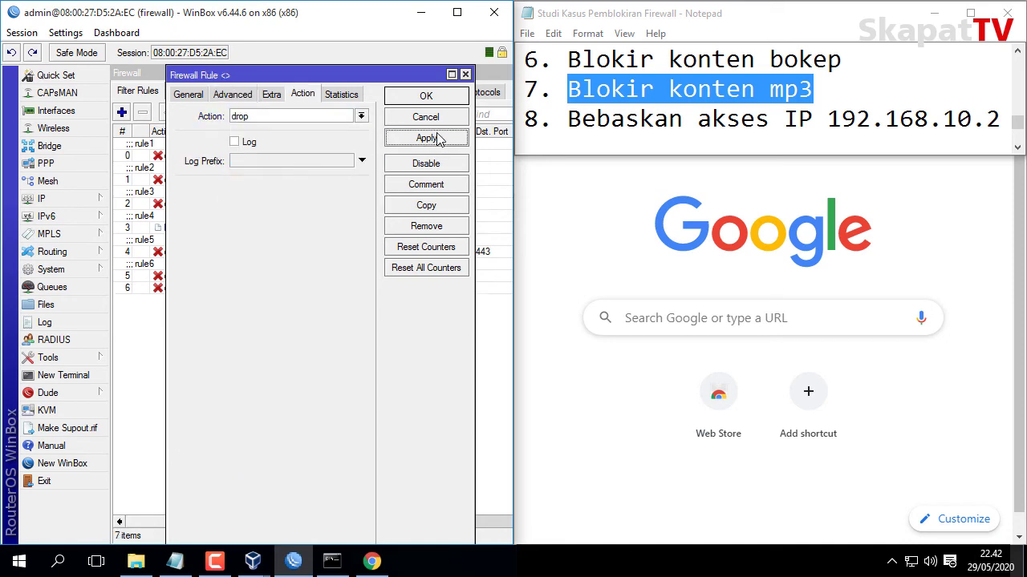
click(425, 96)
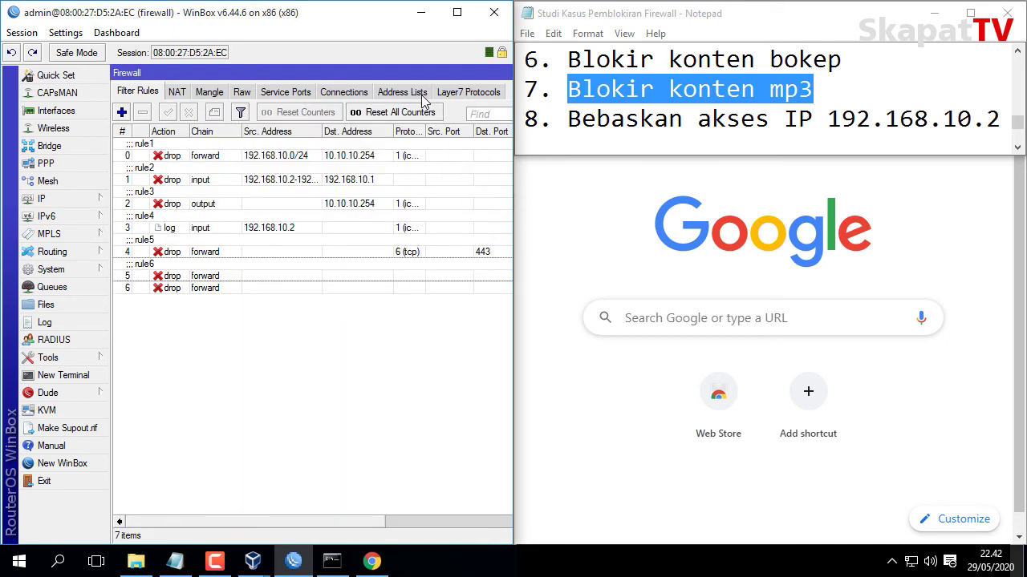
Comment the new rule 6 as rule7.
click(195, 288)
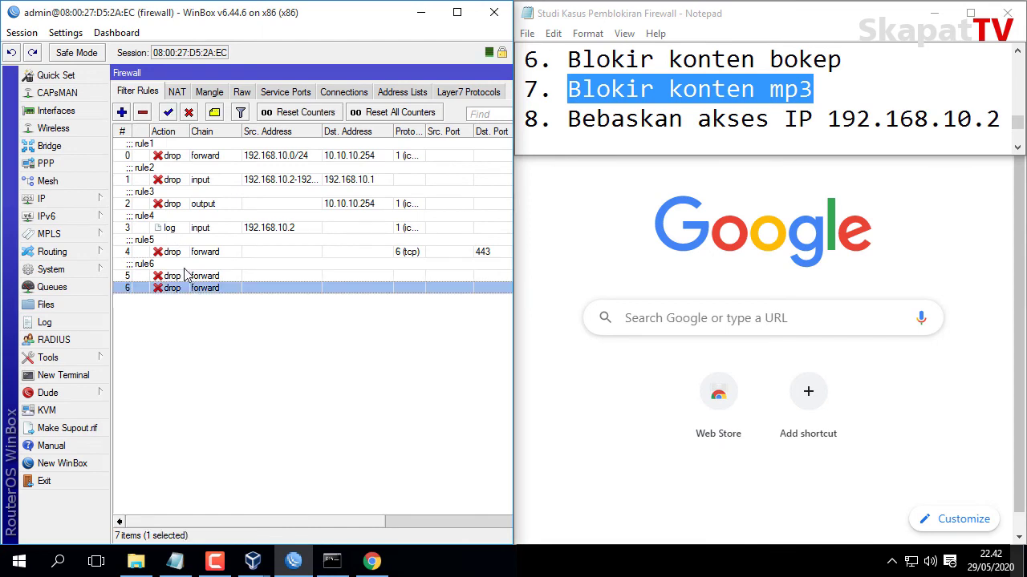
click(215, 113)
text(ru)
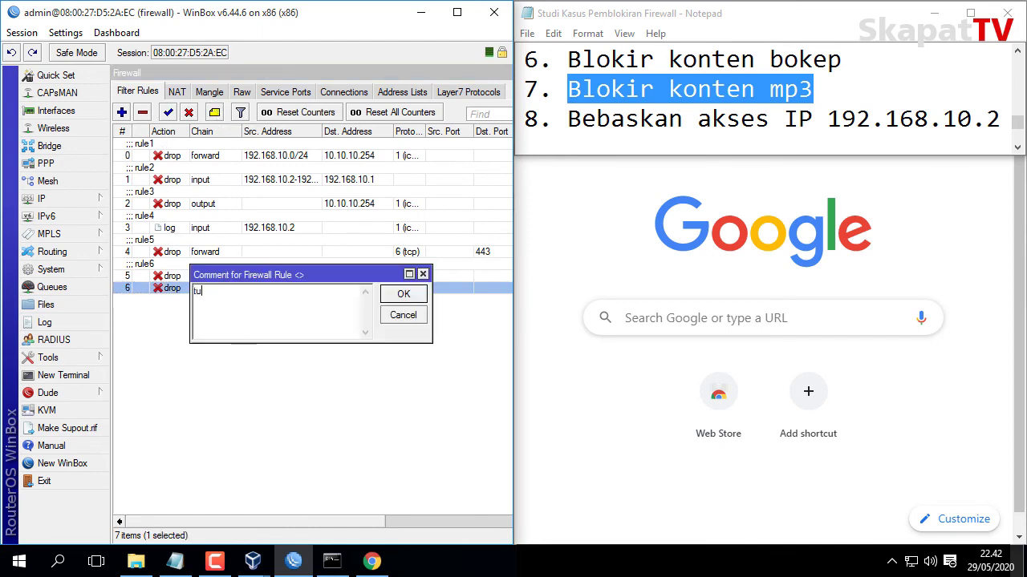
text(le7)
click(404, 292)
Start a Chrome search by typing 'index'.
click(571, 248)
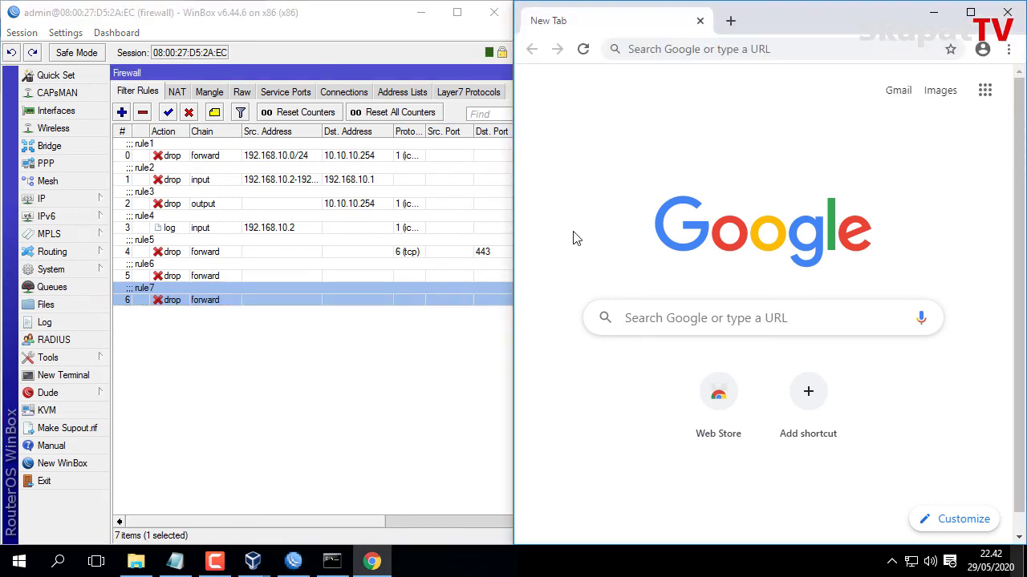
click(638, 48)
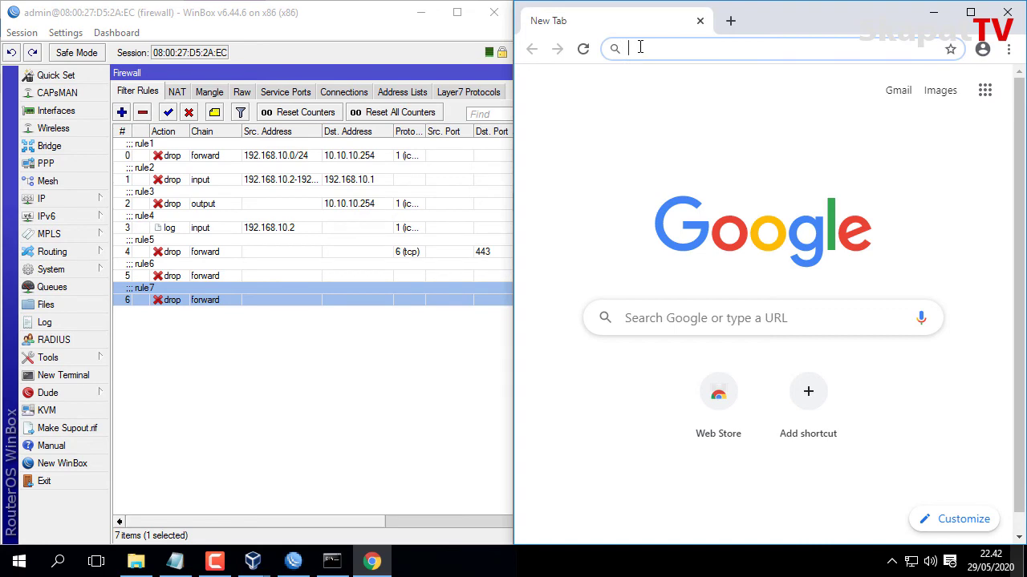
text(index)
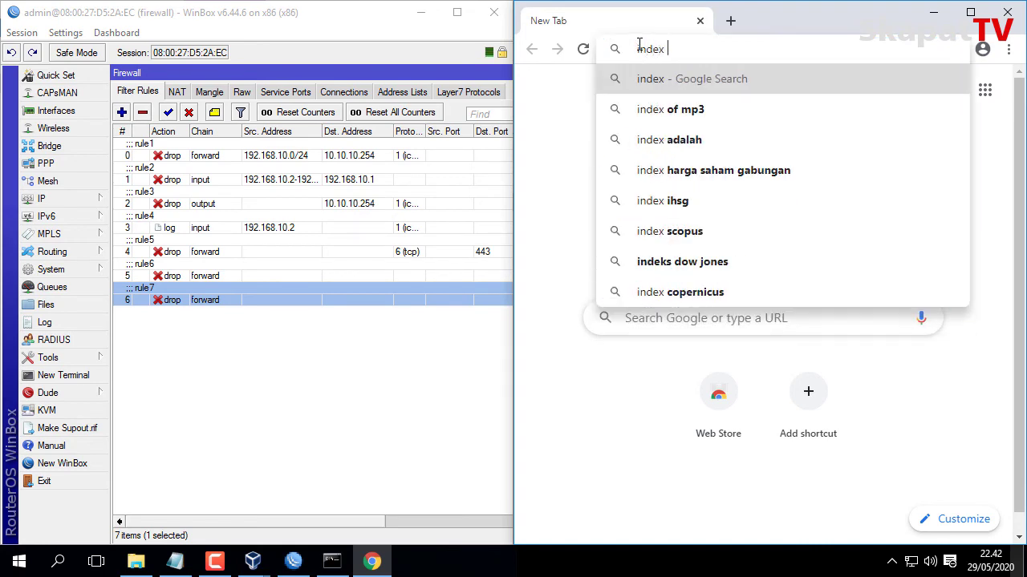
Search 'index of mp3' and open the Index of /downloads/mp3 listing.
click(670, 109)
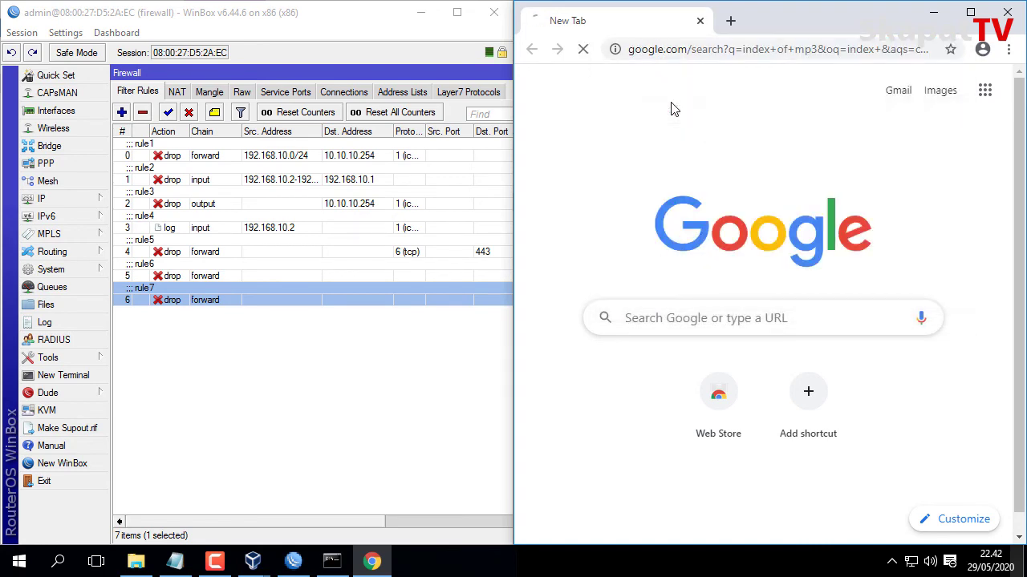
click(737, 233)
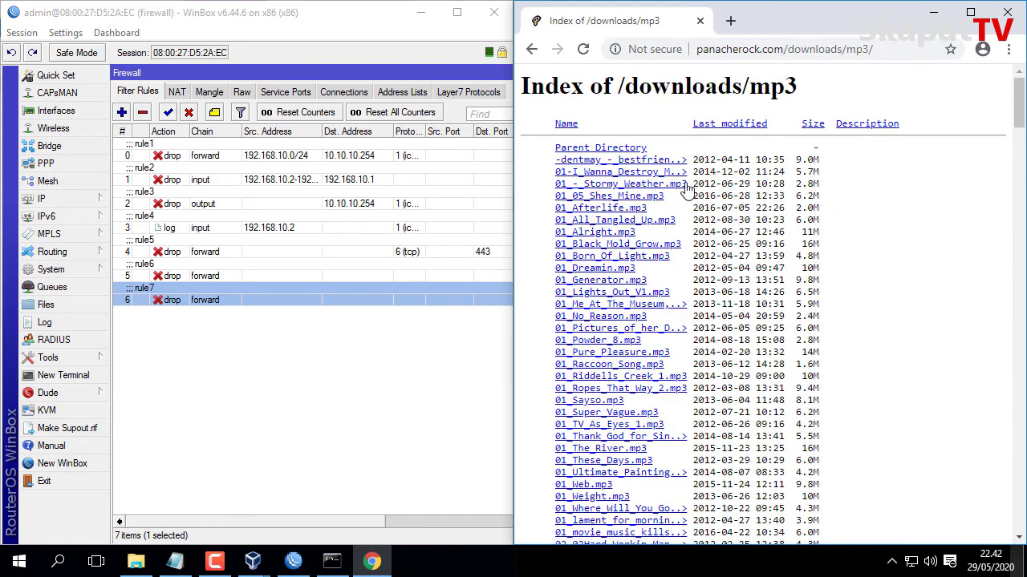
click(635, 197)
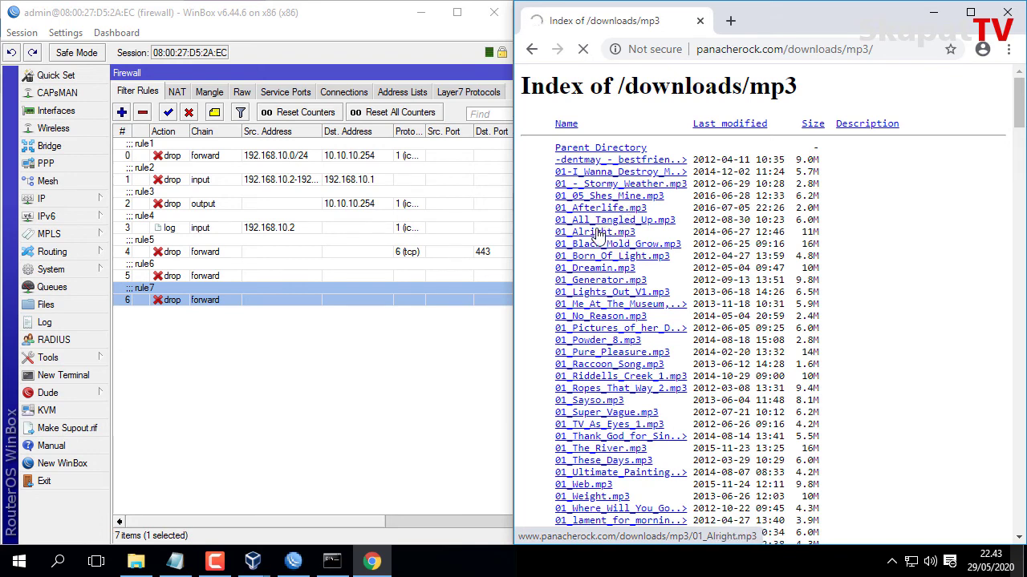
Open 01_Alright.mp3 in a new tab and mark its .mp3 extension in the address.
click(597, 231)
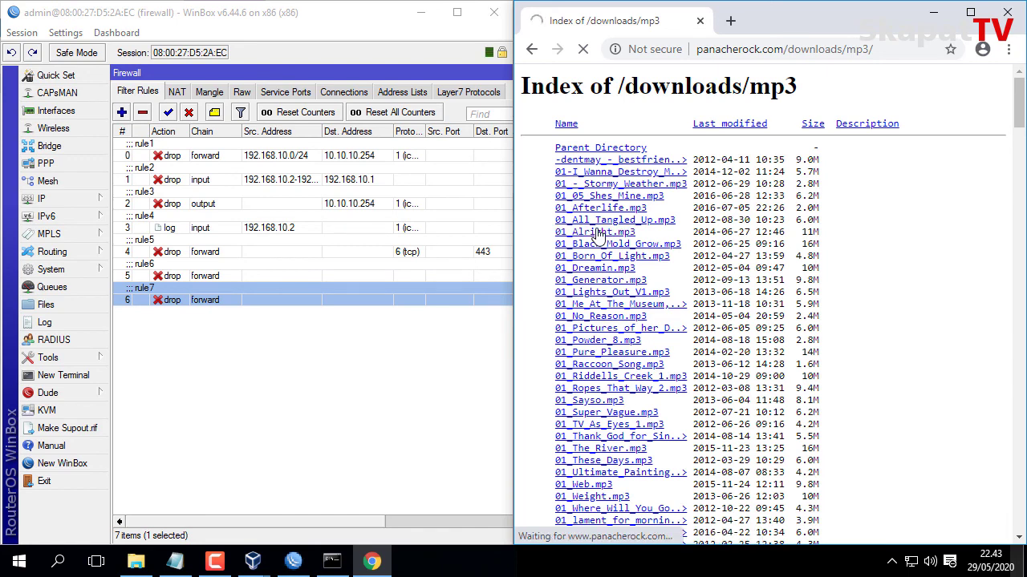
right_click(596, 232)
click(614, 239)
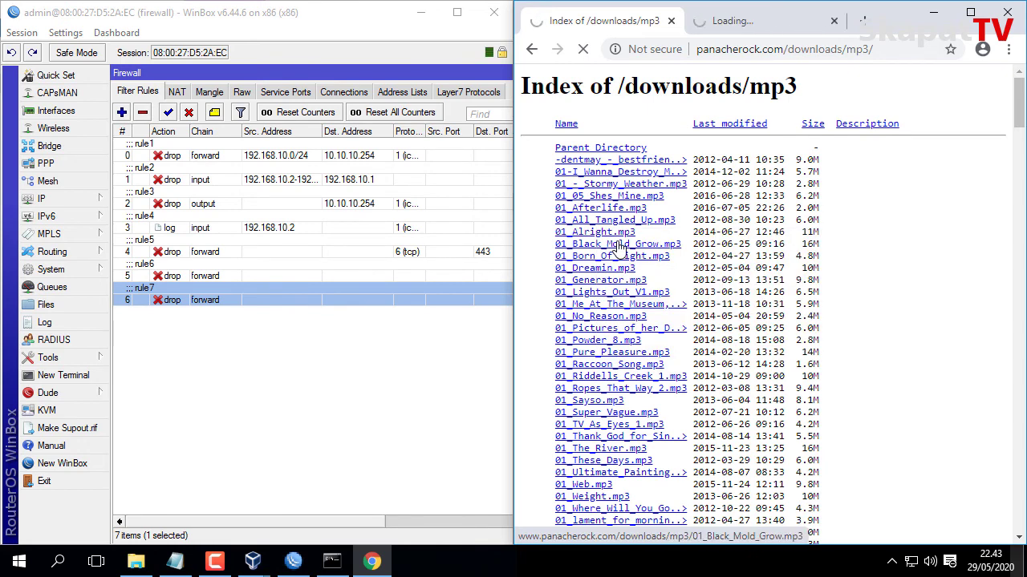
click(738, 21)
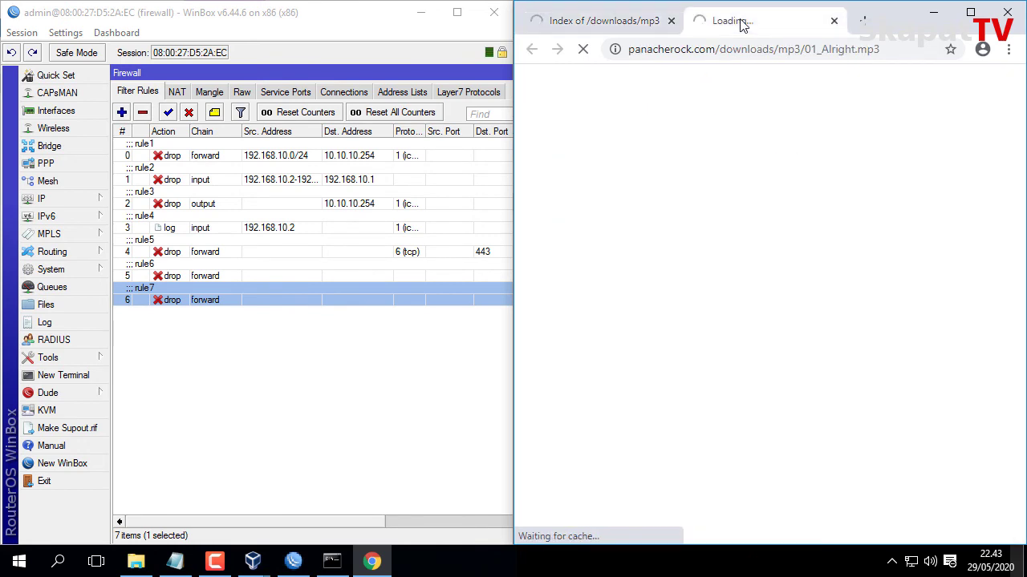
drag(889, 48, 860, 70)
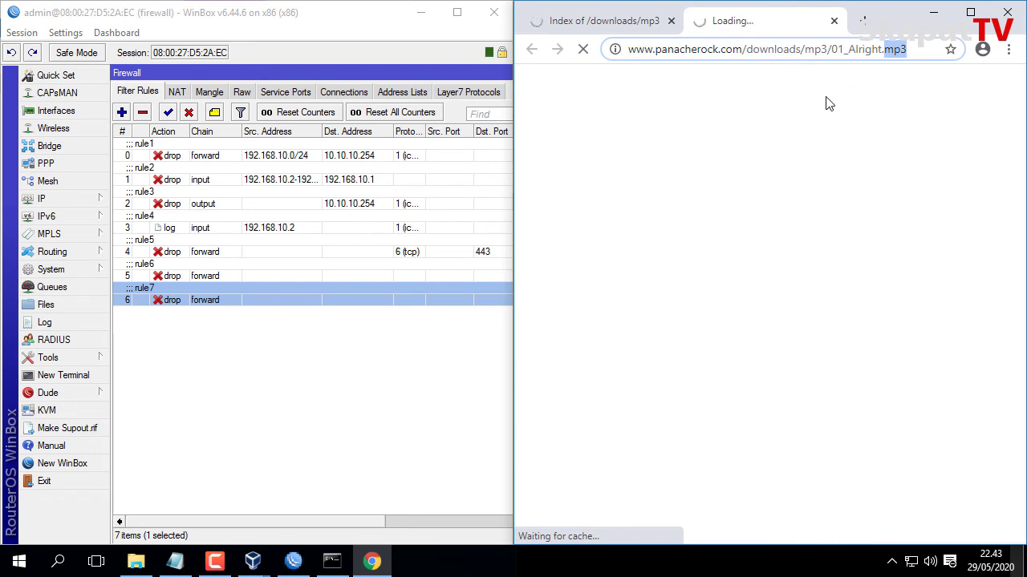
Disable the rule7 mp3 block, reload 01_Alright.mp3 so it plays, then close that tab.
click(312, 299)
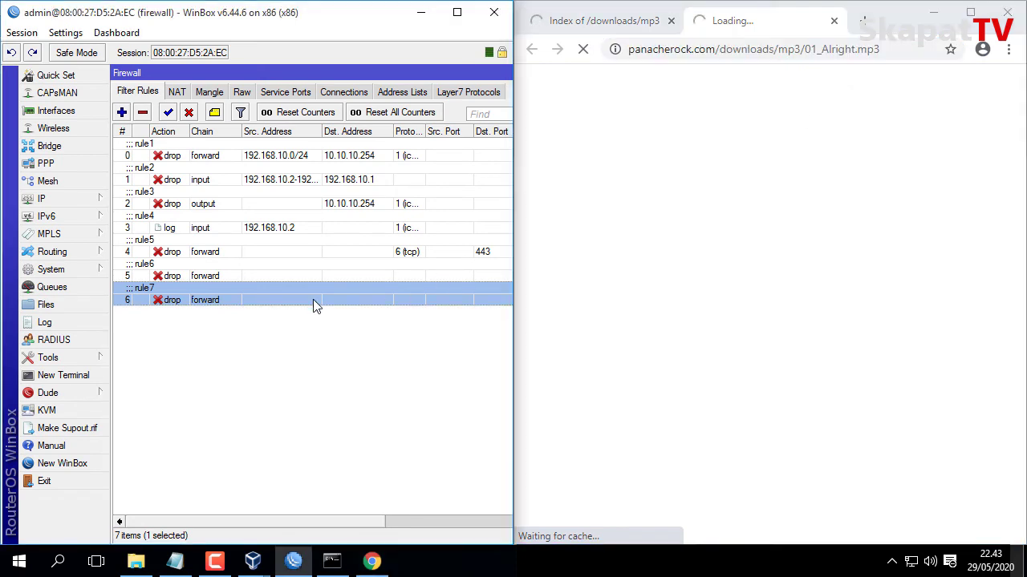
click(188, 112)
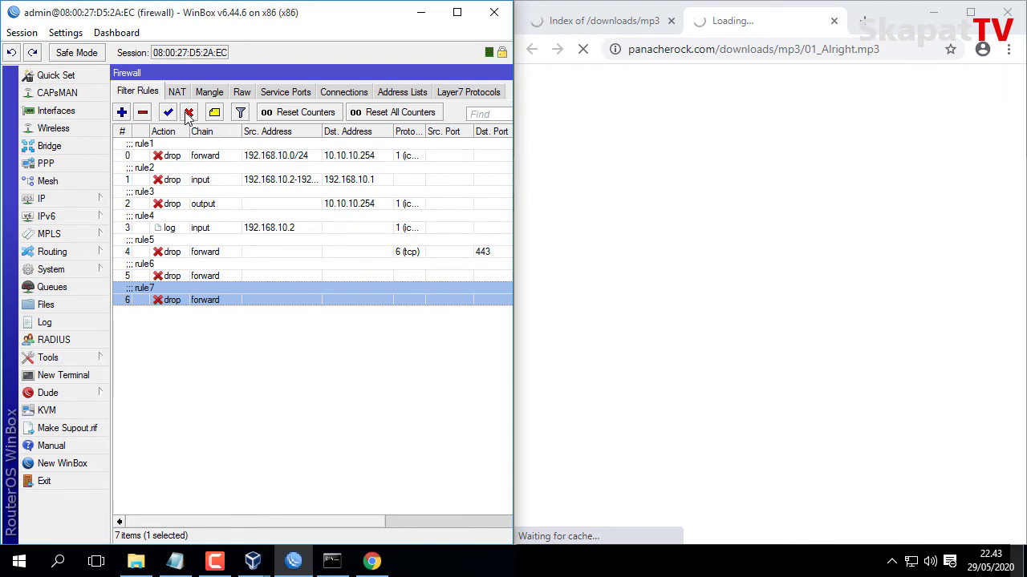
click(656, 50)
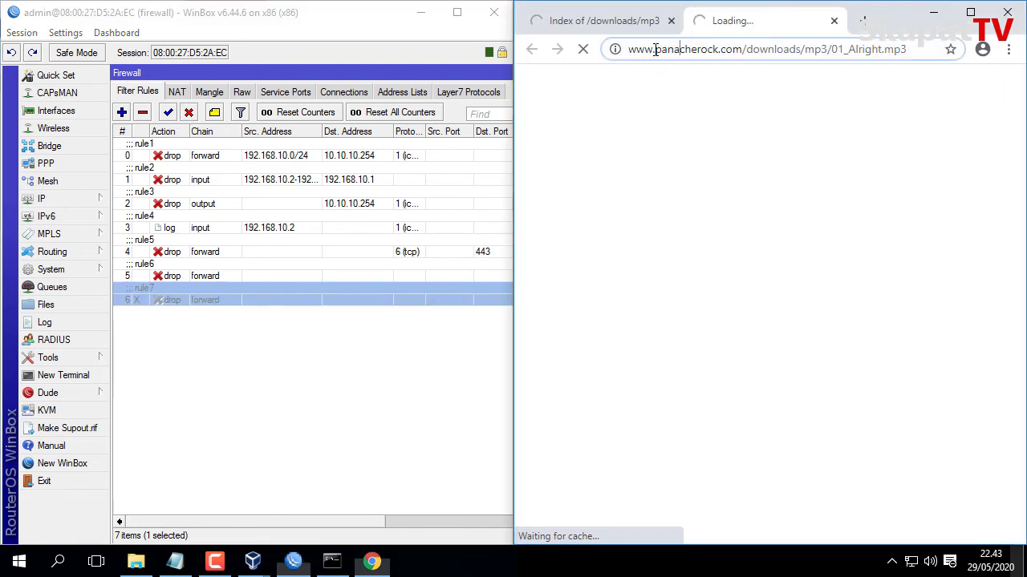
key(Return)
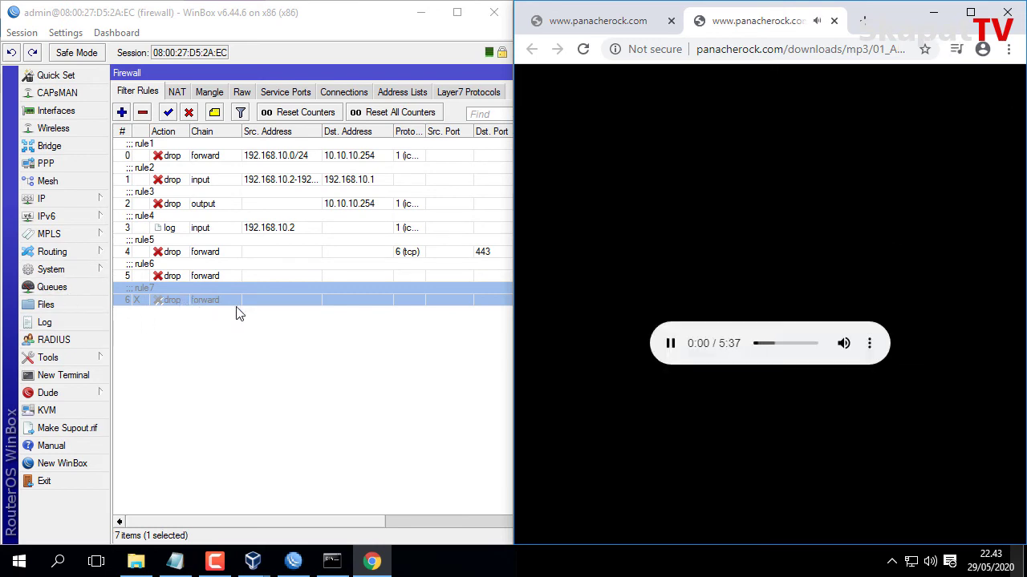
click(833, 21)
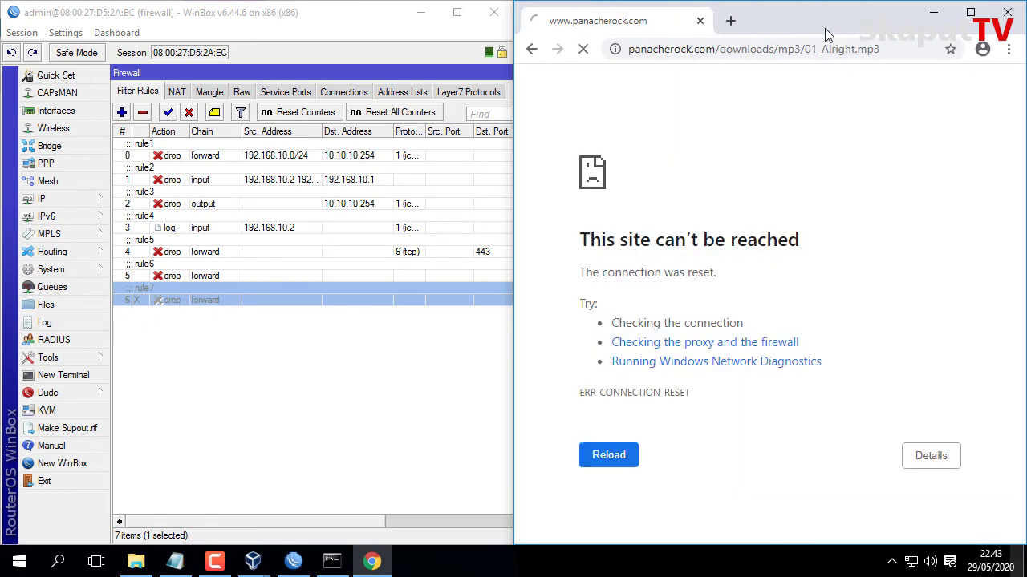
click(175, 562)
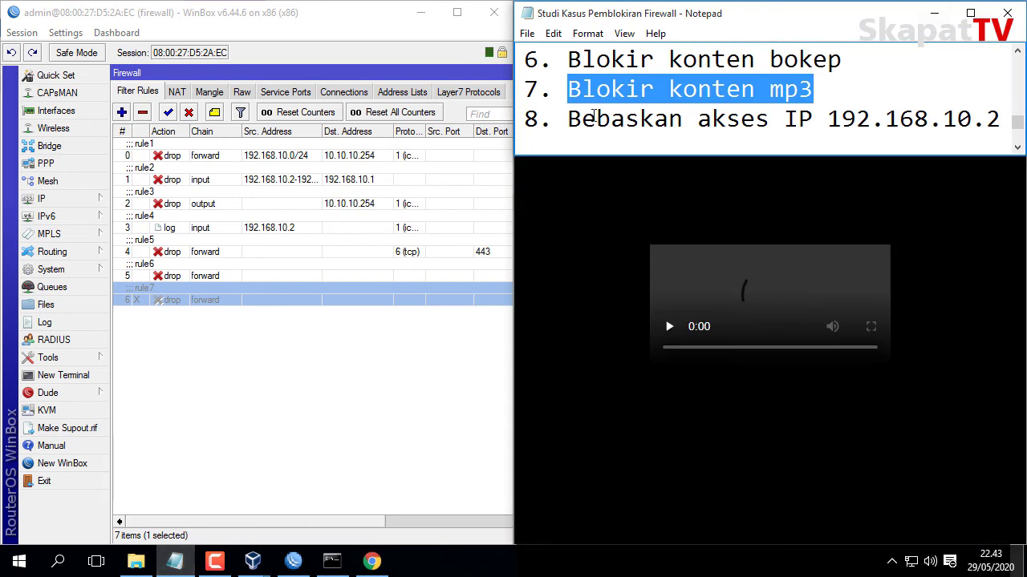
Read task 8 about freeing 192.168.10.2 and minimize the music-playing Chrome window.
drag(570, 119, 795, 99)
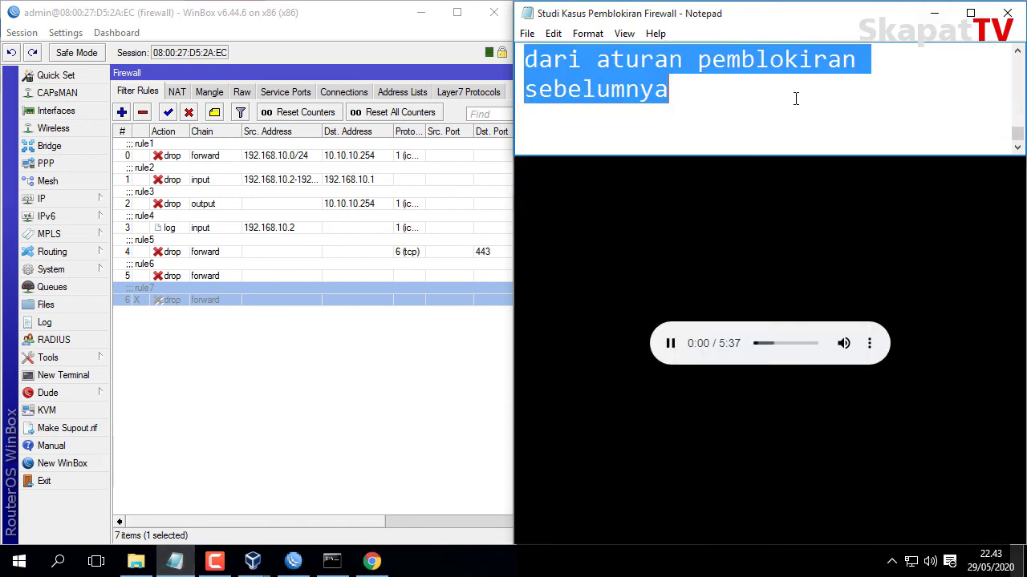
scroll(795, 98, up, 1)
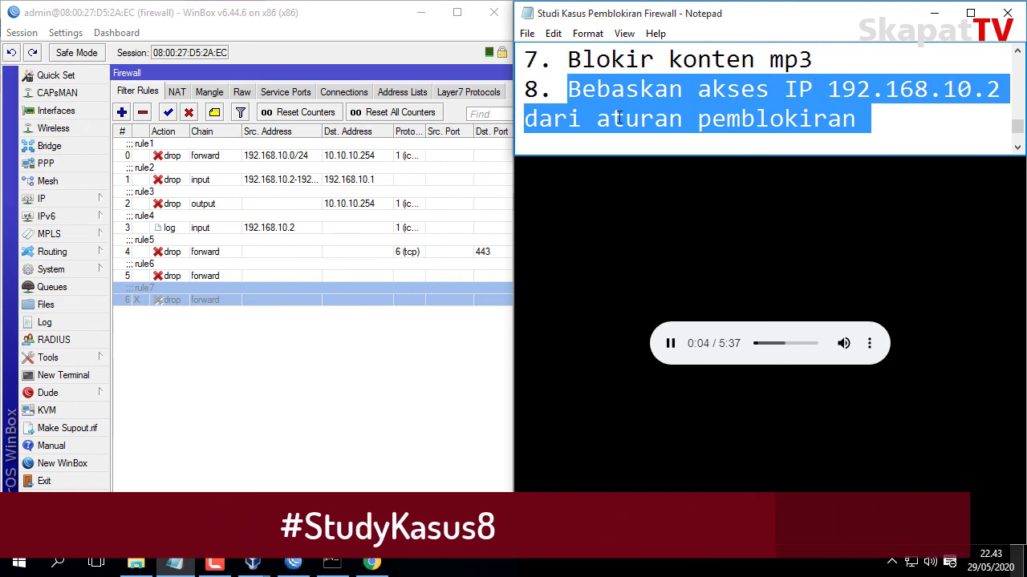
click(814, 231)
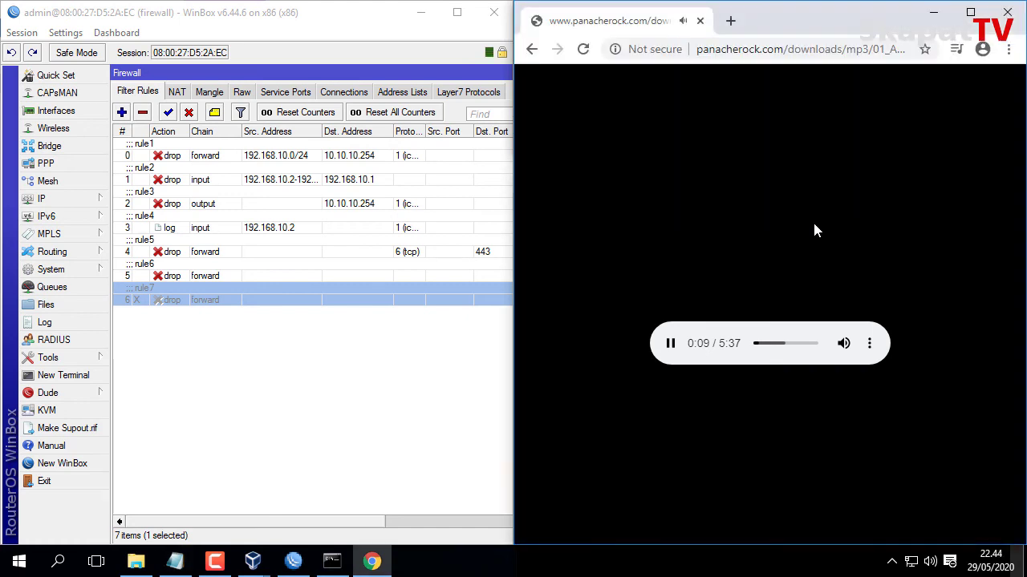
click(935, 18)
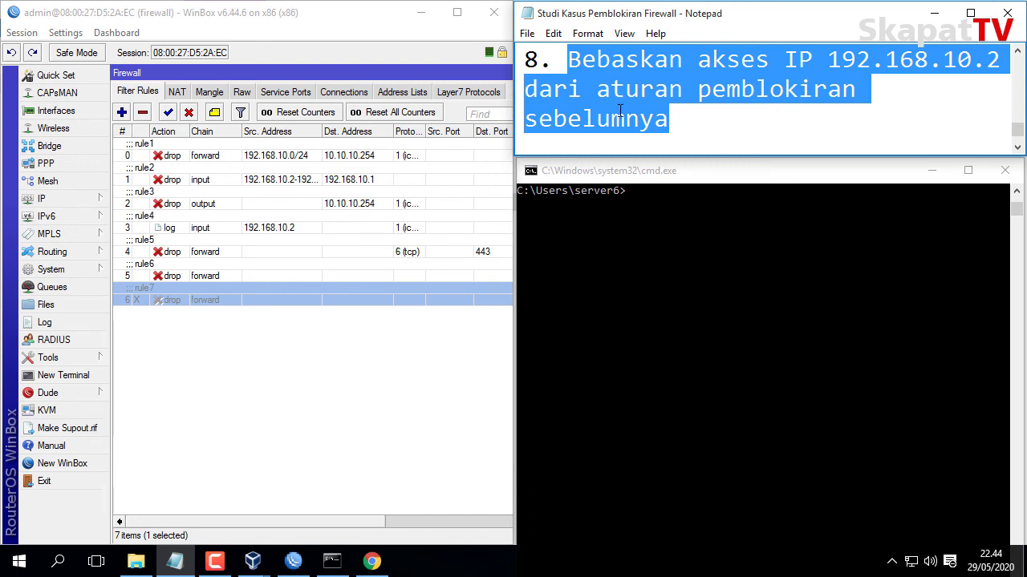
click(695, 128)
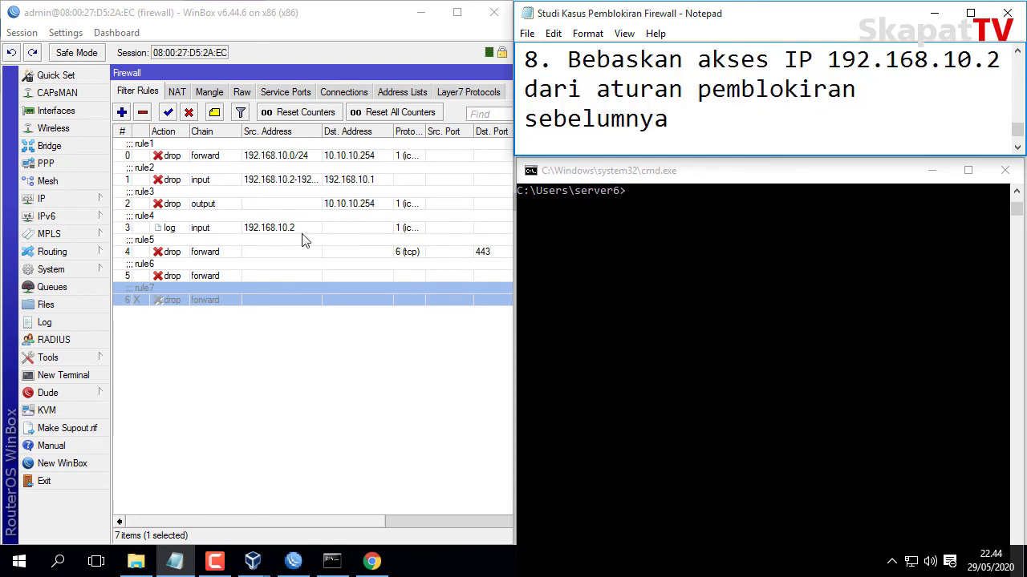
click(175, 357)
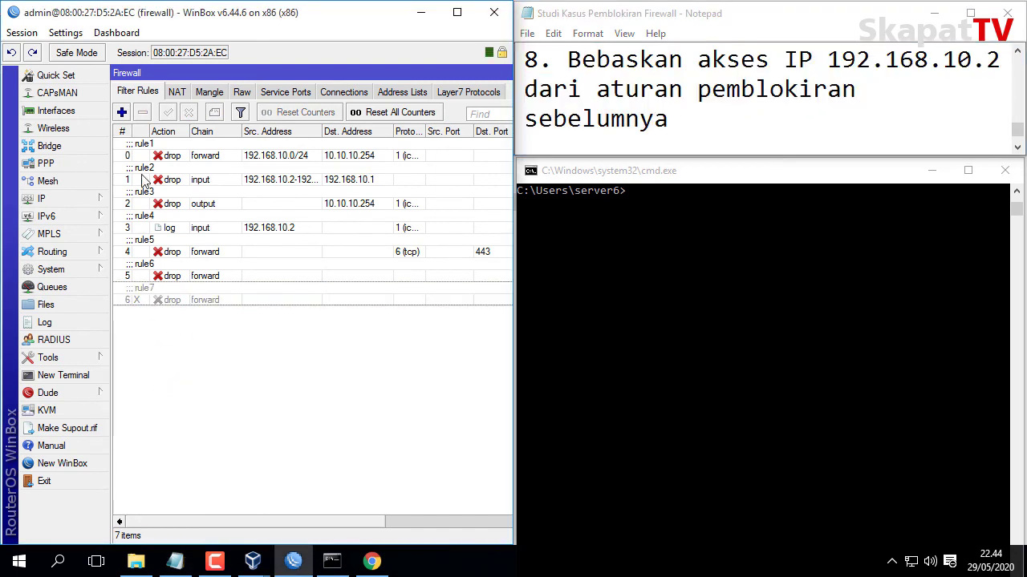
Re-enable the rule7 mp3 drop rule.
click(212, 298)
click(169, 113)
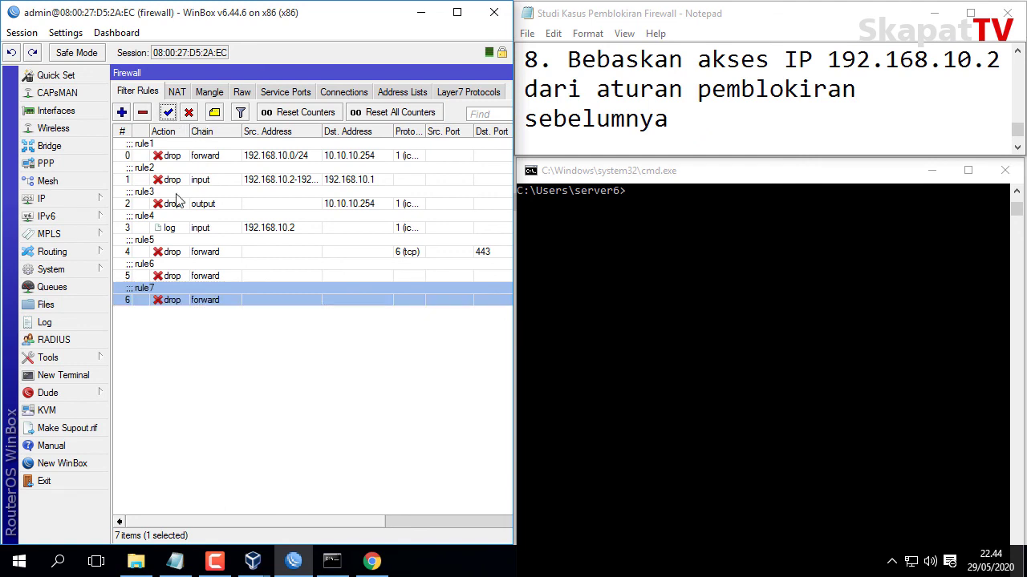
click(215, 370)
Add a forward-chain accept rule for source address 192.168.10.2.
click(121, 112)
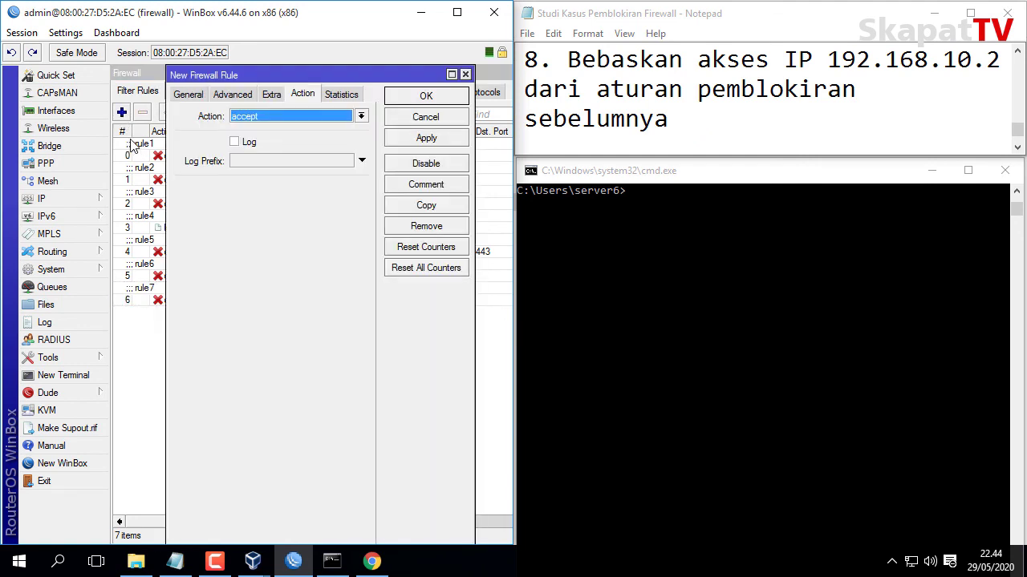
click(198, 96)
click(306, 116)
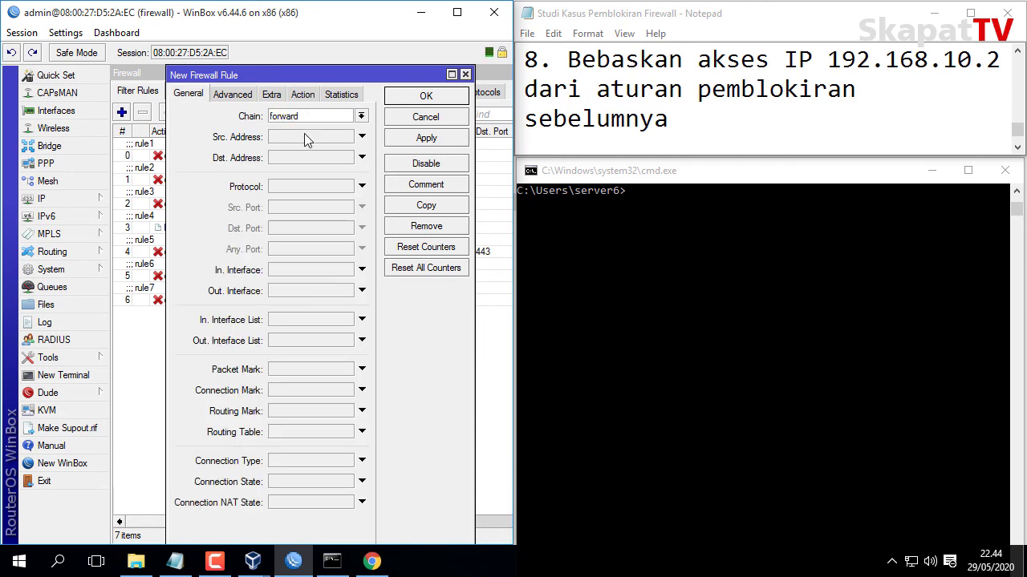
click(297, 138)
text(192.168.10.2)
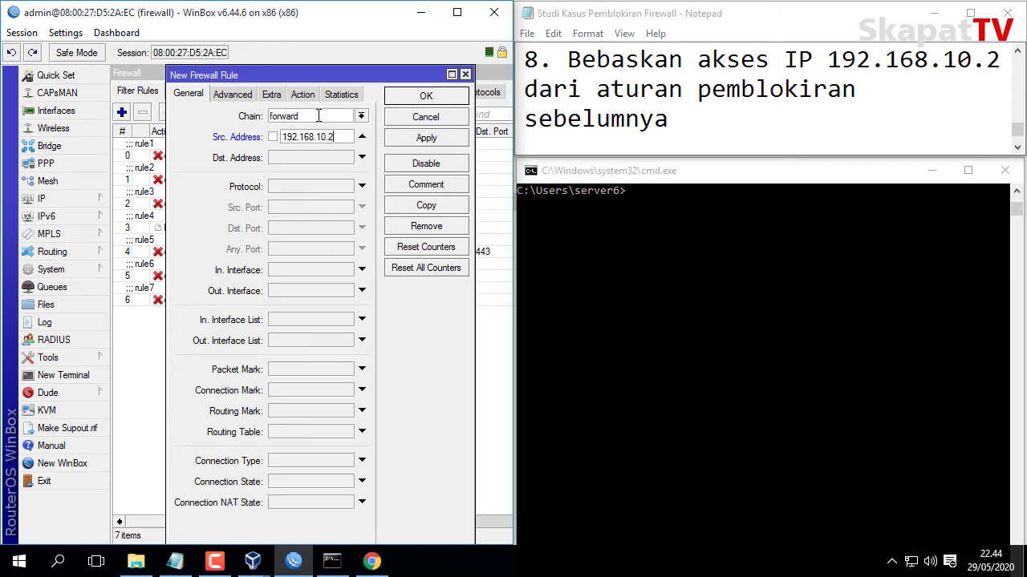
click(302, 96)
click(292, 117)
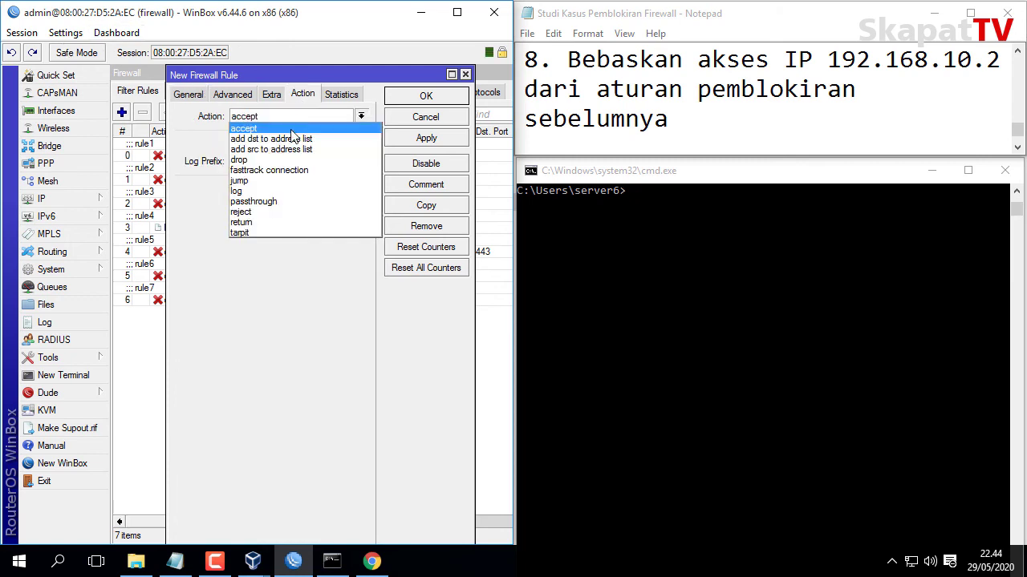
click(307, 130)
click(408, 143)
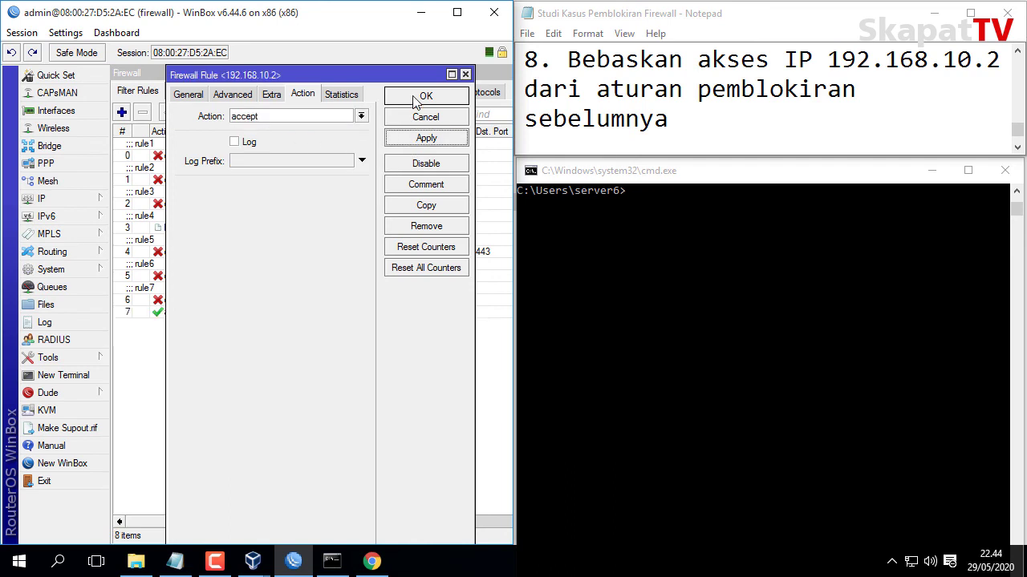
click(416, 98)
Move the 192.168.10.2 accept rule to the top and comment it rule8.
click(241, 315)
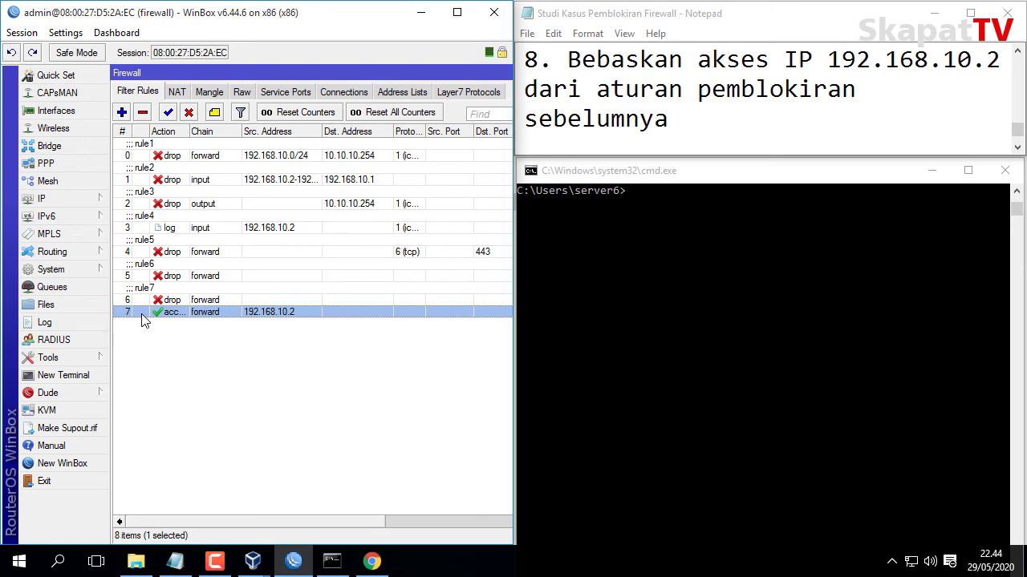
drag(144, 315, 131, 148)
click(218, 116)
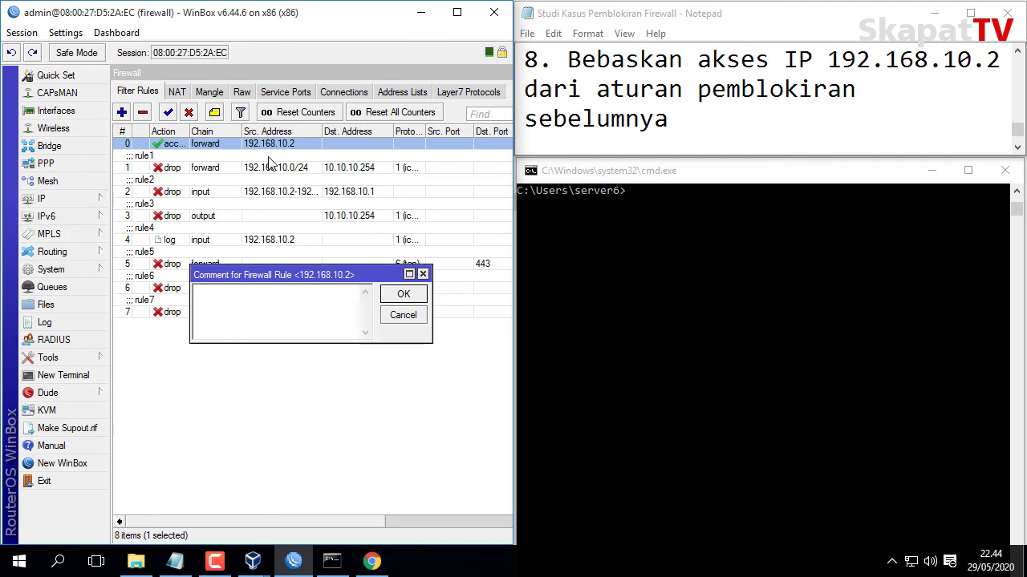
text(rule8)
click(401, 294)
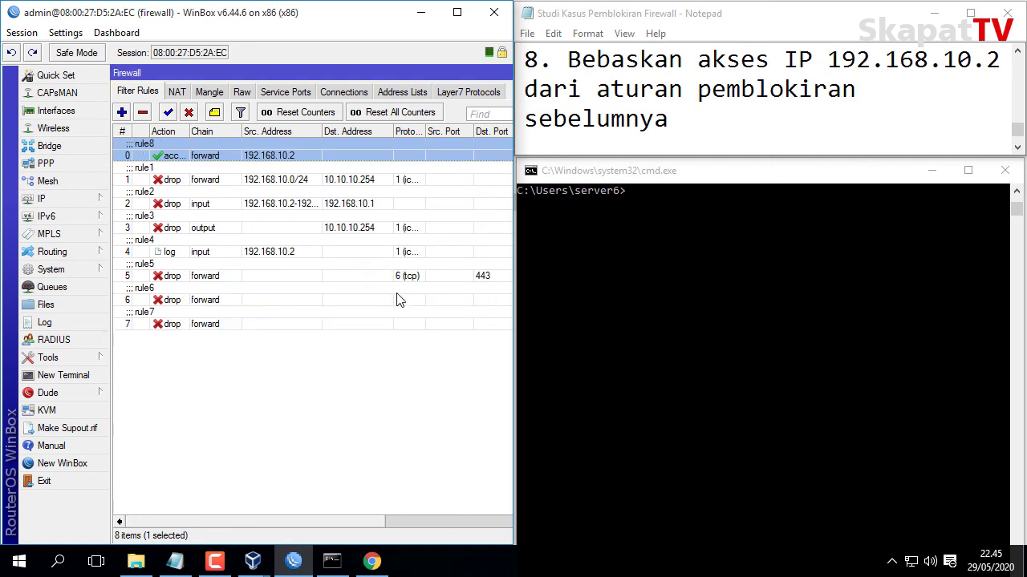
click(427, 416)
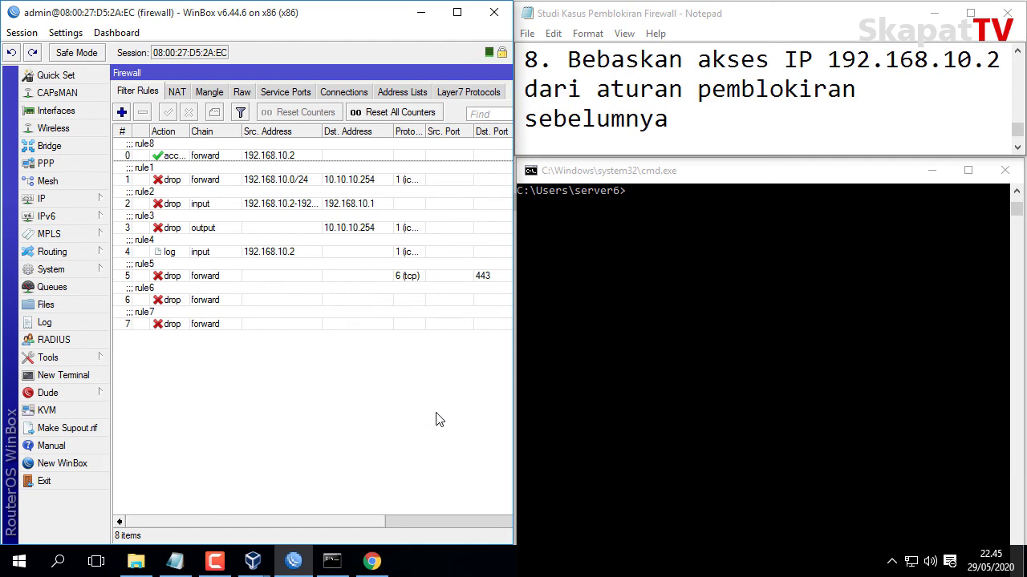
Ping 10.10.10.254 from cmd, which now gets 4 of 4 replies.
click(748, 177)
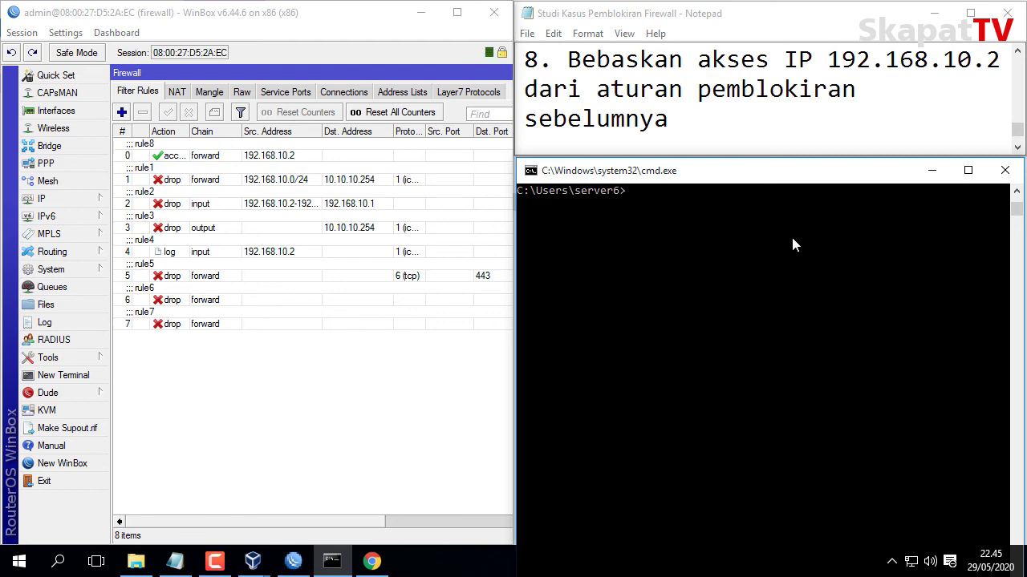
text(pin)
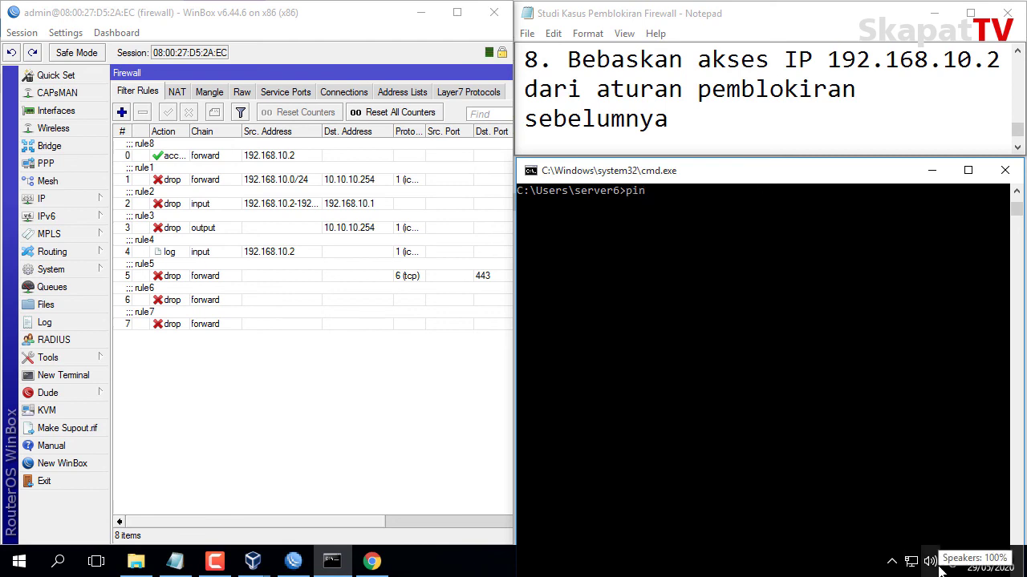
text(g 10.10.10.254)
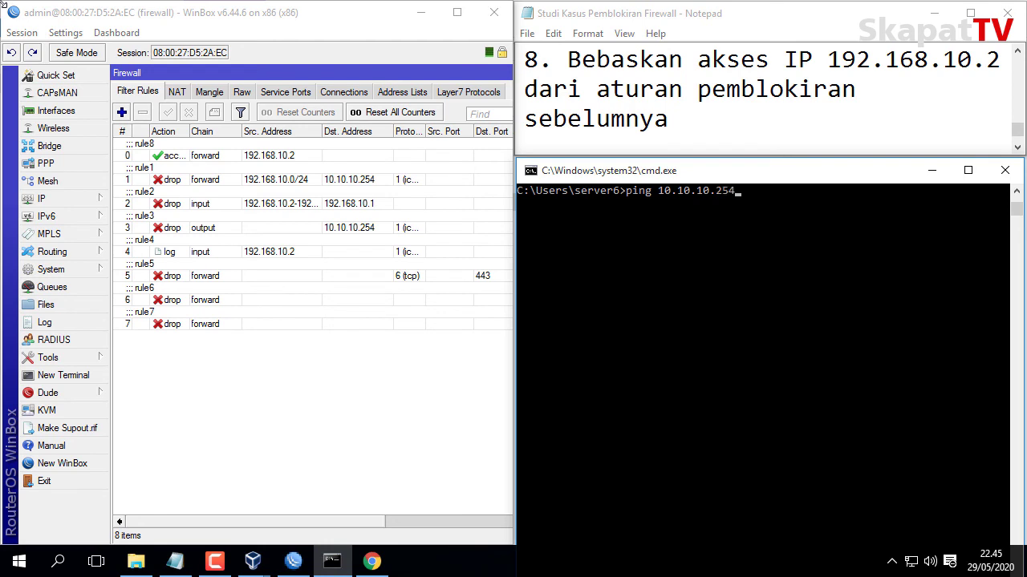
key(Return)
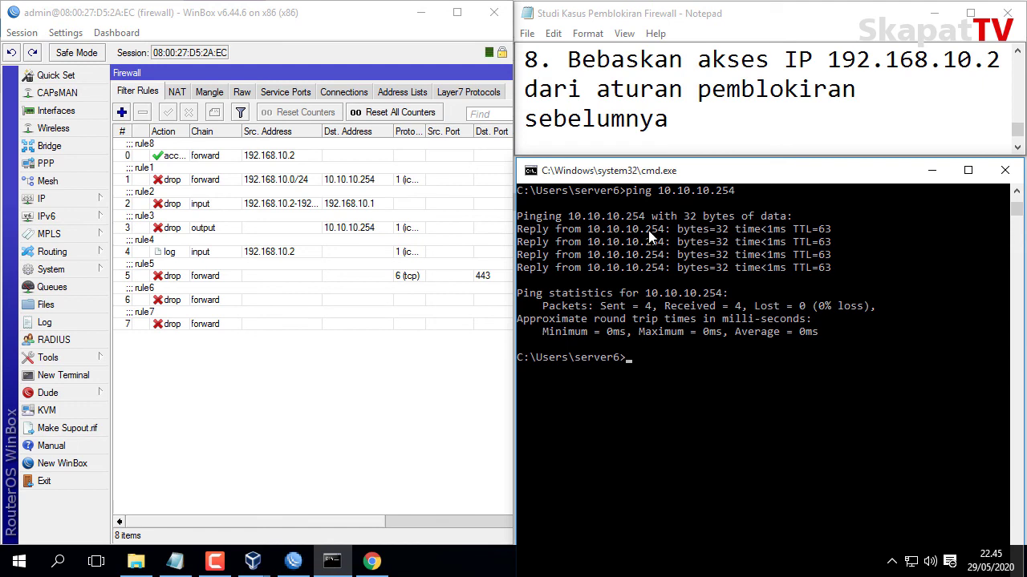
Check the rule8 accept rule, then ping 192.168.10.1, which still times out.
click(147, 152)
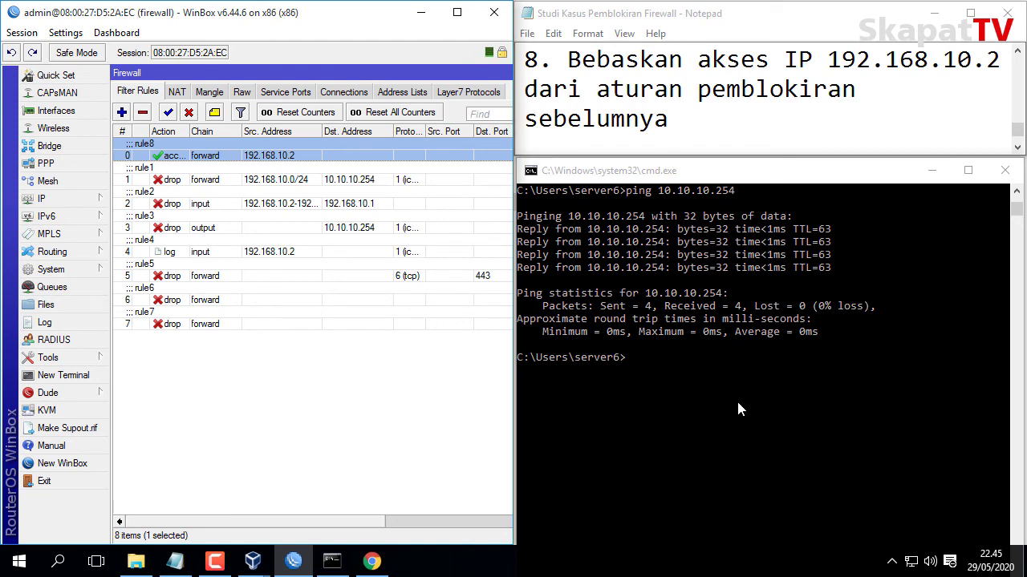
click(696, 389)
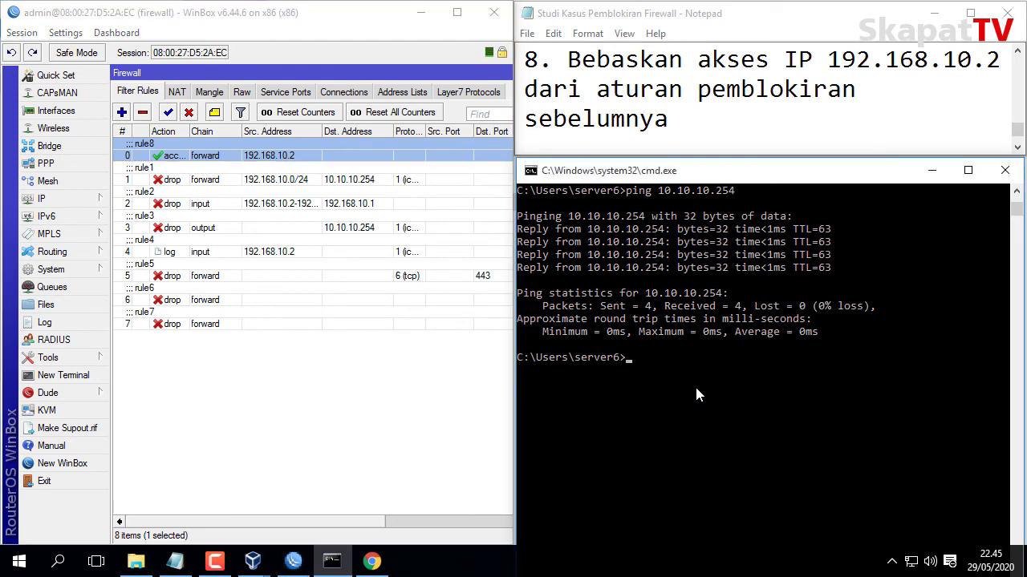
text(ping)
text(192.168.10.1)
key(Return)
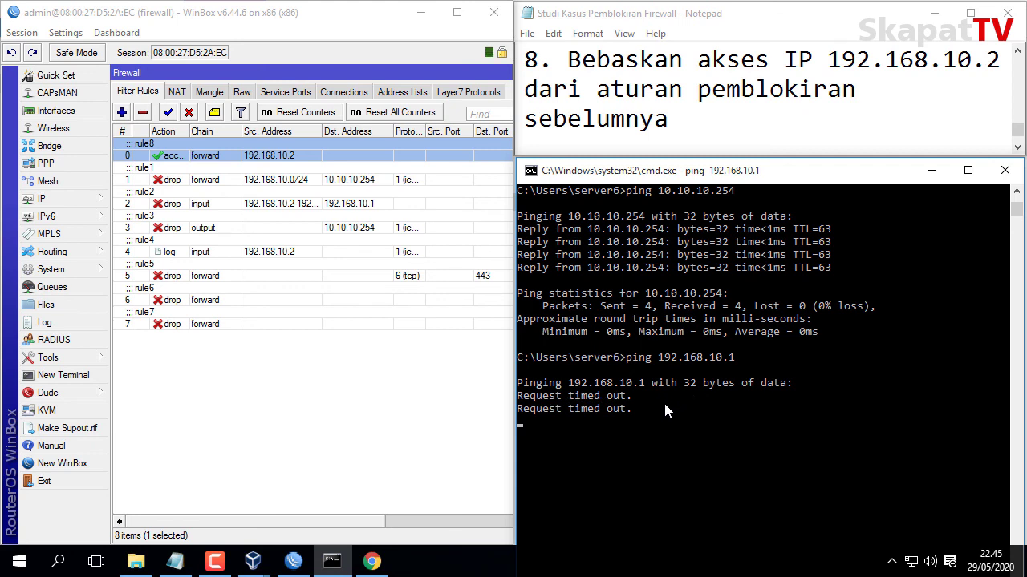
Add an input-chain accept rule for source address 192.168.10.2.
click(214, 210)
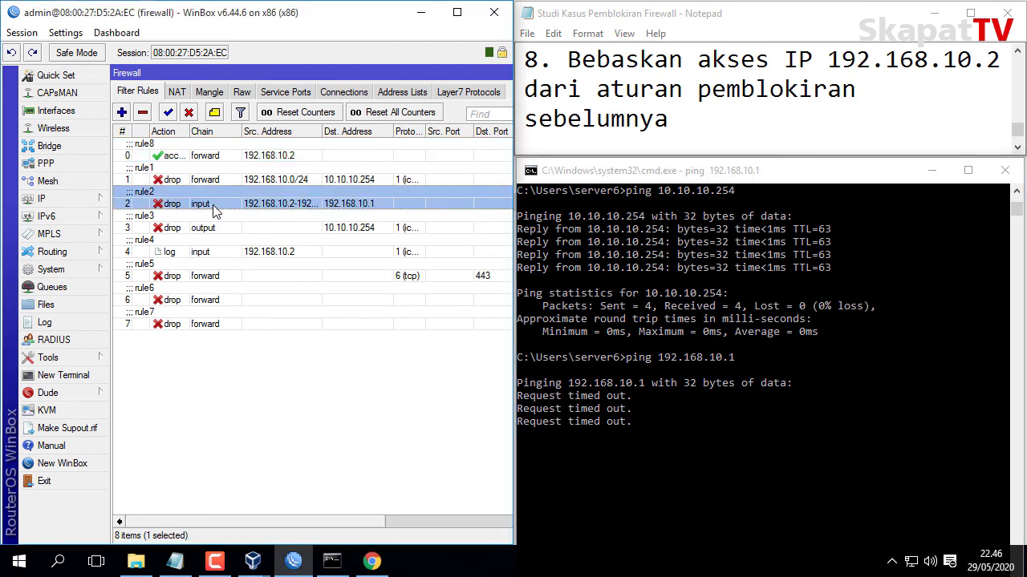
click(262, 393)
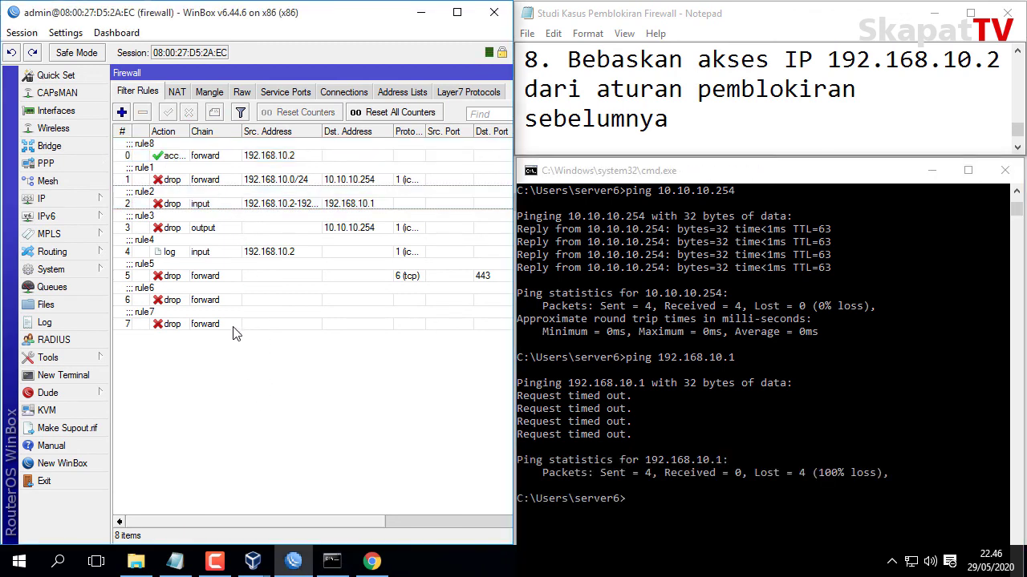
click(124, 113)
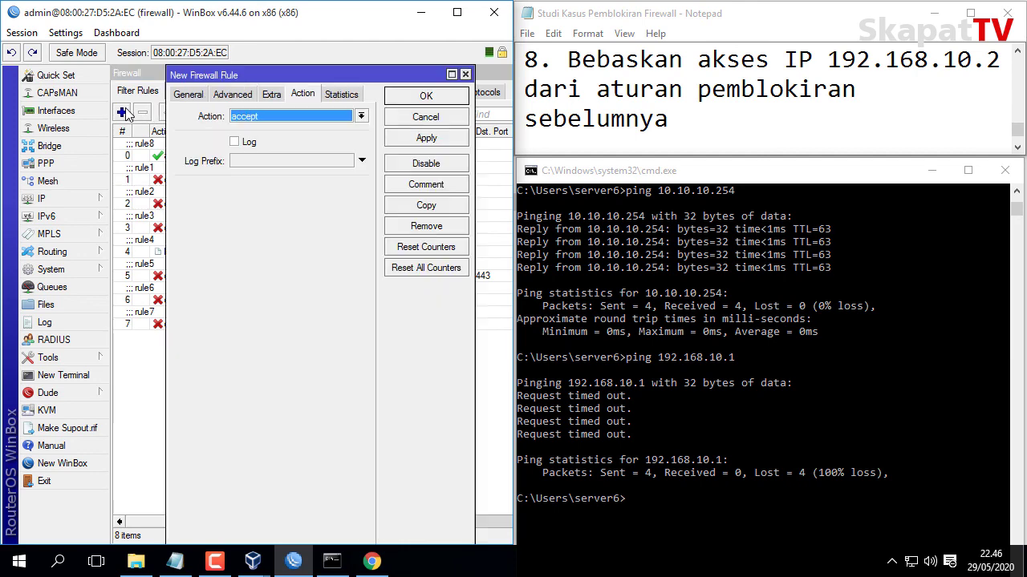
click(192, 95)
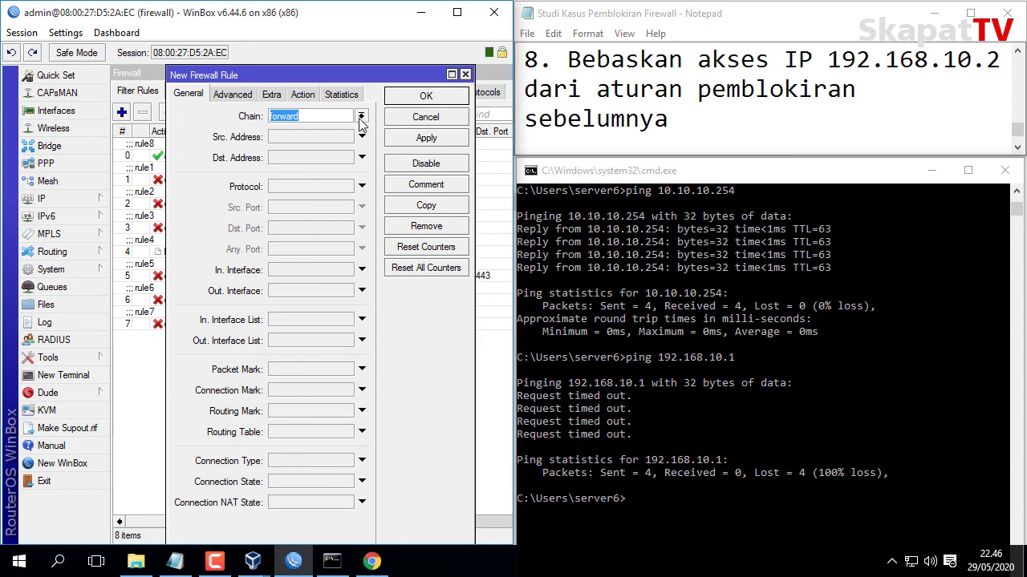
click(361, 117)
click(325, 138)
click(298, 138)
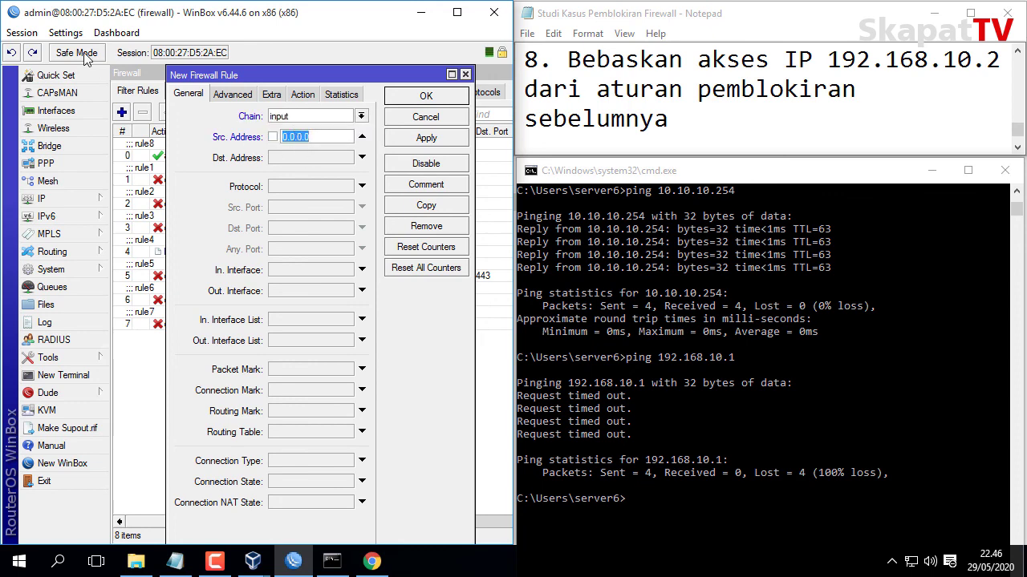
text(192.168.10.2)
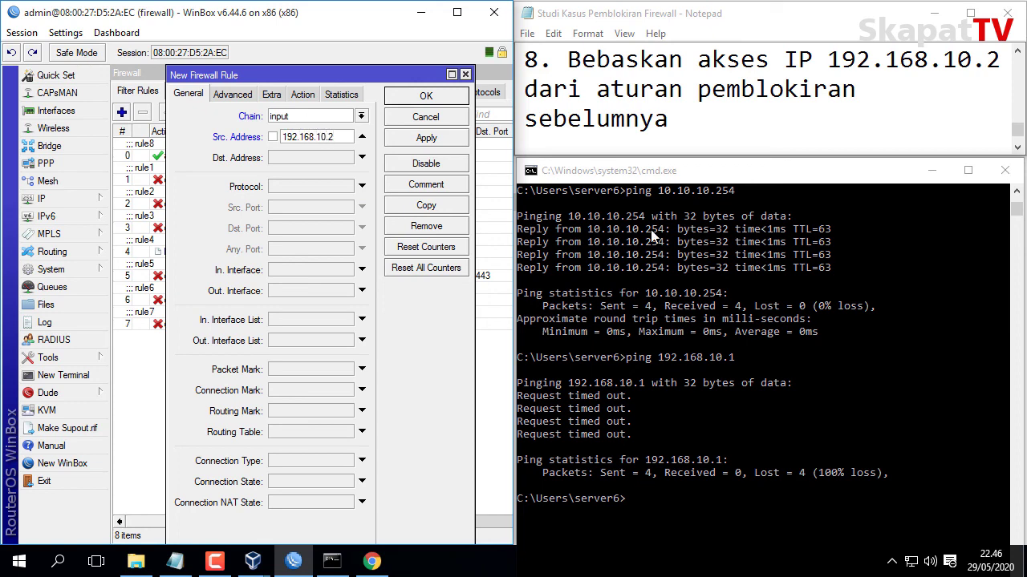
click(311, 94)
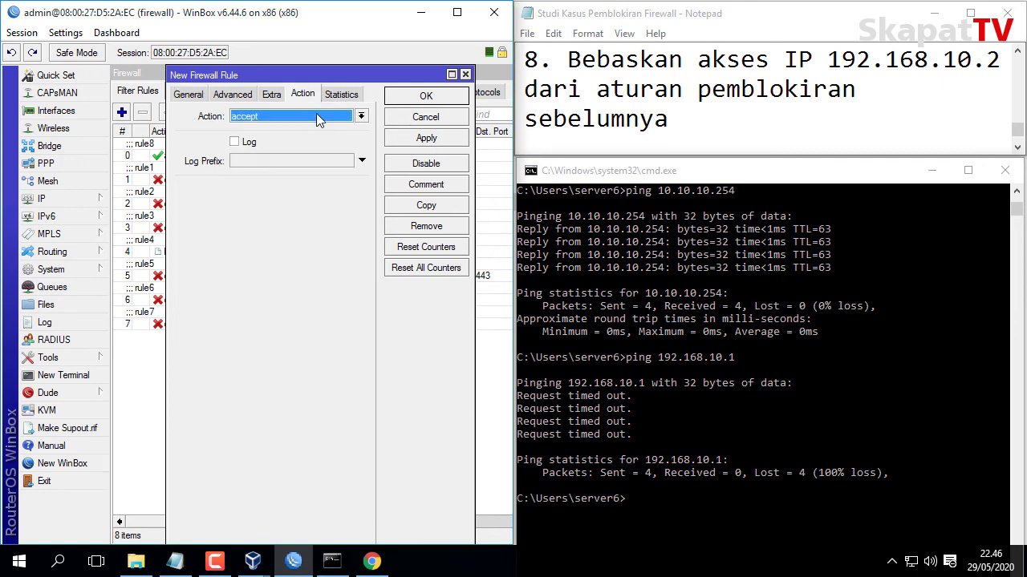
click(426, 140)
click(417, 97)
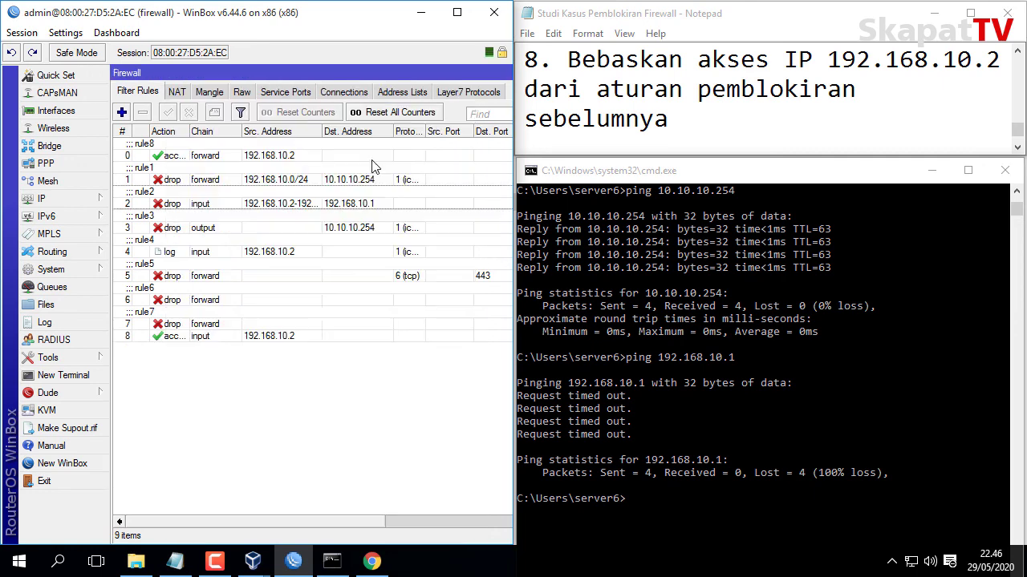
Move the input accept rule to position 1 and rerun ping 192.168.10.1, now replying.
click(291, 339)
drag(291, 343, 250, 171)
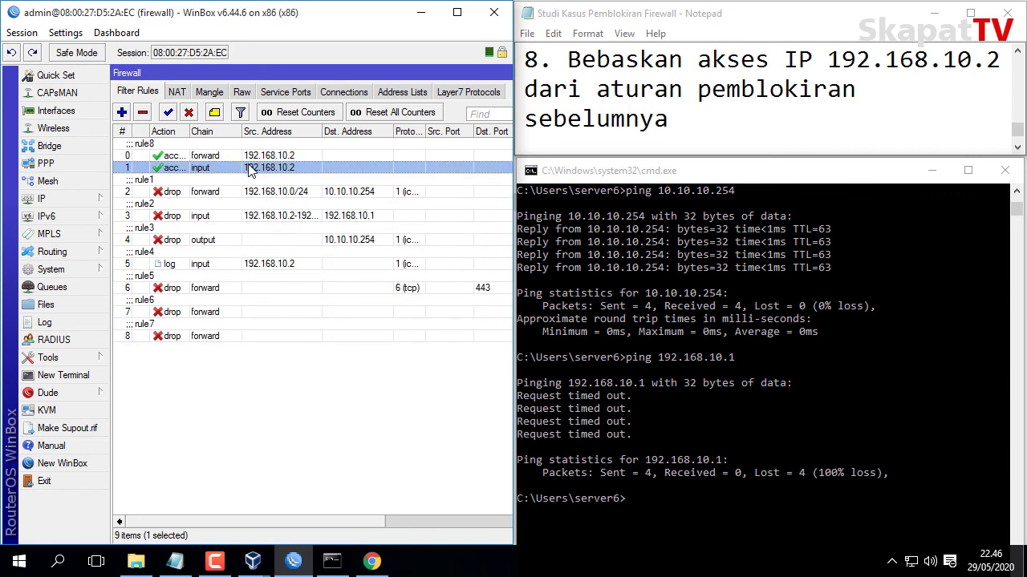
click(666, 181)
key(Up)
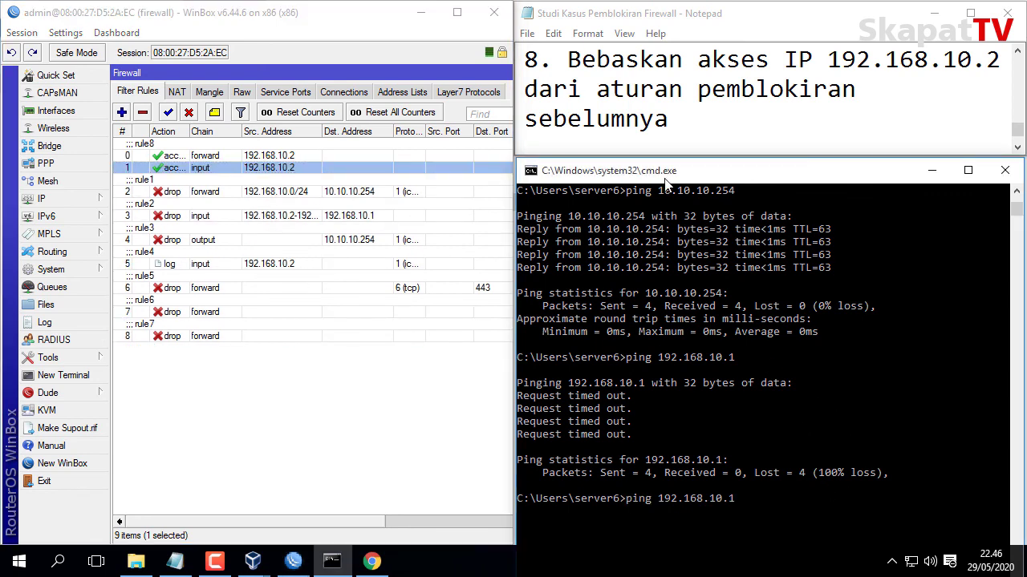
key(Return)
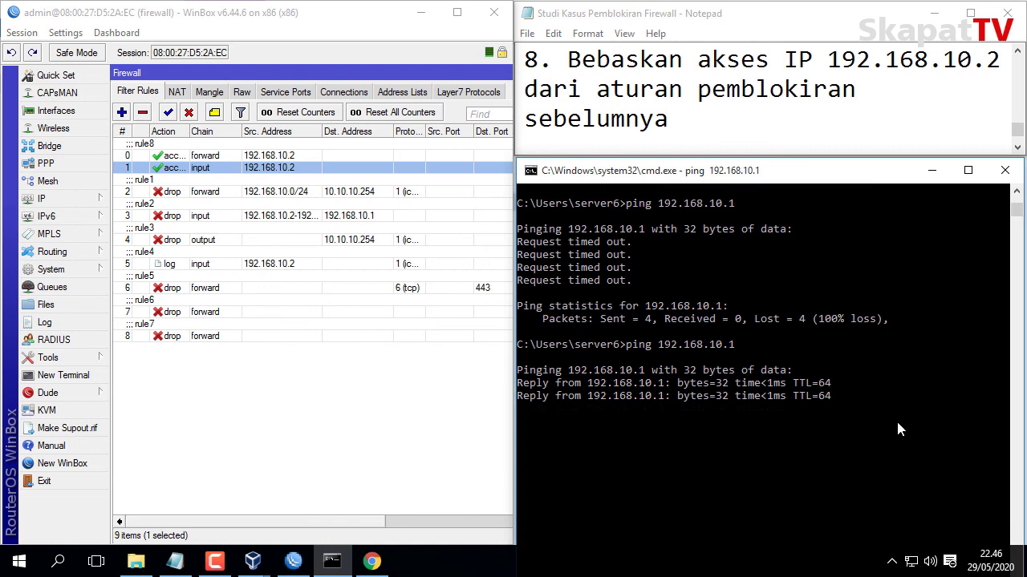